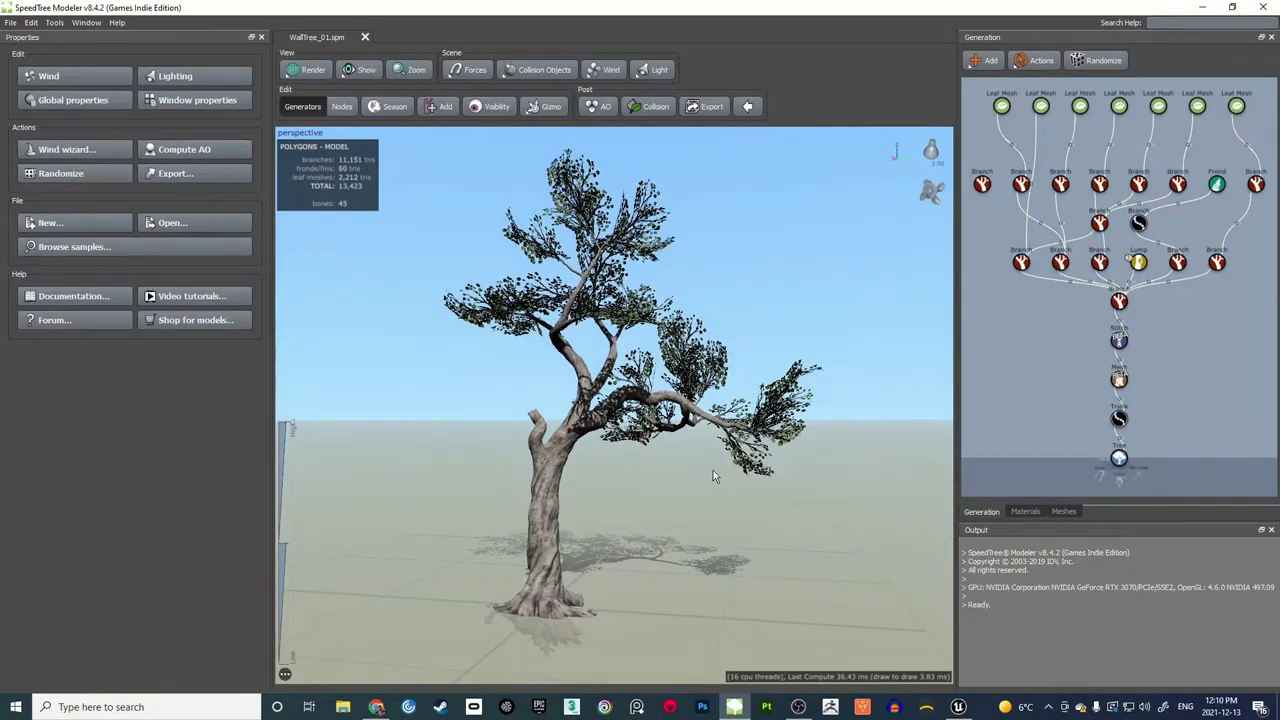
Step: Examine the wall tree's trunk, branches and foliage from several angles
left_click_drag(701, 463, 678, 481)
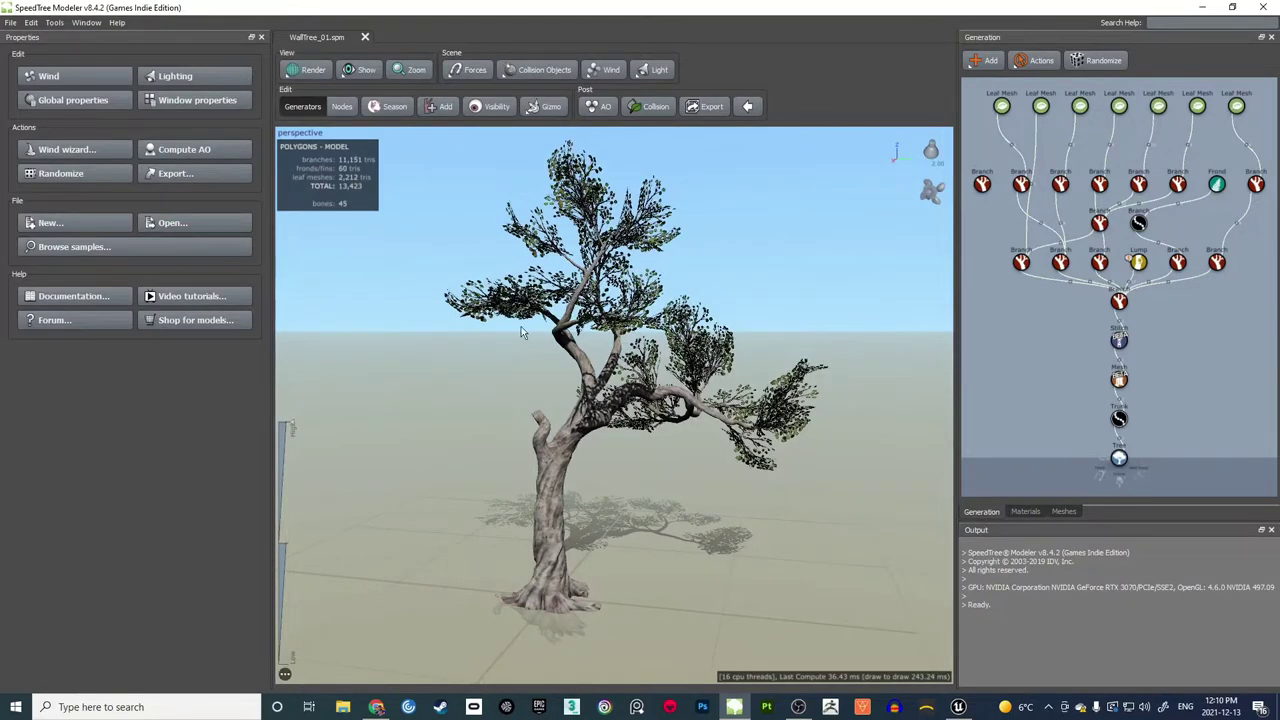
mouse_move(651, 485)
left_mouse_down()
mouse_move(628, 456)
mouse_move(650, 476)
mouse_move(642, 459)
mouse_move(656, 461)
left_mouse_up()
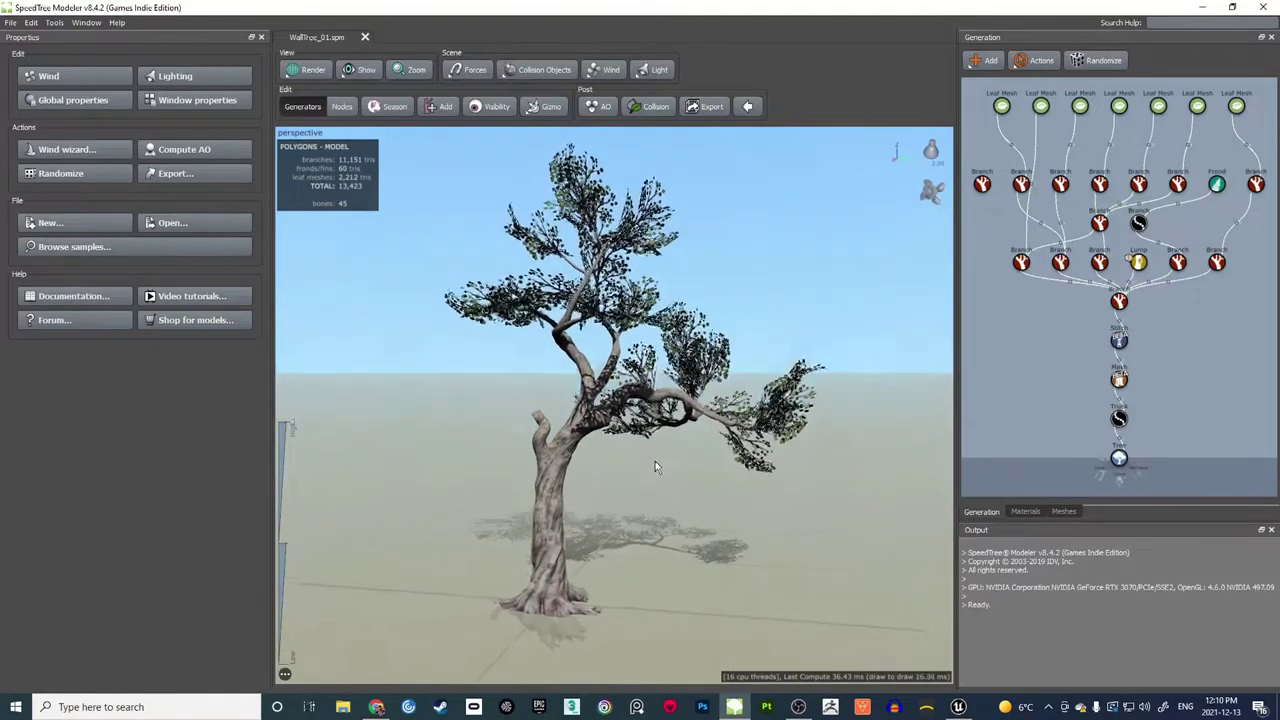
left_click_drag(528, 474, 677, 462)
mouse_move(743, 432)
left_mouse_down()
mouse_move(944, 418)
mouse_move(790, 426)
mouse_move(775, 408)
mouse_move(785, 426)
mouse_move(773, 408)
mouse_move(766, 422)
left_mouse_up()
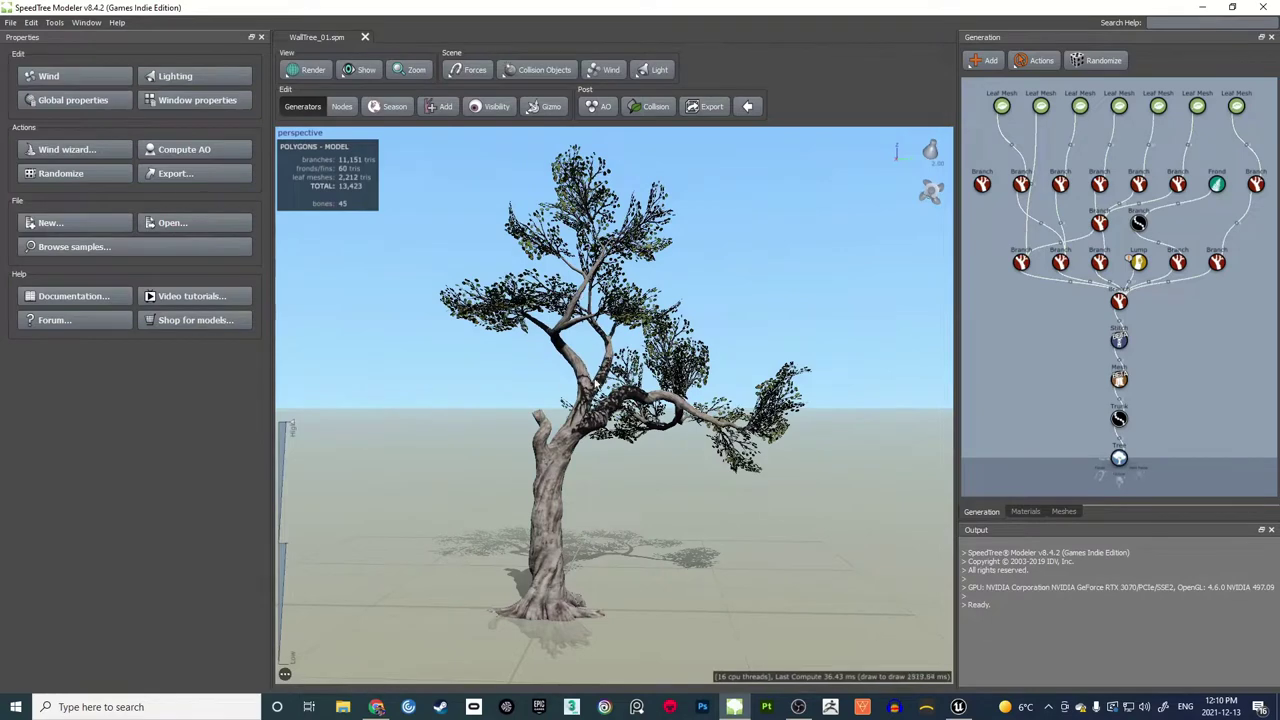
left_click_drag(598, 554, 575, 559)
left_click_drag(643, 534, 548, 573)
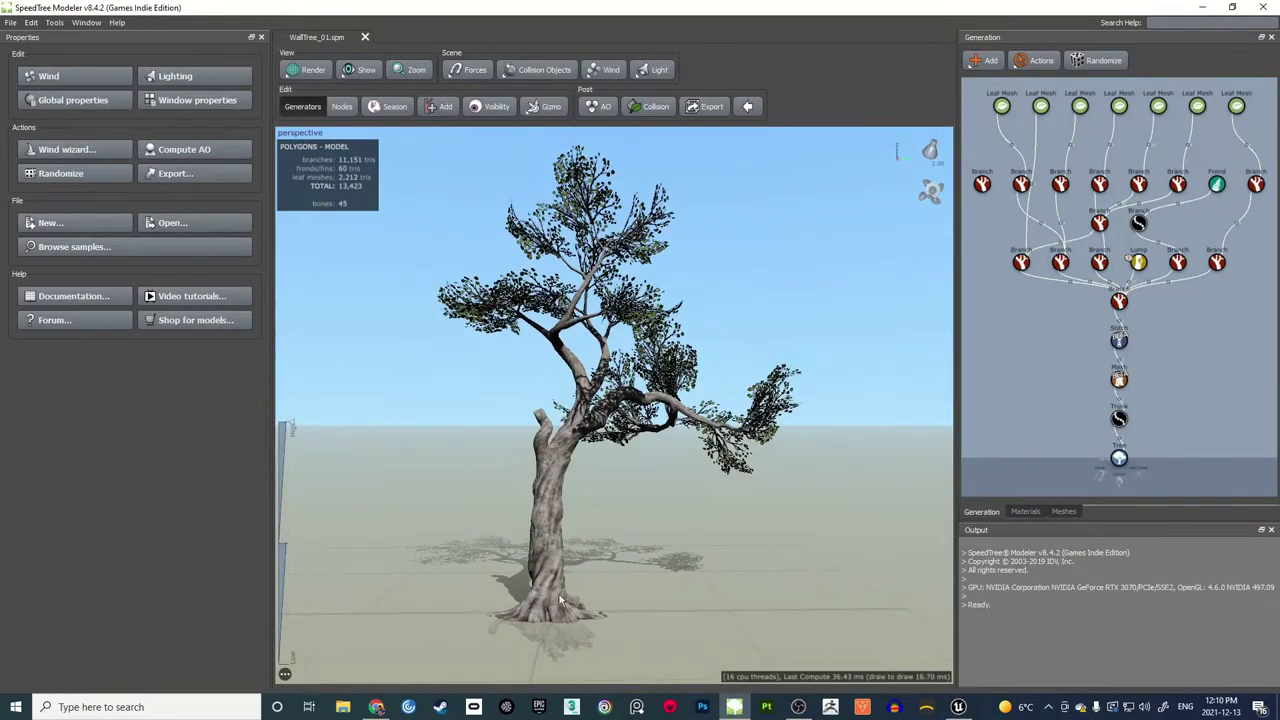
left_click_drag(580, 468, 672, 396)
mouse_move(747, 322)
left_mouse_down()
mouse_move(700, 450)
mouse_move(754, 329)
mouse_move(769, 318)
mouse_move(752, 351)
mouse_move(779, 337)
mouse_move(739, 316)
left_mouse_up()
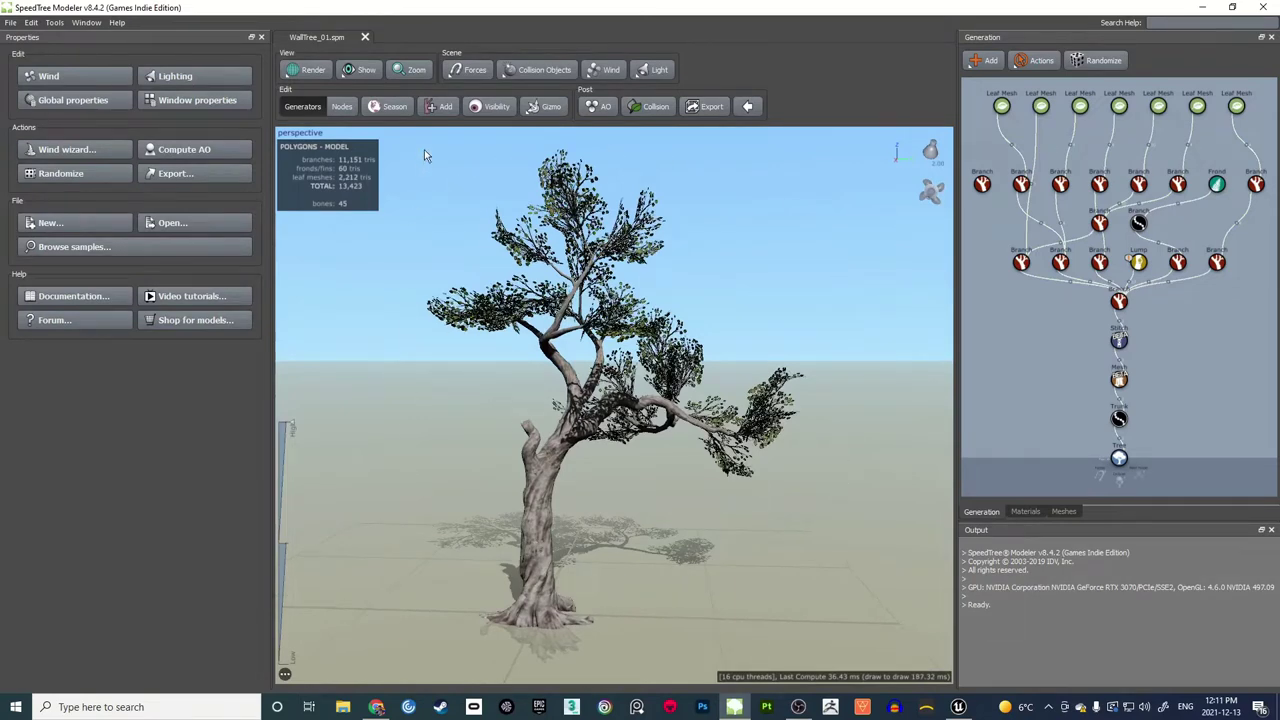
left_click_drag(835, 355, 728, 358)
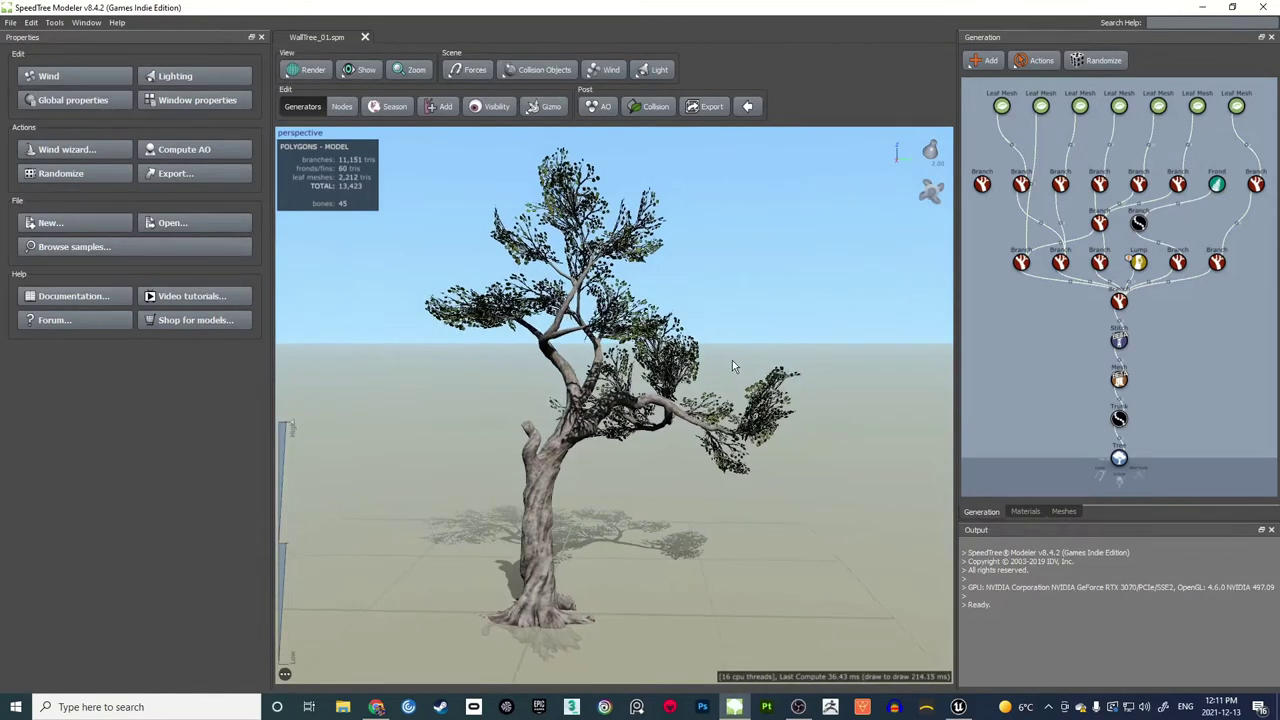
left_click_drag(680, 314, 698, 304)
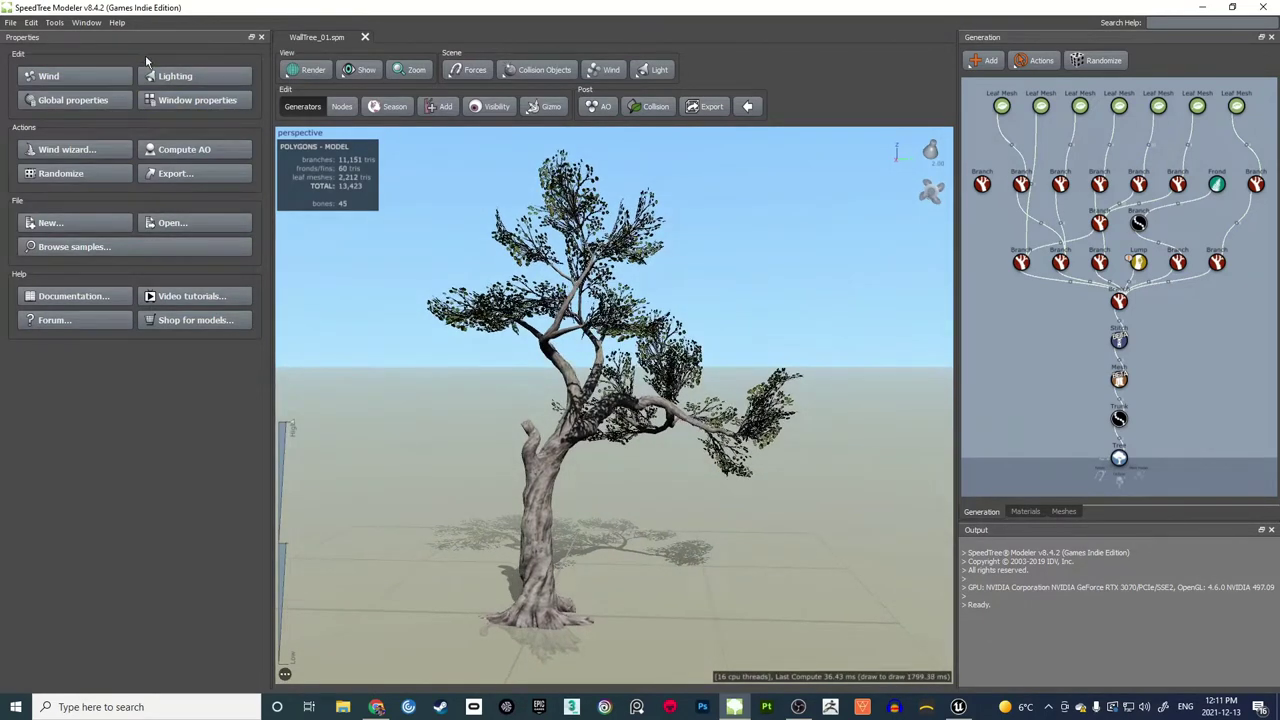
Step: Run the Wind Wizard on the tree as a Stately shade tree and inspect the foliage motion up close
left_click(54, 22)
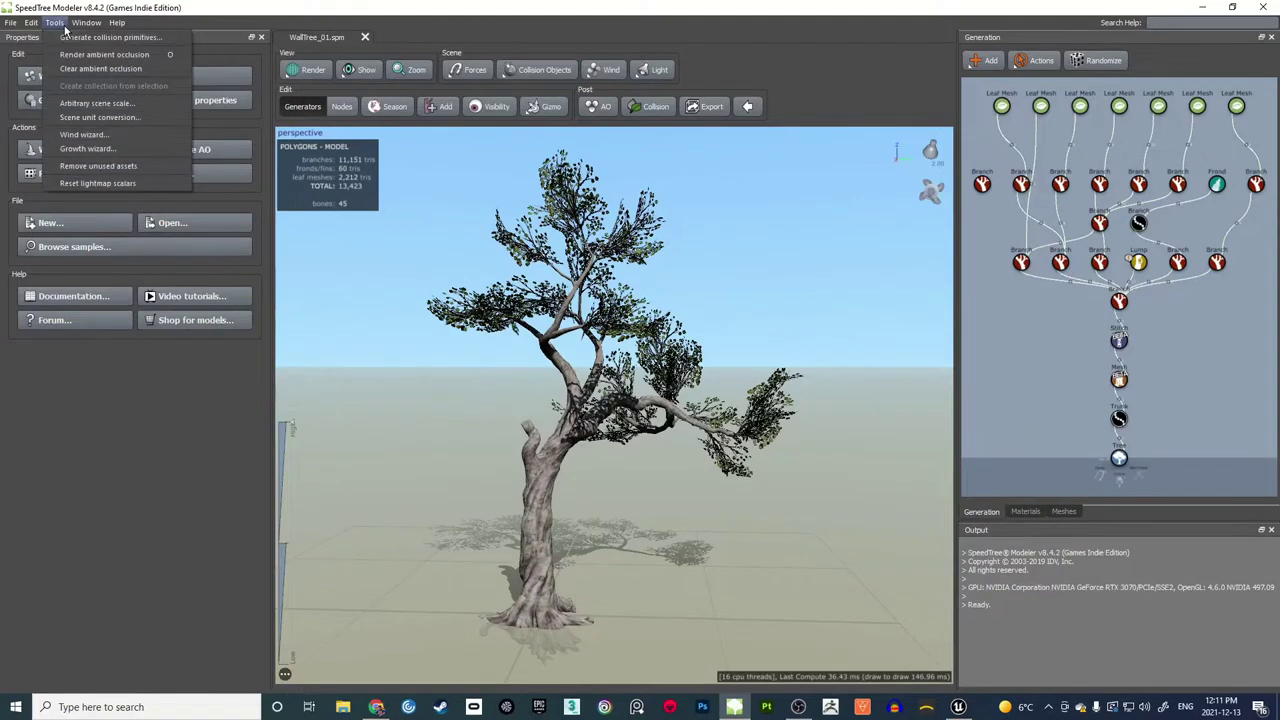
left_click(80, 134)
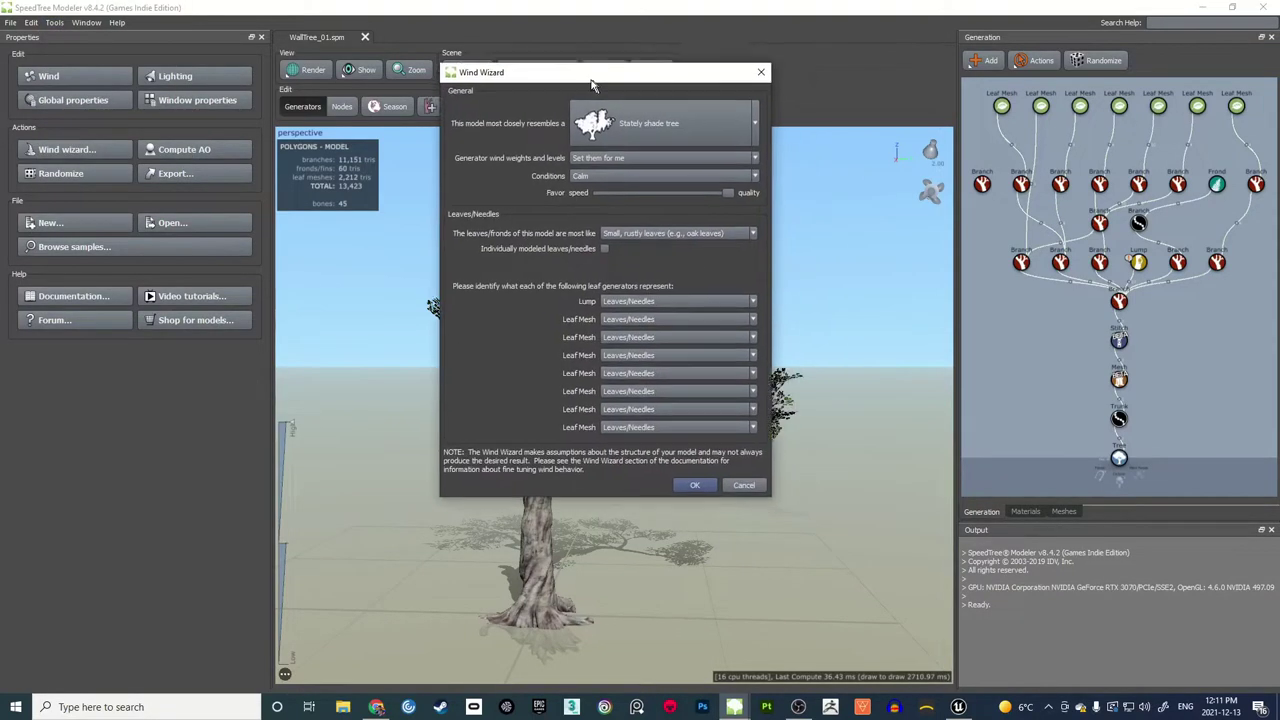
left_click_drag(767, 500, 846, 632)
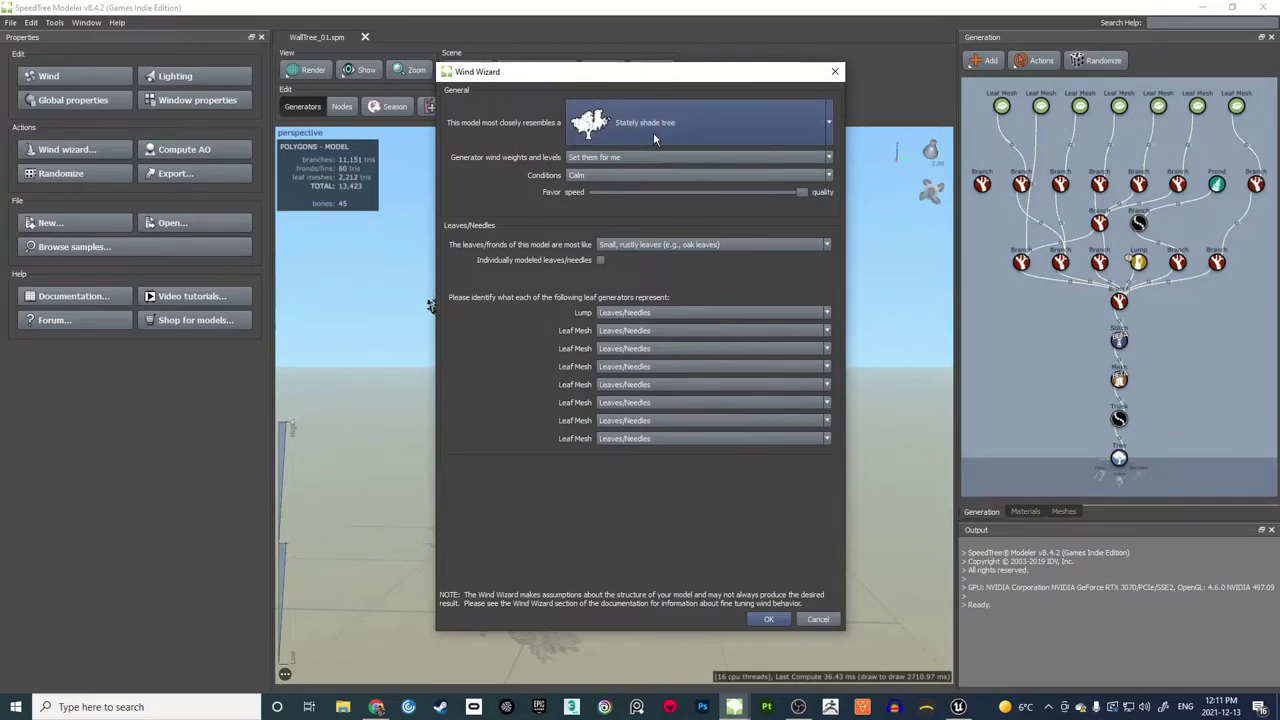
left_click(833, 123)
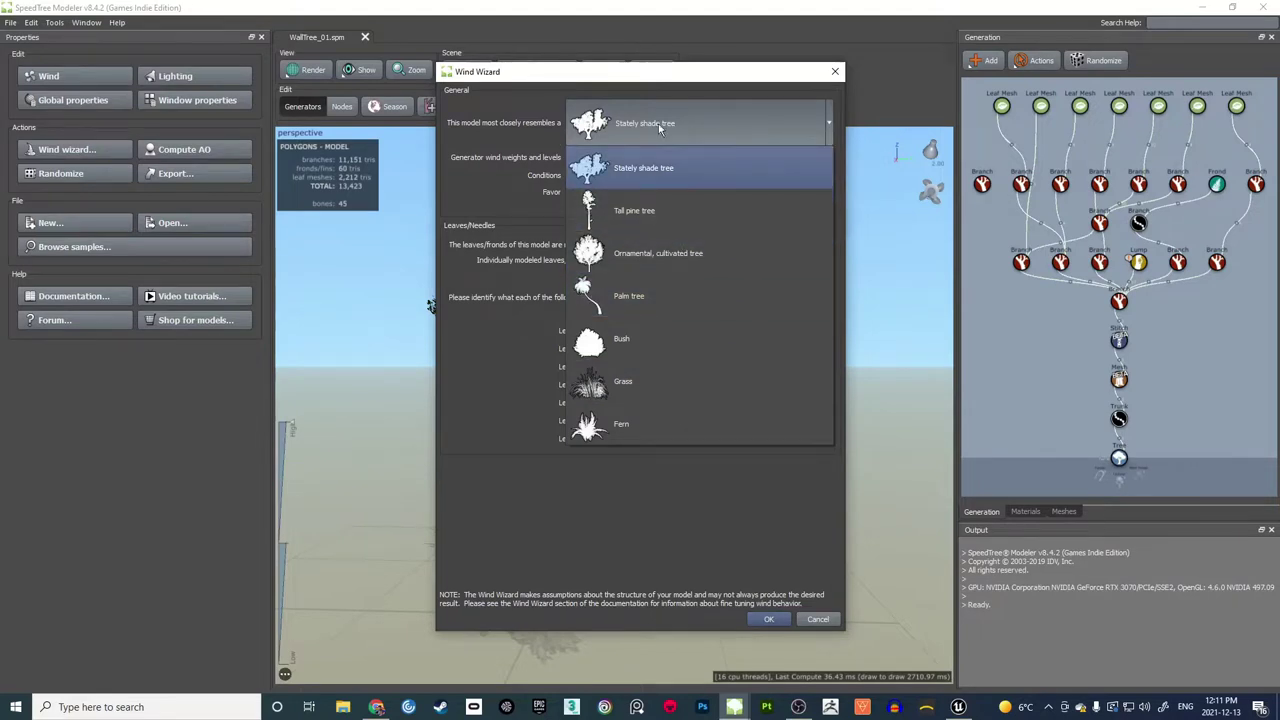
left_click(656, 168)
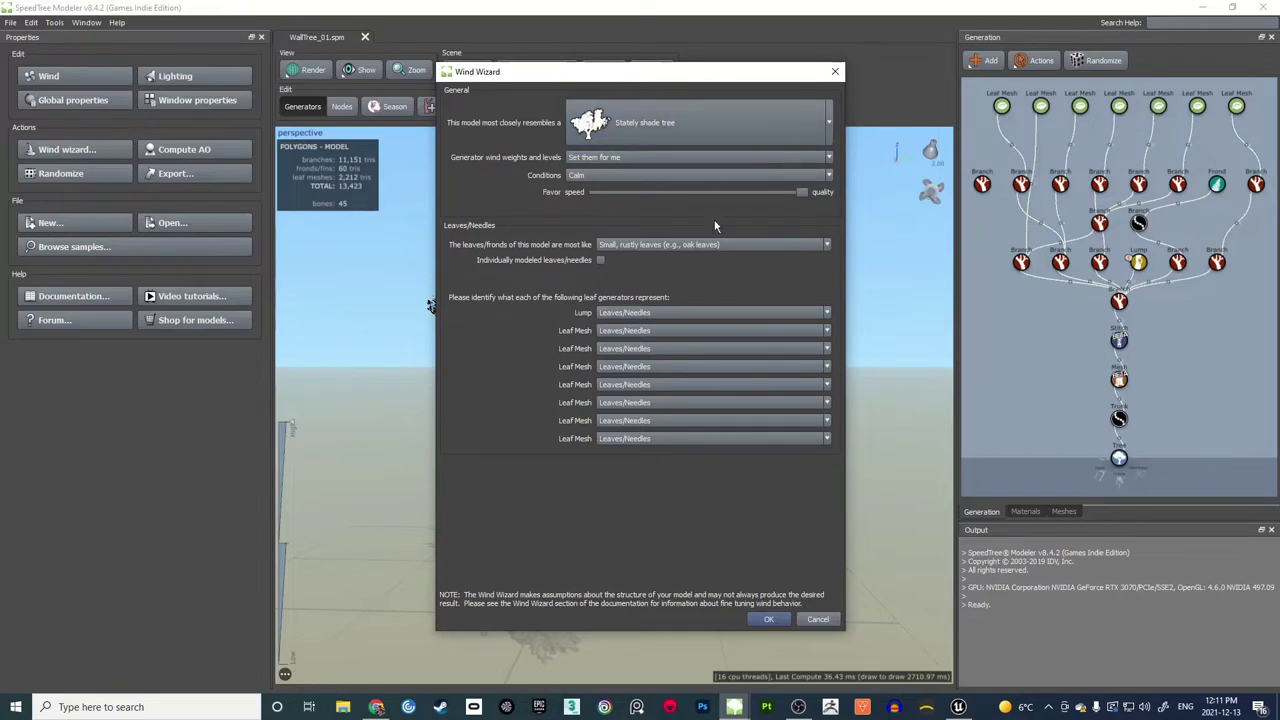
left_click(767, 619)
left_click_drag(663, 521, 649, 481)
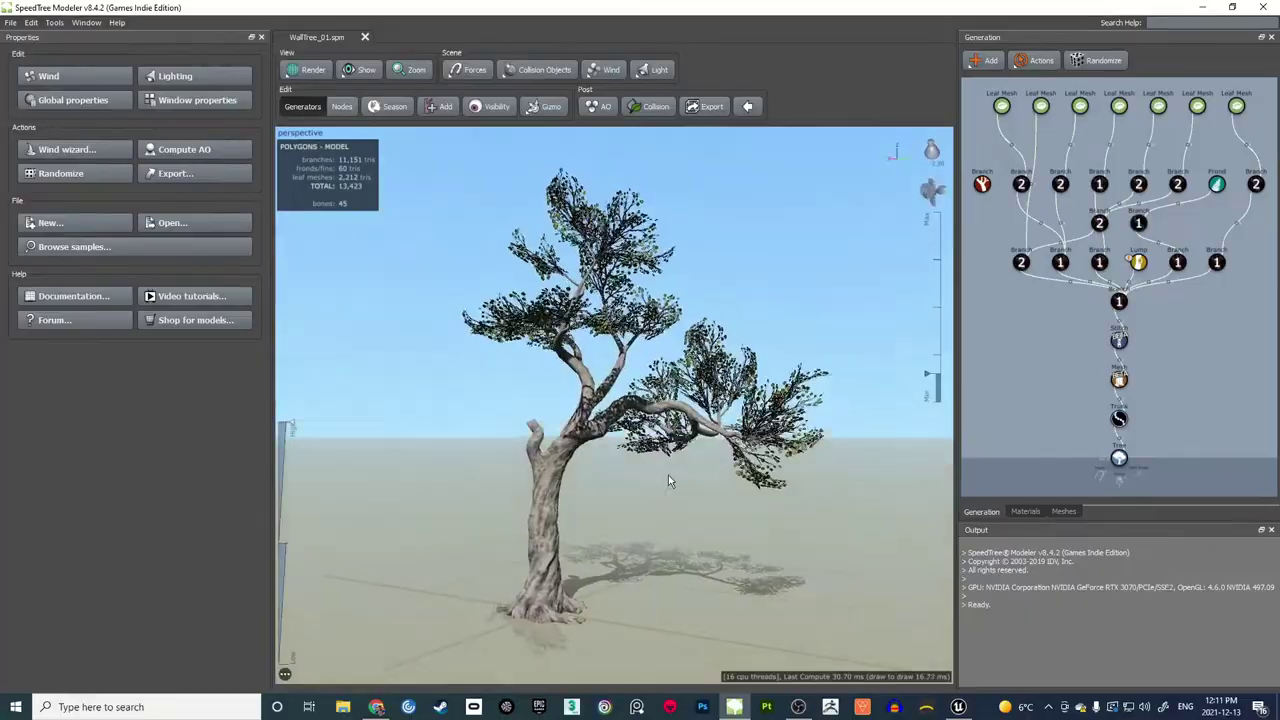
scroll(649, 478, "up", 10)
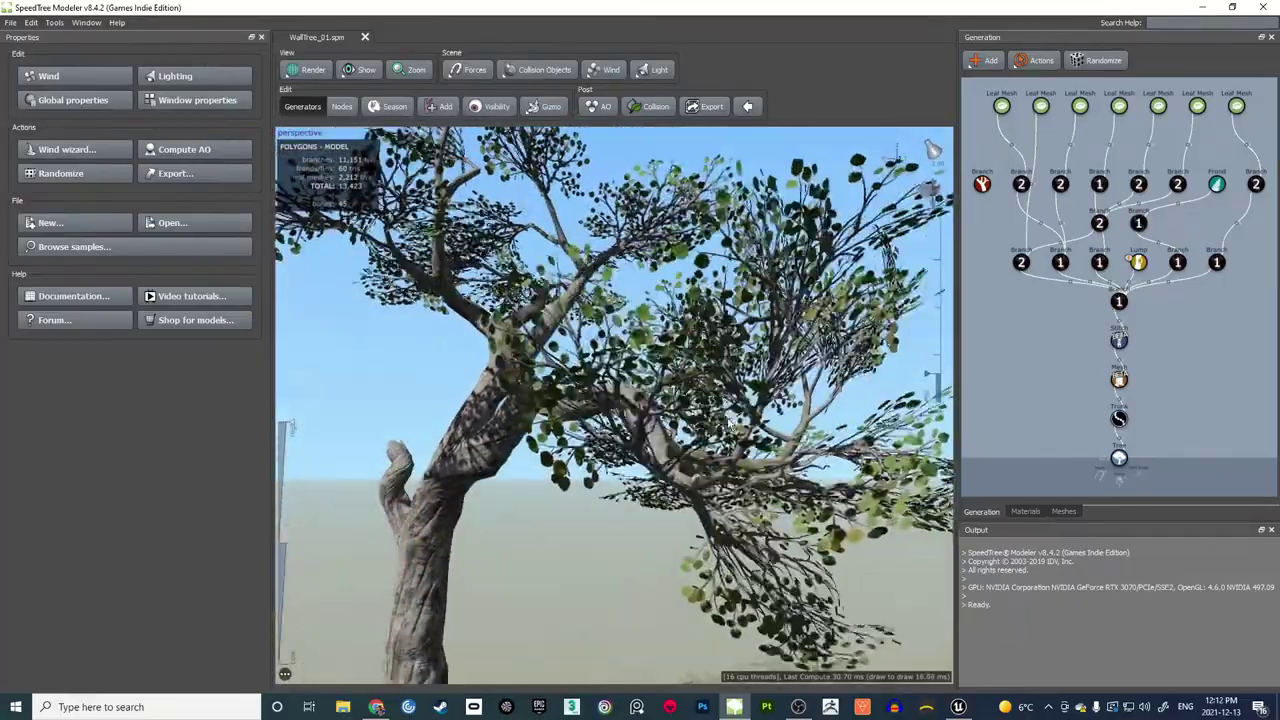
left_click_drag(729, 426, 764, 350)
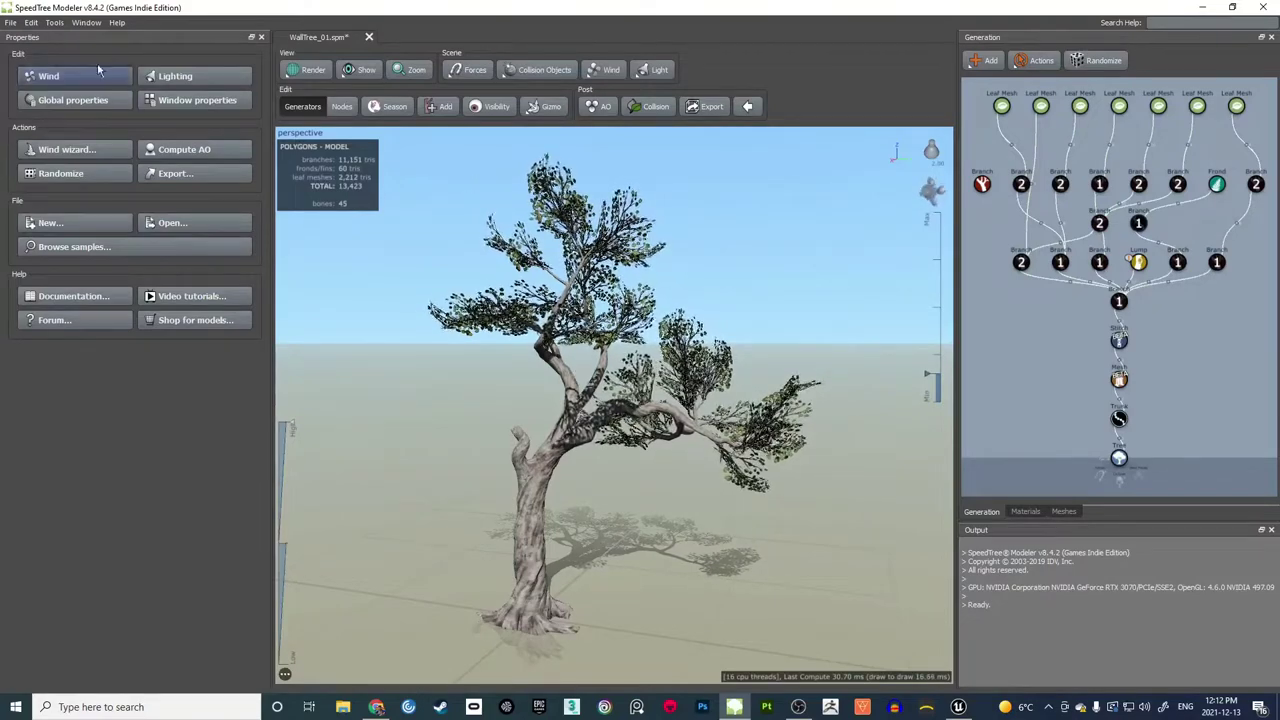
Step: Export the tree to game as WallTree_01.st in the Wall_tree folder, replacing the existing file
left_click(10, 22)
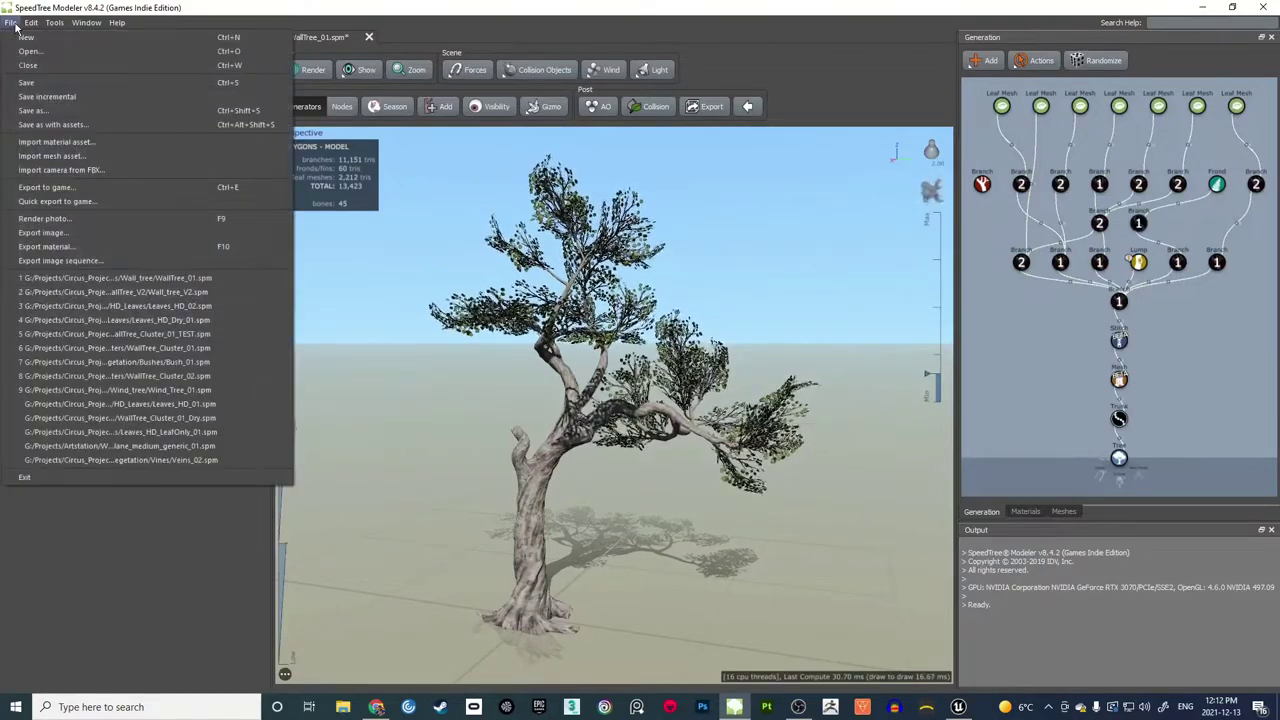
left_click(76, 192)
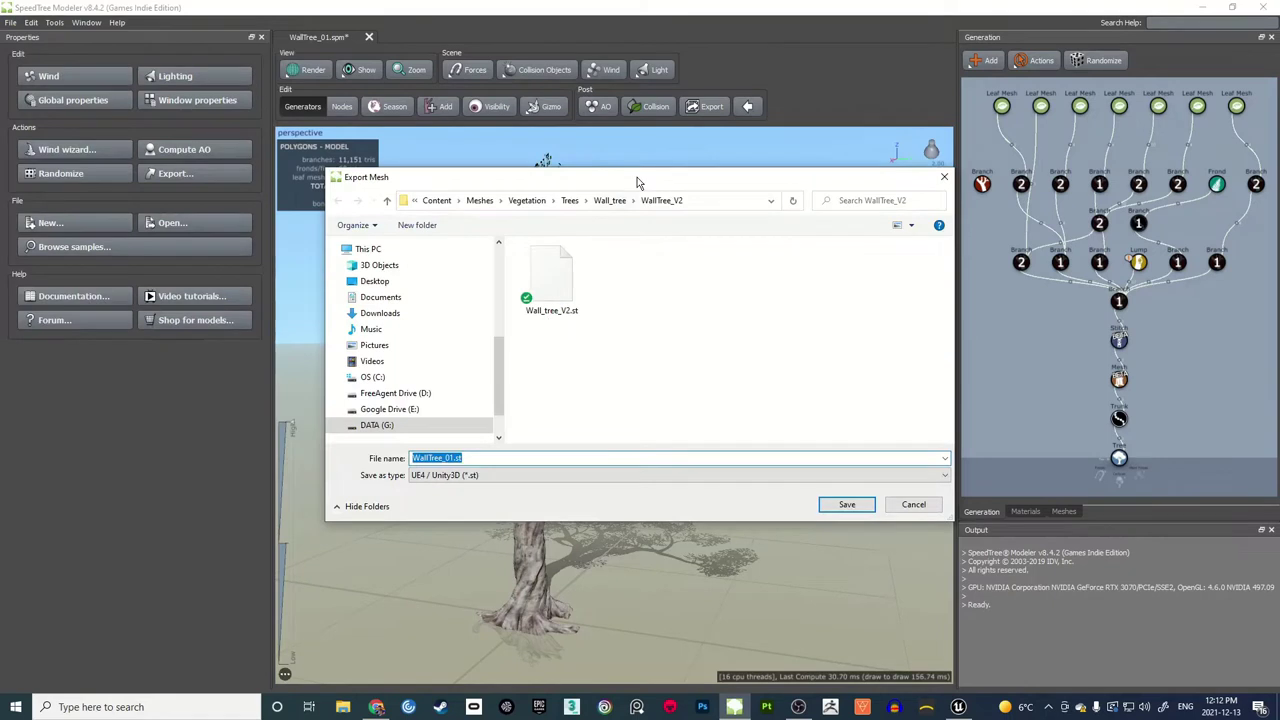
left_click_drag(637, 183, 609, 180)
left_click(625, 365)
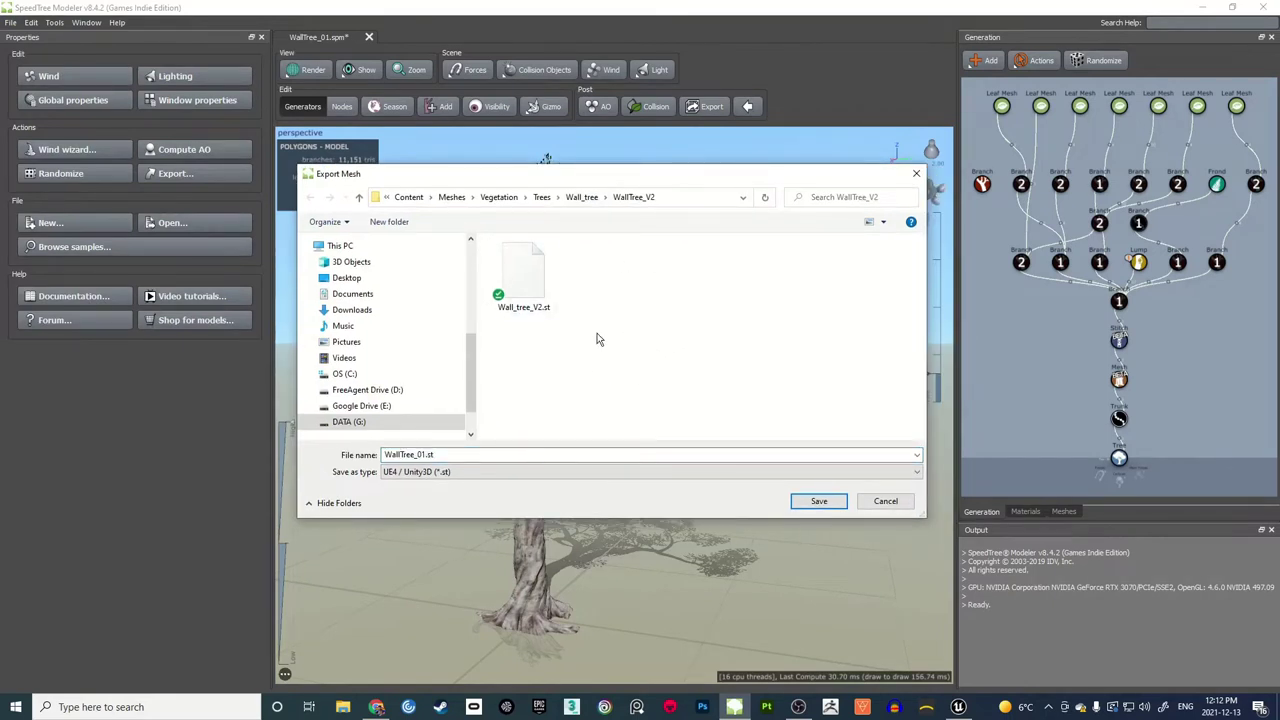
left_click(584, 198)
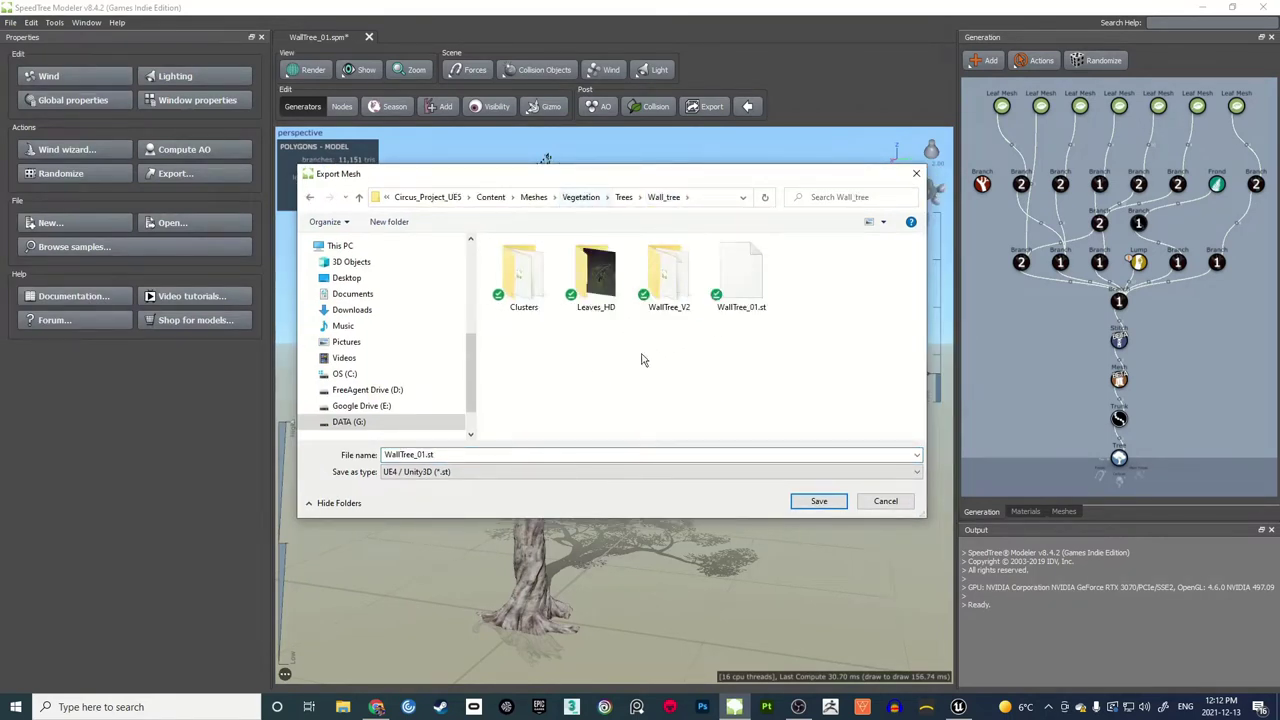
left_click(748, 300)
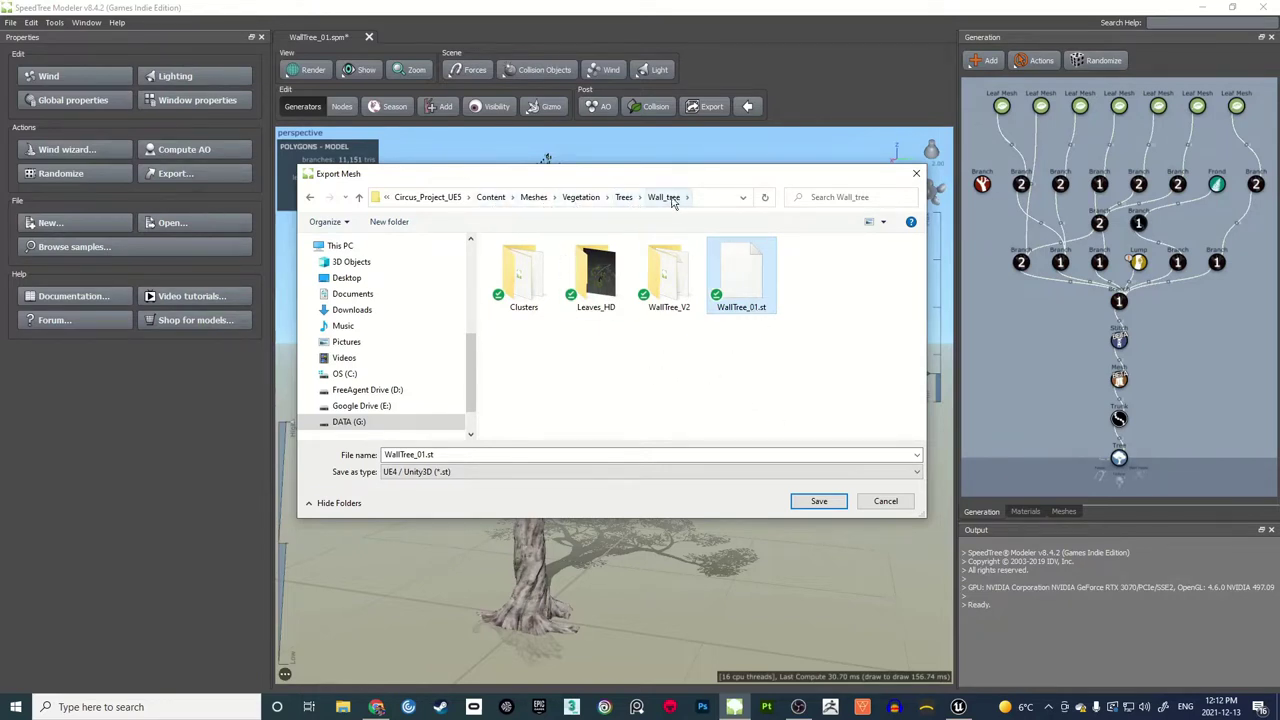
left_click(822, 501)
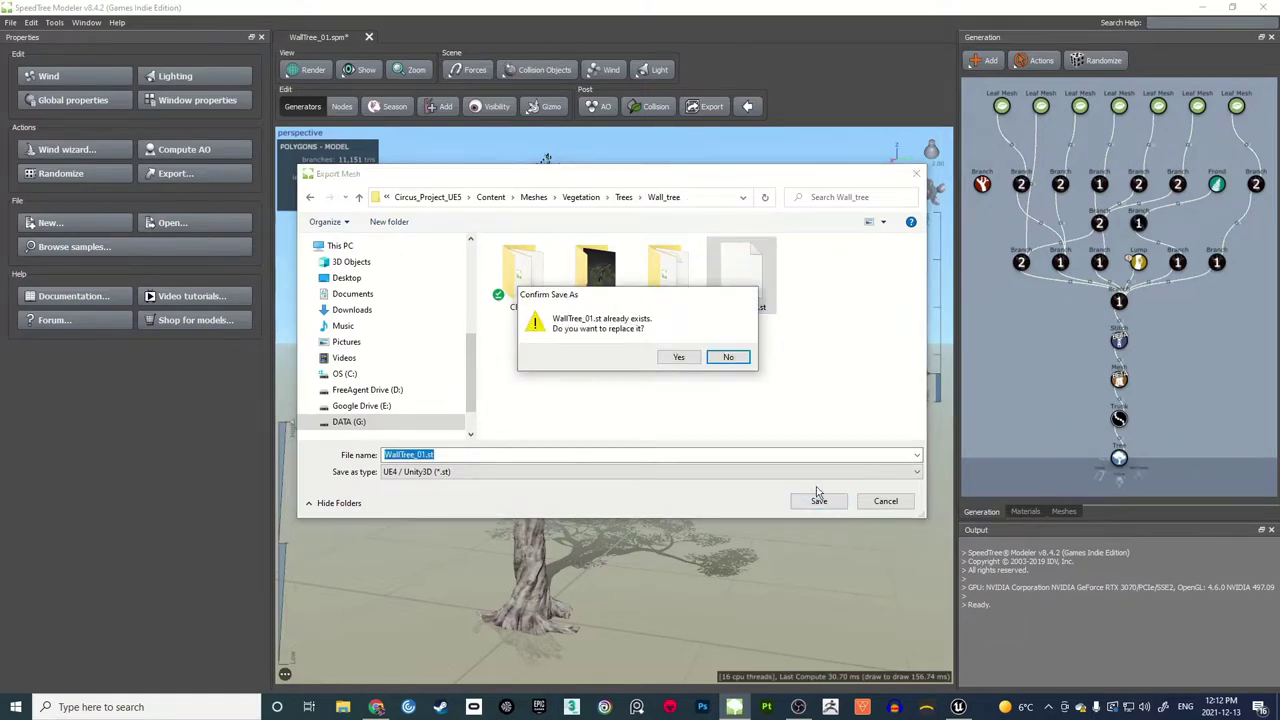
left_click(680, 362)
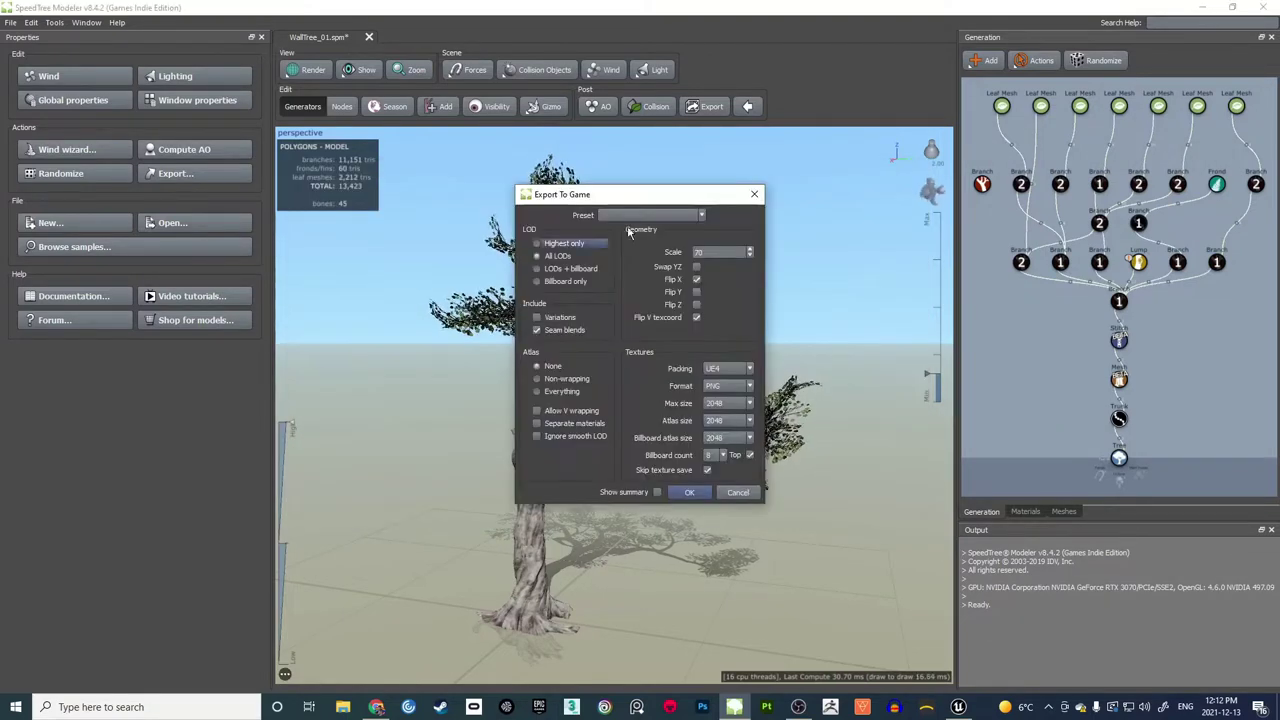
Step: Try the Unreal Engine 4 export preset with Atlas set to None and Skip texture save enabled, then cancel the export
left_click_drag(634, 187, 607, 195)
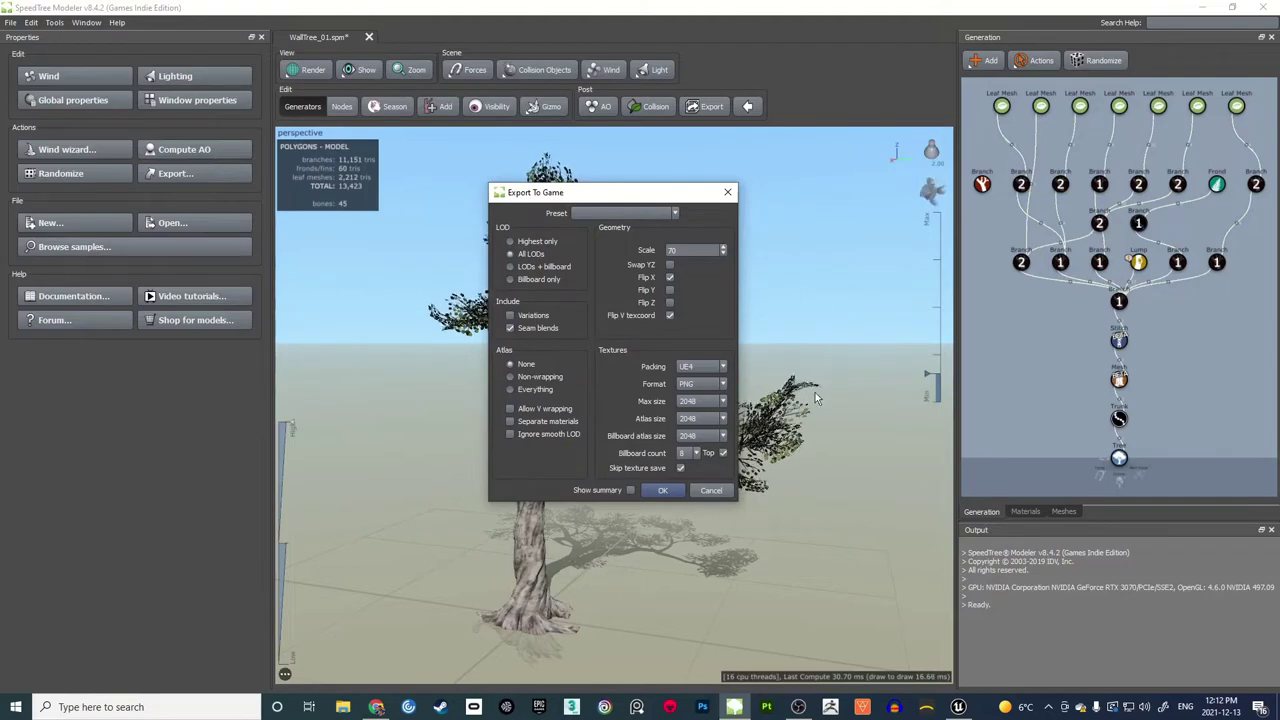
left_click_drag(626, 202, 700, 190)
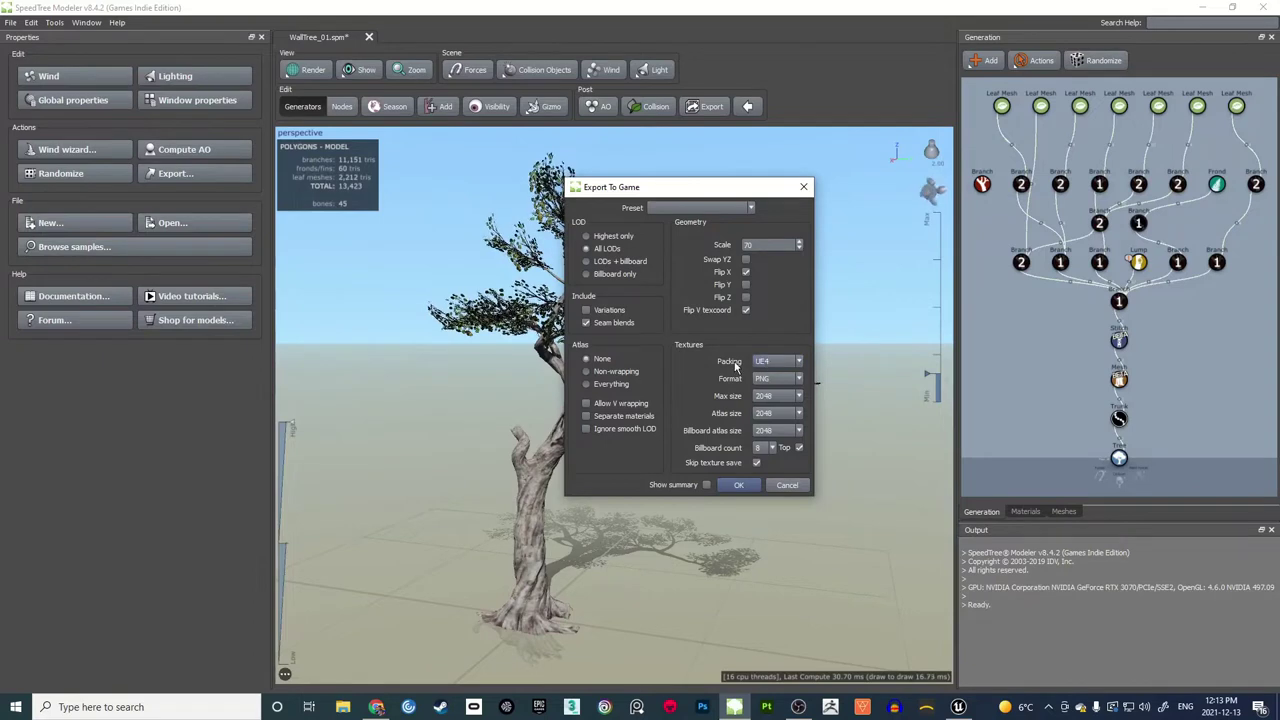
left_click(749, 210)
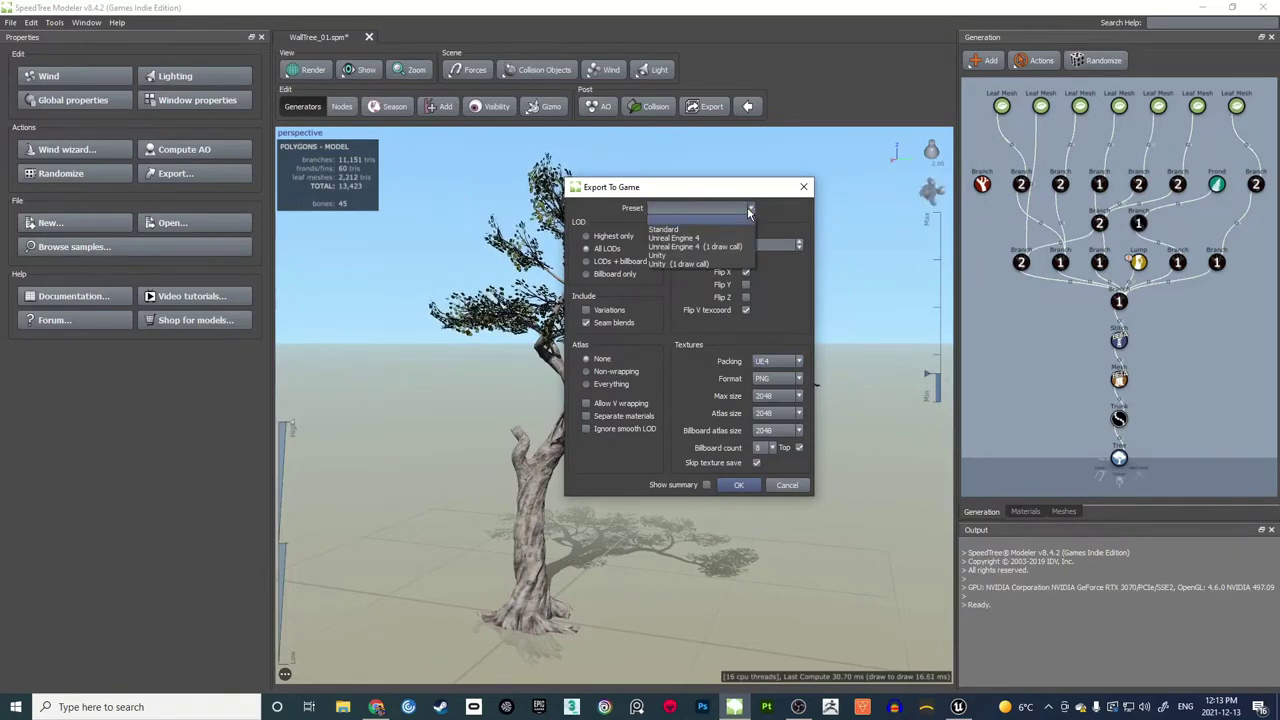
left_click(704, 239)
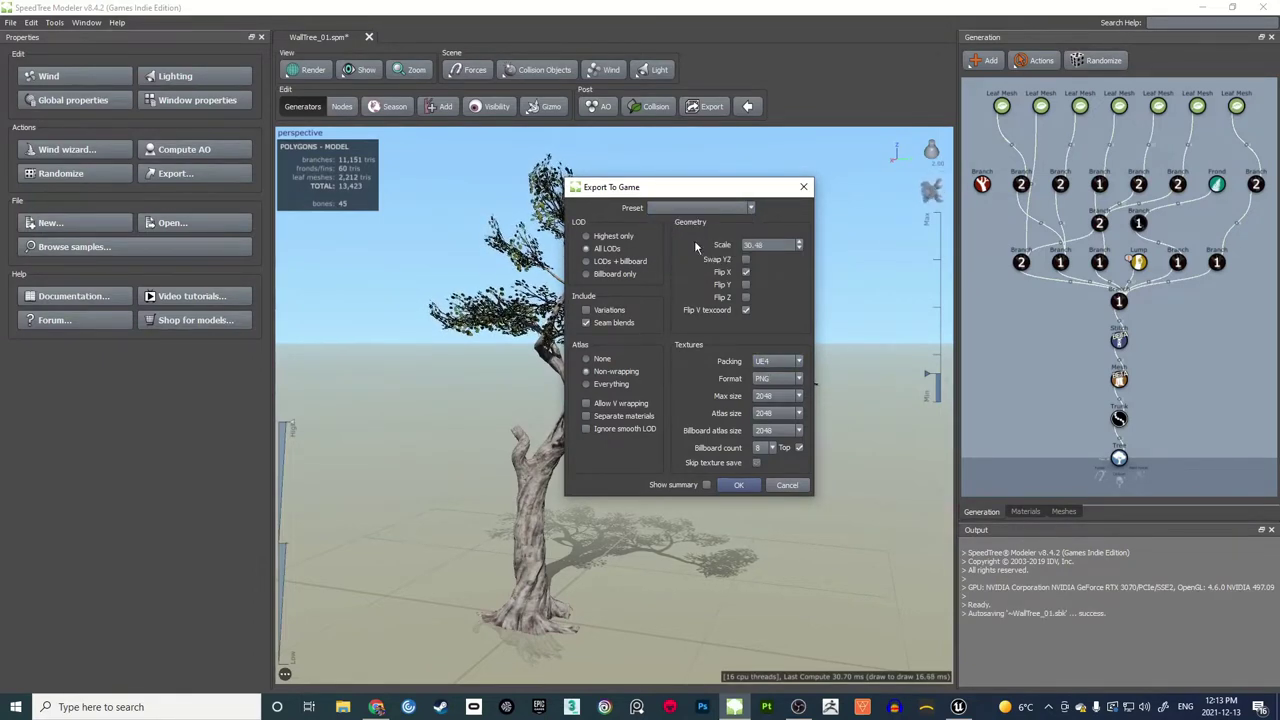
left_click(588, 360)
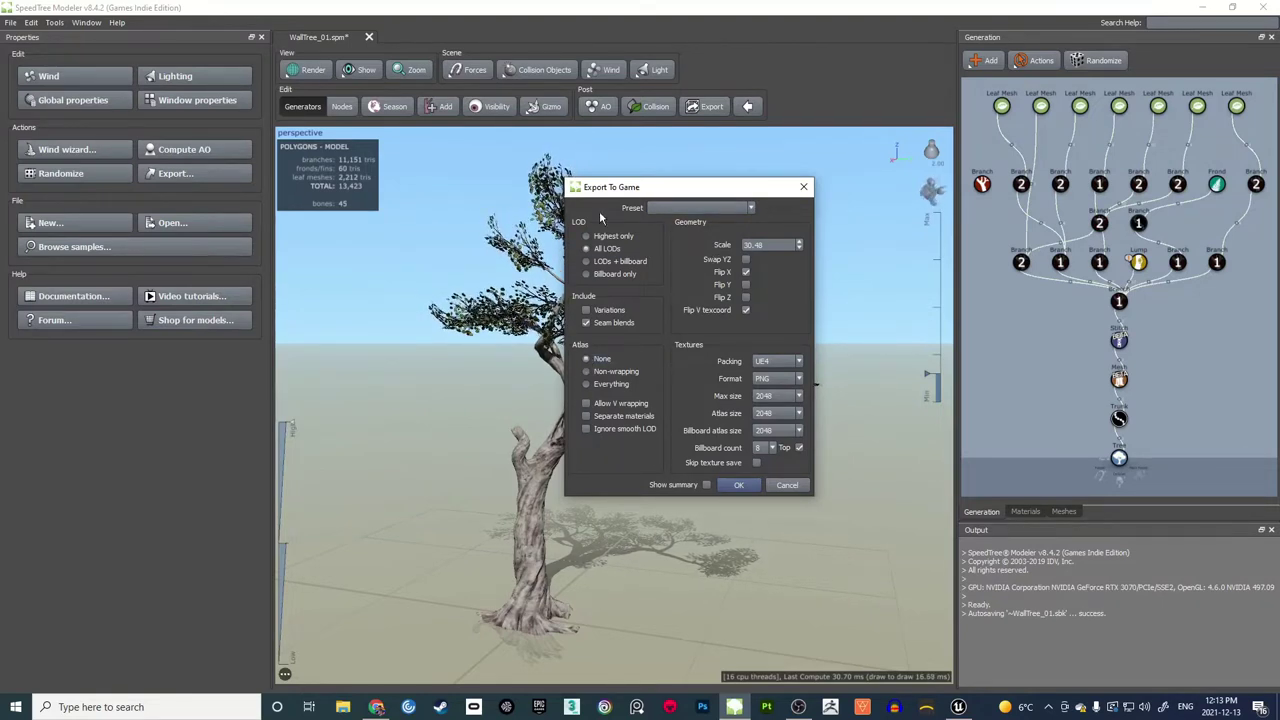
left_click(756, 463)
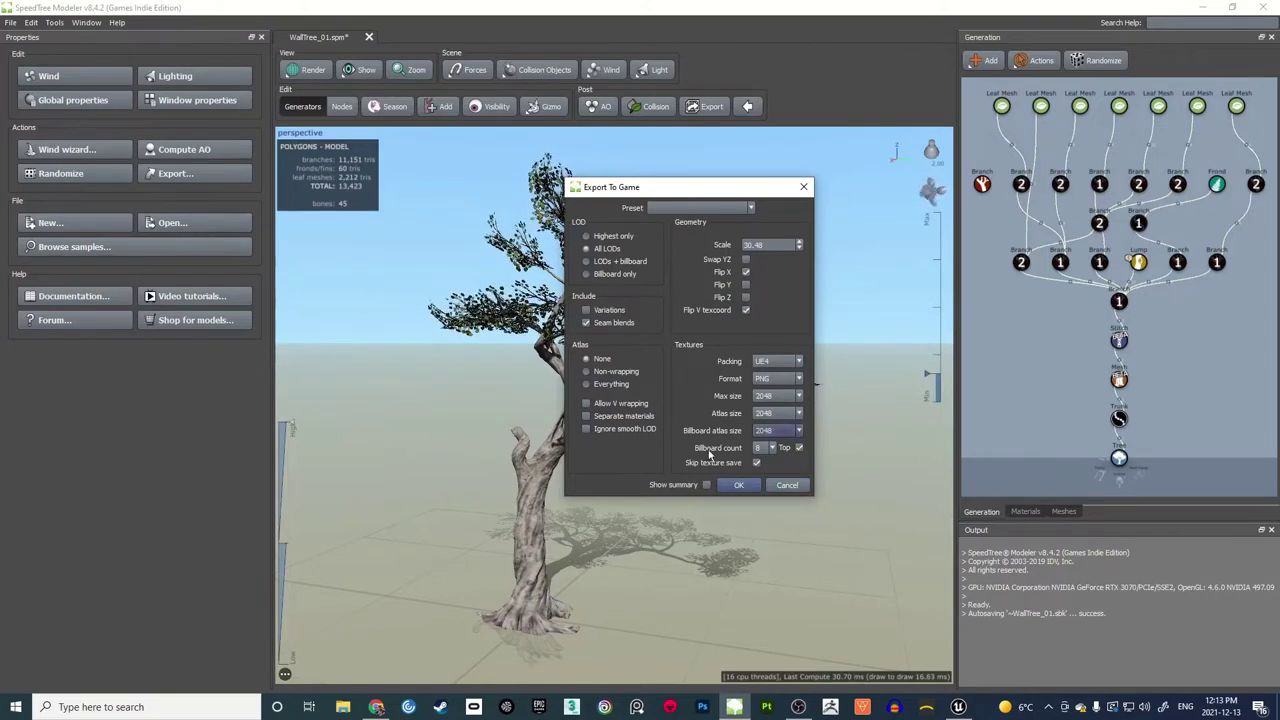
left_click(801, 487)
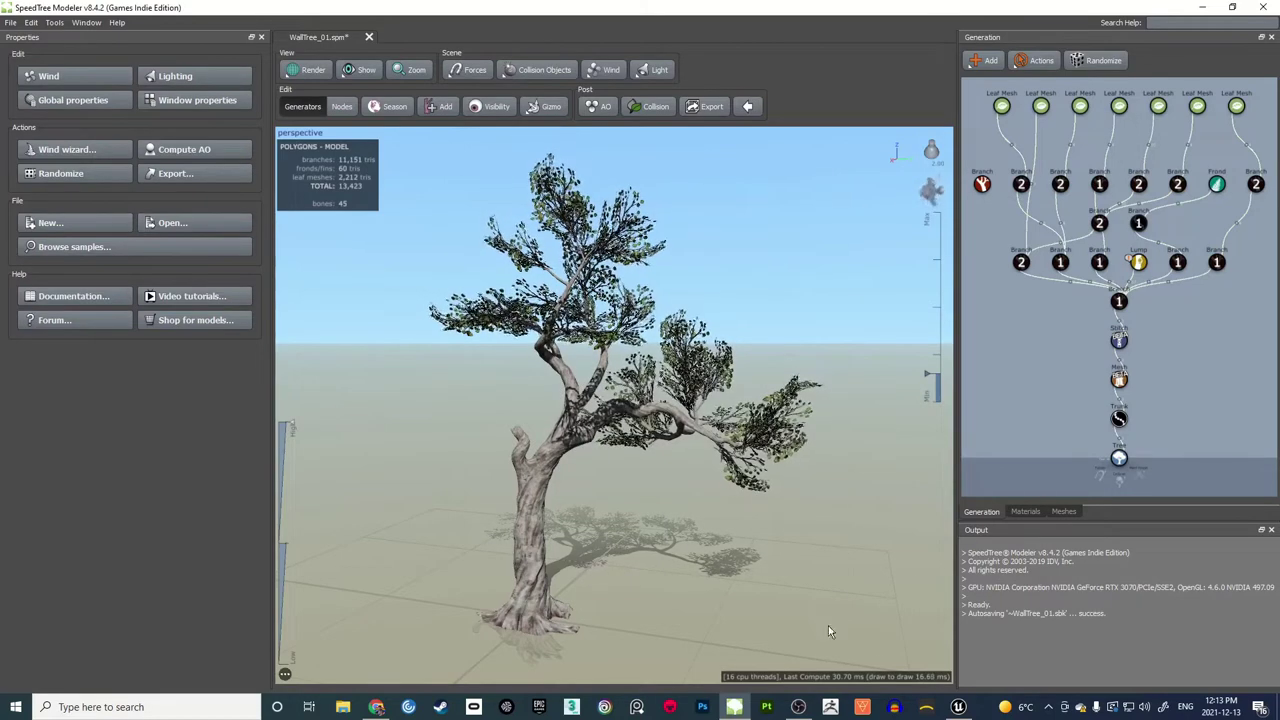
Step: Switch to the Unreal Engine project and survey the Vegetation area of the Playground level
left_click(958, 707)
key("s")
right_click_drag(553, 456, 610, 450)
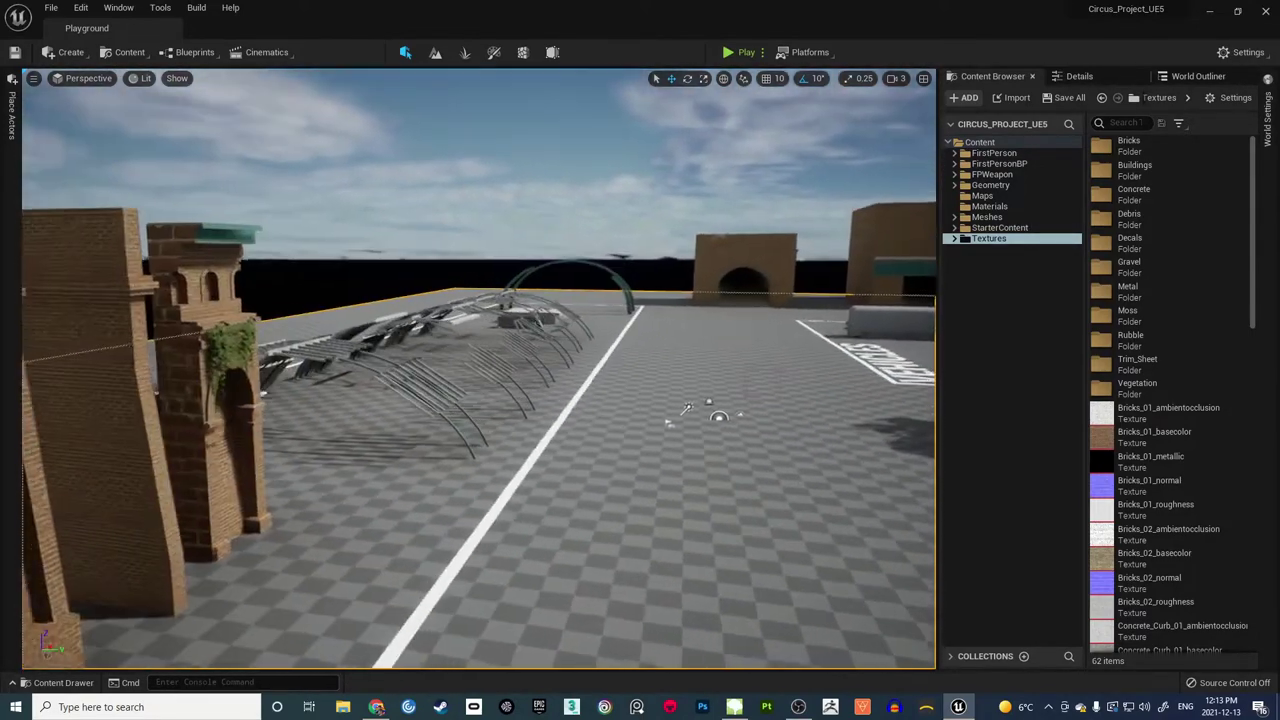
mouse_move(687, 408)
right_mouse_down()
mouse_move(700, 410)
mouse_move(670, 410)
right_mouse_up()
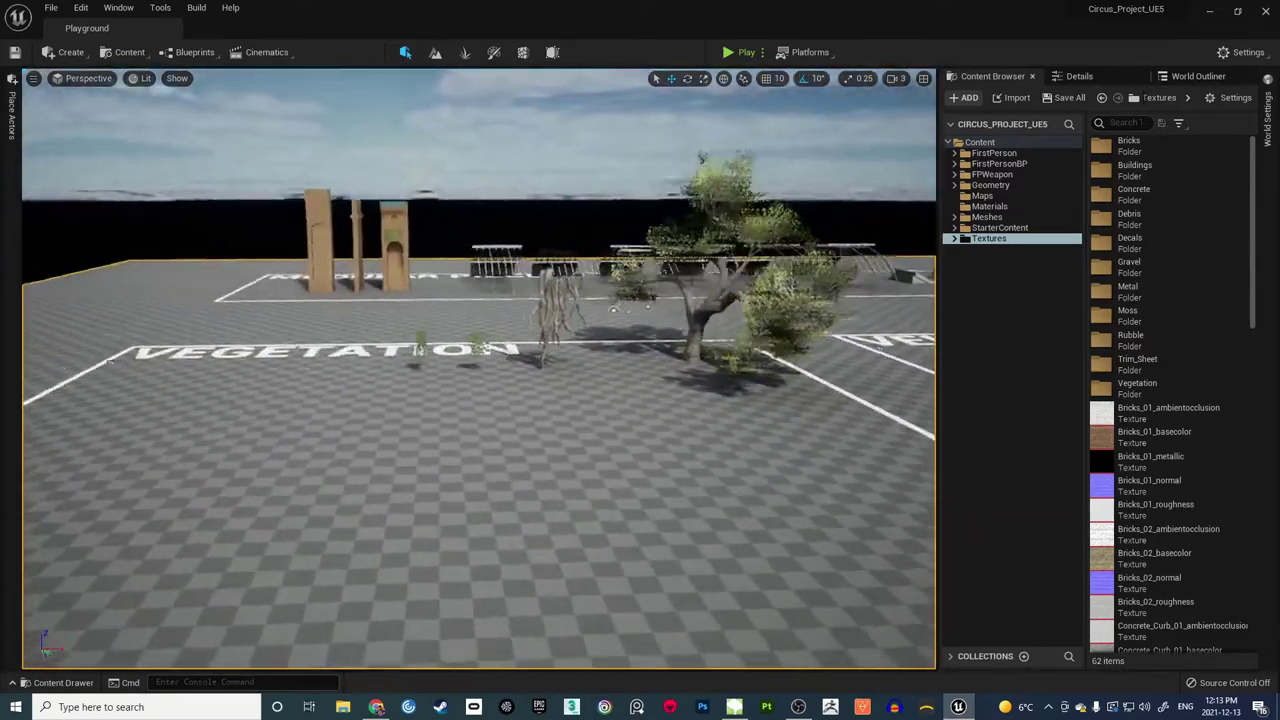
right_click_drag(670, 410, 670, 420)
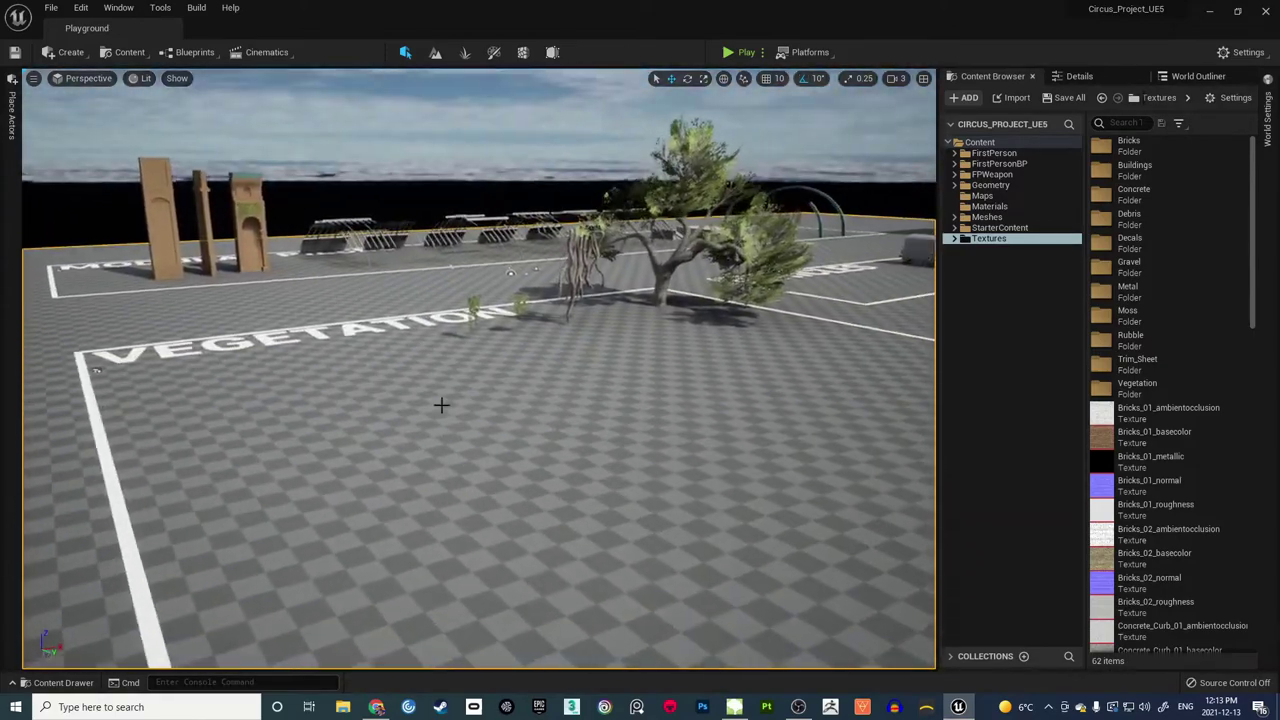
right_click_drag(378, 463, 385, 500)
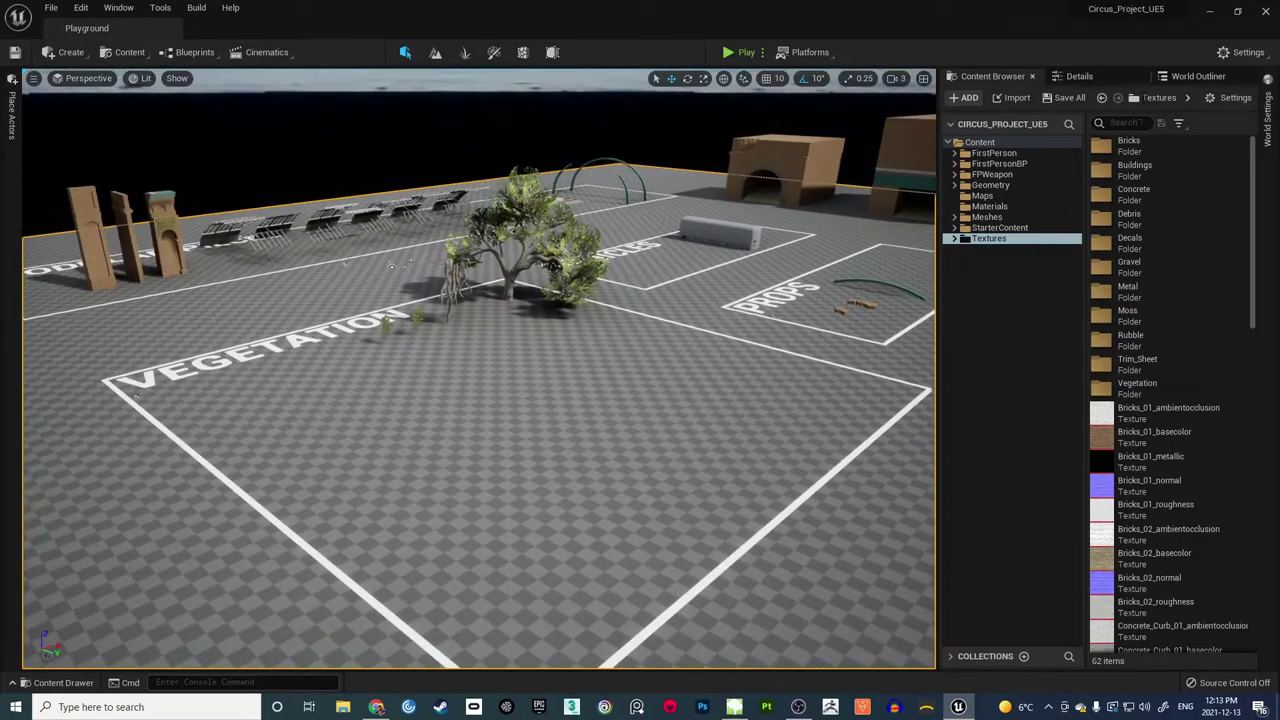
right_click_drag(478, 368, 478, 275)
key("w")
right_click_drag(478, 368, 330, 390)
key("s")
mouse_move(420, 370)
right_mouse_down()
mouse_move(395, 372)
mouse_move(430, 370)
right_mouse_up()
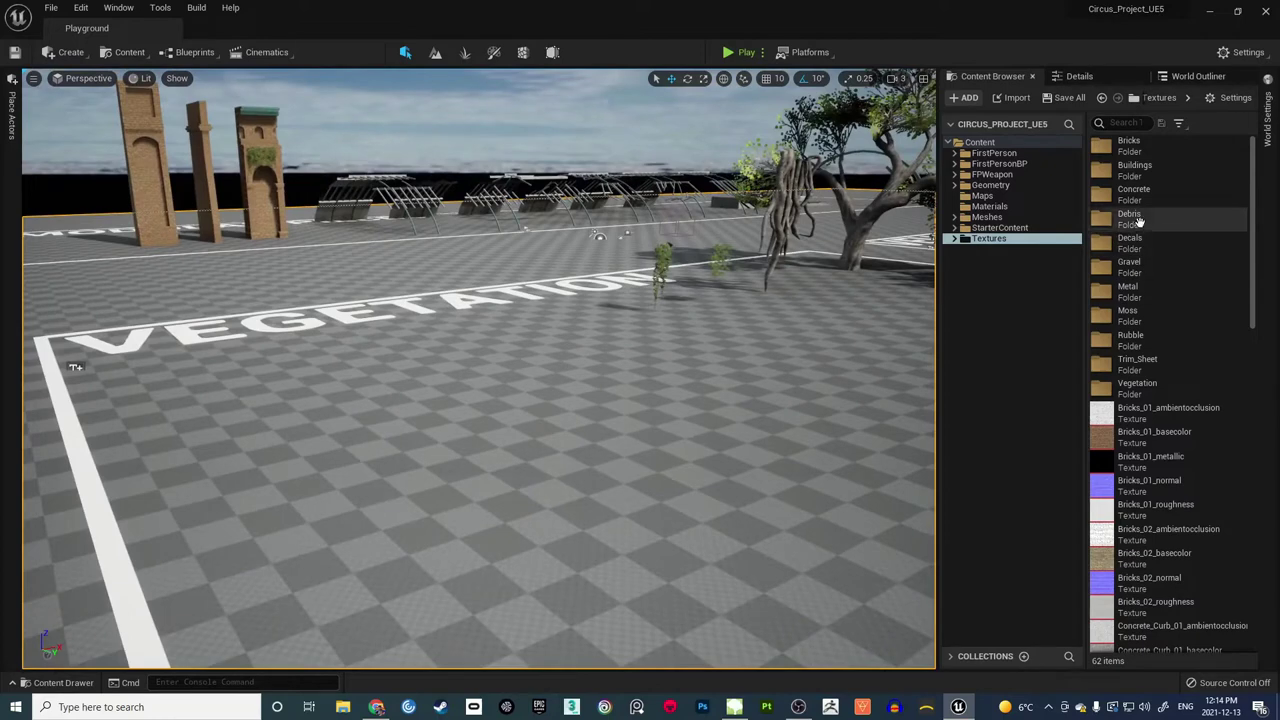
Step: Create a new material named Wall_Tree_Bark_Custom_01 in the Materials folder
left_click(992, 206)
left_click(1129, 609)
right_click(1130, 616)
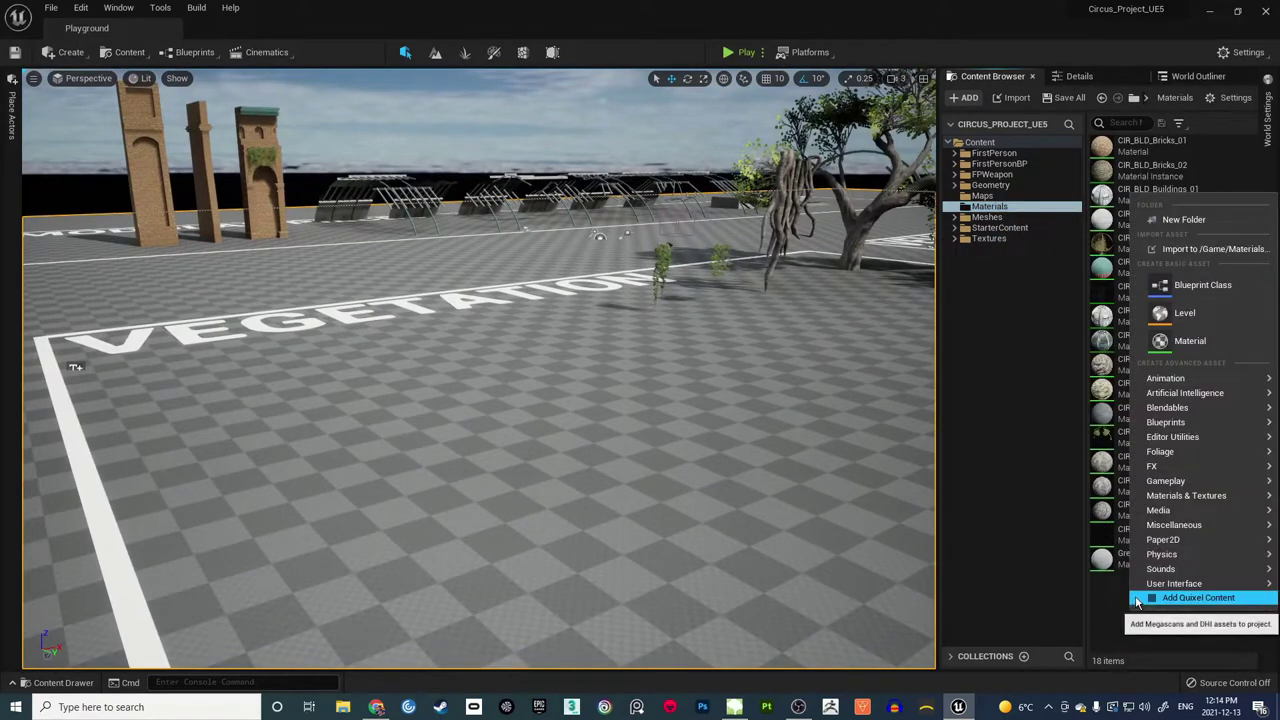
left_click(1192, 346)
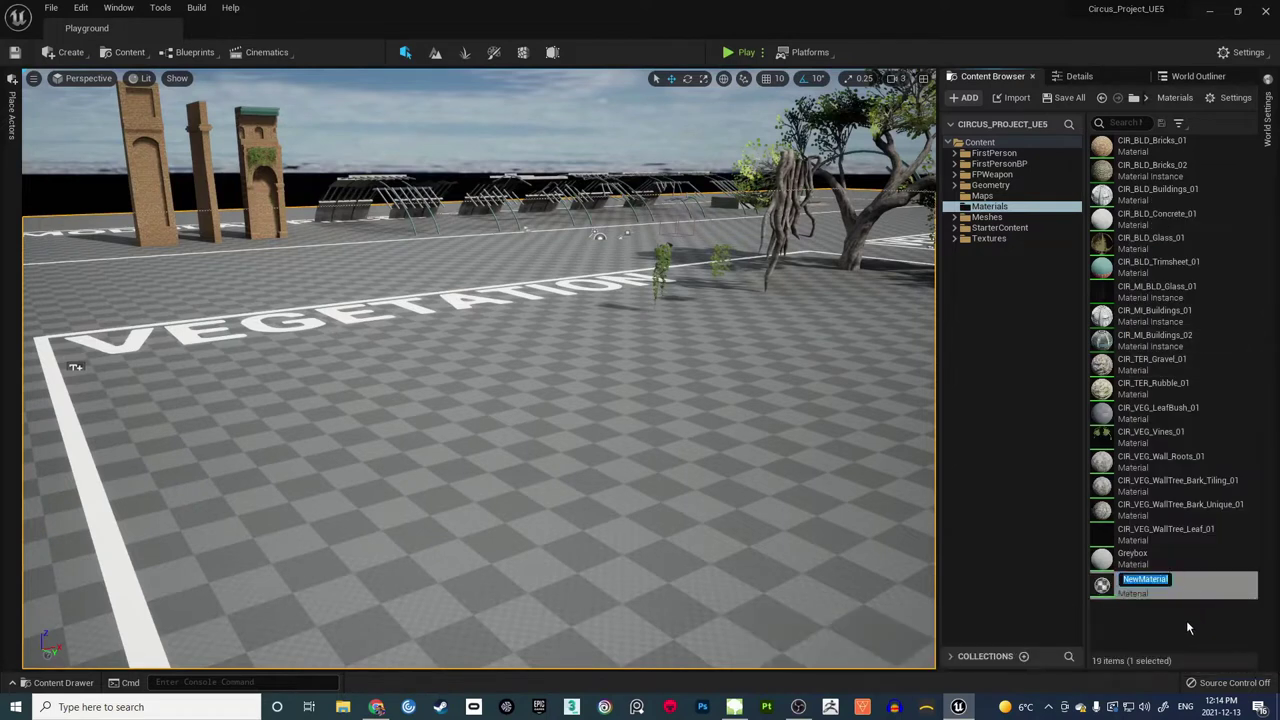
type("Wall_Tree_")
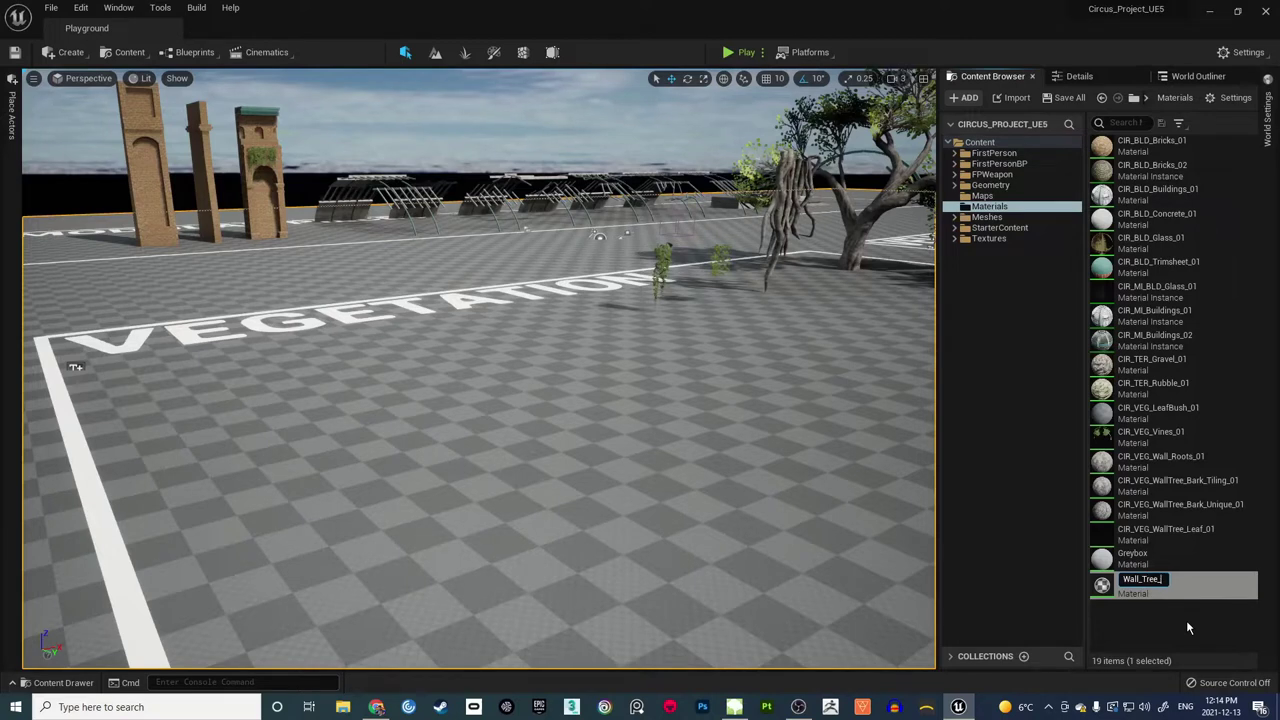
type("Bark_Custom")
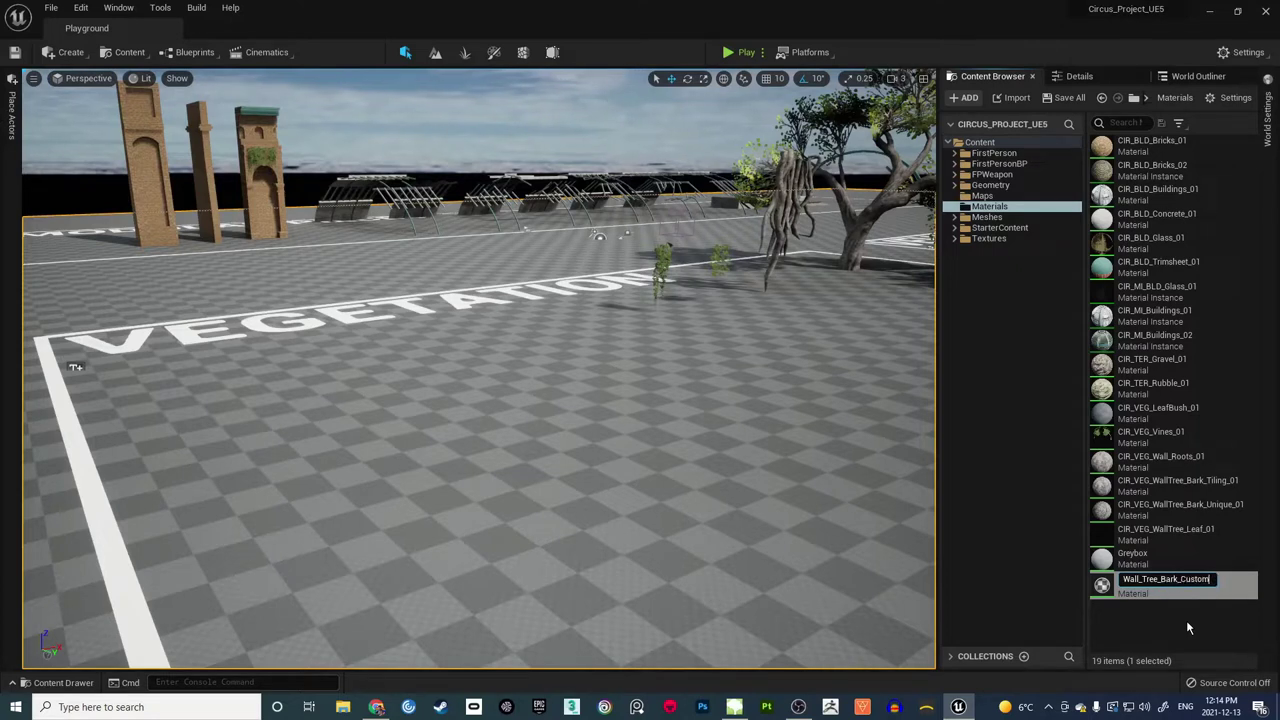
type("_01")
key("Return")
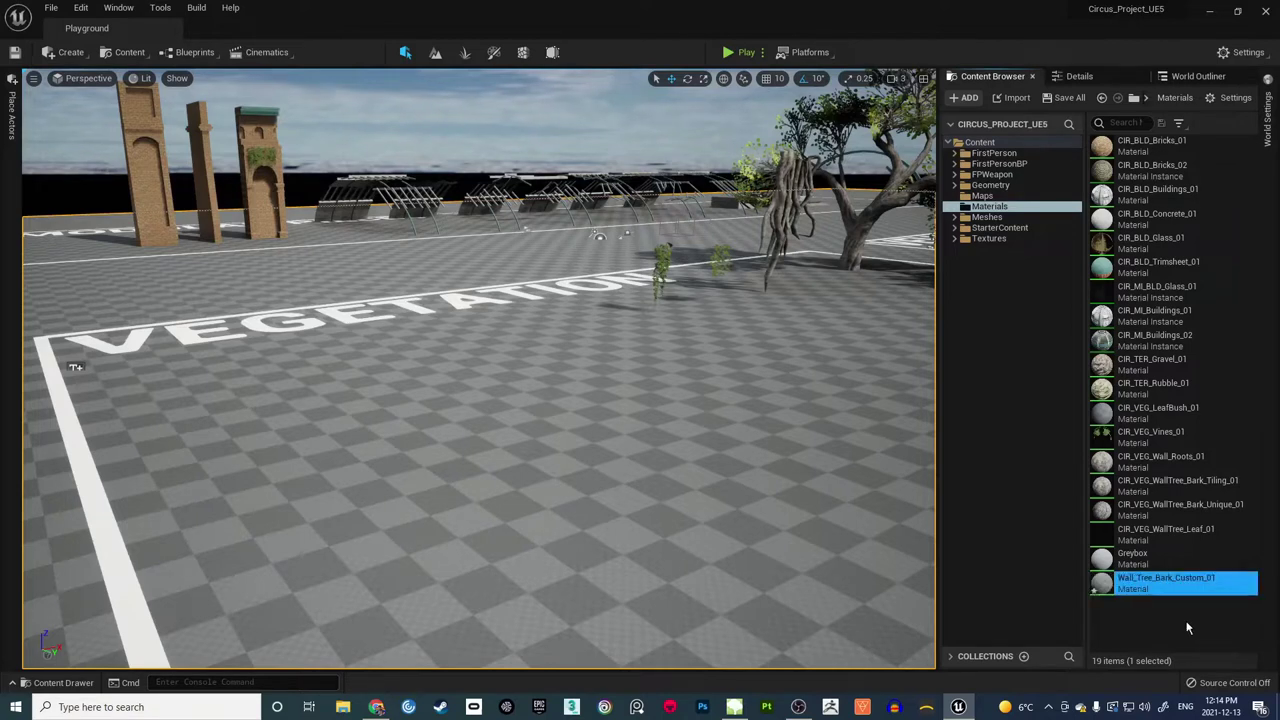
Step: Open Wall_Tree_Bark_Custom_01 in the material editor, dock it beside the Playground level, and select the material's result node
left_click(1158, 620)
left_click(1129, 586)
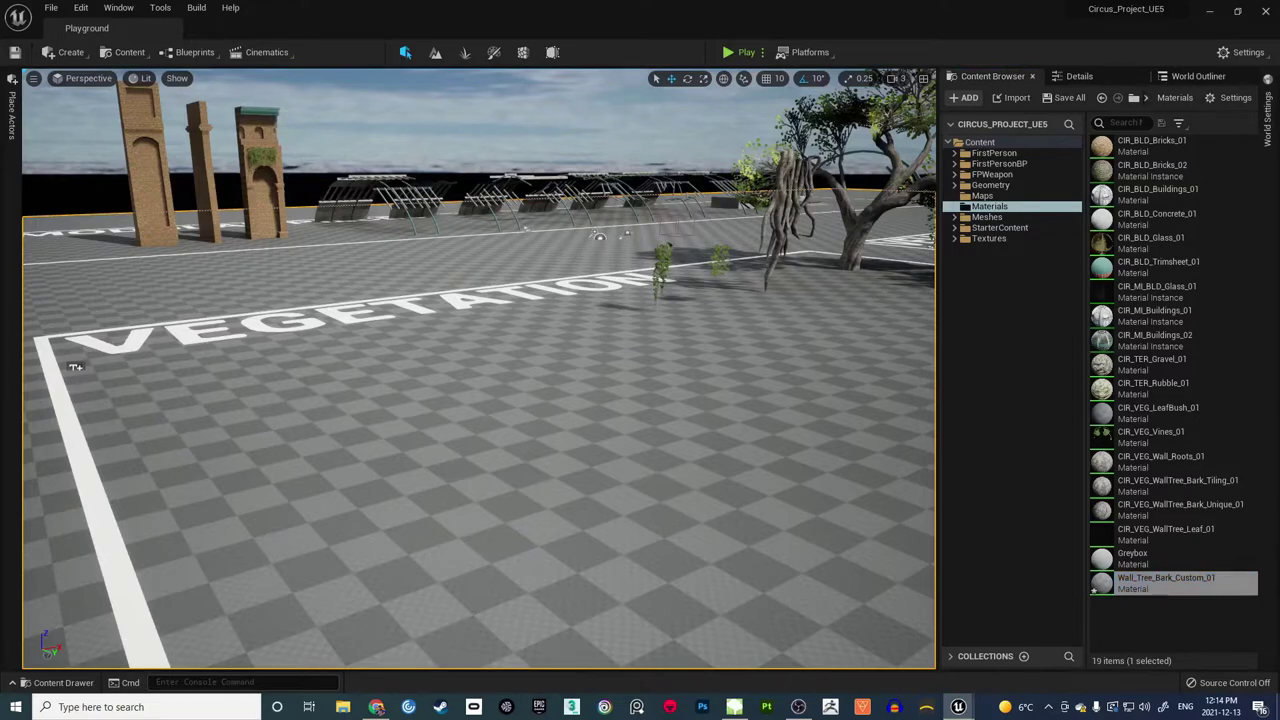
left_click_drag(128, 78, 242, 33)
left_click(563, 238)
right_click_drag(550, 205, 791, 212)
scroll(780, 269, "down", 2)
left_click(1002, 168)
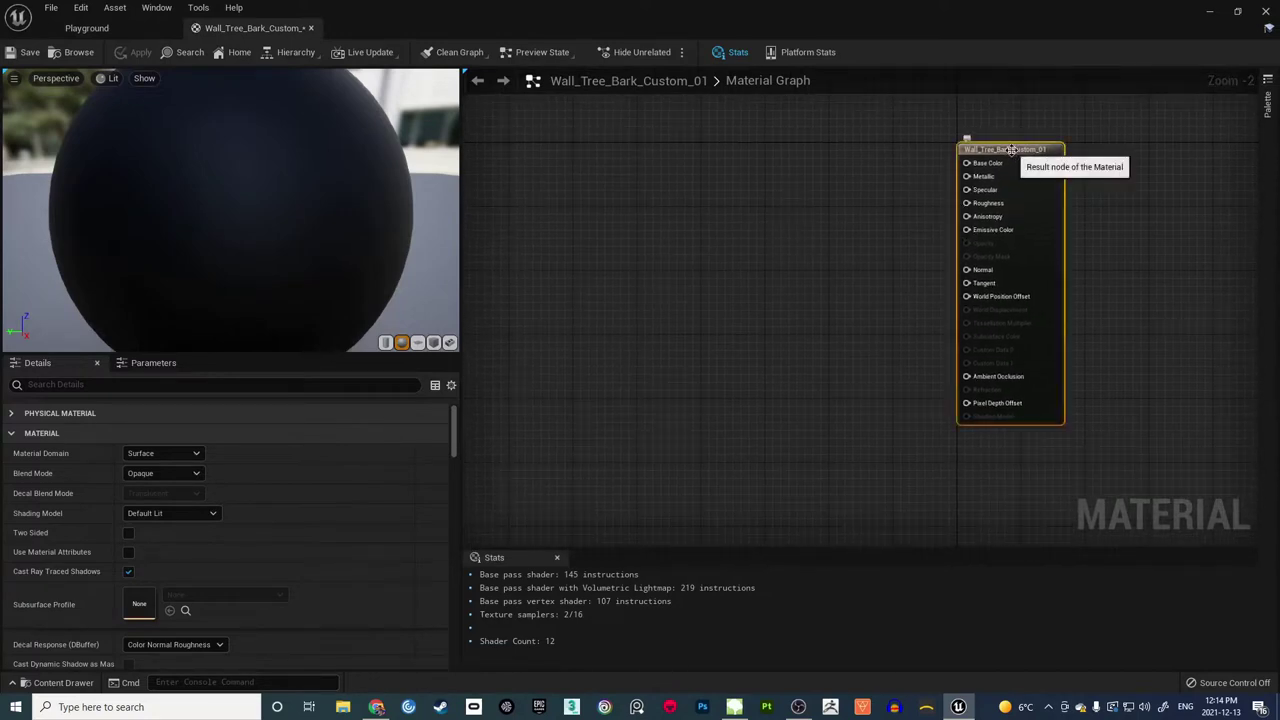
Step: Review the Blend Mode options of the custom bark material, leaving it on Opaque
left_click(191, 476)
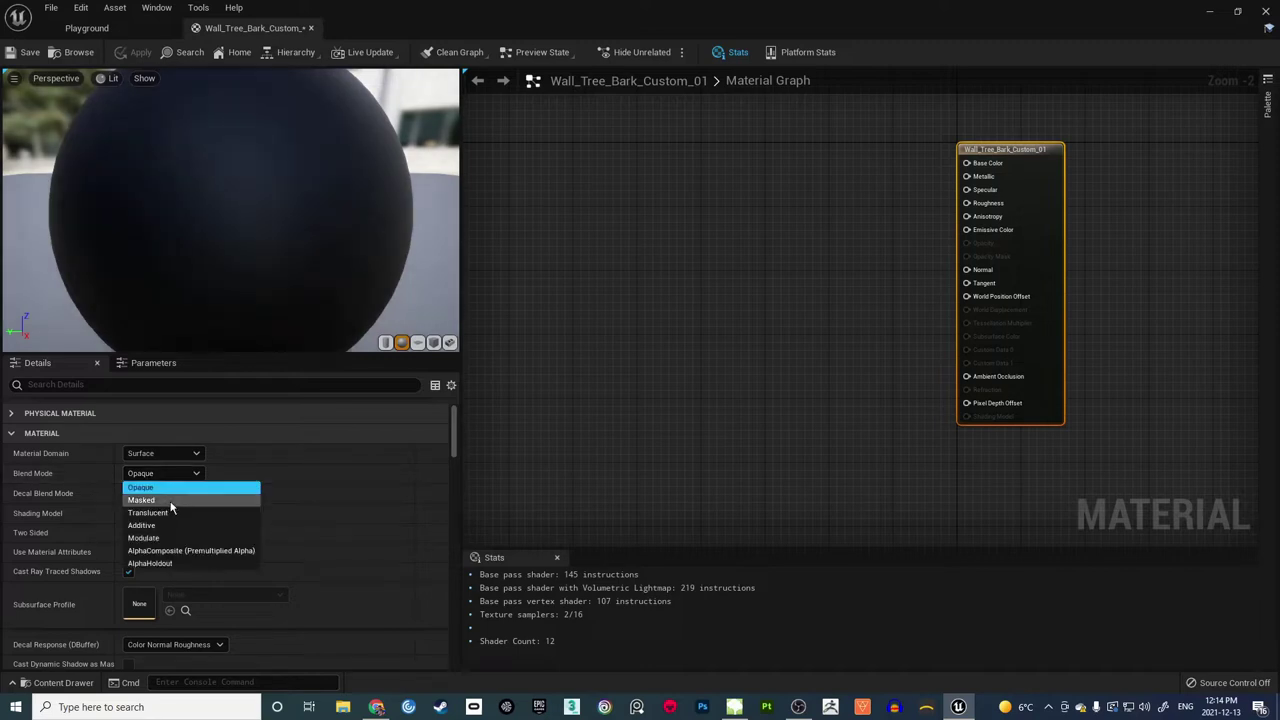
left_click(563, 451)
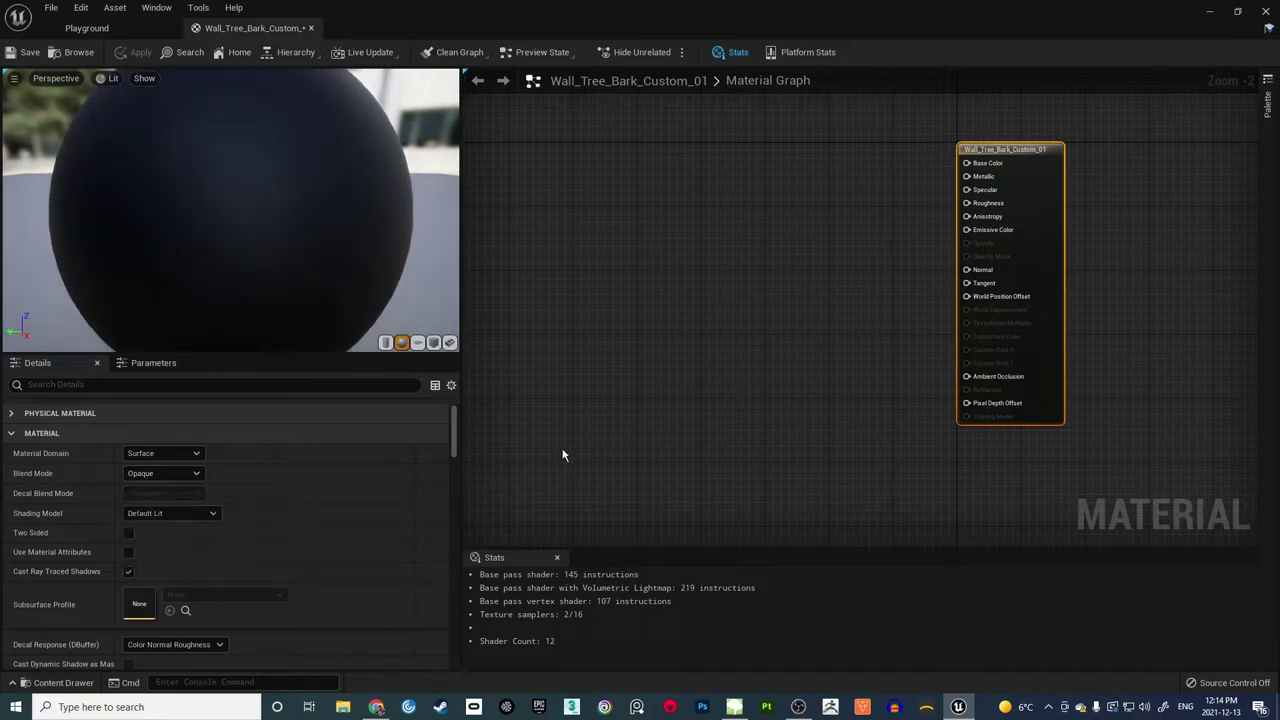
right_click_drag(751, 271, 780, 289)
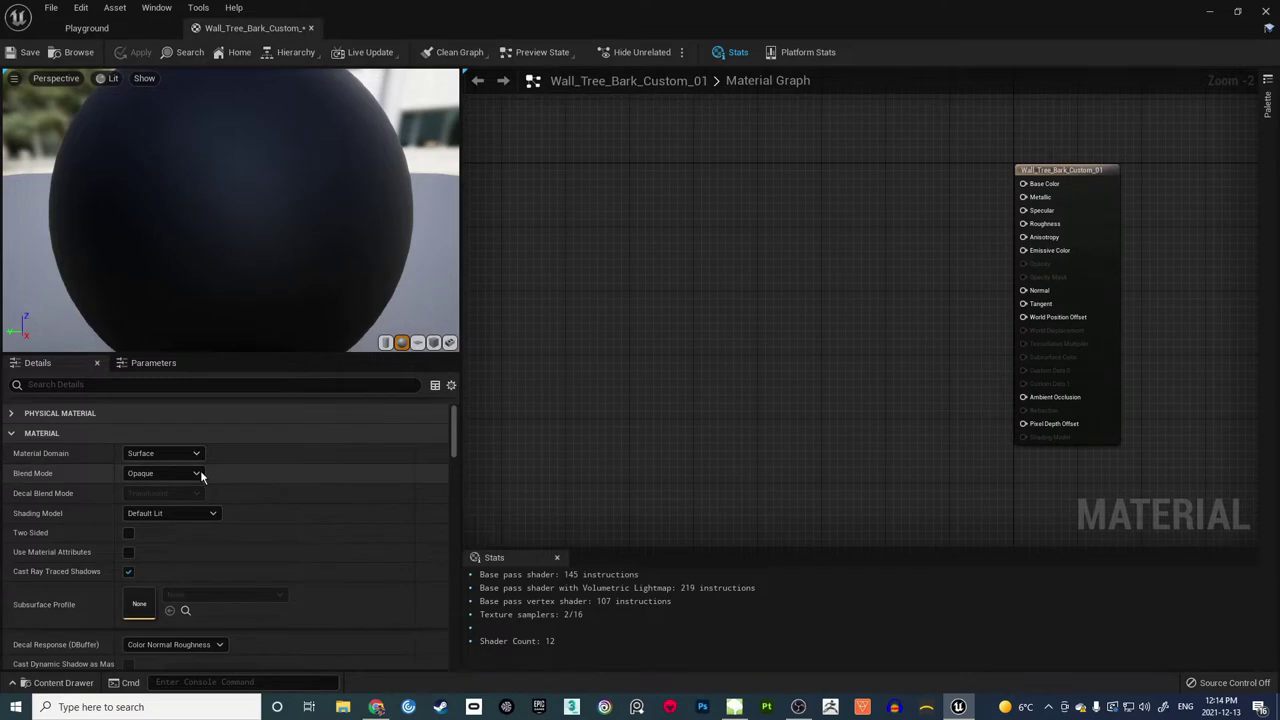
right_click_drag(668, 240, 688, 249)
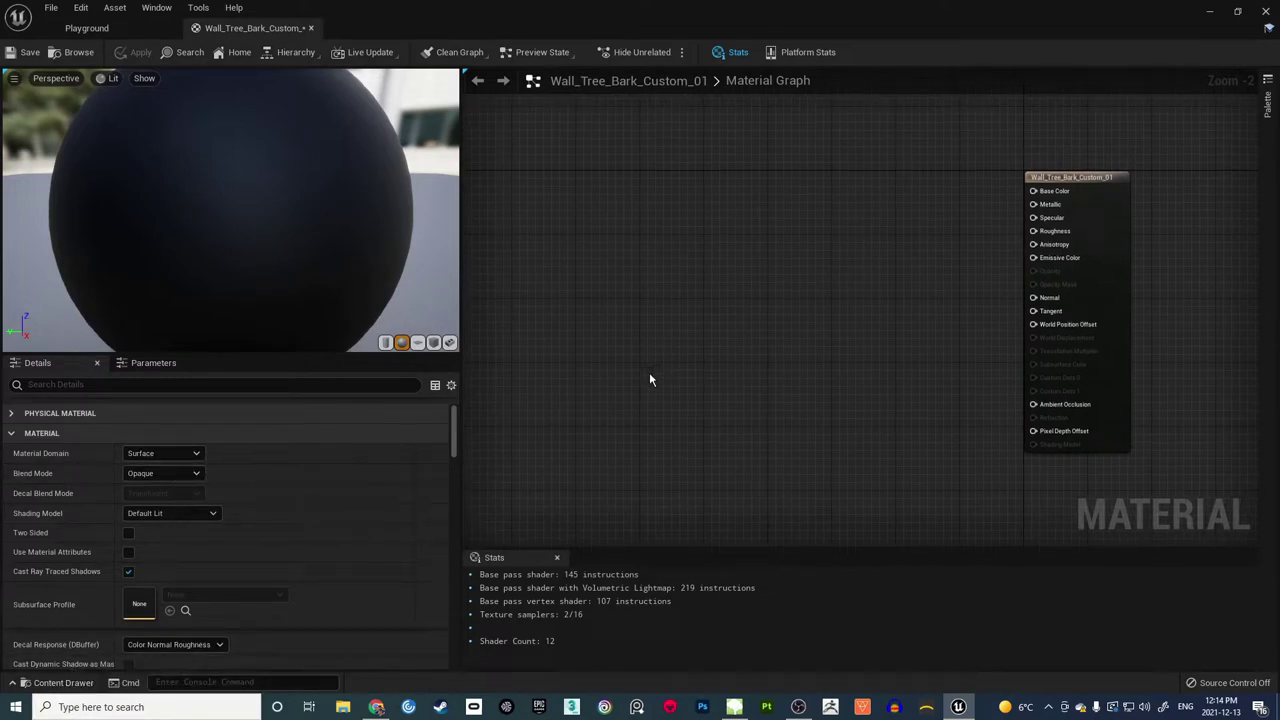
Step: Add the Tree_bark_01 ambient occlusion, basecolor, normal and roughness textures from the Textures folder to the material graph
left_click(52, 683)
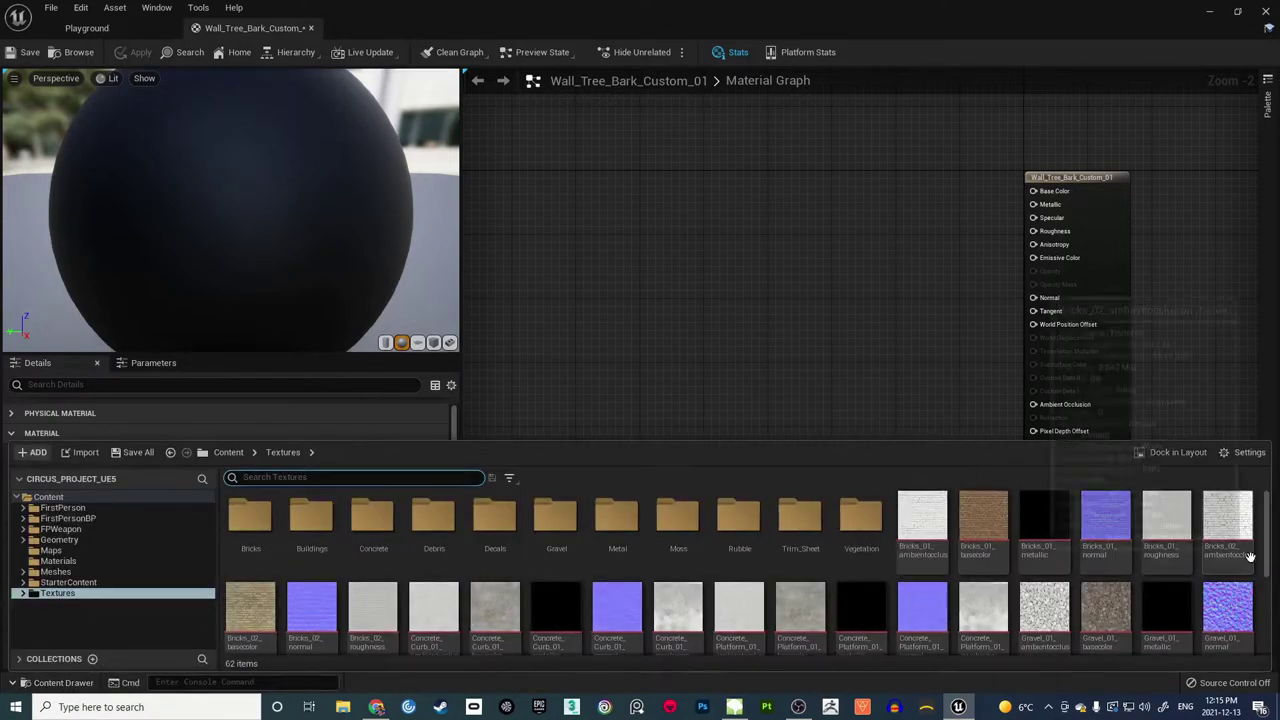
left_click_drag(1267, 537, 1267, 588)
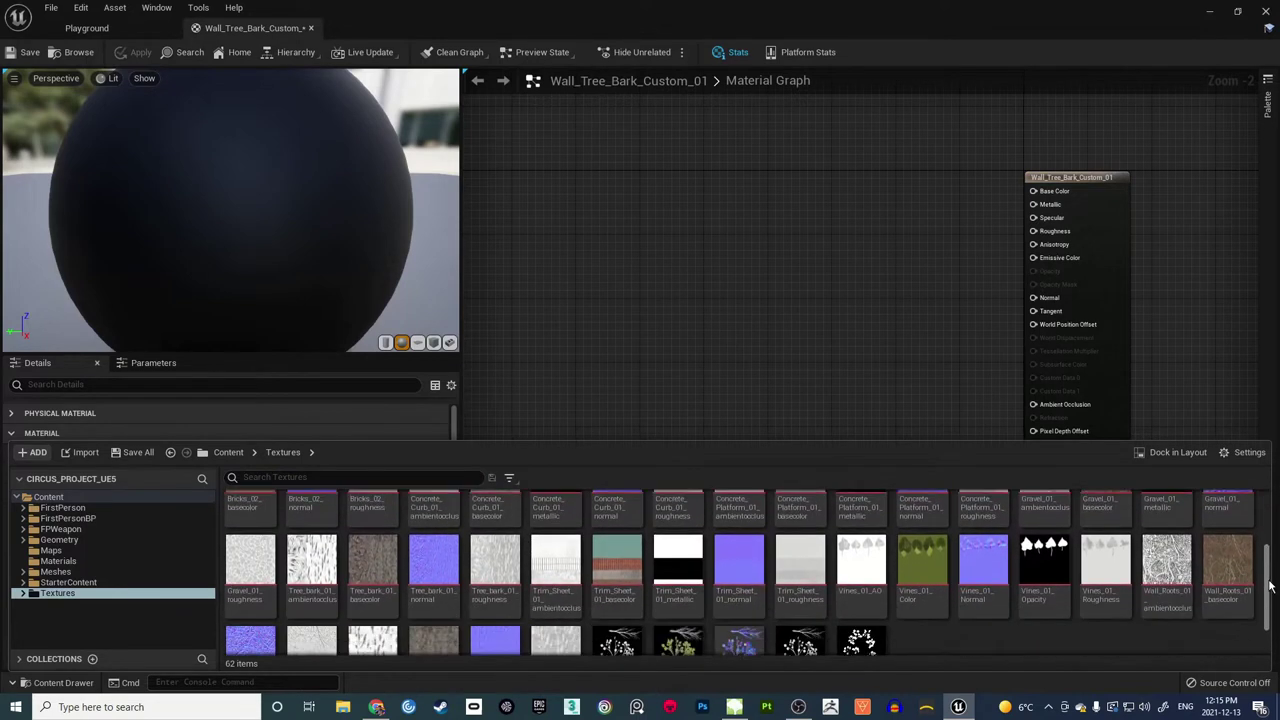
left_click(320, 565)
mouse_move(381, 563)
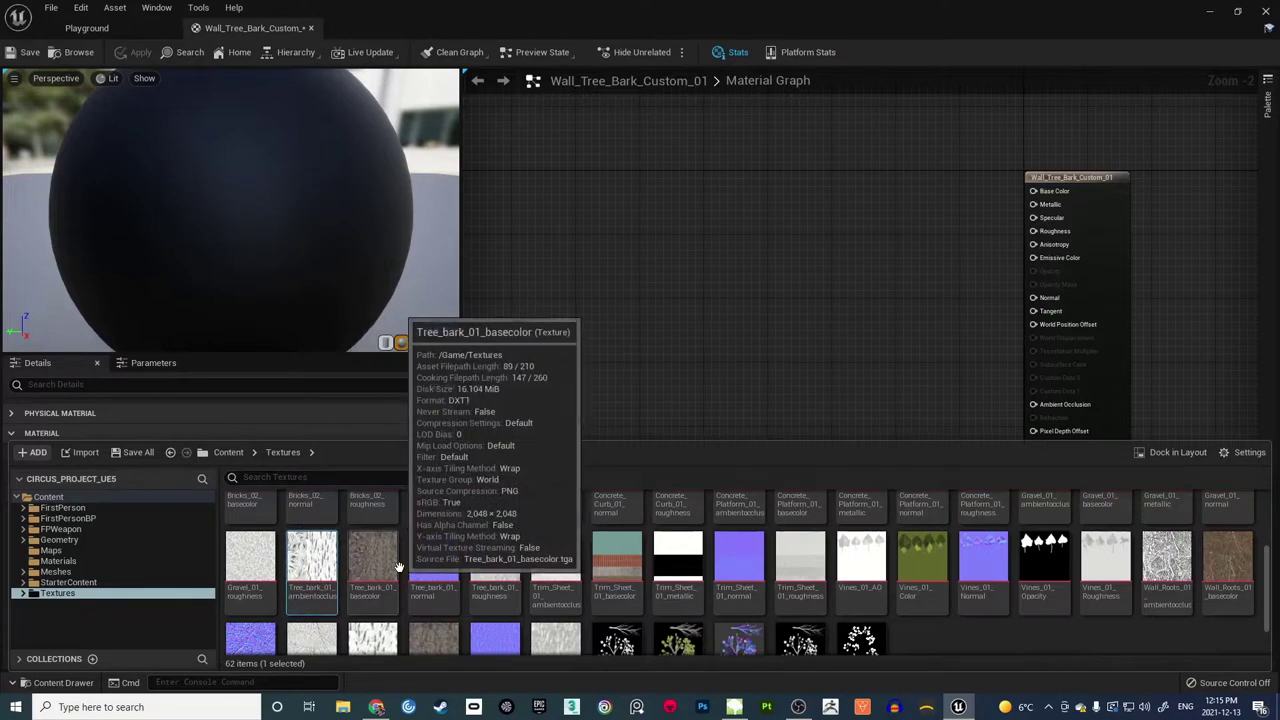
left_click(440, 565, "ctrl")
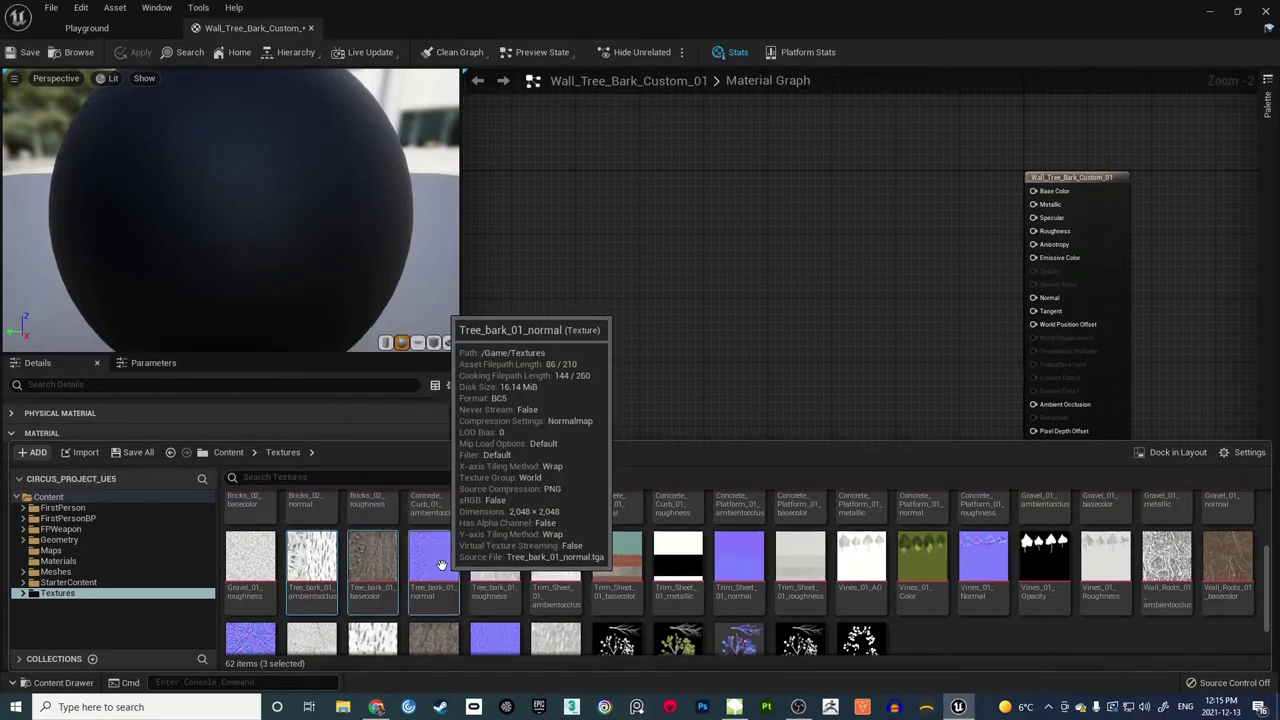
left_click(490, 568, "ctrl")
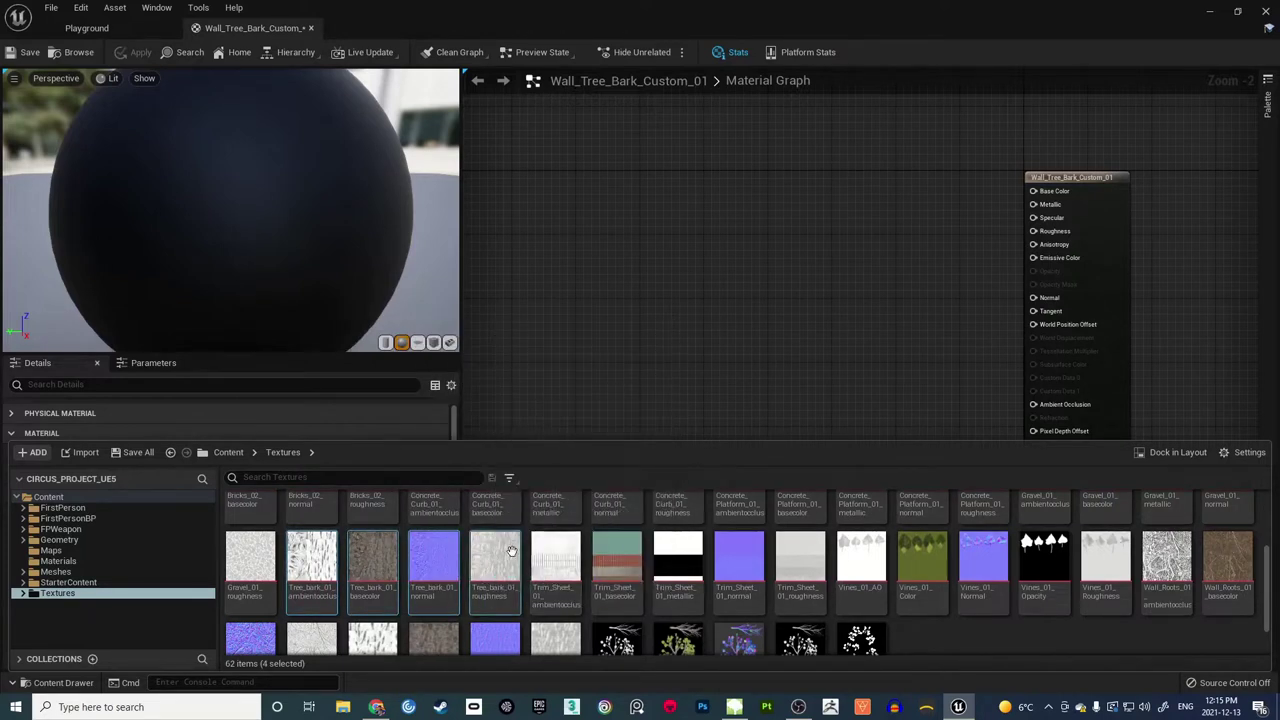
left_click_drag(490, 568, 637, 381)
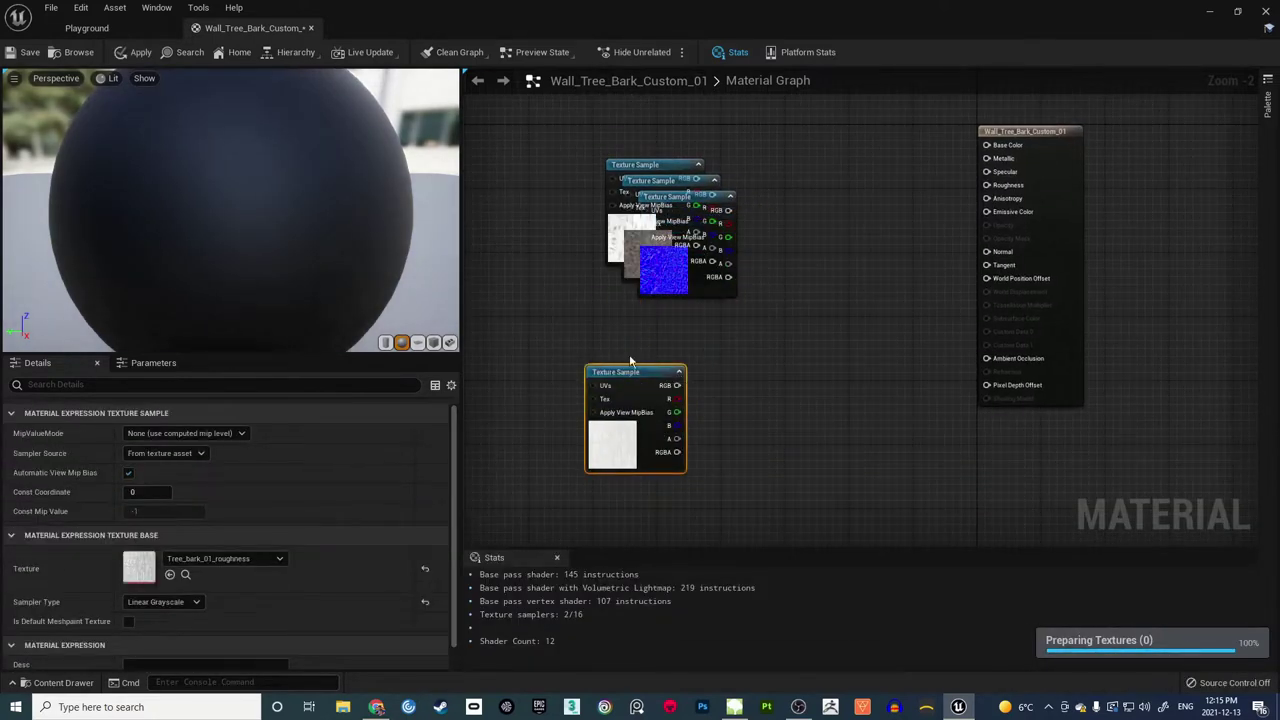
Step: Spread out the overlapping bark texture samples beside the result node, placing the basecolor sample above the others
left_click_drag(682, 211, 760, 364)
left_click_drag(655, 181, 529, 237)
left_click_drag(652, 165, 720, 234)
left_click_drag(578, 237, 818, 116)
right_click_drag(861, 166, 593, 222)
left_click_drag(560, 185, 712, 204)
right_click_drag(645, 259, 686, 260)
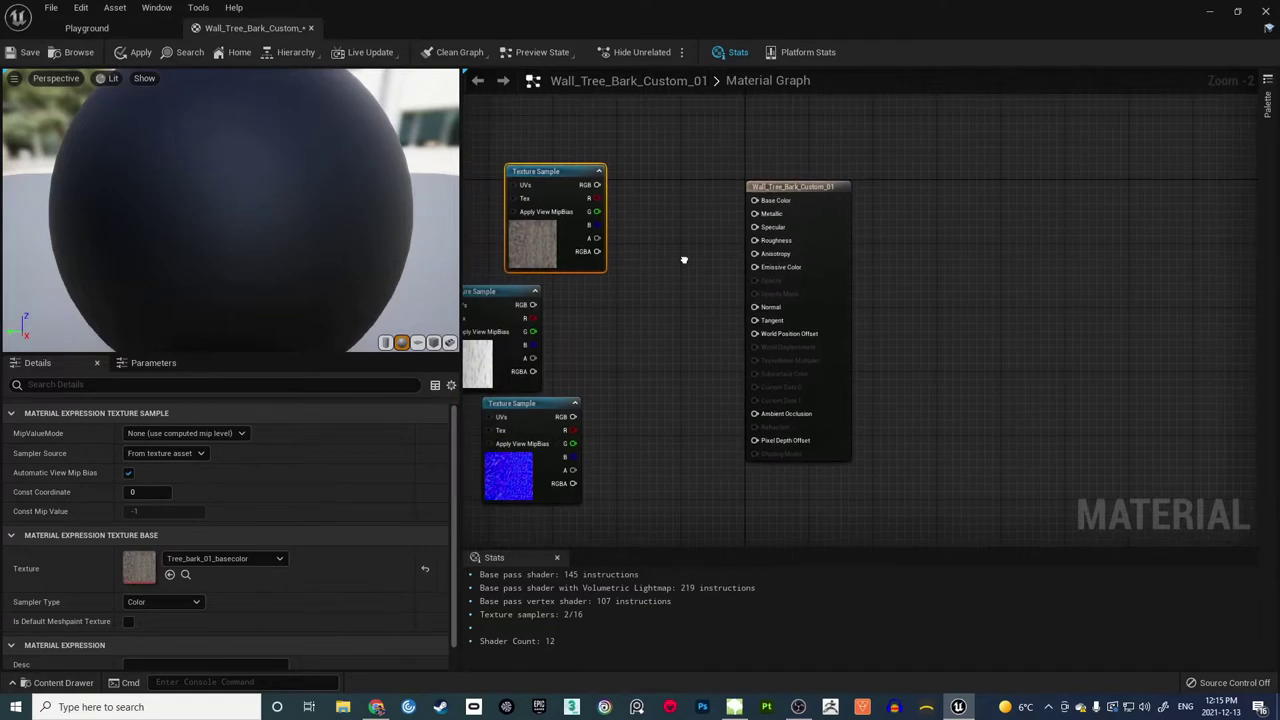
Step: Move the basecolor sample higher and connect its RGB output to Base Color
left_click_drag(606, 180, 578, 118)
left_click(619, 279)
right_click_drag(615, 275, 709, 209)
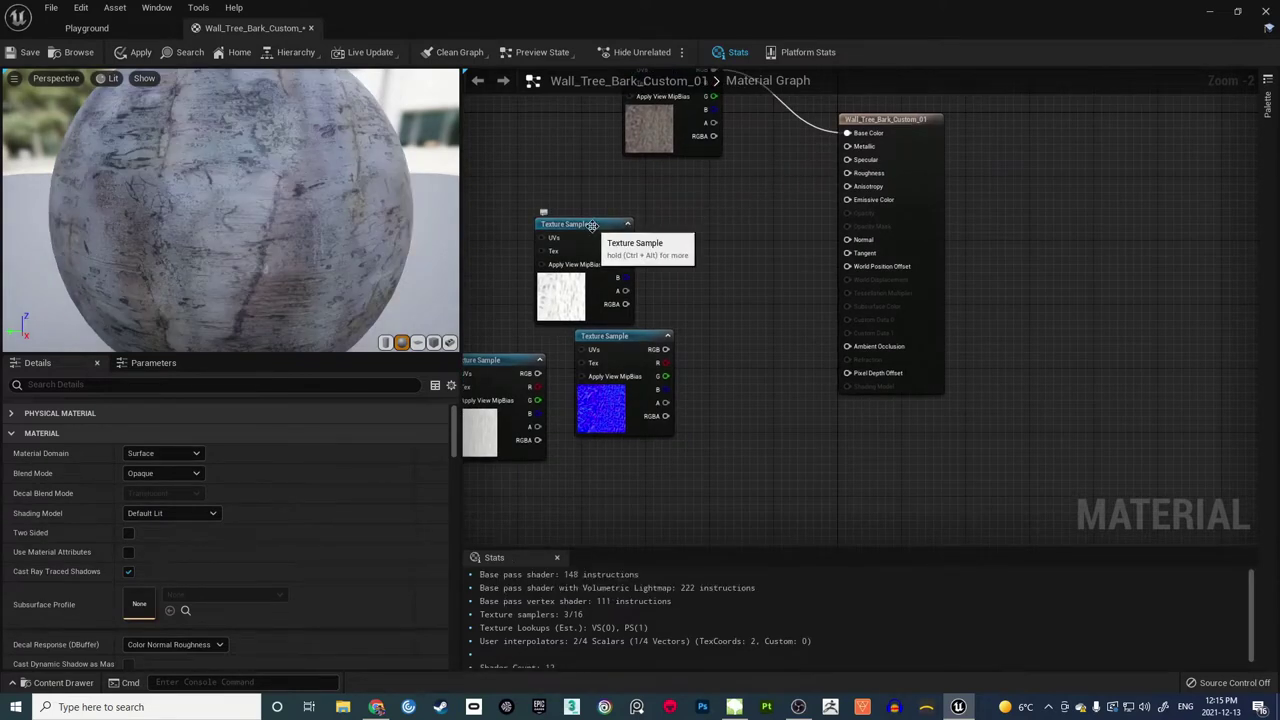
Step: Connect the bark normal texture's RGB output to Normal and the roughness texture's RGB output to Roughness
left_click_drag(625, 228, 606, 212)
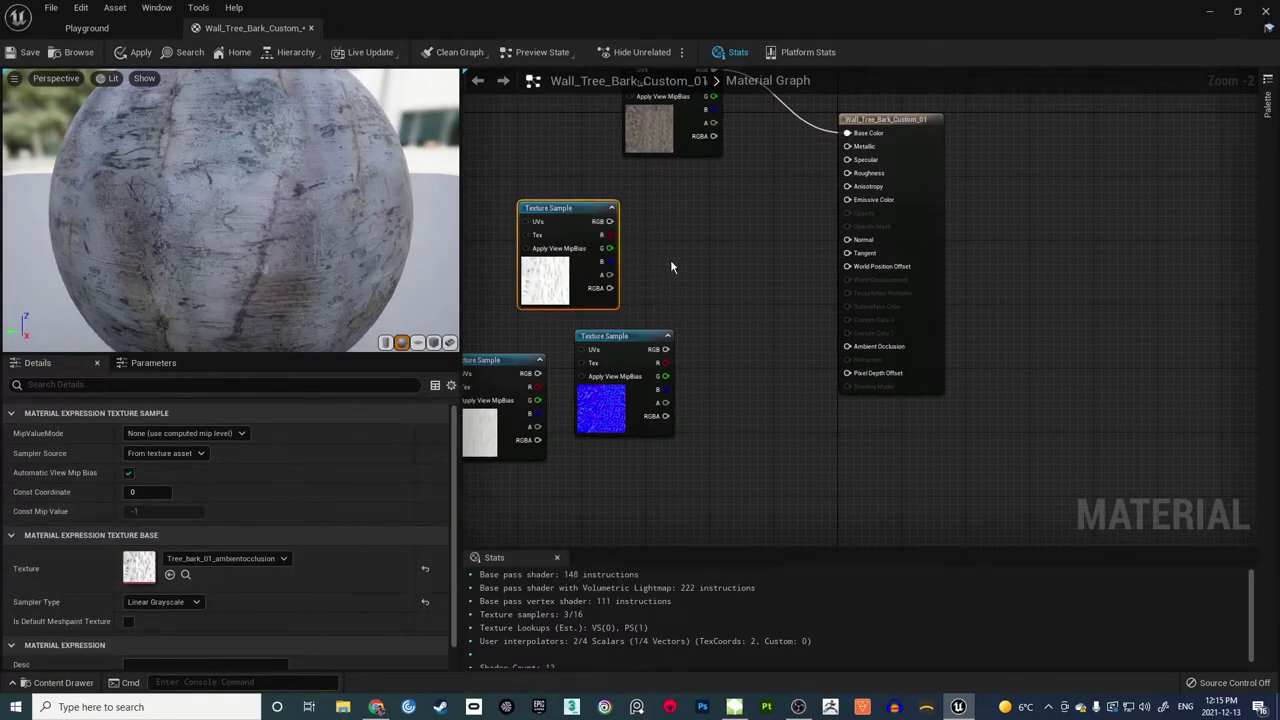
left_click_drag(648, 337, 848, 240)
left_click(798, 280)
left_click_drag(690, 205, 704, 349)
left_click(600, 354)
left_click_drag(500, 358, 848, 175)
Step: Place the ambient occlusion sample below the normal map, connect it to Ambient Occlusion, and save the material
left_click_drag(560, 208, 685, 459)
right_click_drag(805, 419, 695, 283)
left_click_drag(626, 341, 680, 210)
left_click(680, 210)
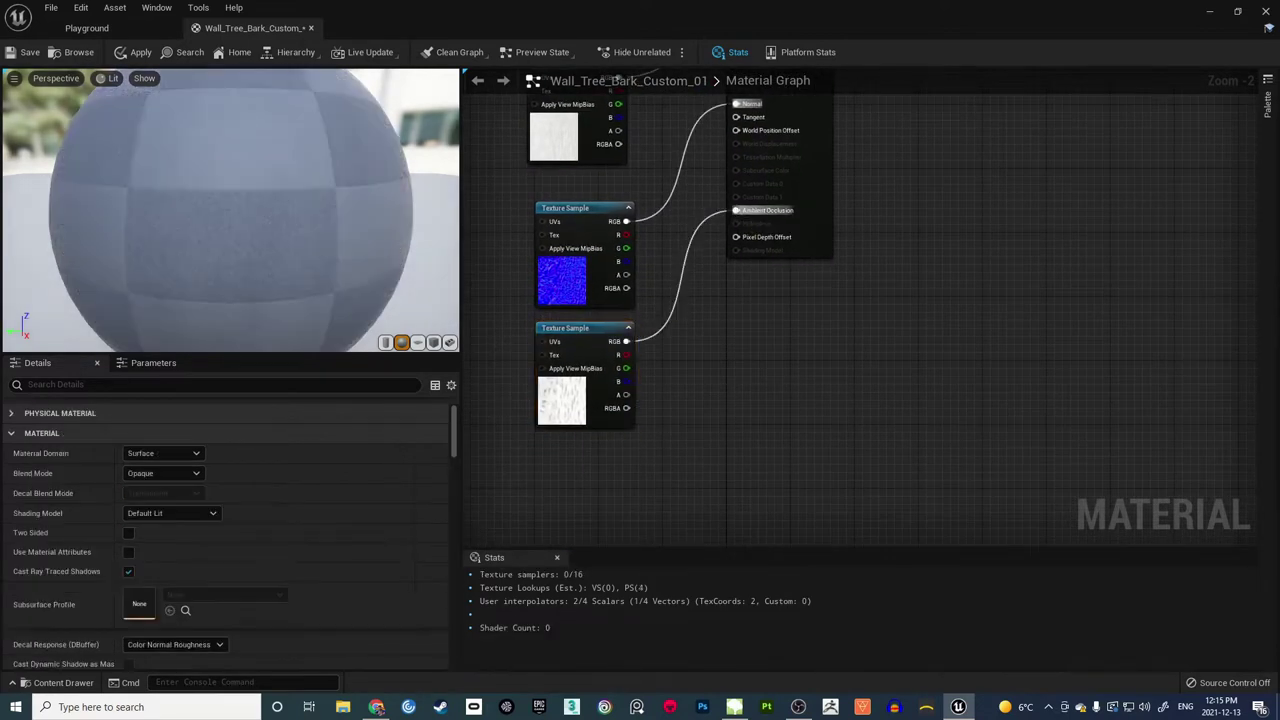
right_click_drag(595, 138, 770, 352)
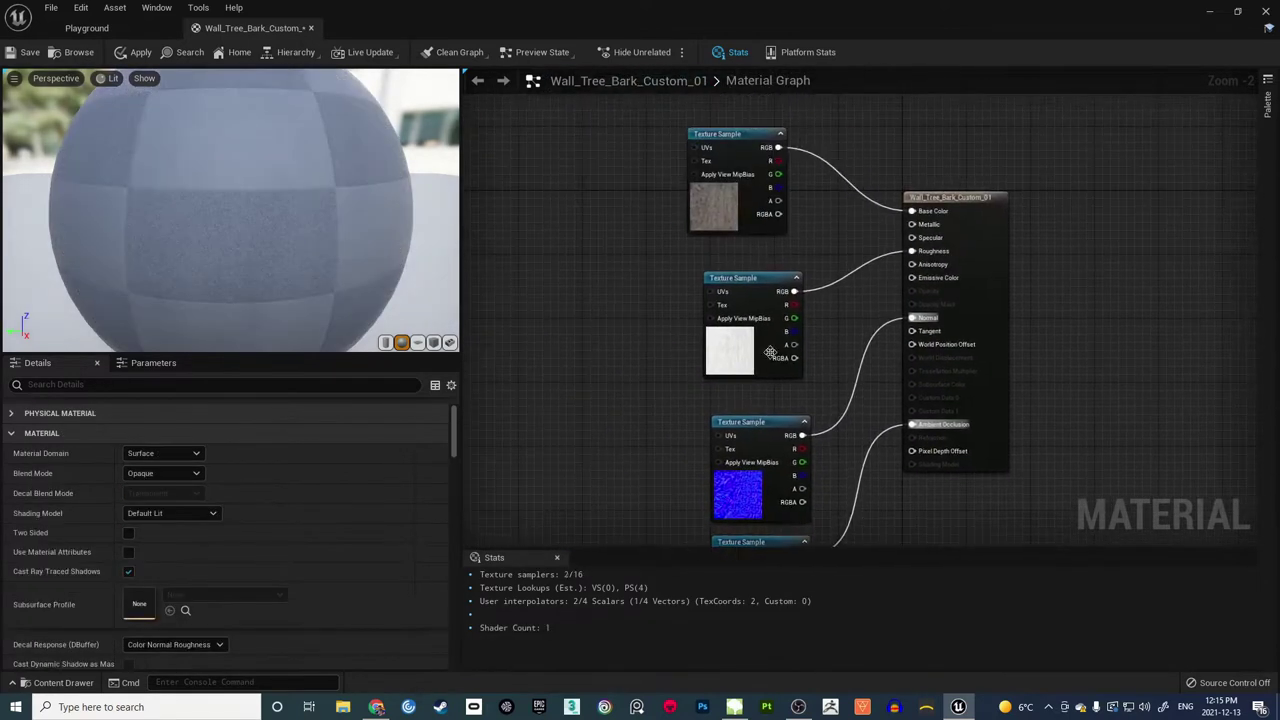
left_click(40, 52)
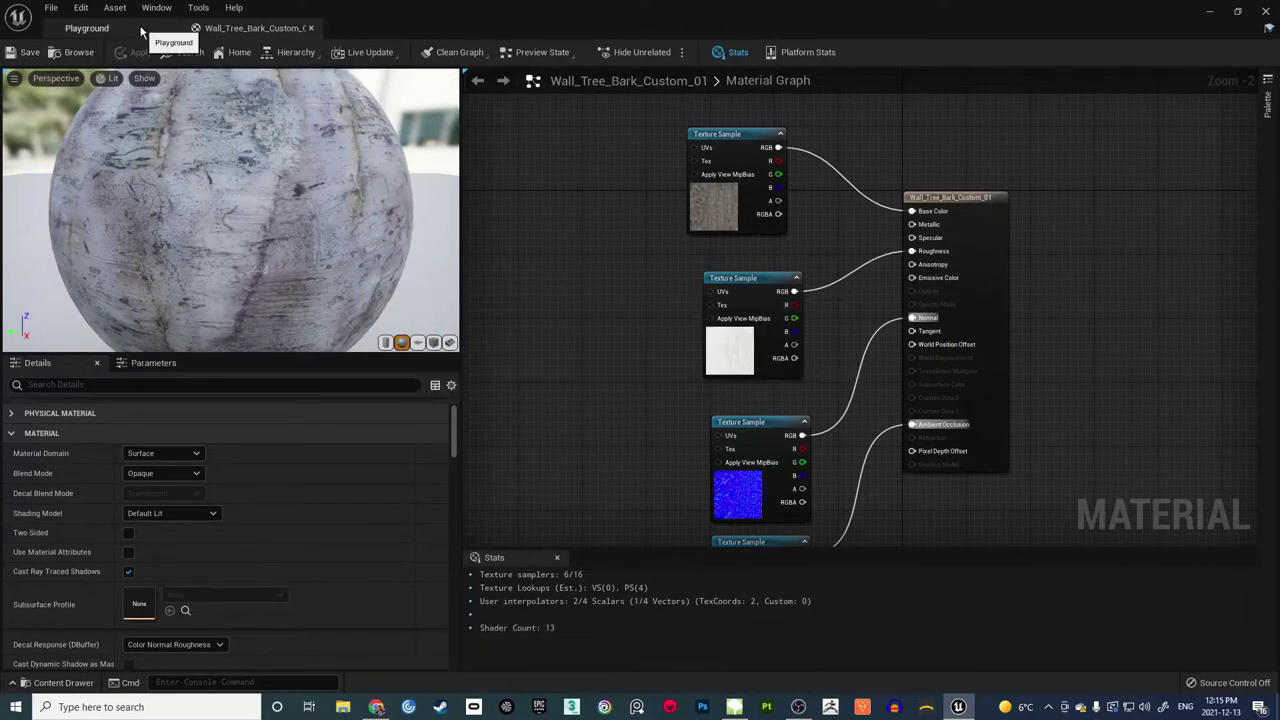
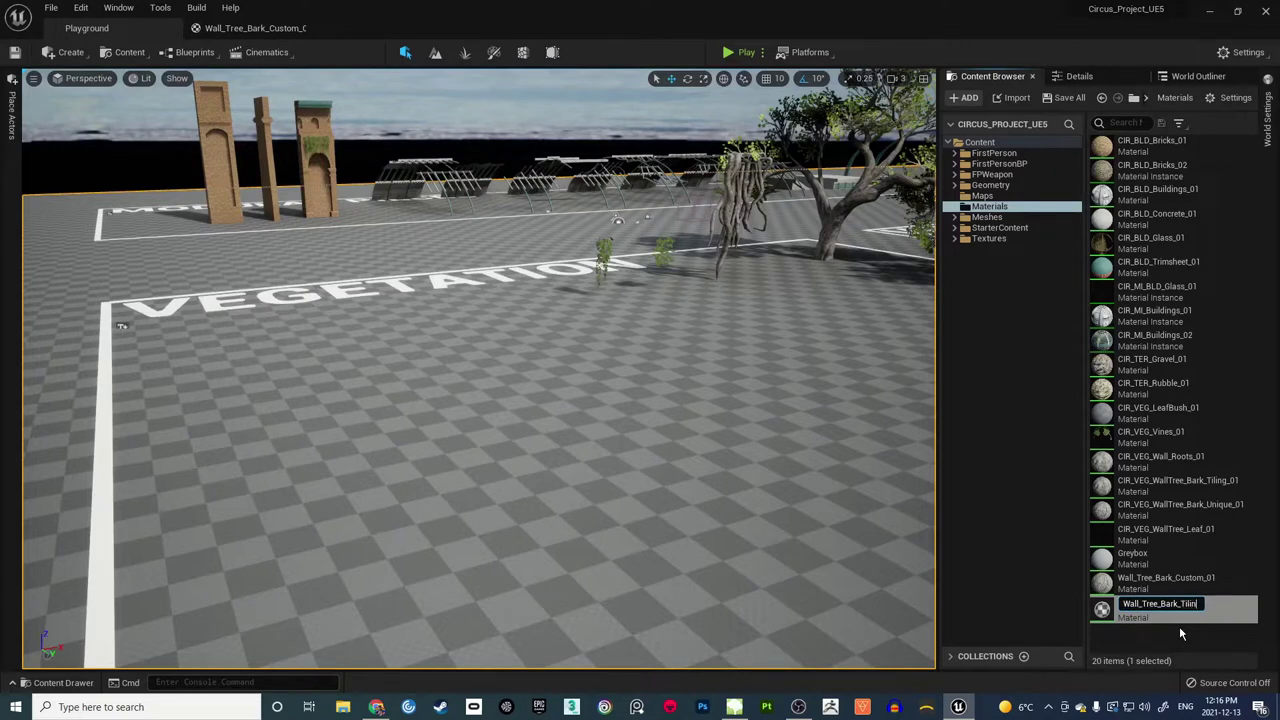
Step: Name the copied bark material Wall_Tree_Bark_Tiling_01 and open it in the material editor
type("01")
key("Return")
double_click(1156, 606)
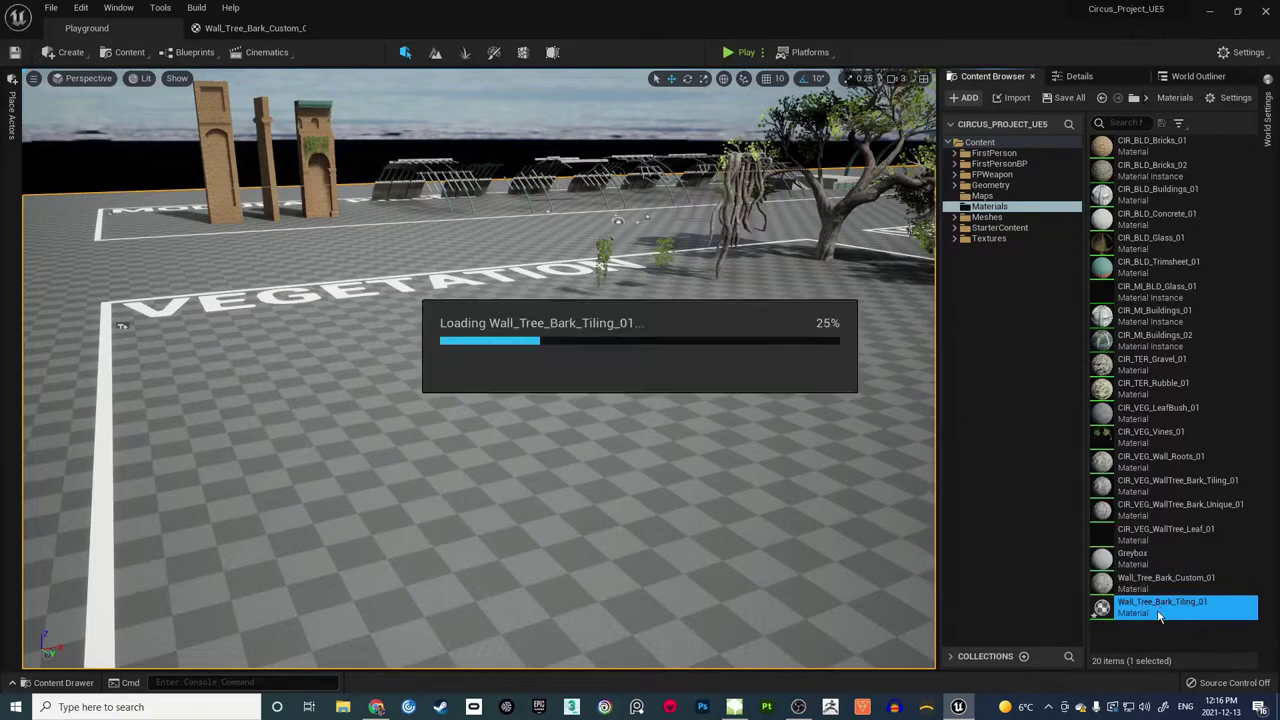
scroll(520, 282, "down", 3)
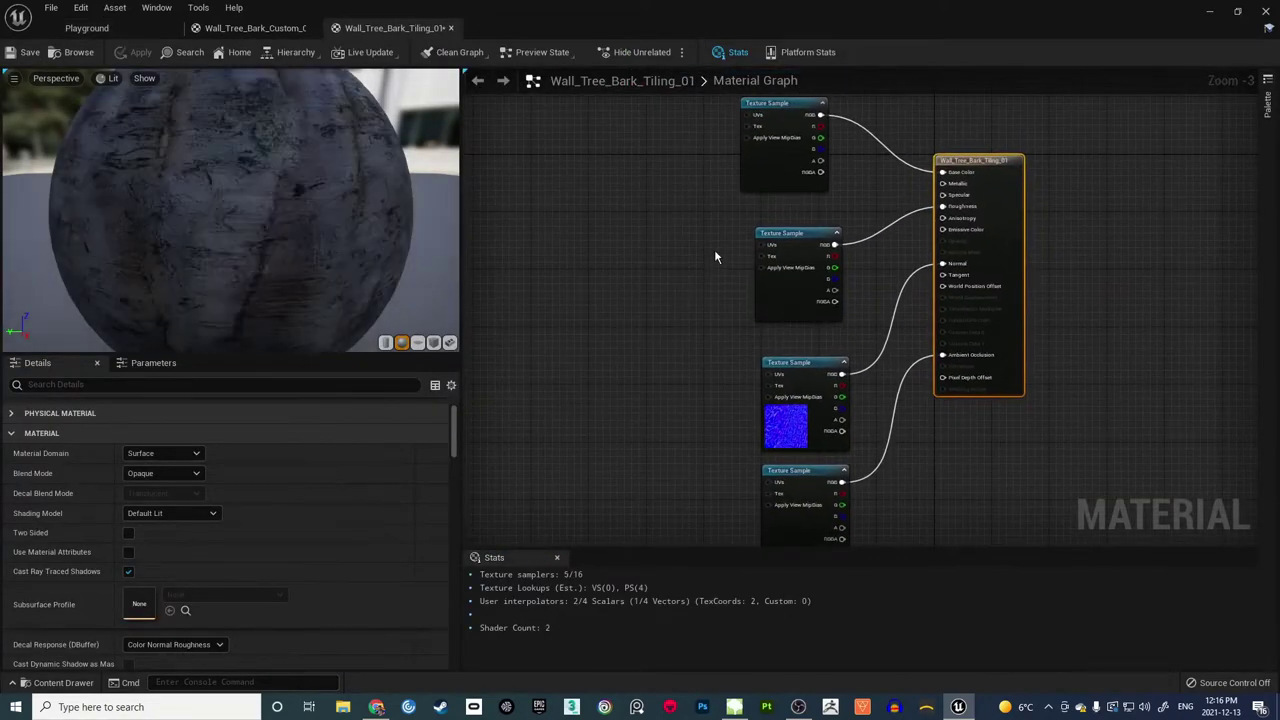
Step: Add the Wall_Tree_Bark_Tiling_01 ambient occlusion, basecolor, normal and roughness textures to the tiling material's graph
left_click(64, 690)
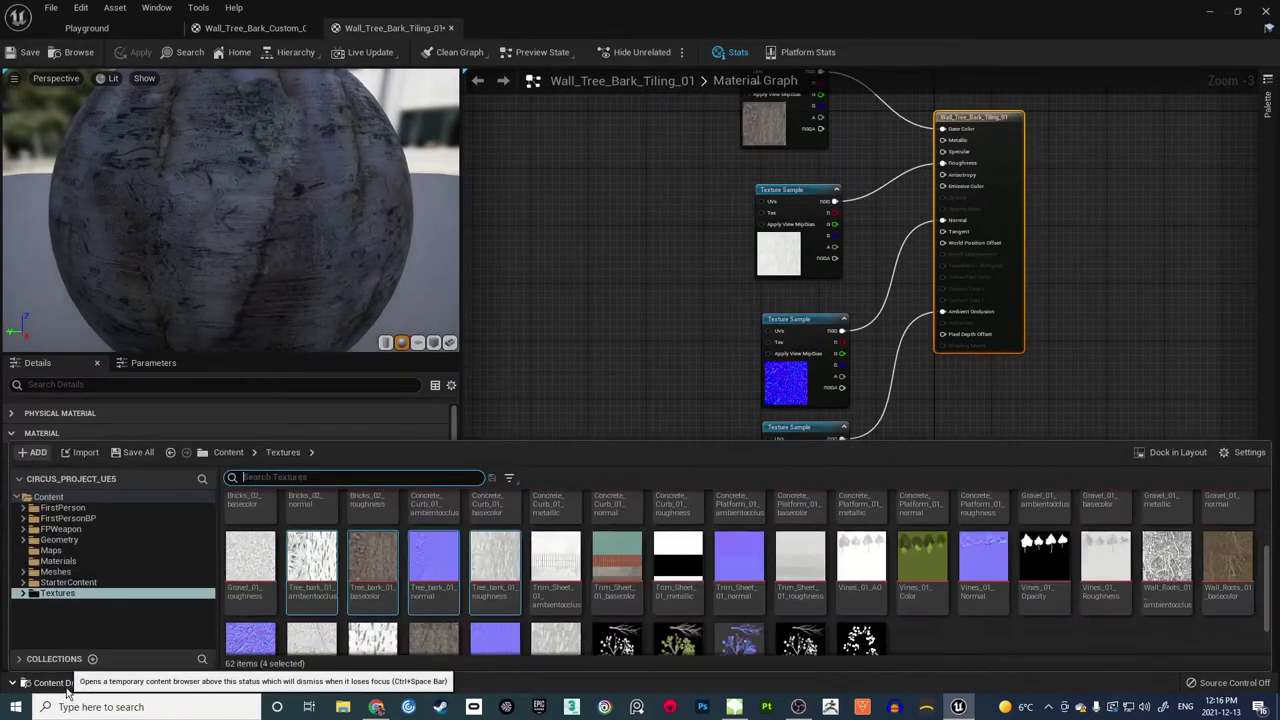
scroll(1268, 577, "down", 1)
scroll(1268, 577, "down", 1)
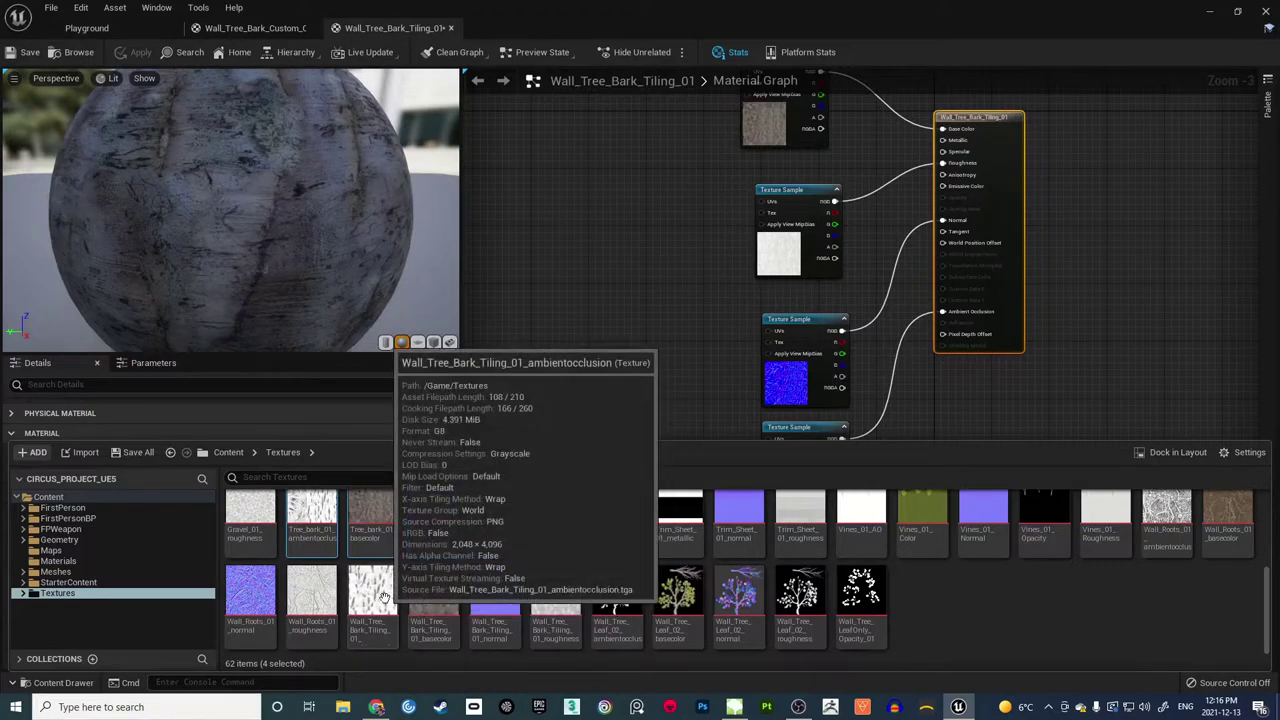
left_click(433, 597, "ctrl")
left_click(495, 595, "ctrl")
left_click(555, 597, "ctrl")
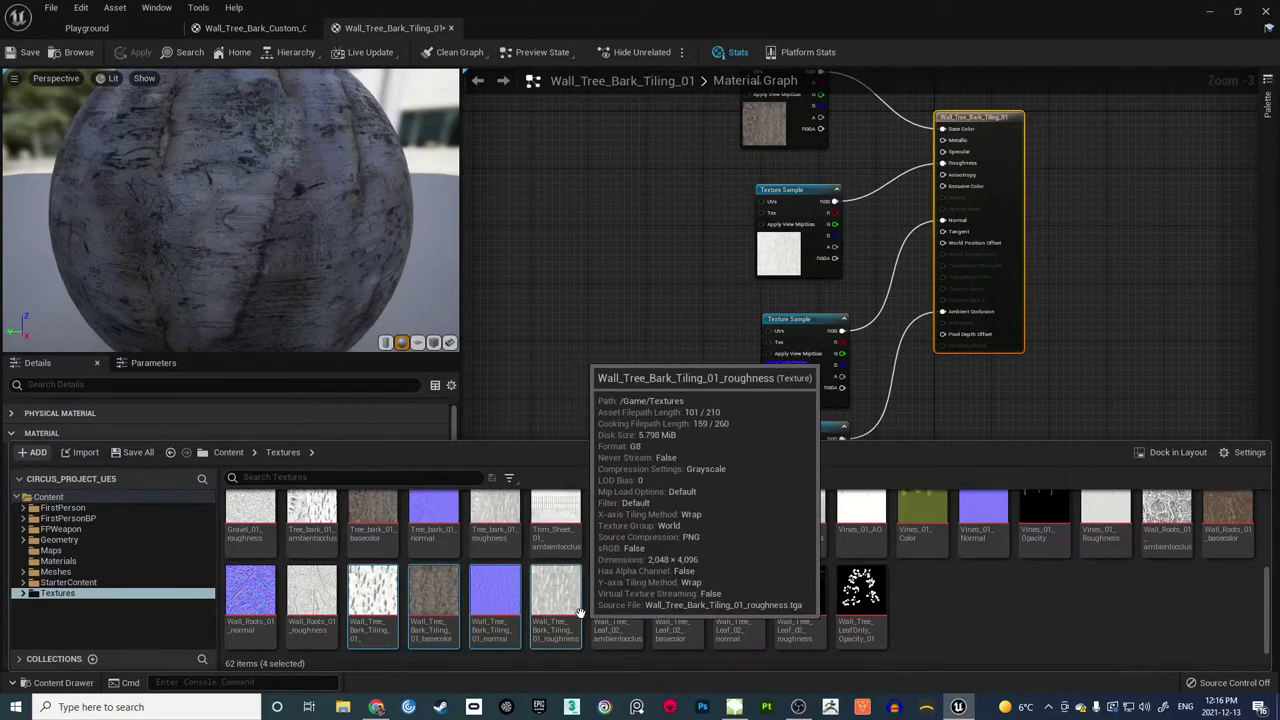
left_click_drag(555, 600, 582, 184)
left_click(611, 343)
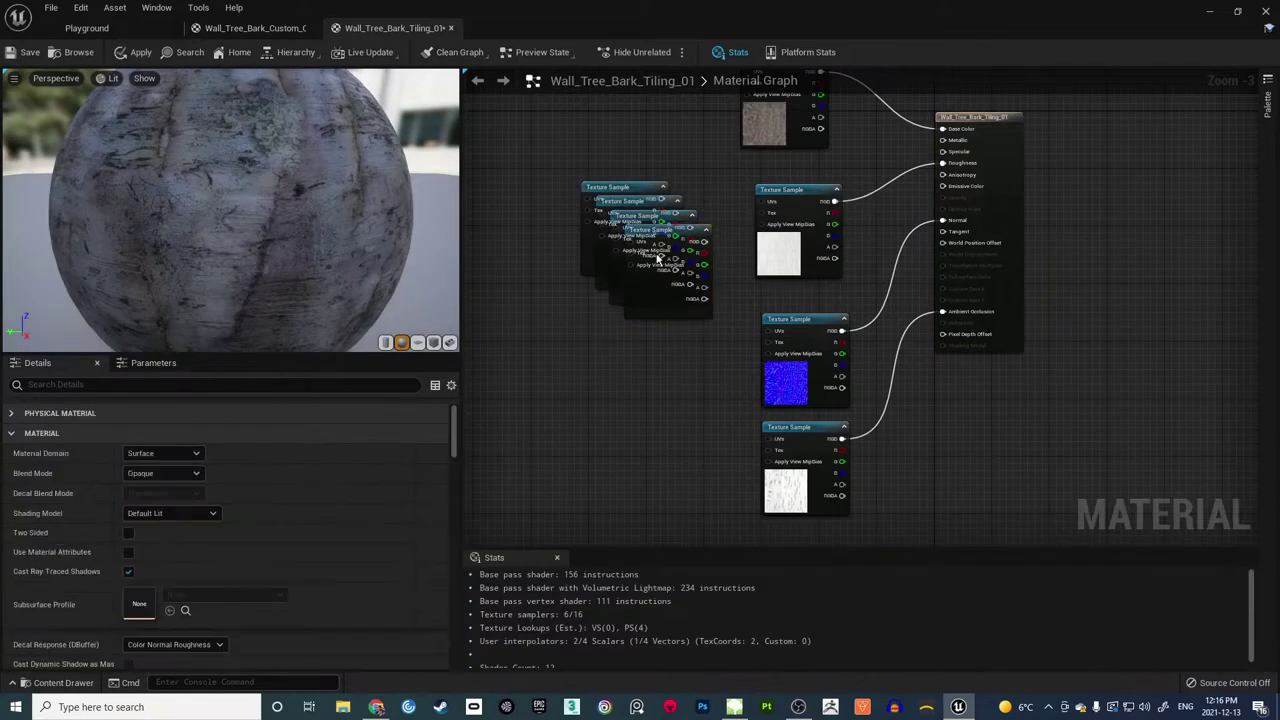
Step: Arrange the four tiling texture samples in a column, each next to its matching original bark sample
left_click_drag(654, 229, 552, 376)
left_click_drag(639, 253, 673, 400)
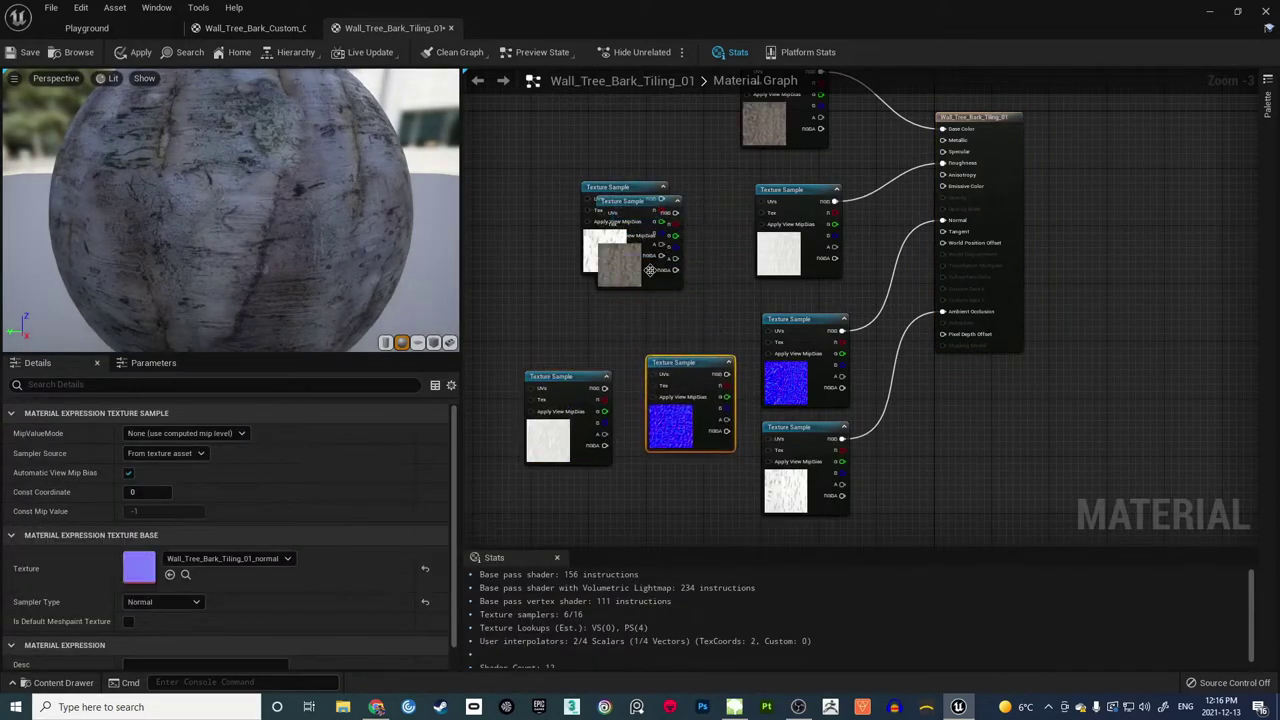
left_click_drag(634, 209, 655, 95)
left_click_drag(610, 196, 531, 236)
left_click_drag(569, 390, 669, 207)
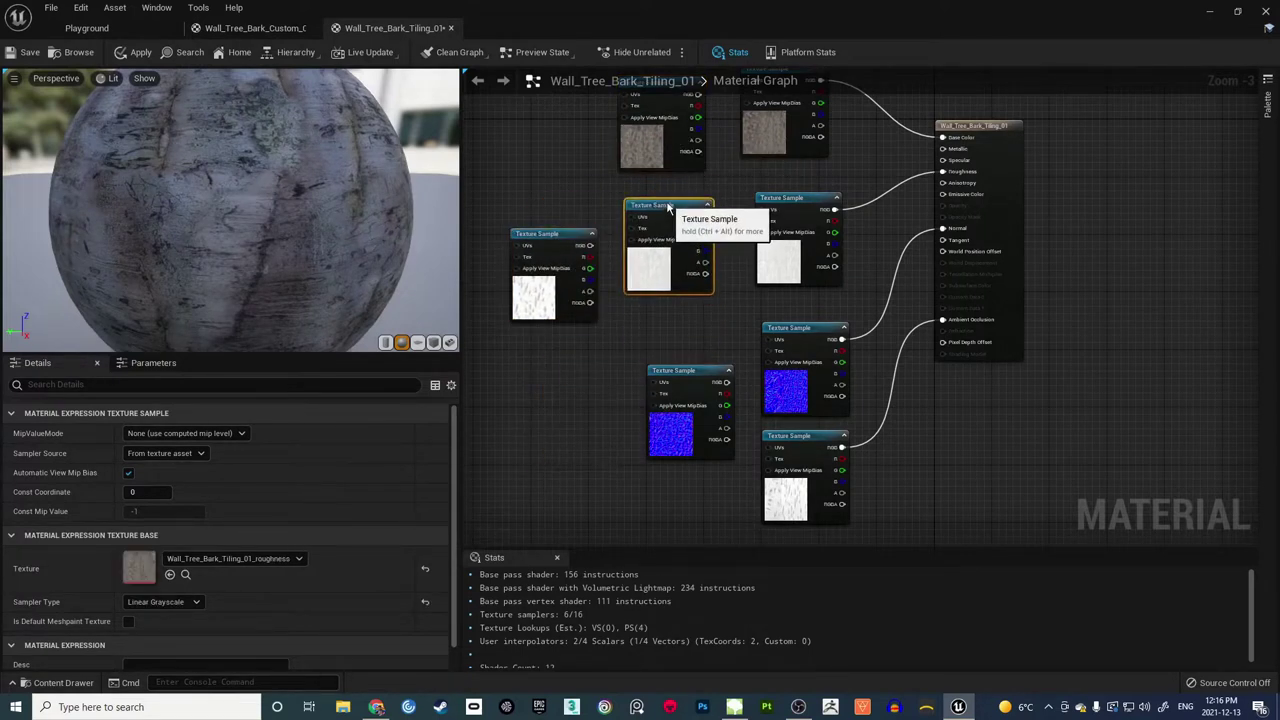
right_click_drag(590, 388, 600, 263)
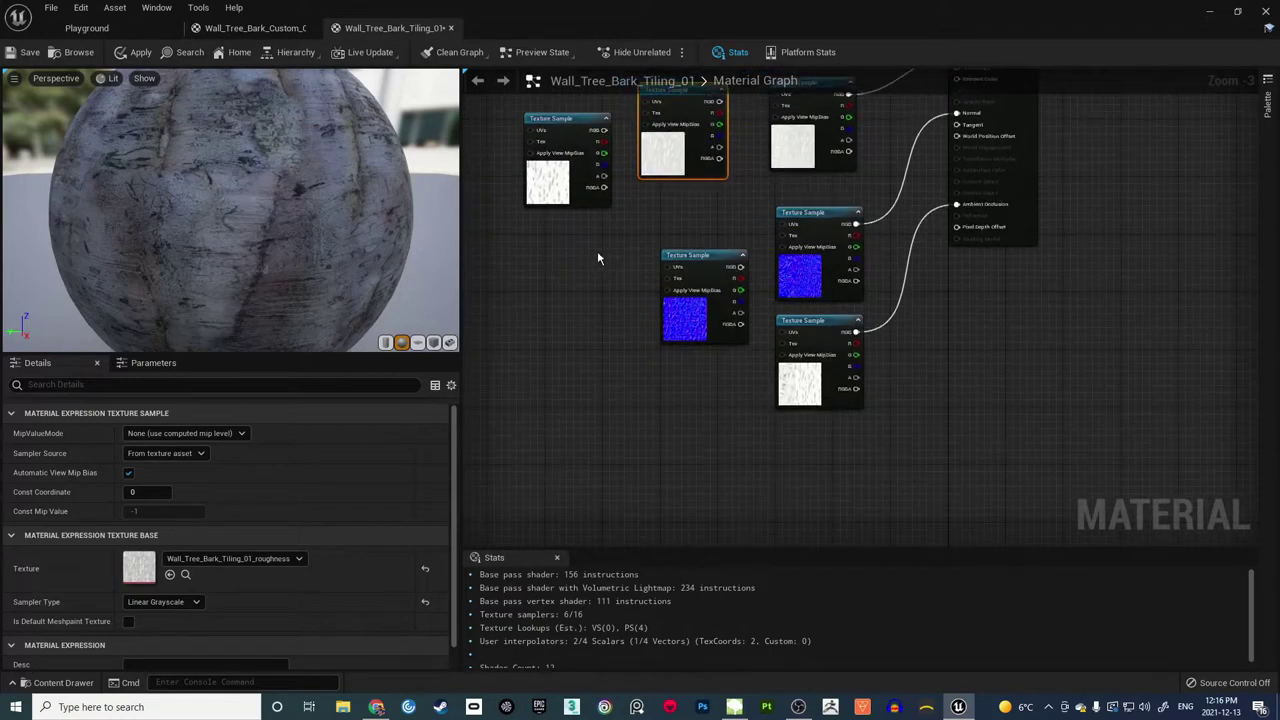
left_click_drag(560, 122, 666, 413)
left_click_drag(697, 264, 667, 221)
left_click(620, 340)
left_click_drag(665, 399, 656, 325)
left_click(760, 190)
Step: Move the Base Color, Roughness, Normal and Ambient Occlusion connections from the original bark samples to the matching tiling samples
right_click_drag(794, 171, 729, 391)
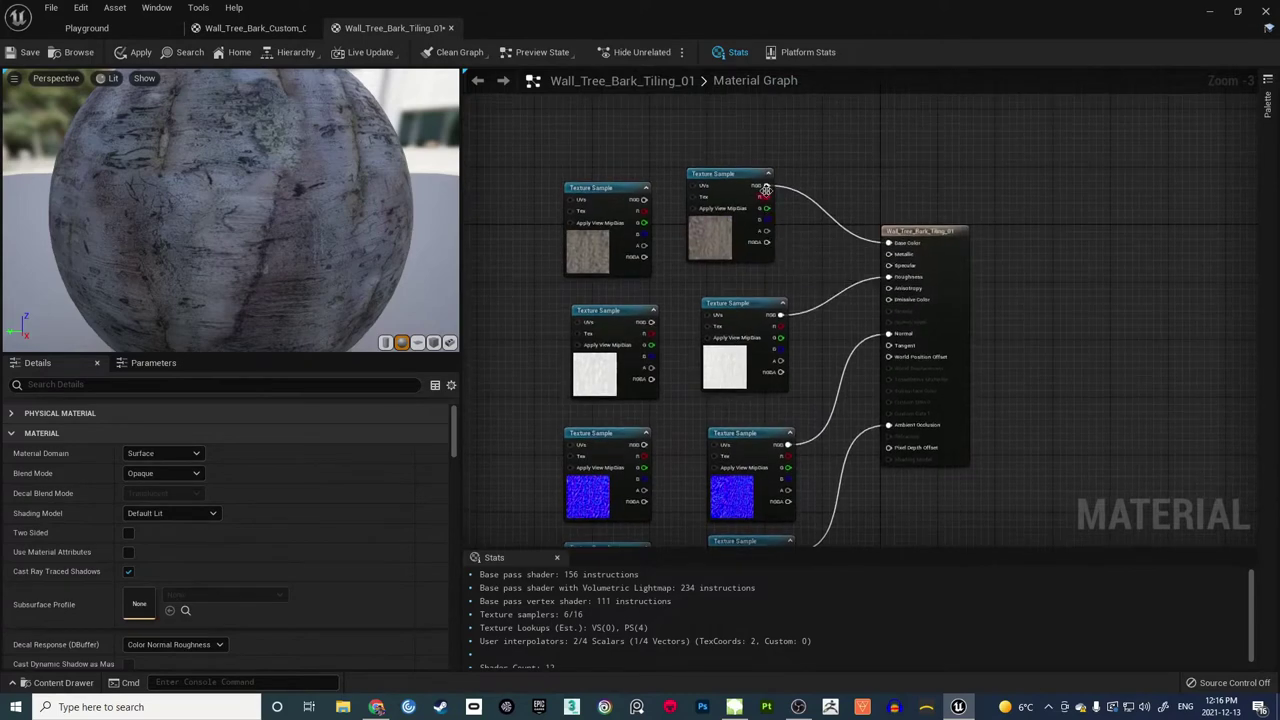
left_click_drag(766, 185, 646, 202, "ctrl")
right_click_drag(671, 273, 661, 190)
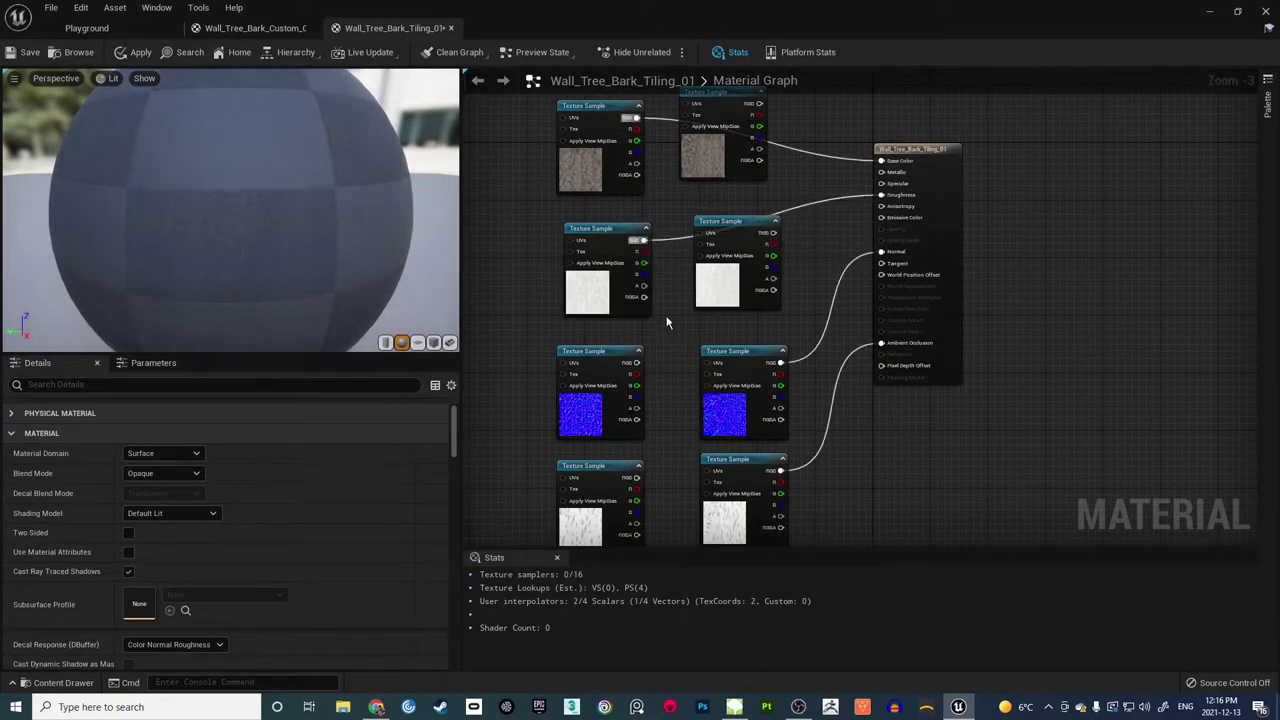
right_click_drag(666, 319, 646, 156)
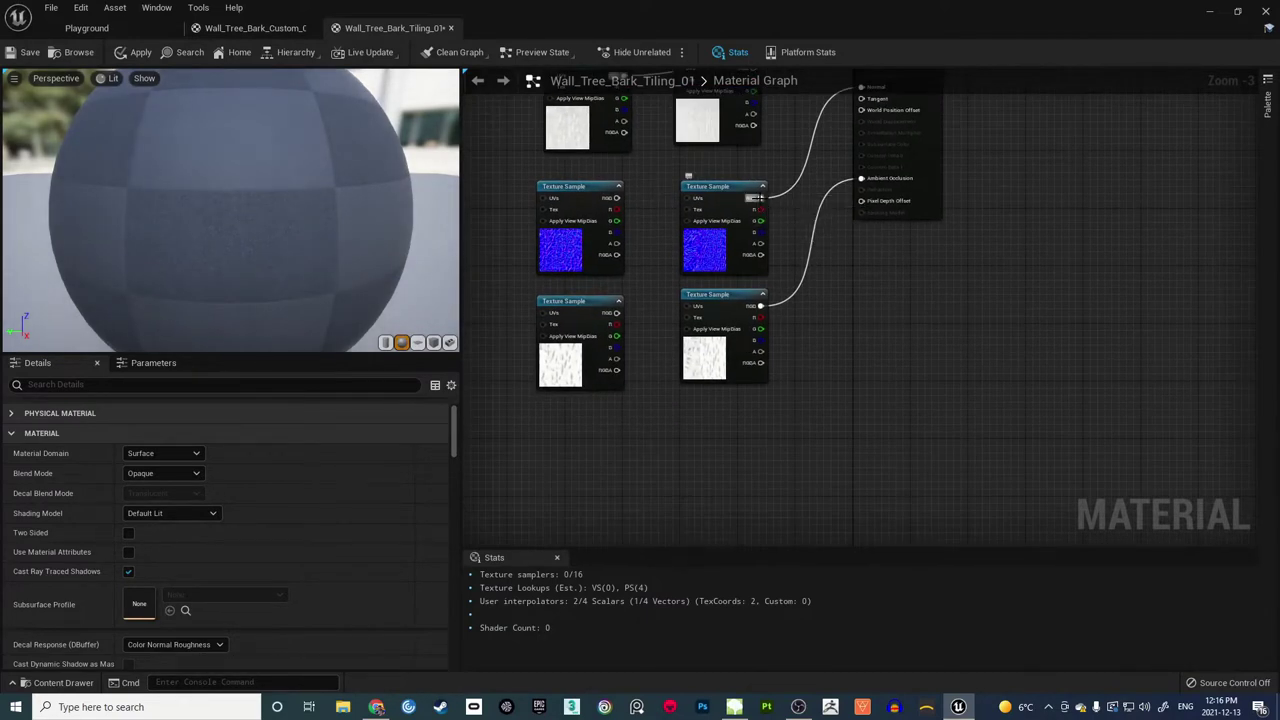
left_click_drag(757, 198, 640, 213, "ctrl")
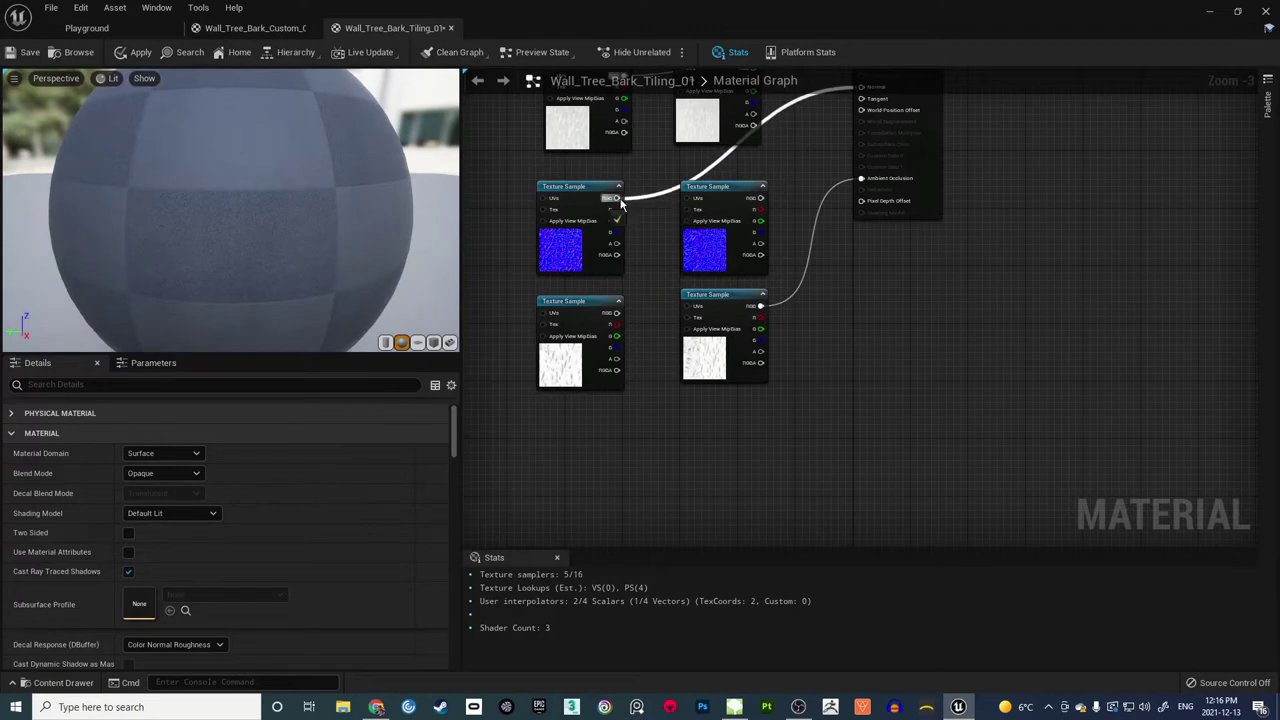
right_click_drag(662, 284, 650, 228)
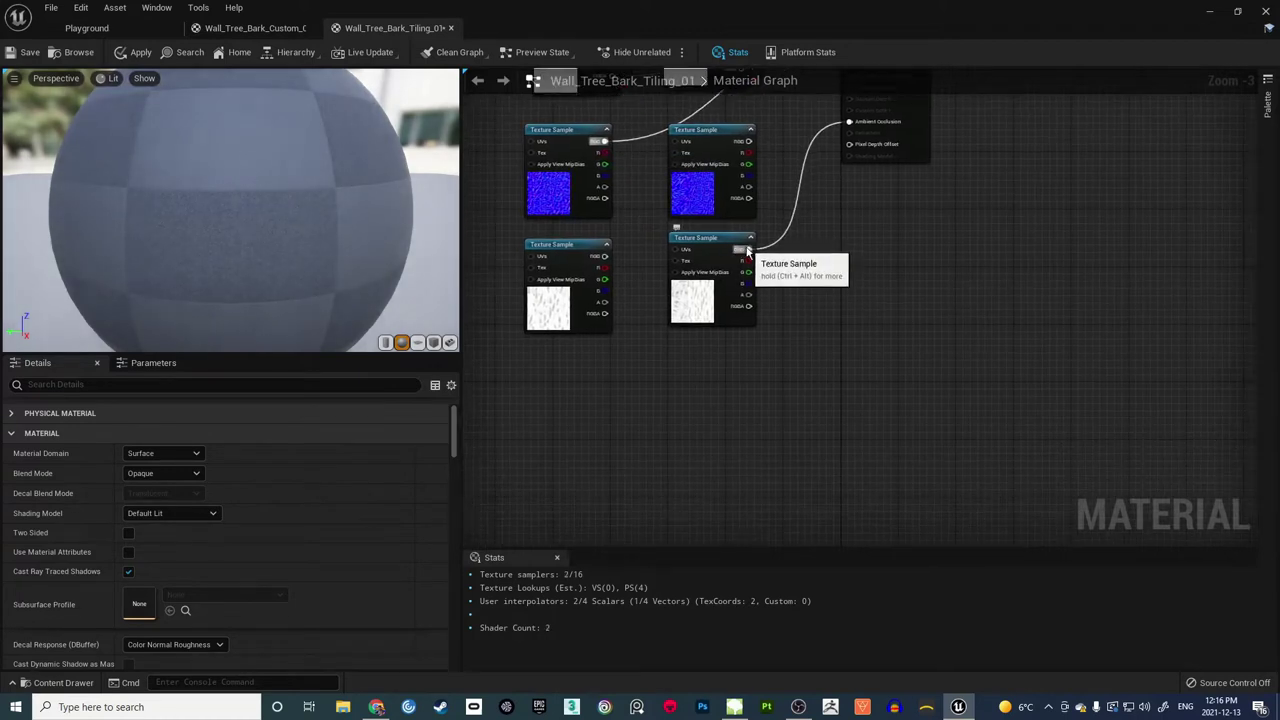
left_click_drag(748, 250, 611, 259, "ctrl")
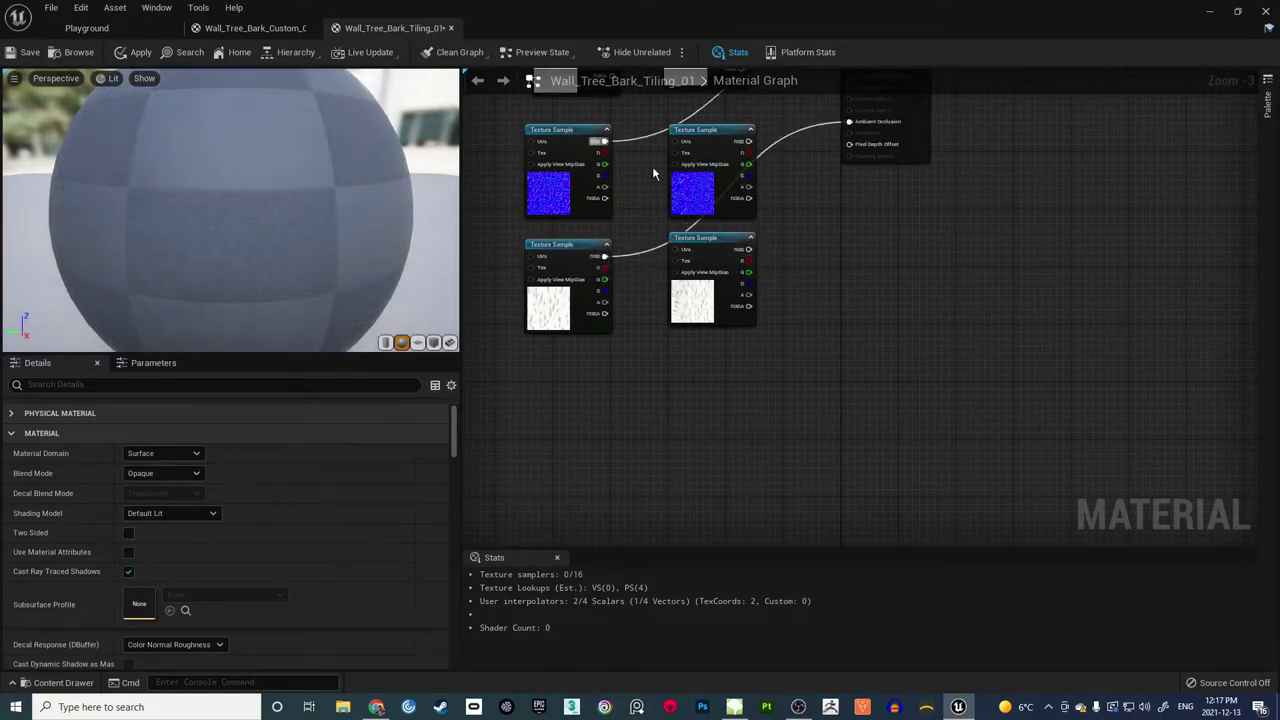
Step: Delete the four disconnected original bark texture samples and save the tiling bark material
right_click_drag(653, 176, 671, 373)
left_click(690, 155)
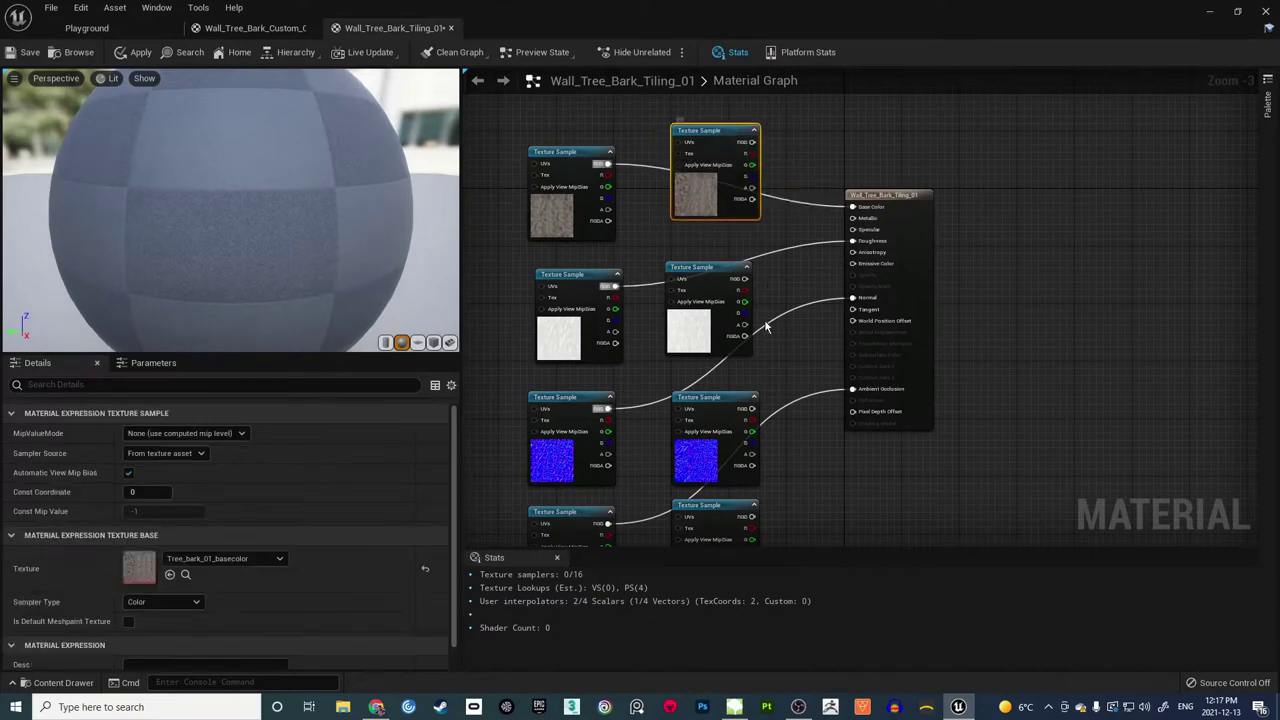
key("Delete")
left_click(740, 285)
key("Delete")
right_click_drag(807, 369, 789, 202)
left_click(703, 228)
key("Delete")
left_click(707, 338)
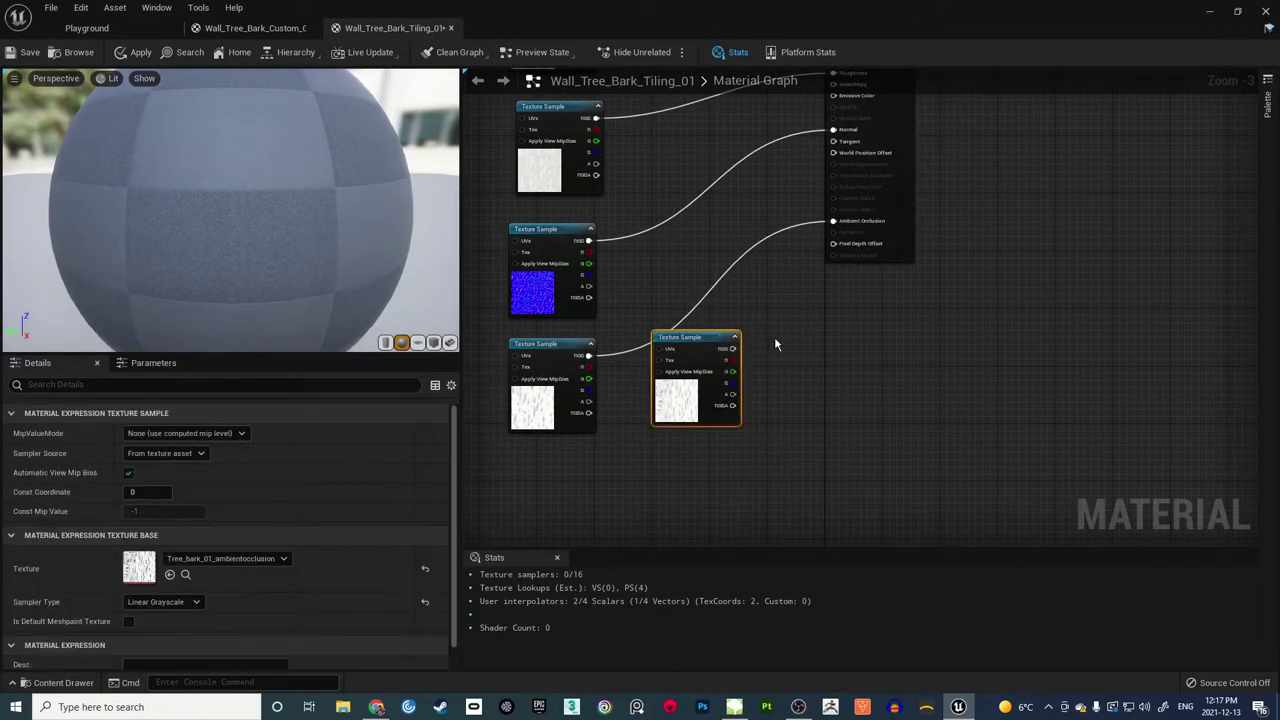
key("Delete")
right_click_drag(742, 312, 894, 374)
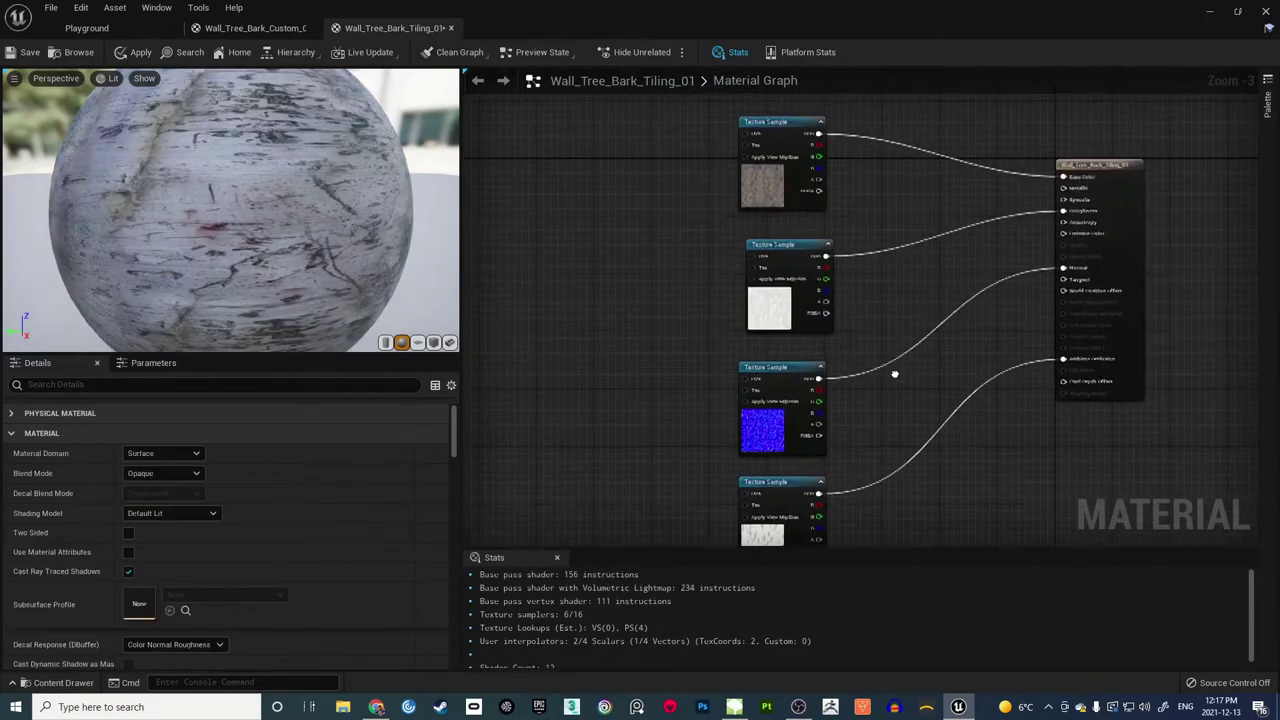
left_click(30, 54)
Step: Create a new material named Wall_tree_Leaf_01 in the project's Materials folder and open it in the material editor
left_click(130, 33)
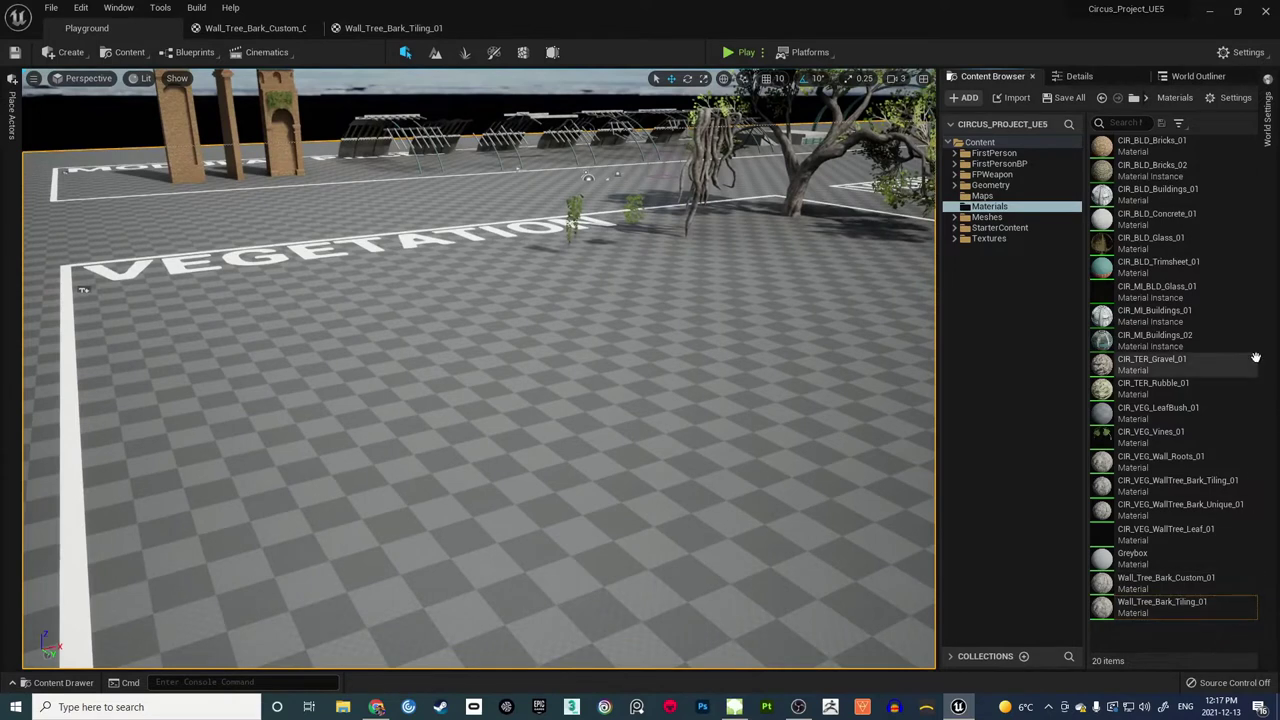
left_click(1176, 610)
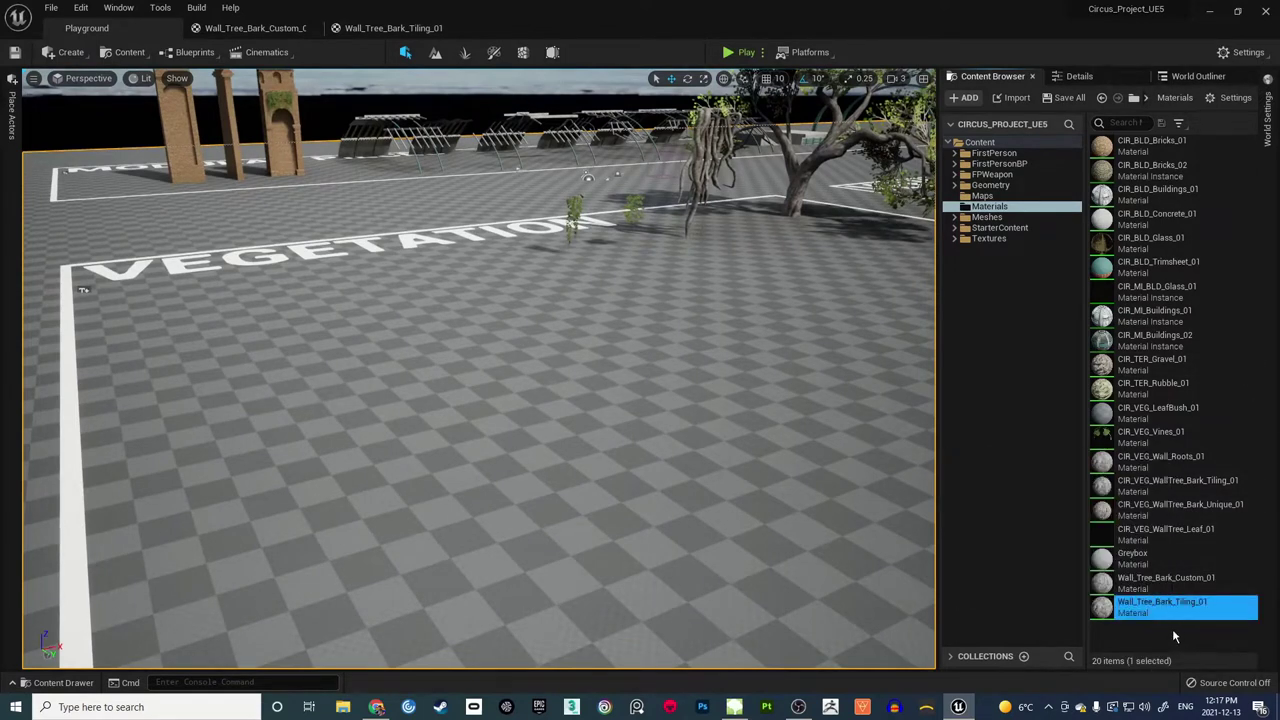
left_click(1172, 630)
right_click(1154, 634)
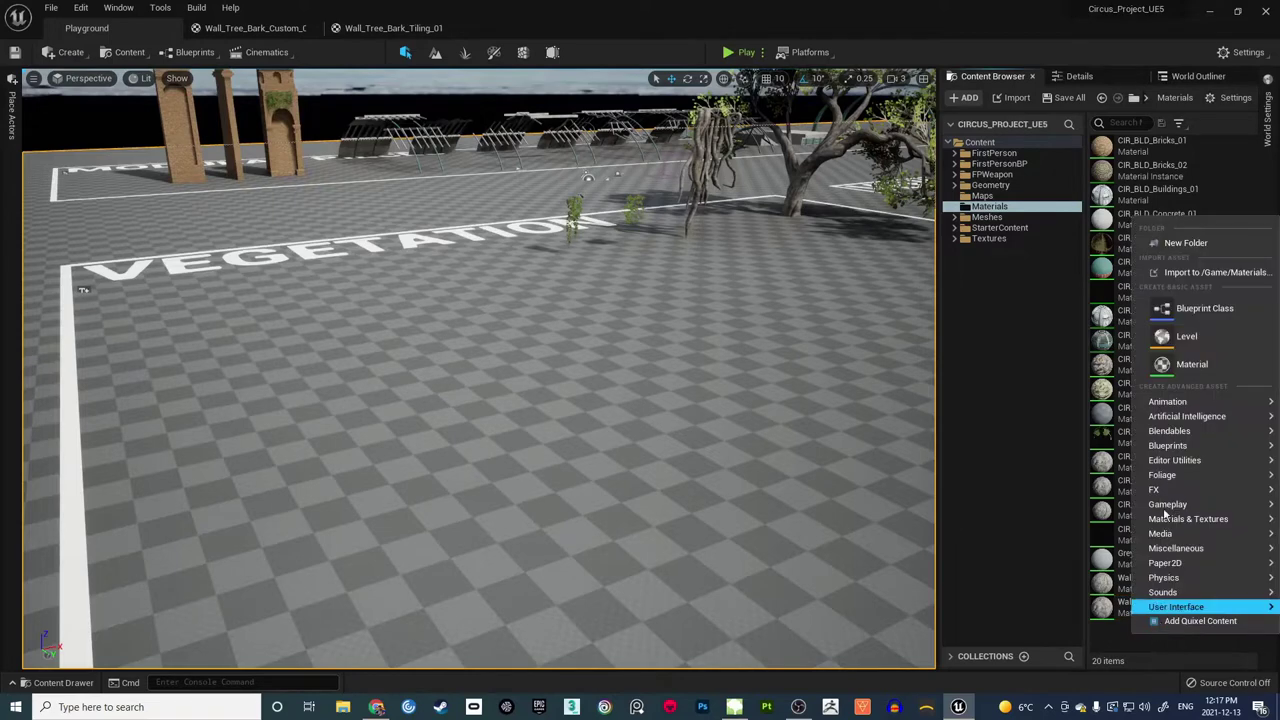
left_click(1186, 364)
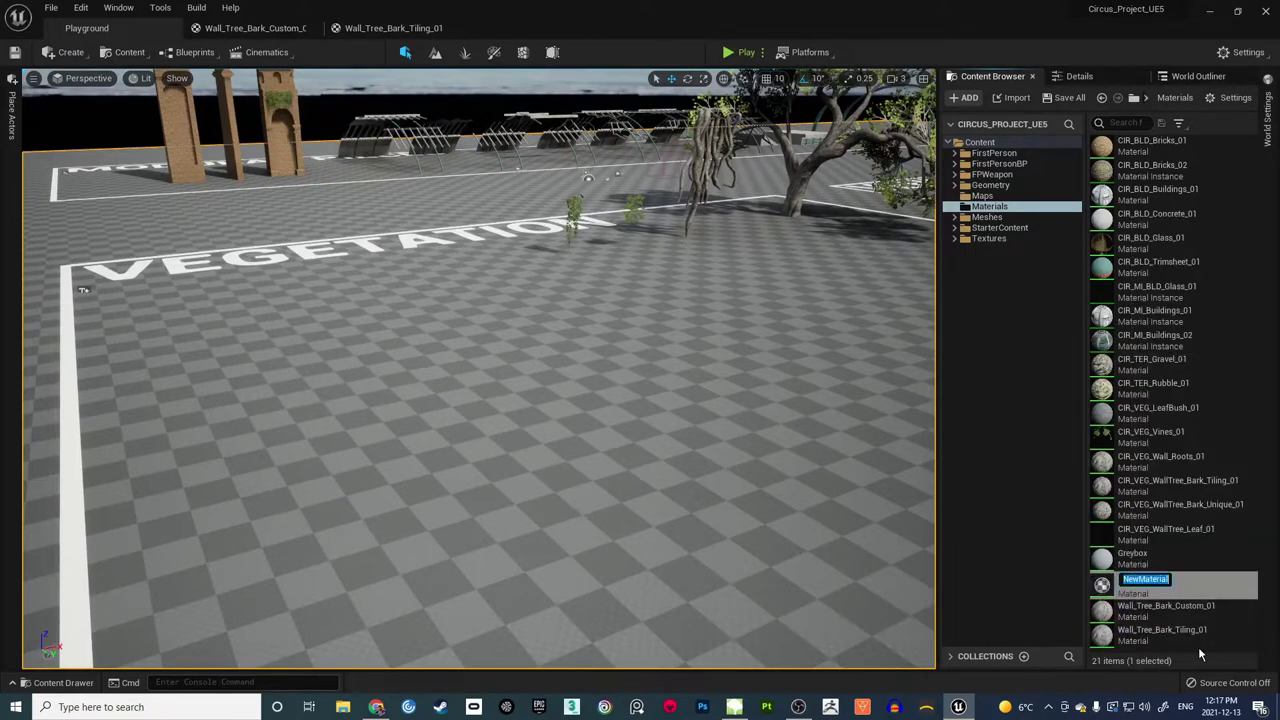
type("Wall_tree_Leaf_01")
key("Return")
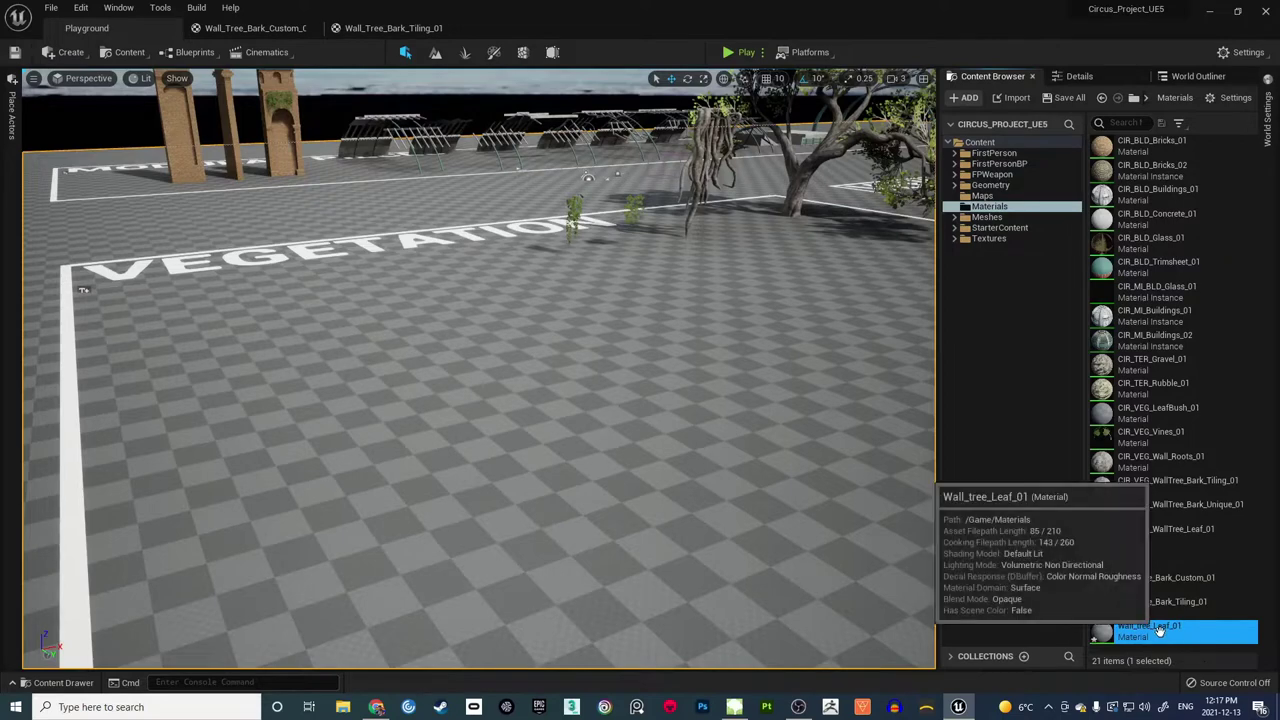
double_click(1162, 638)
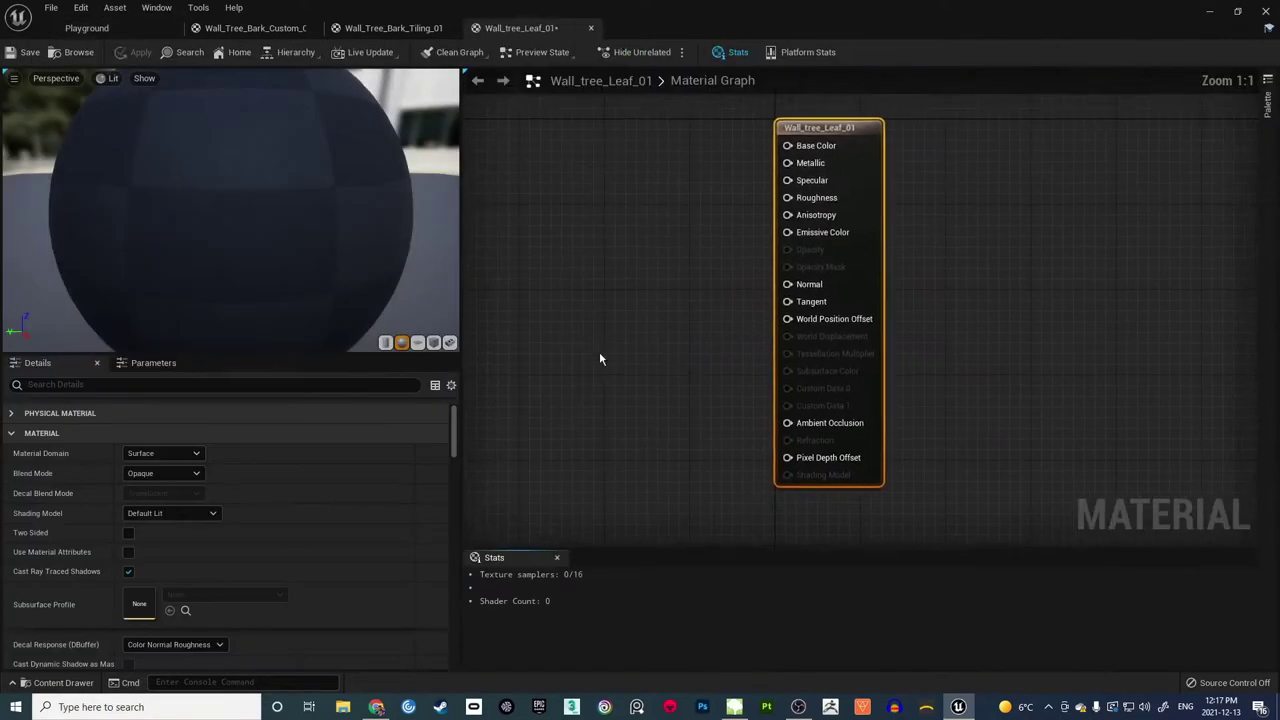
Step: Add the Wall_Tree_Leaf_02 ambient occlusion, basecolor, normal and roughness textures to the leaf material's graph
right_click_drag(543, 249, 791, 251)
left_click(675, 262)
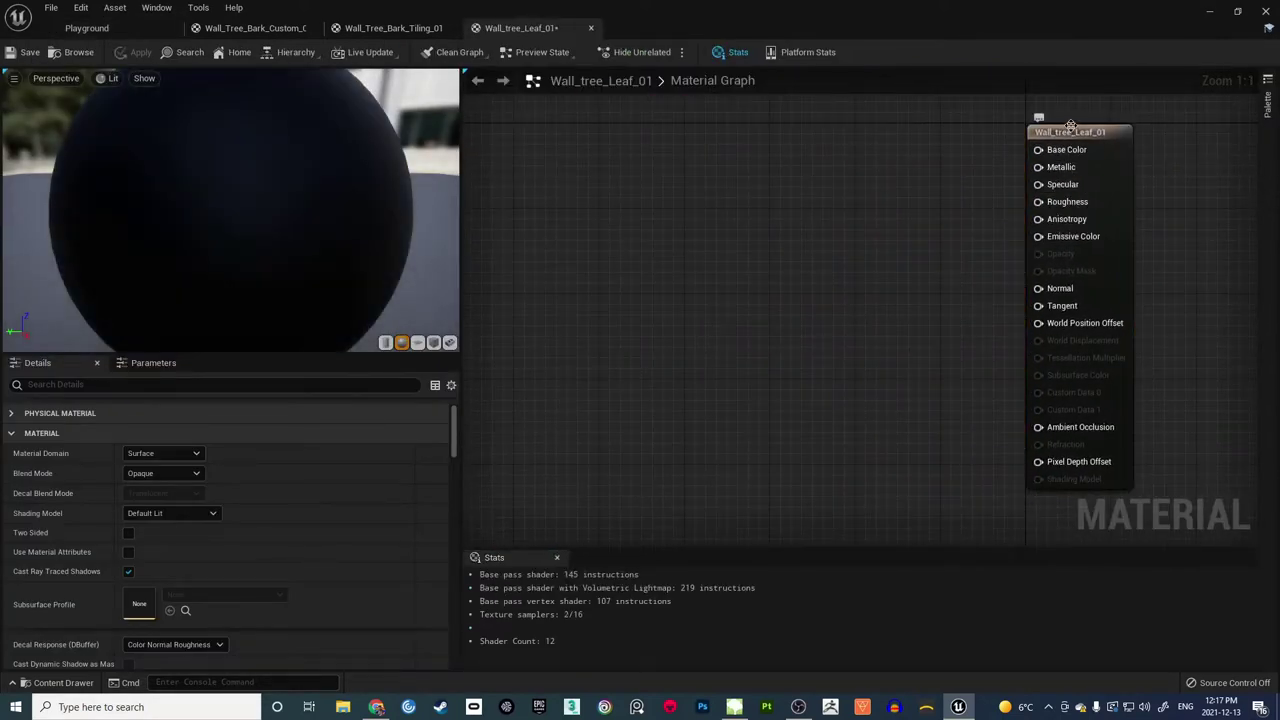
left_click(1072, 133)
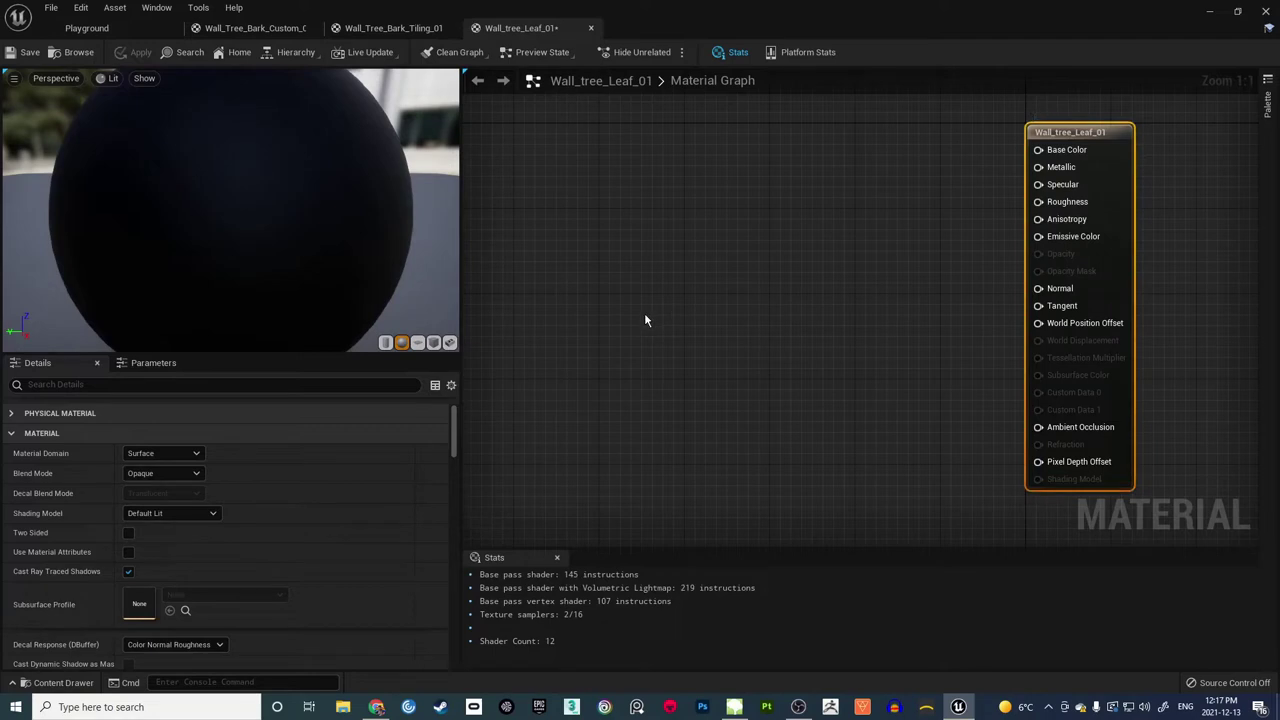
left_click(169, 453)
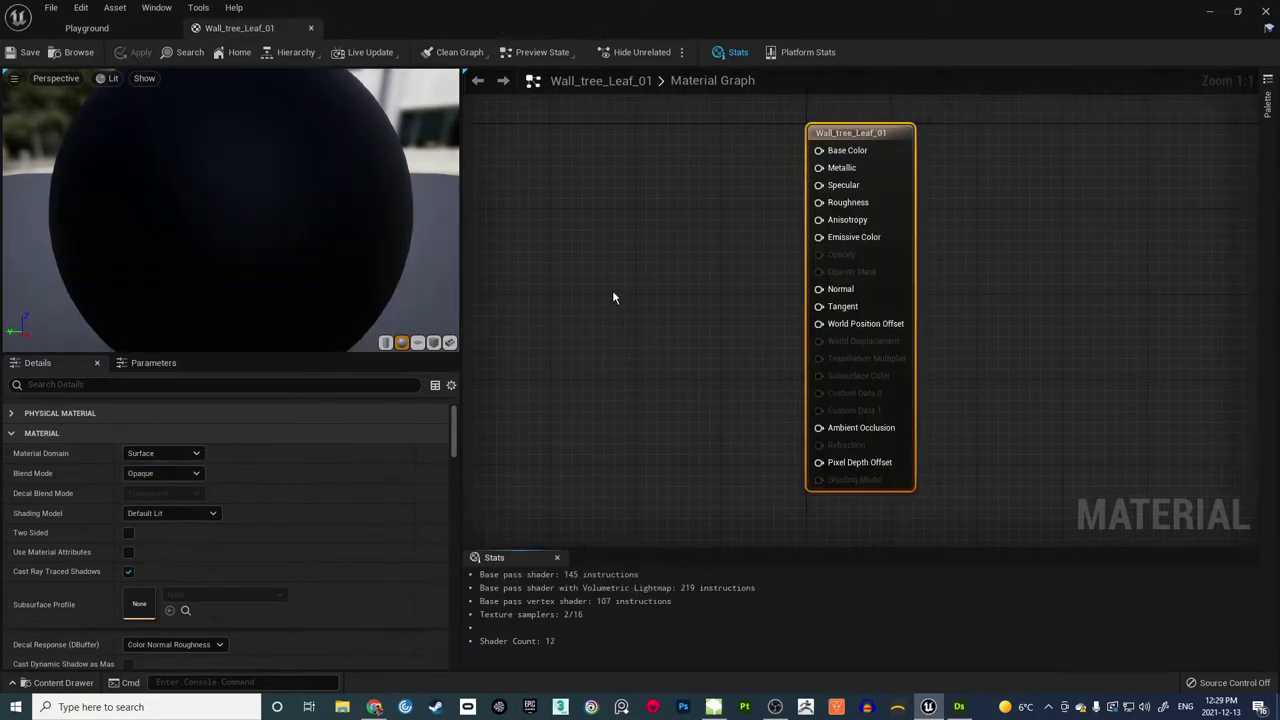
right_click_drag(612, 290, 741, 282)
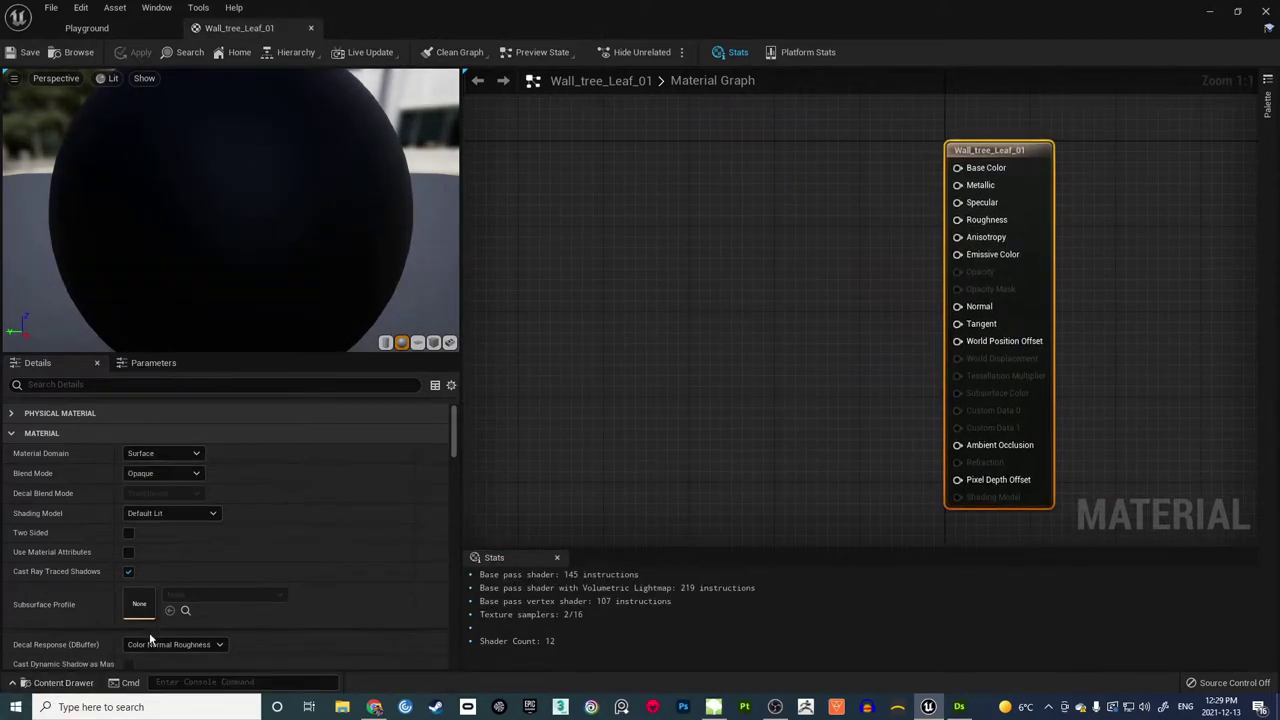
left_click(52, 683)
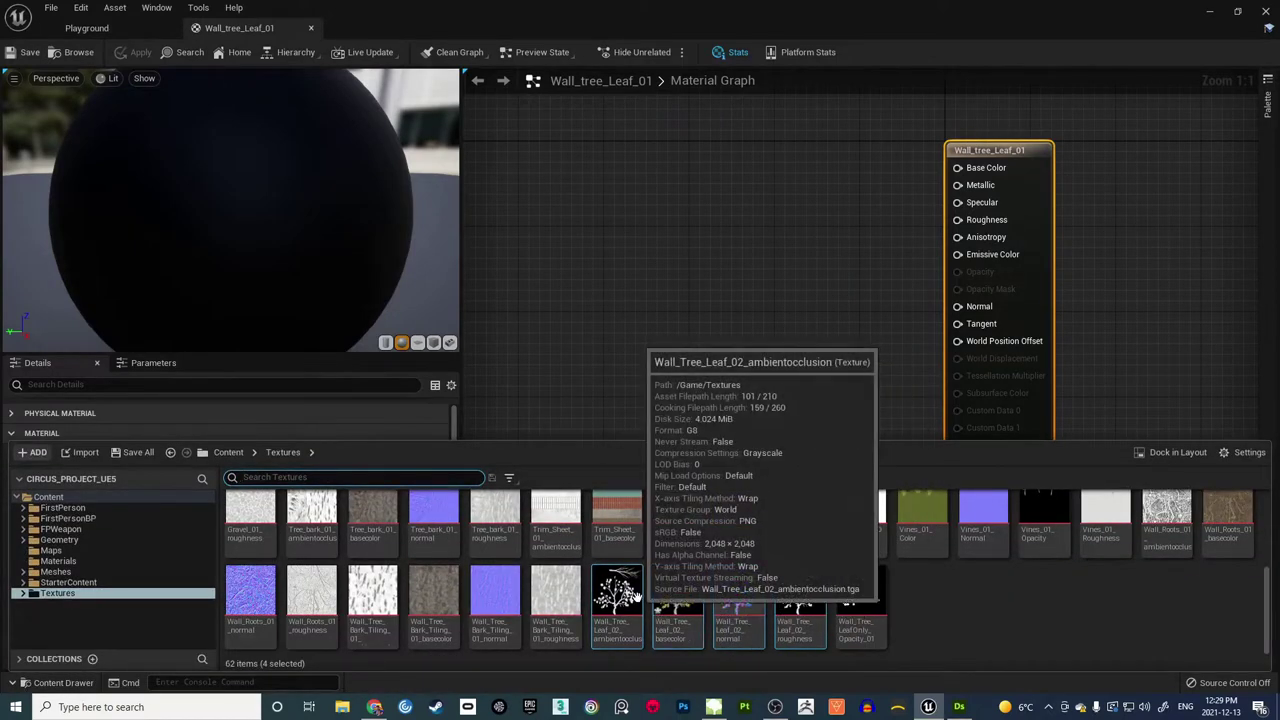
left_click(795, 615, "ctrl")
left_click_drag(795, 617, 725, 216)
left_click(795, 192)
Step: Spread the four stacked leaf texture samples apart in the graph, placing the basecolor sample above the others
left_click_drag(826, 288, 687, 394)
left_click_drag(789, 266, 499, 234)
left_click_drag(766, 251, 645, 77)
left_click_drag(805, 337, 771, 322)
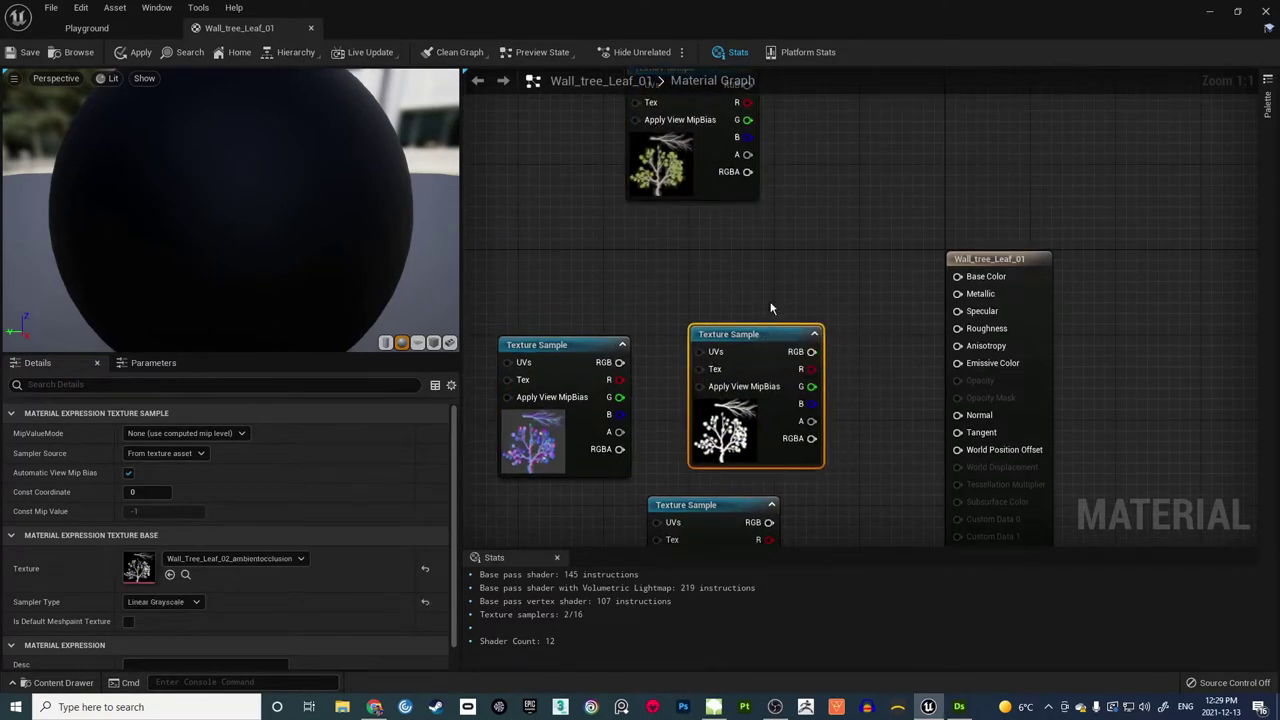
left_click(836, 222)
right_click_drag(836, 220, 811, 266)
left_click_drag(686, 114, 741, 158)
left_click(797, 250)
right_click_drag(847, 352, 759, 220)
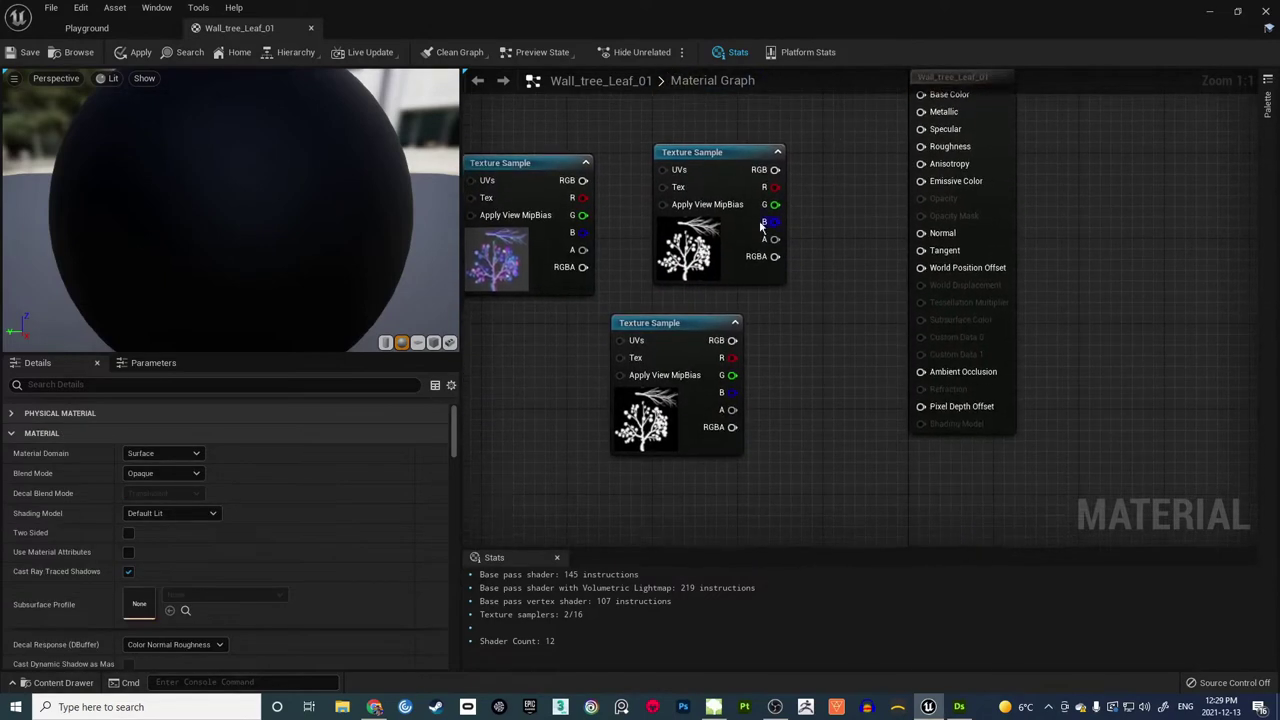
Step: Move the leaf ambient occlusion sample well below the others and place the roughness sample beneath the basecolor sample
left_click(731, 152)
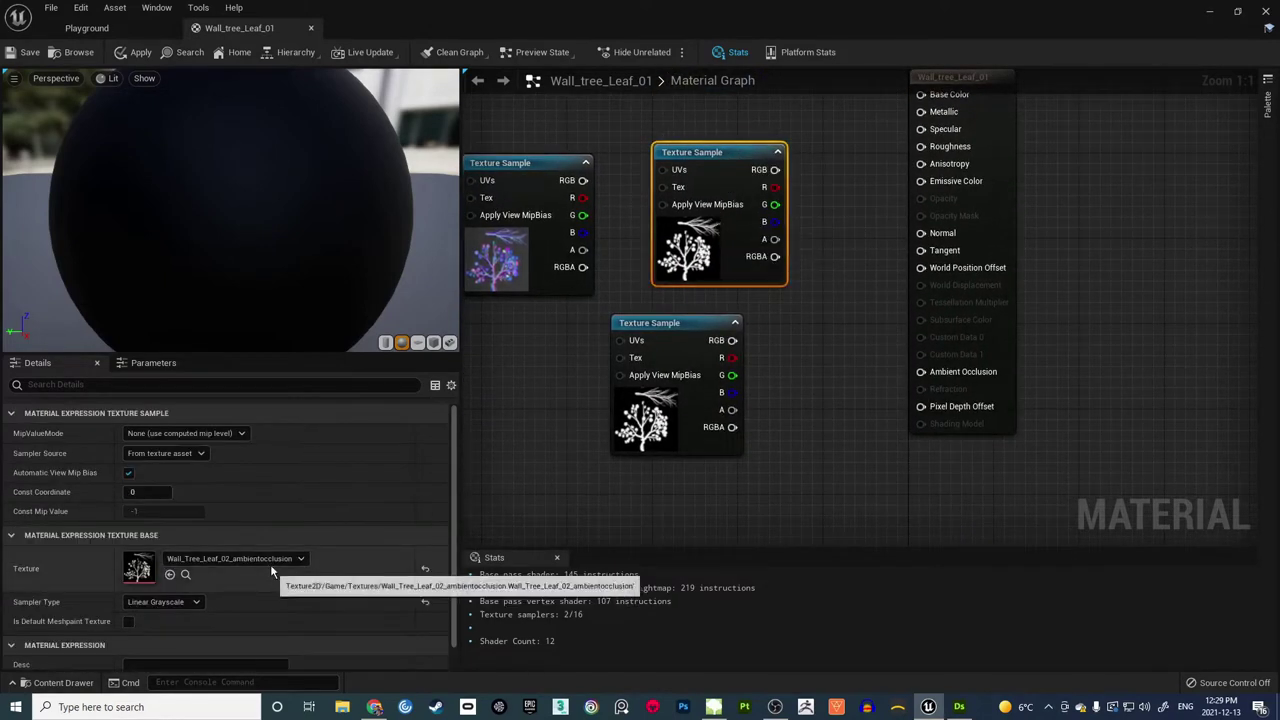
left_click_drag(736, 152, 694, 422)
left_click(697, 400)
left_click_drag(704, 254, 714, 124)
right_click_drag(794, 149, 781, 340)
left_click_drag(681, 328, 693, 251)
left_click(670, 396)
right_click_drag(637, 404, 632, 243)
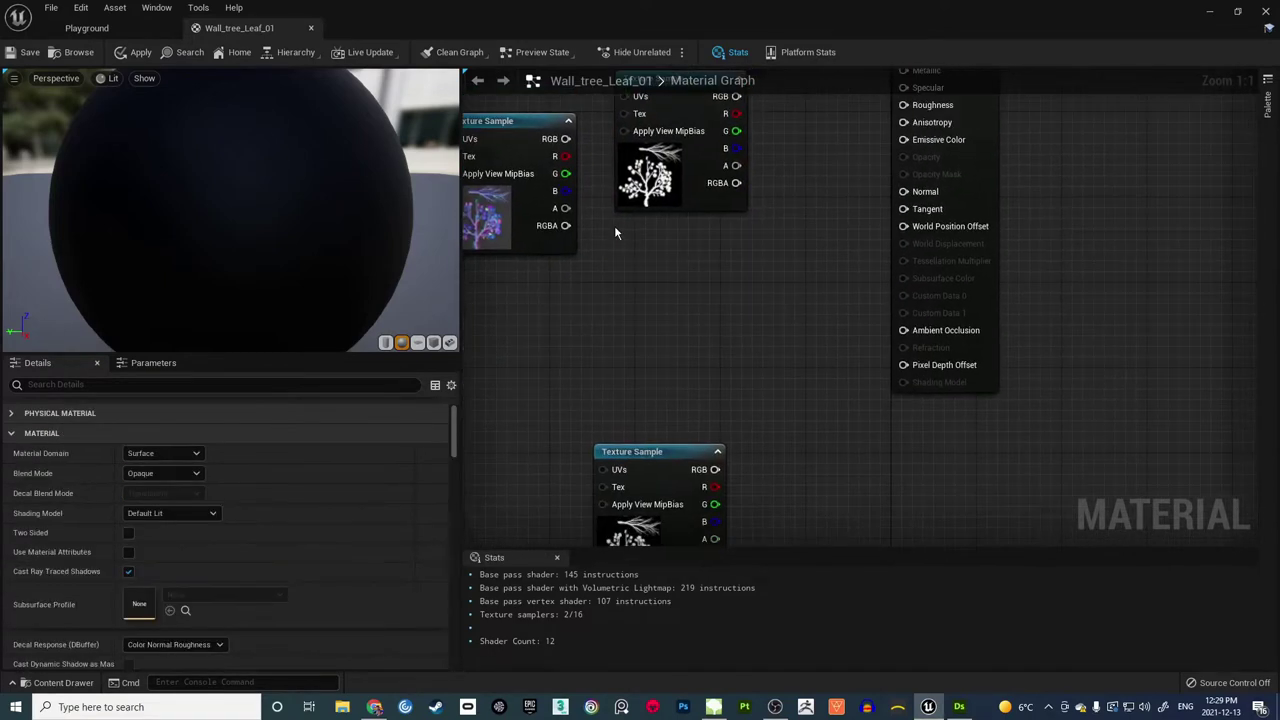
Step: Place the leaf normal sample between roughness and ambient occlusion, and line up the basecolor sample above the column
left_click_drag(534, 131, 703, 259)
left_click(672, 400)
left_click_drag(643, 452, 674, 419)
left_click(611, 407)
right_click_drag(820, 130, 789, 357)
left_click_drag(703, 167, 692, 178)
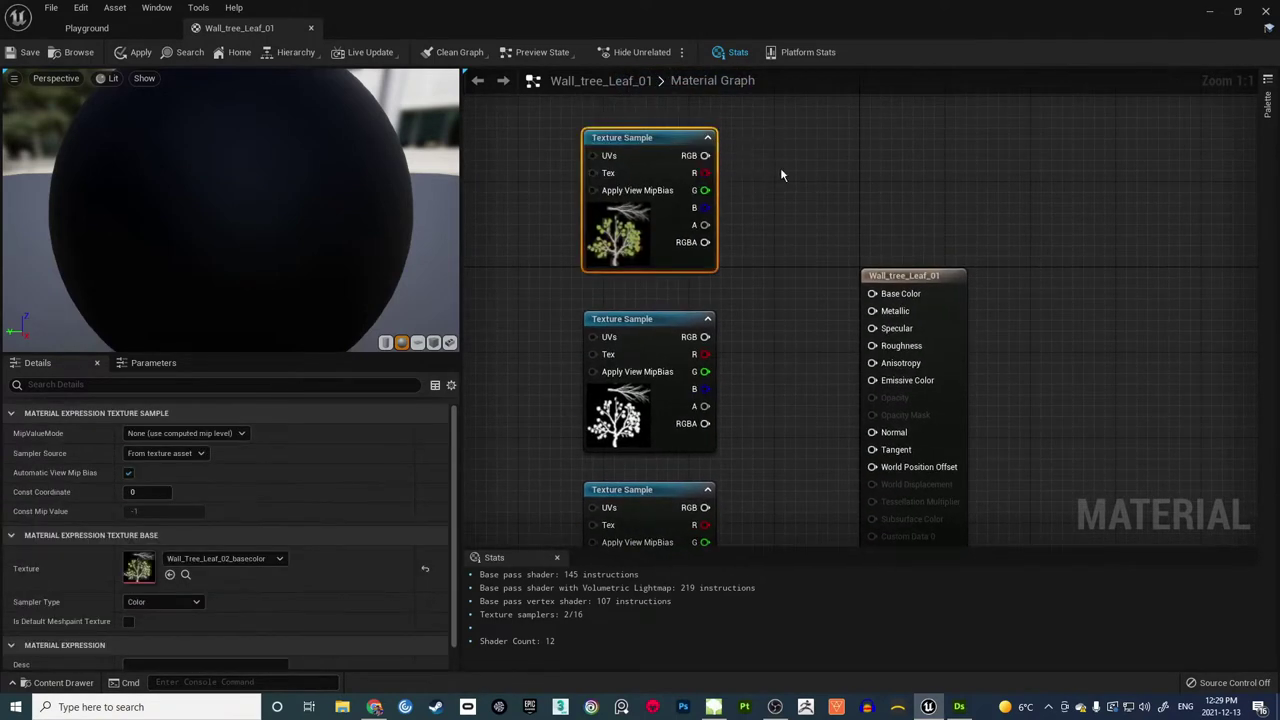
left_click(796, 230)
right_click_drag(785, 245, 840, 222)
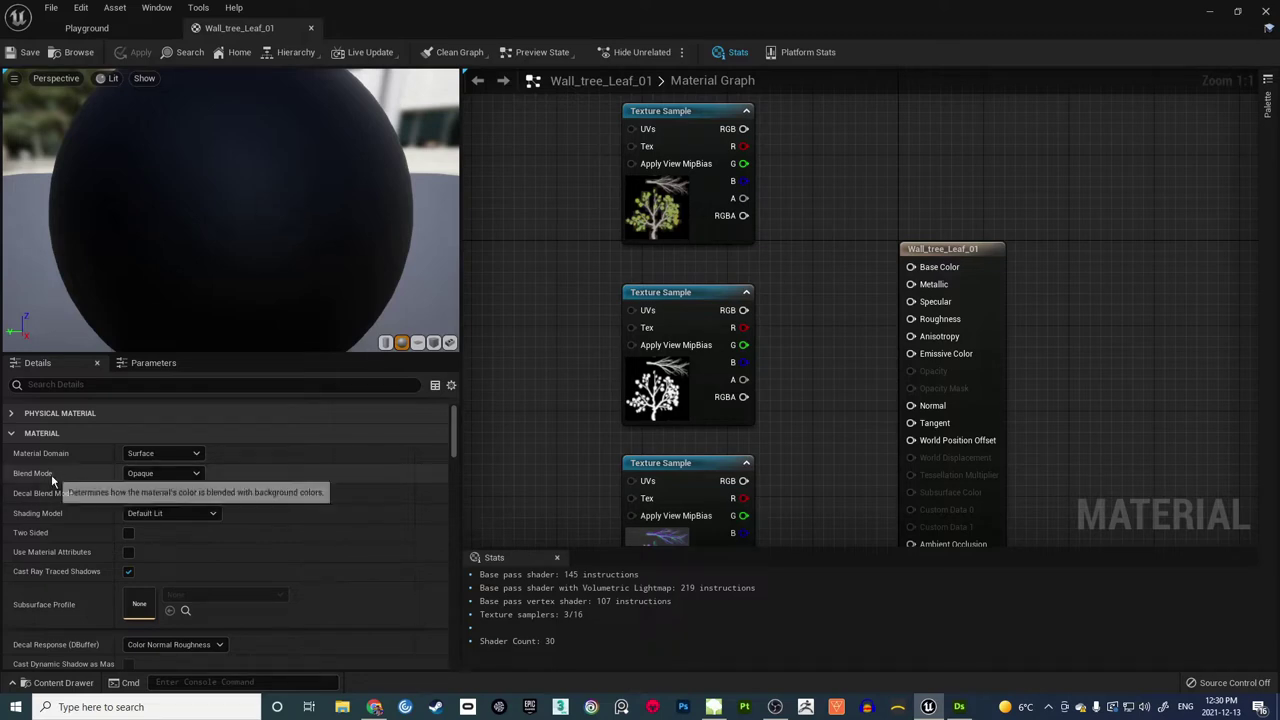
Step: Set the leaf material's blend mode to Masked
left_click(193, 477)
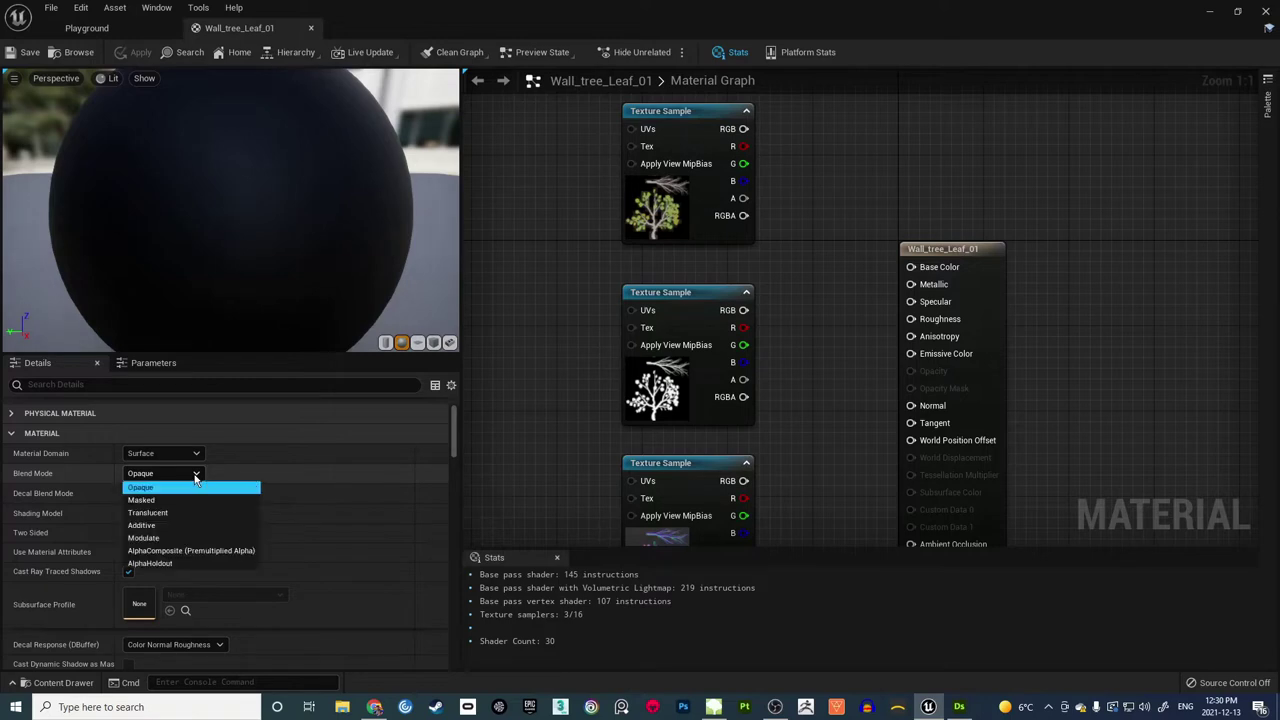
left_click(157, 501)
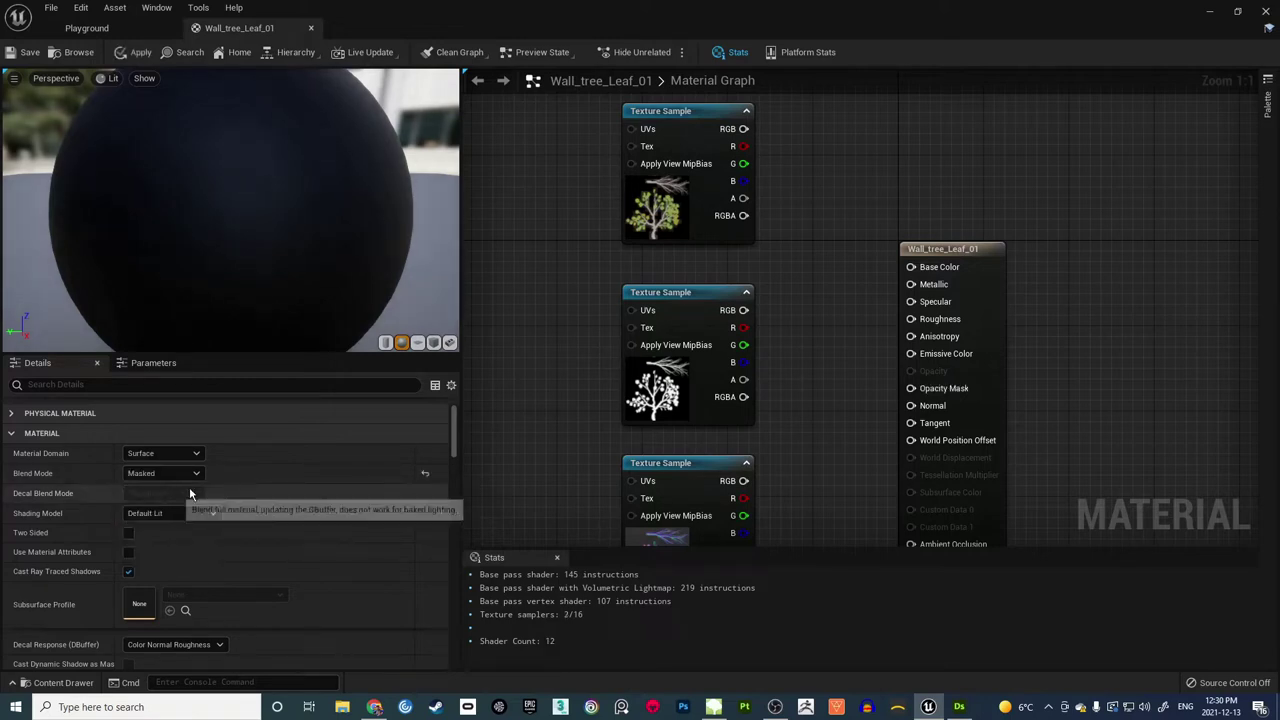
right_click_drag(811, 346, 837, 306)
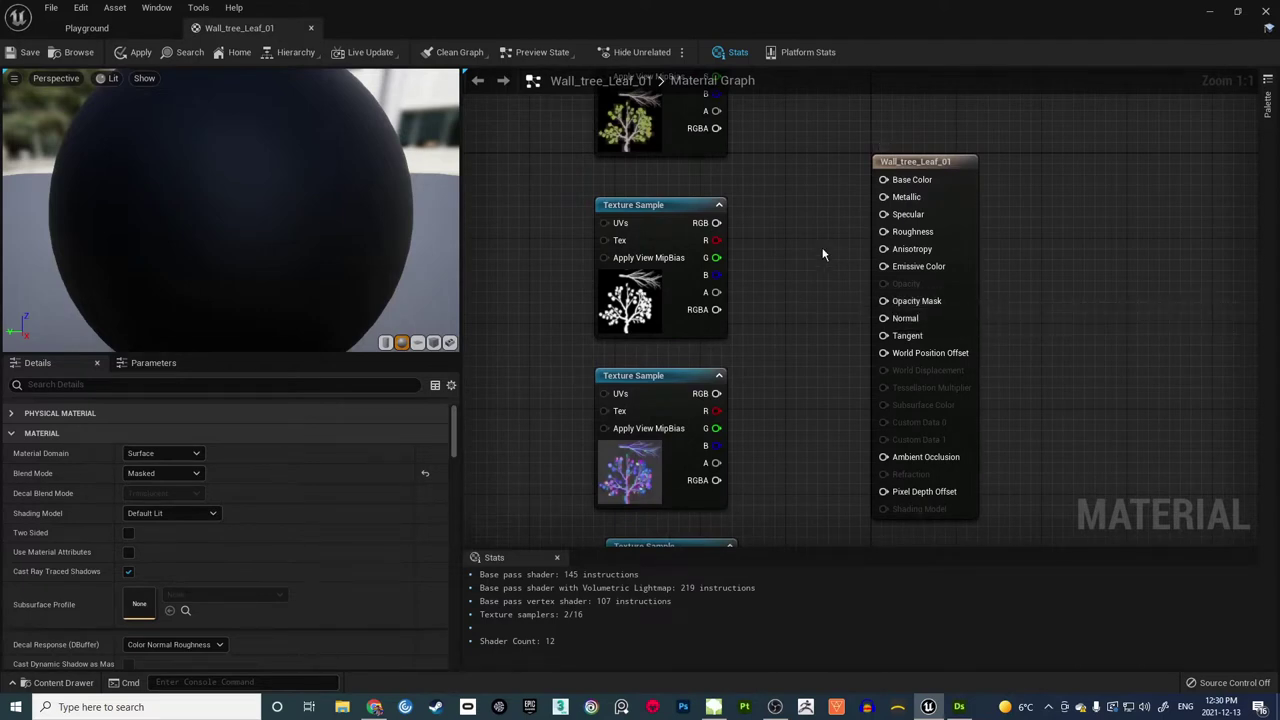
right_click_drag(797, 224, 797, 288)
right_click_drag(814, 366, 810, 286)
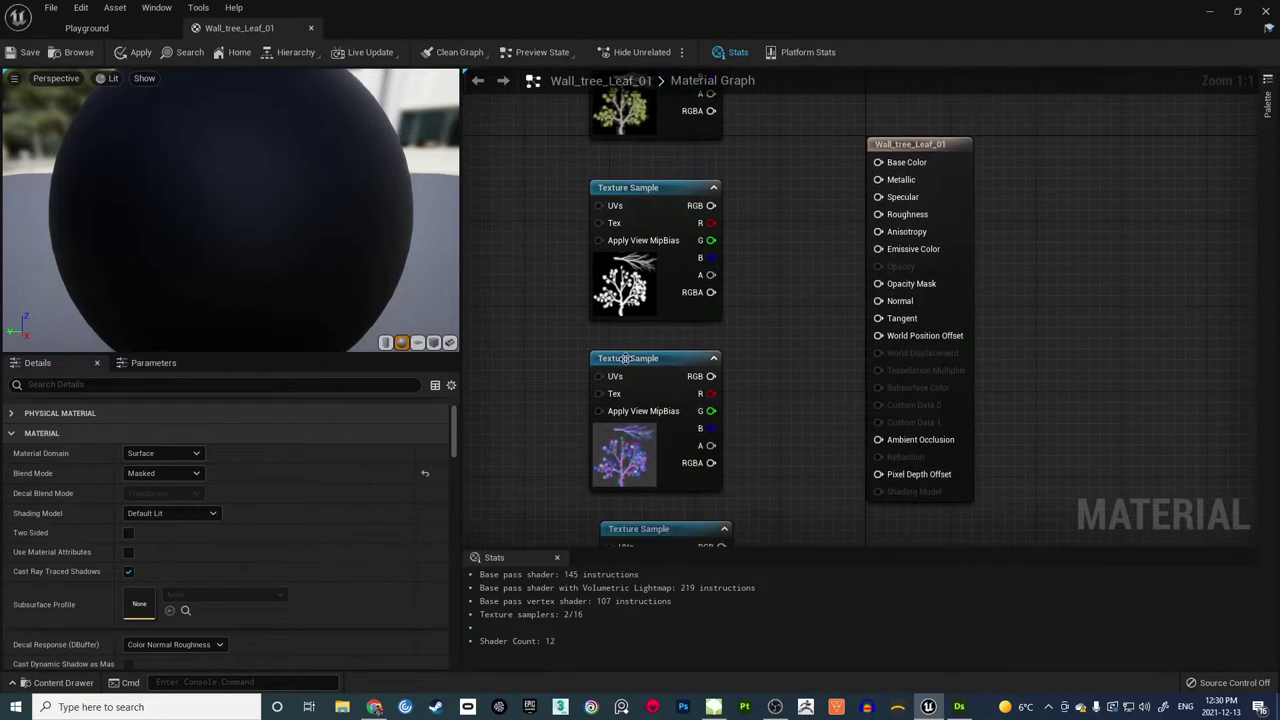
Step: Set the leaf material's shading model to Two Sided Foliage and enable Two Sided
left_click(213, 514)
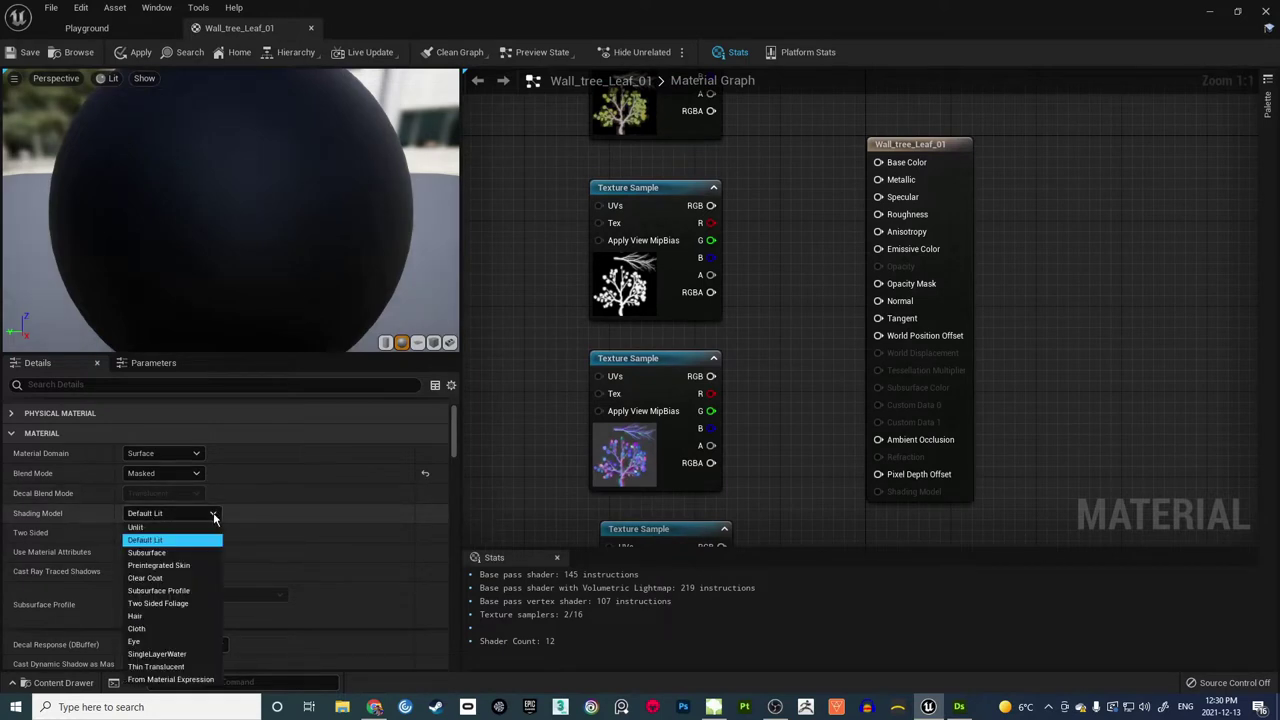
left_click(158, 604)
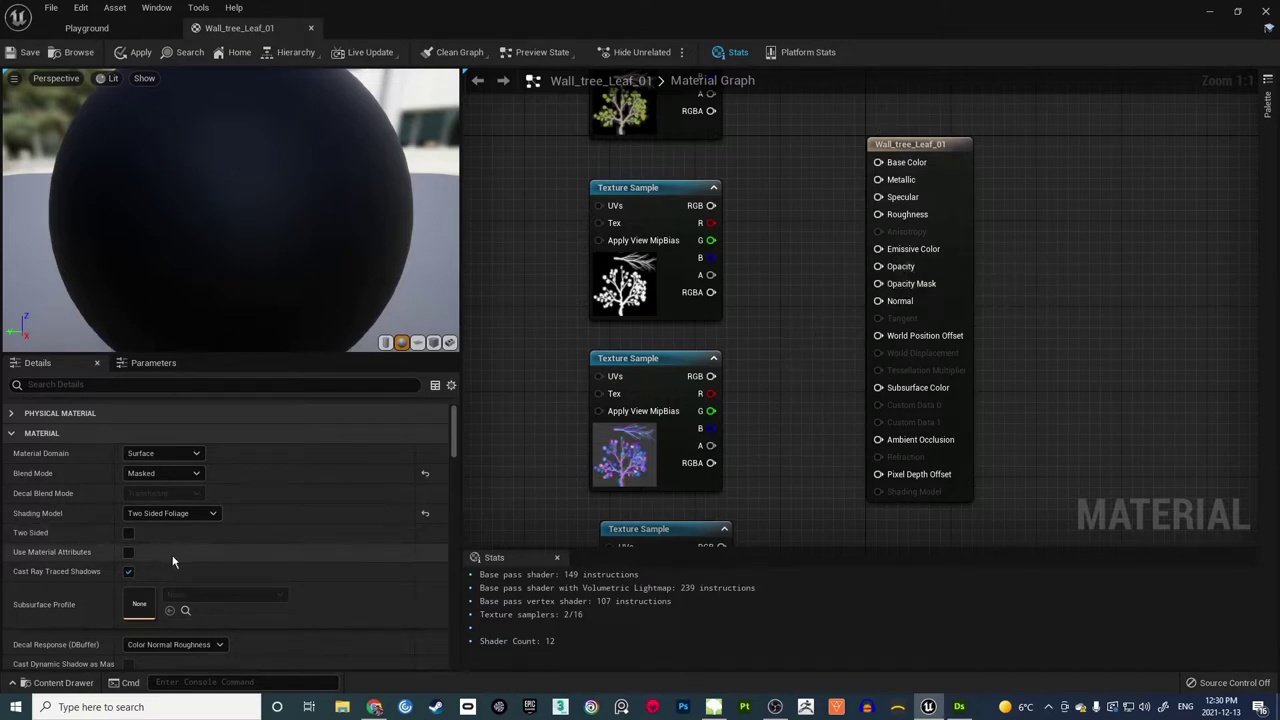
left_click(128, 533)
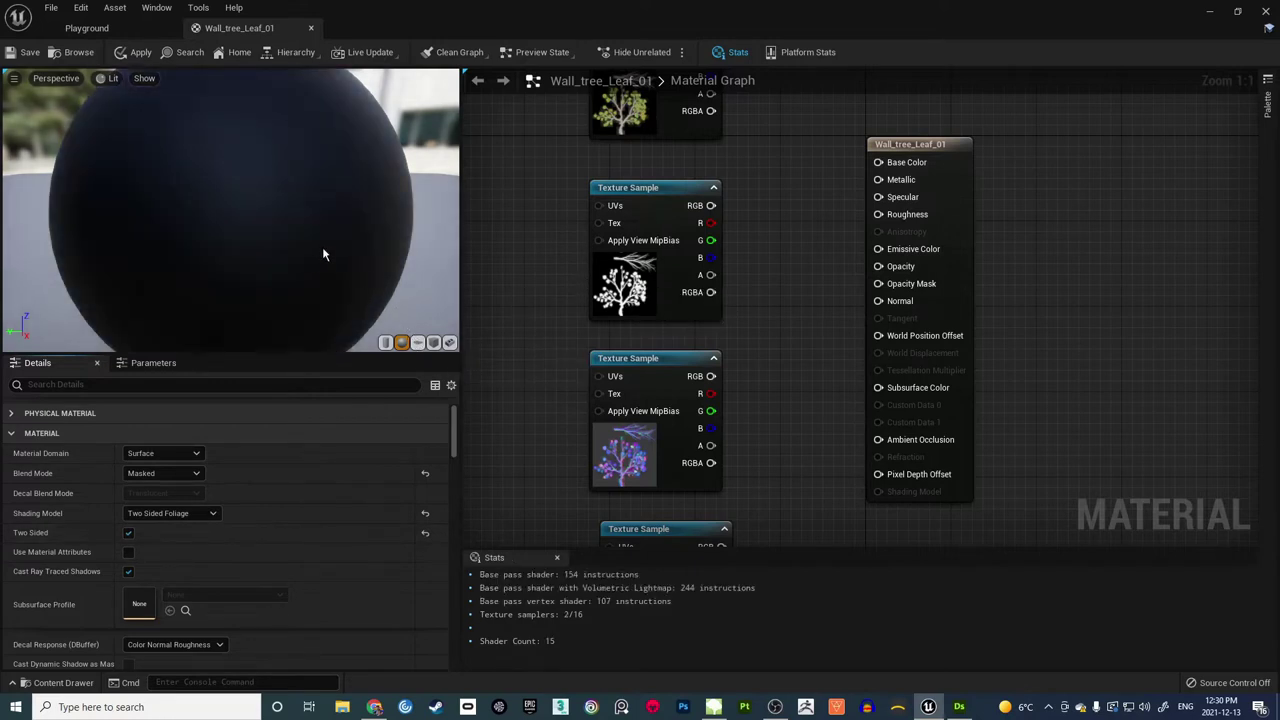
Step: Switch the leaf material preview to a plane and turn it to an angled view
left_click(418, 343)
left_click_drag(303, 254, 223, 237)
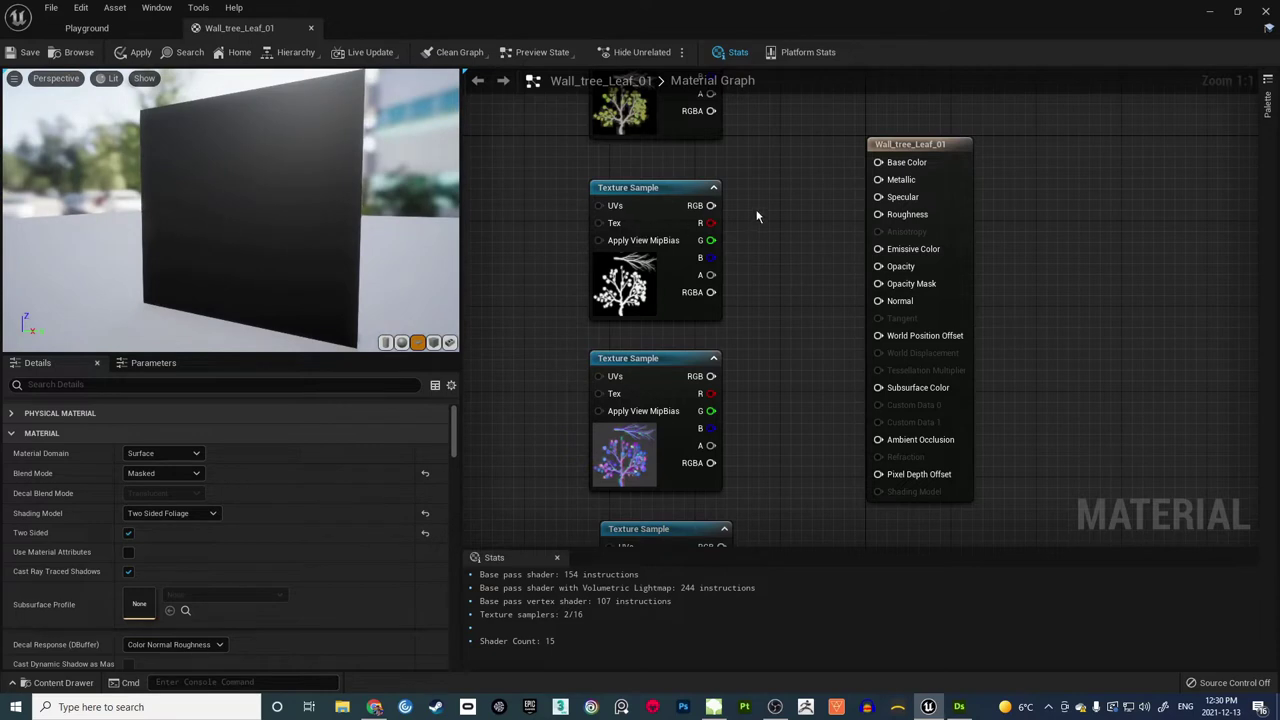
right_click_drag(754, 219, 699, 348)
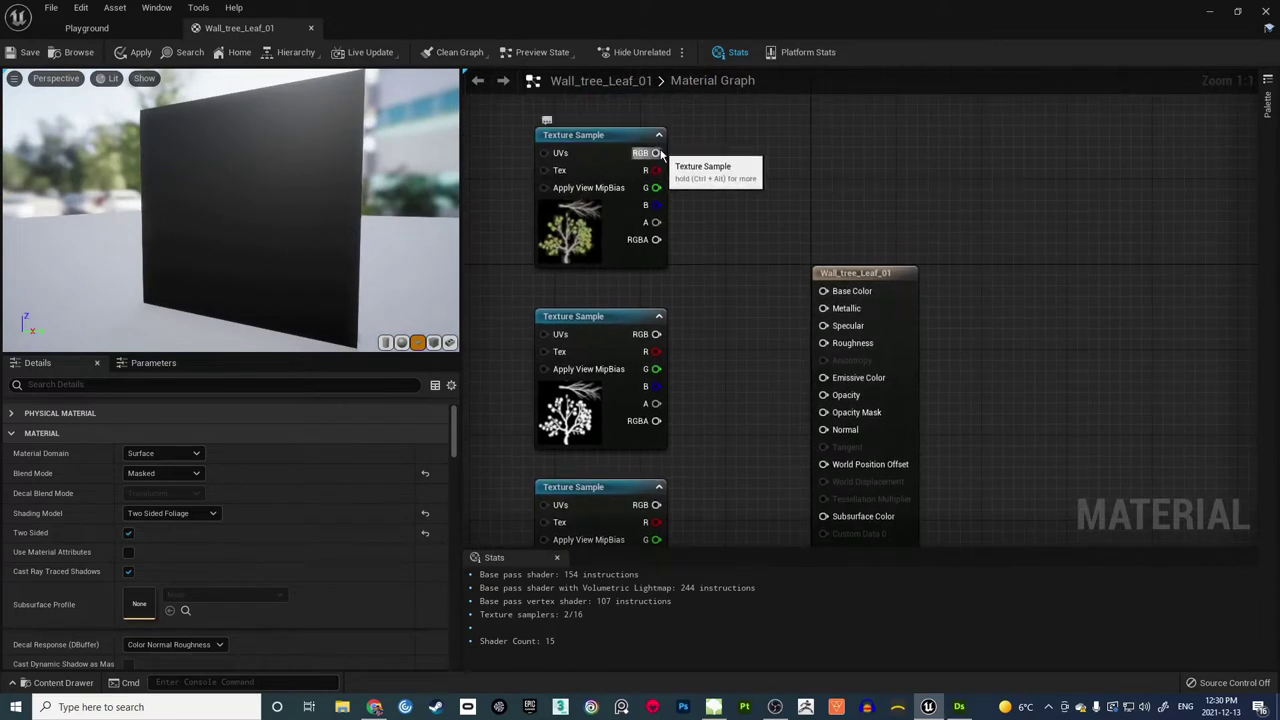
Step: Connect the leaf basecolor sample's RGB output to Base Color and its RGBA output to Opacity Mask
left_click_drag(656, 153, 822, 291)
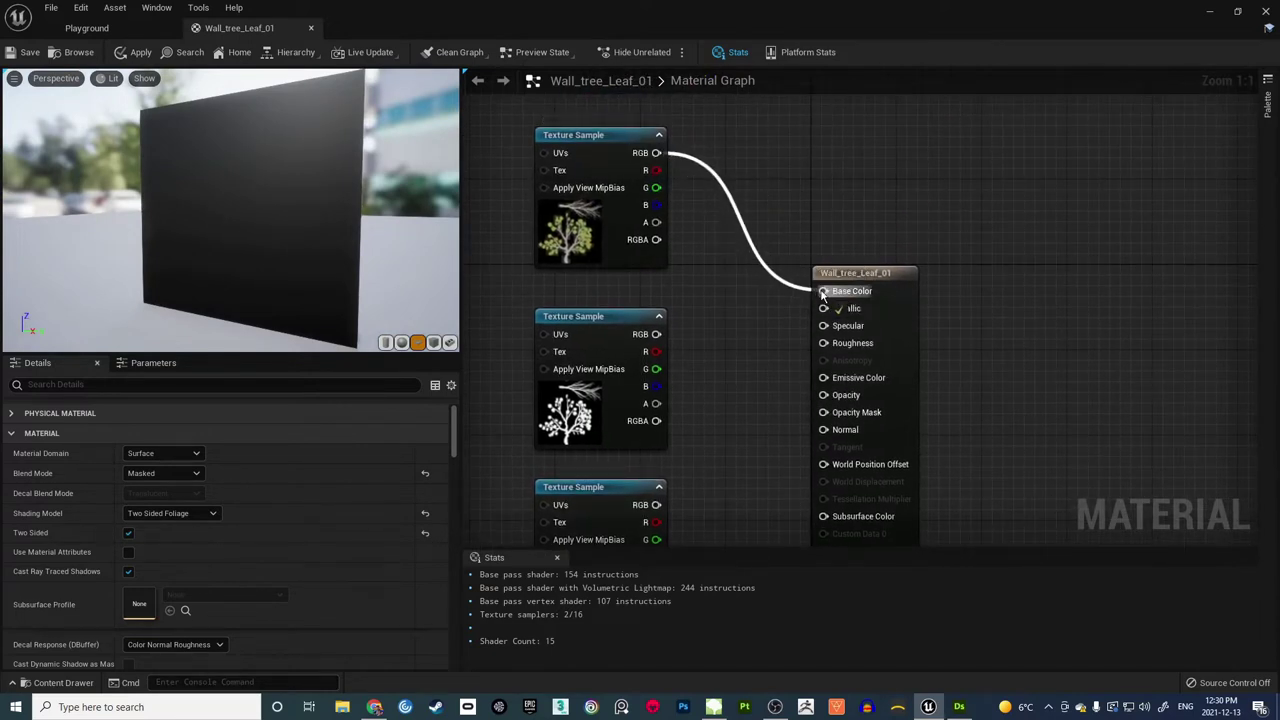
right_click_drag(717, 306, 696, 178)
left_click_drag(634, 111, 810, 287)
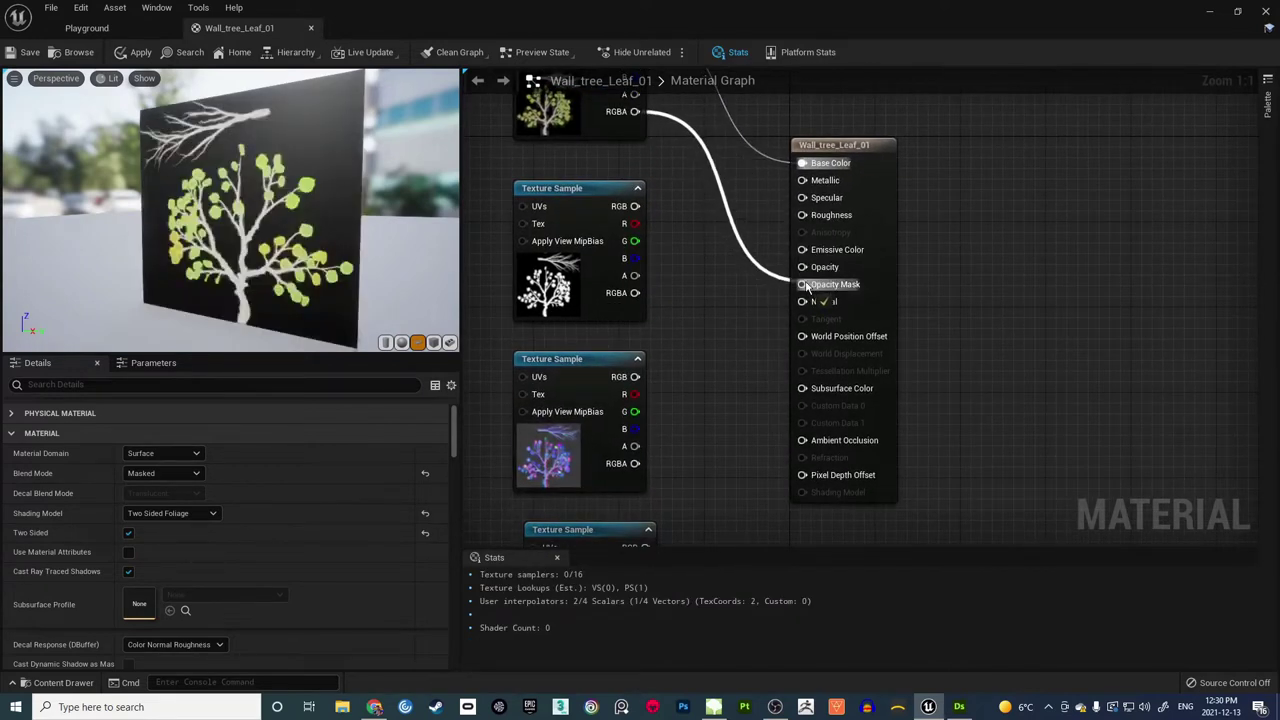
right_click_drag(690, 234, 702, 252)
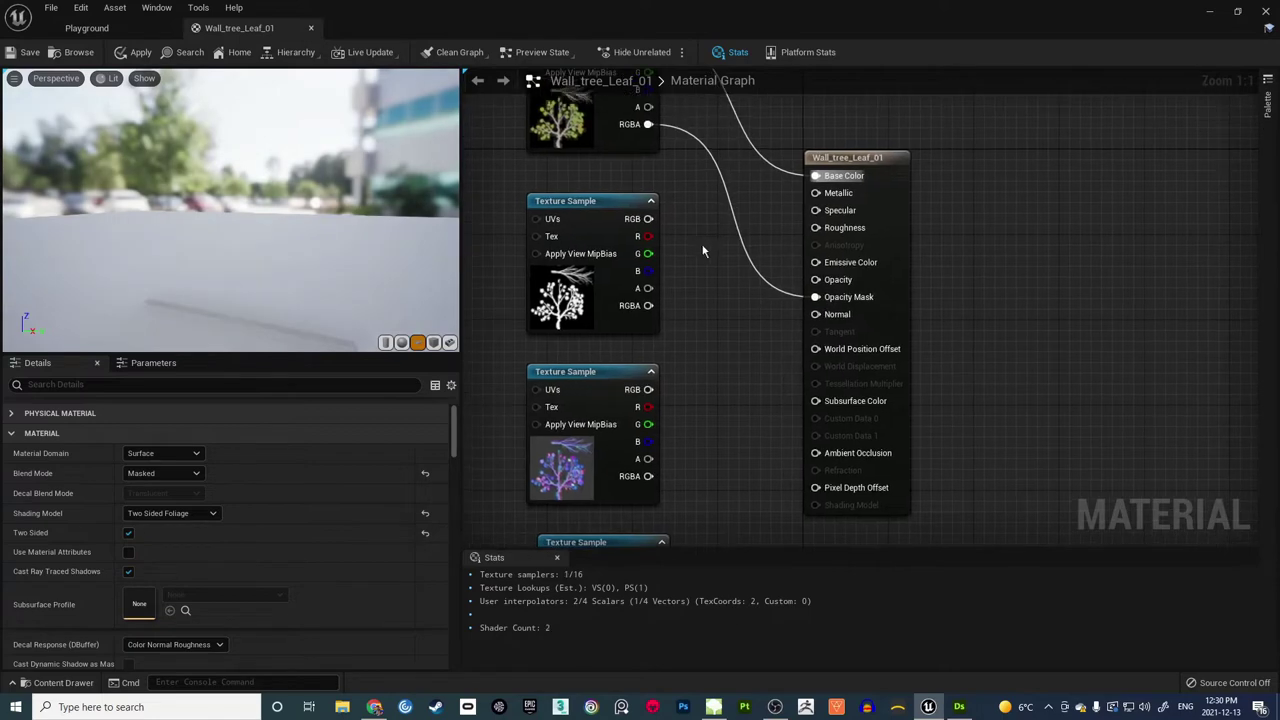
left_click_drag(319, 253, 376, 206)
scroll(288, 220, "down", 2)
scroll(284, 223, "up", 5)
left_click_drag(228, 215, 214, 213)
Step: Connect the RGB outputs of the leaf roughness and normal samples to Roughness and Normal respectively
right_click_drag(690, 274, 661, 213)
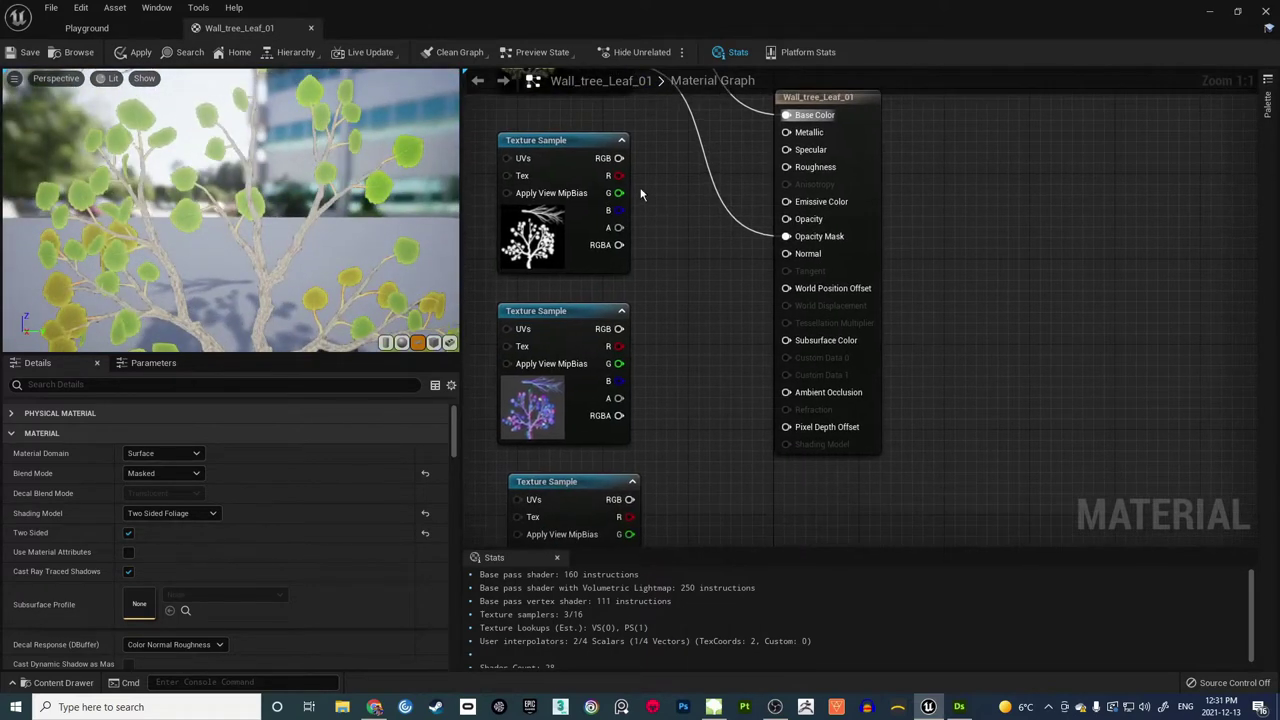
left_click_drag(619, 158, 786, 167)
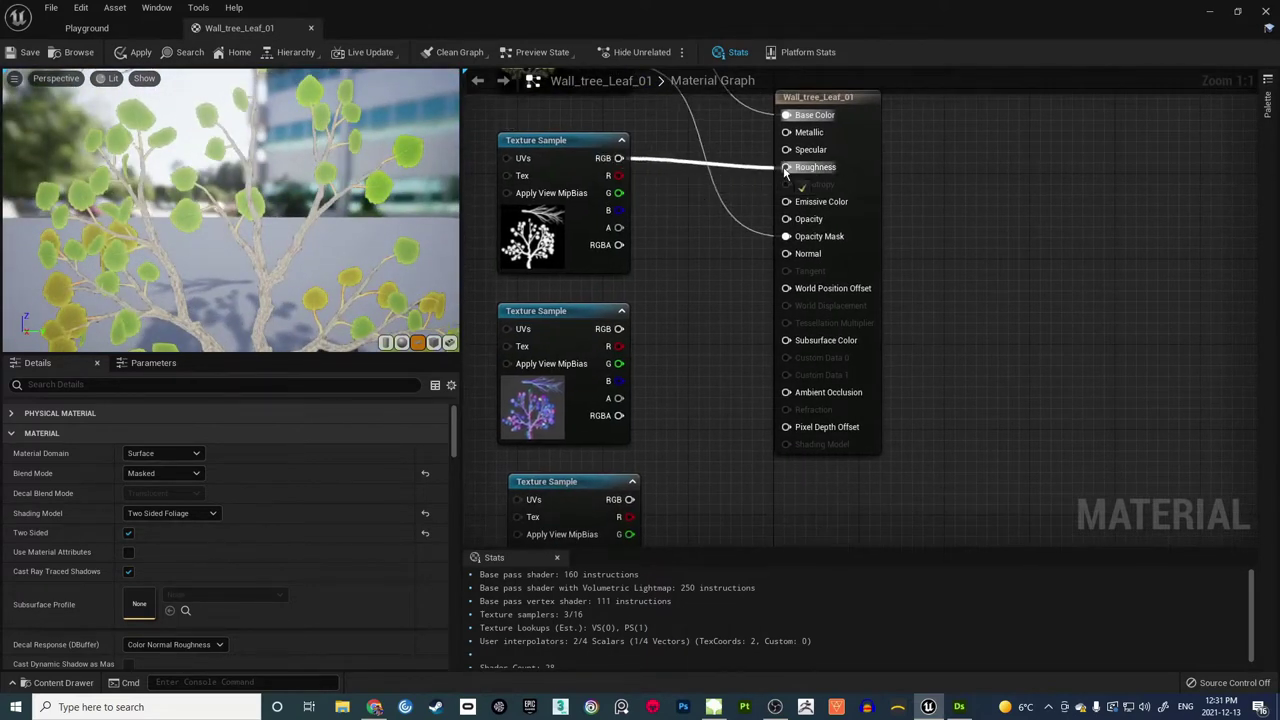
right_click_drag(702, 300, 680, 221)
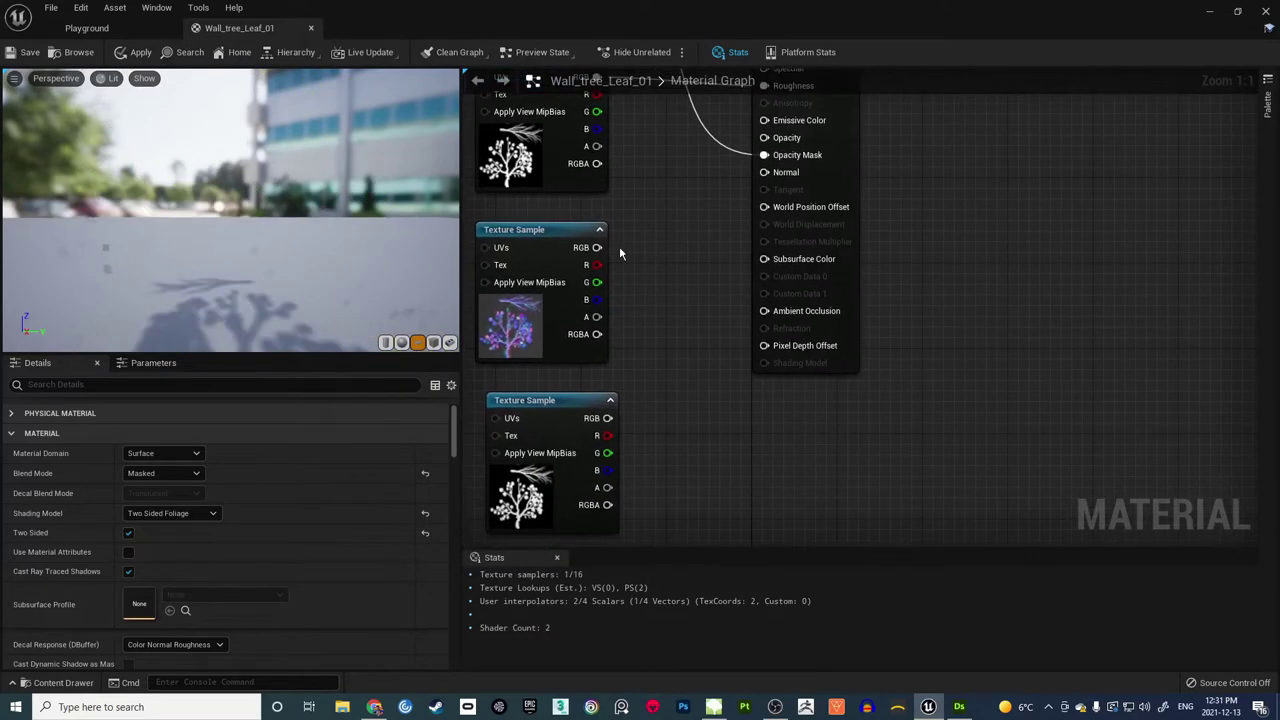
left_click_drag(597, 247, 764, 172)
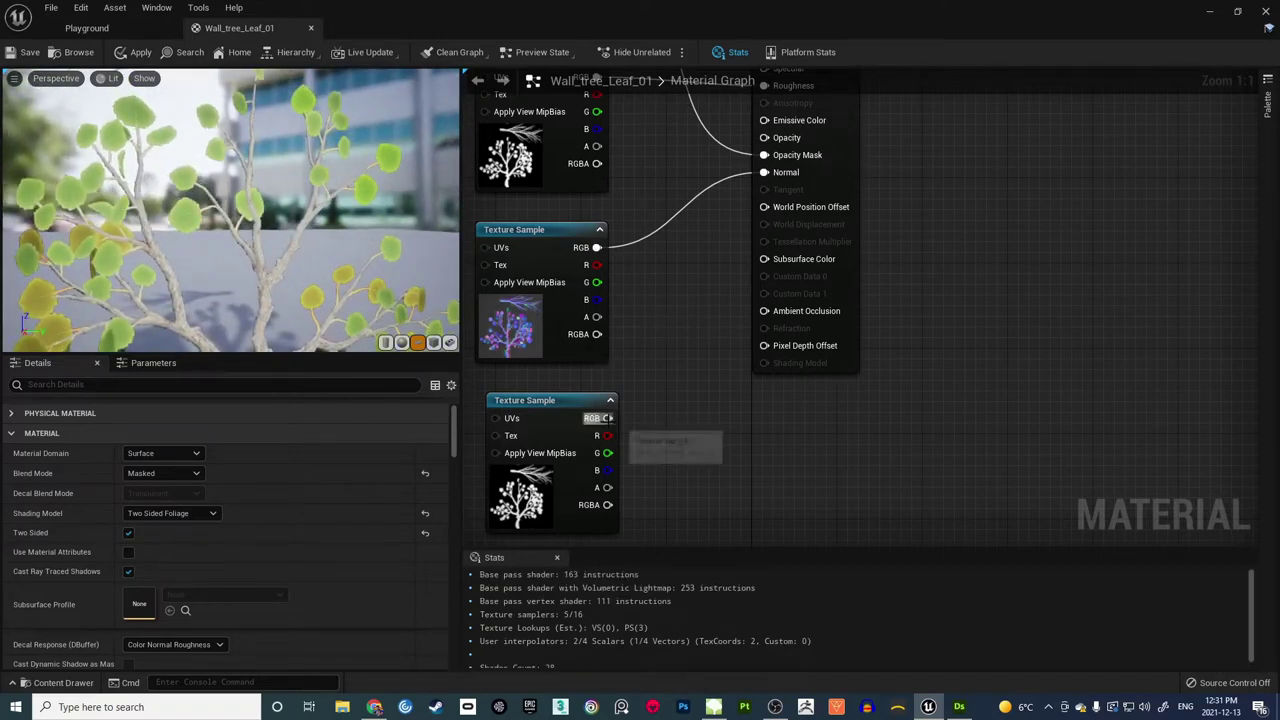
Step: Connect the ambient occlusion sample's RGB output to Ambient Occlusion and apply the changes to the leaf material
left_click_drag(607, 420, 768, 311)
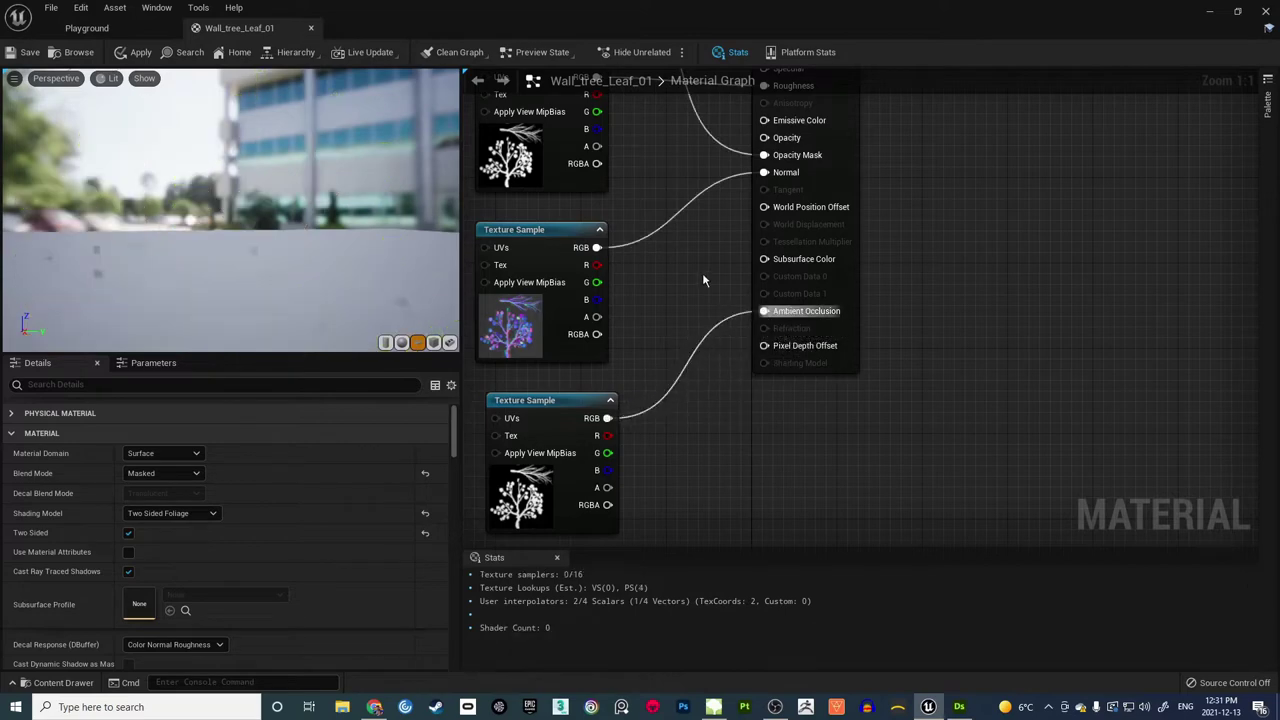
right_click_drag(697, 275, 743, 323)
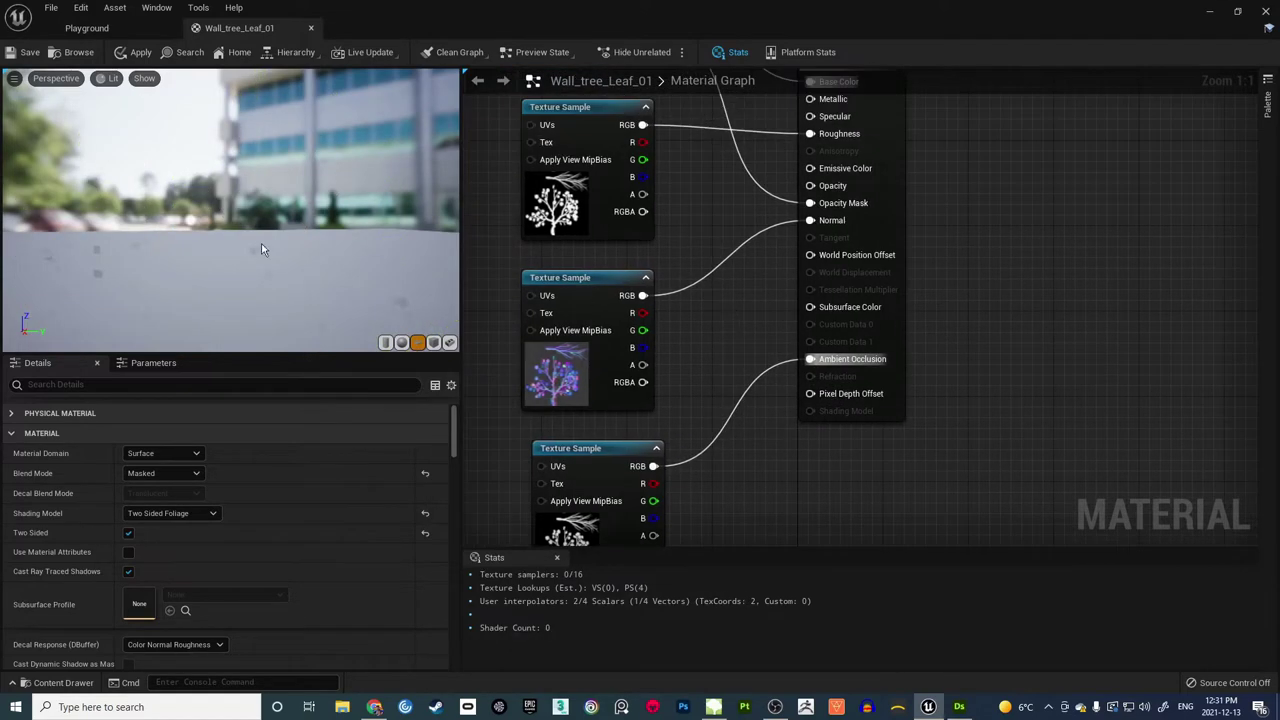
left_click_drag(274, 246, 288, 220)
scroll(272, 245, "up", 3)
scroll(273, 245, "down", 6)
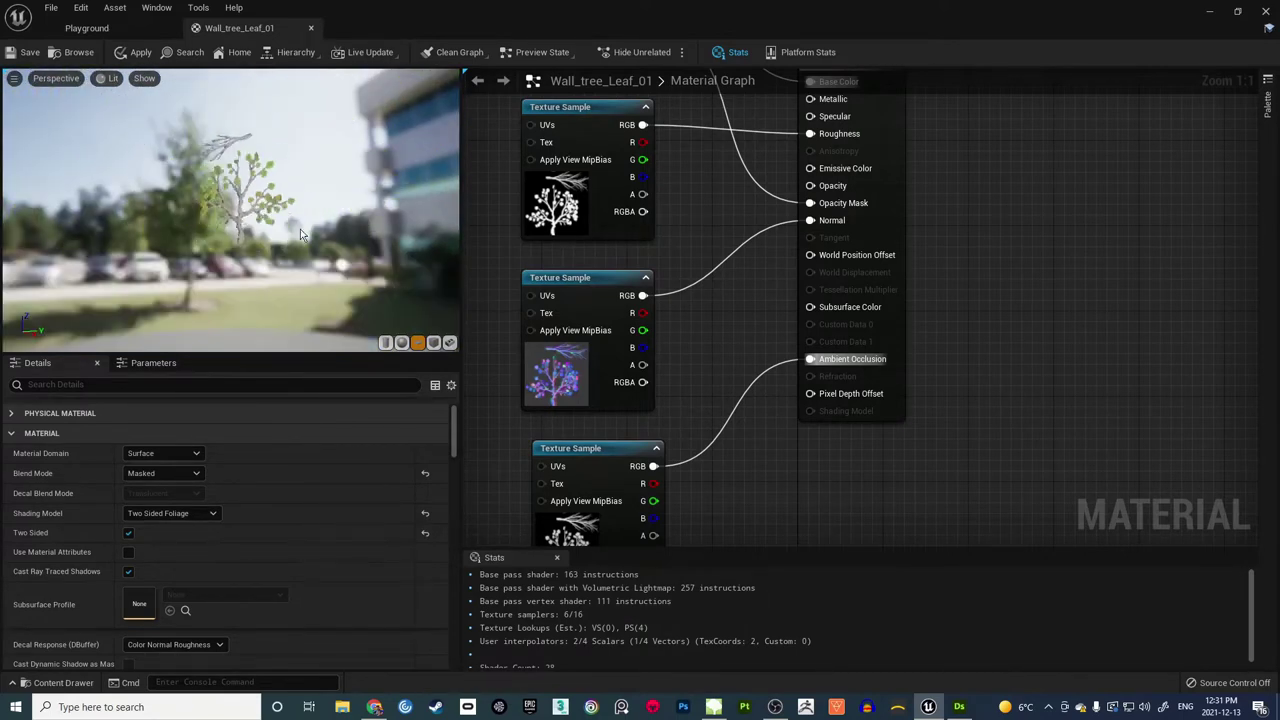
scroll(300, 229, "up", 8)
scroll(299, 224, "down", 3)
scroll(288, 218, "down", 6)
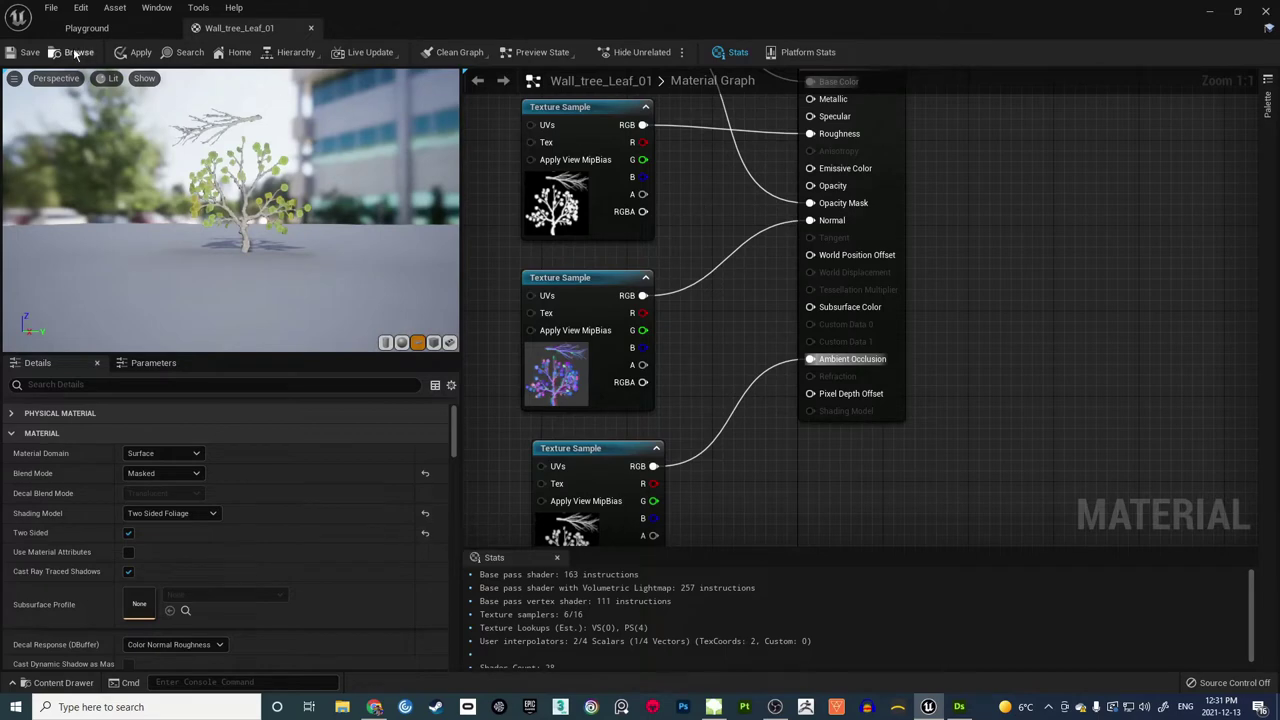
left_click(140, 52)
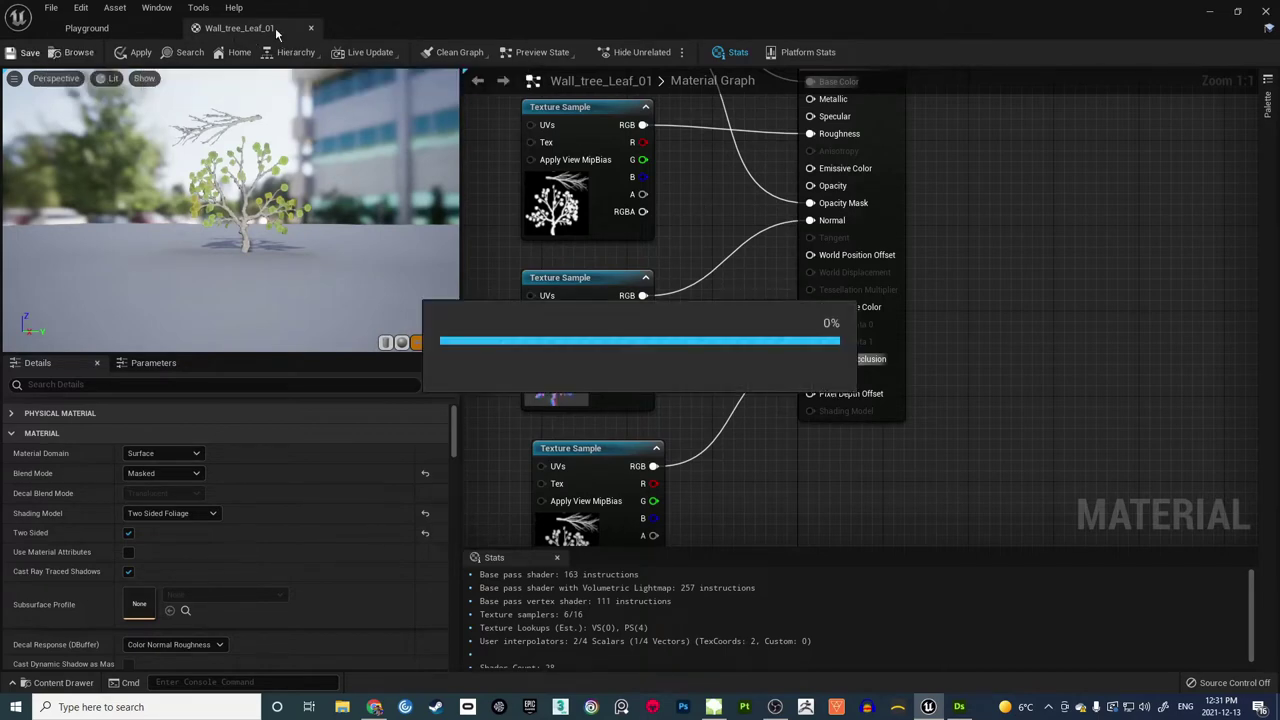
Step: Return to the Playground level and open the content folder Meshes/Vegetation/Trees/Wall_tree/WallTree_V2
left_click(95, 28)
mouse_move(613, 359)
right_mouse_down()
mouse_move(633, 289)
mouse_move(583, 413)
mouse_move(563, 360)
mouse_move(626, 334)
mouse_move(613, 357)
right_mouse_up()
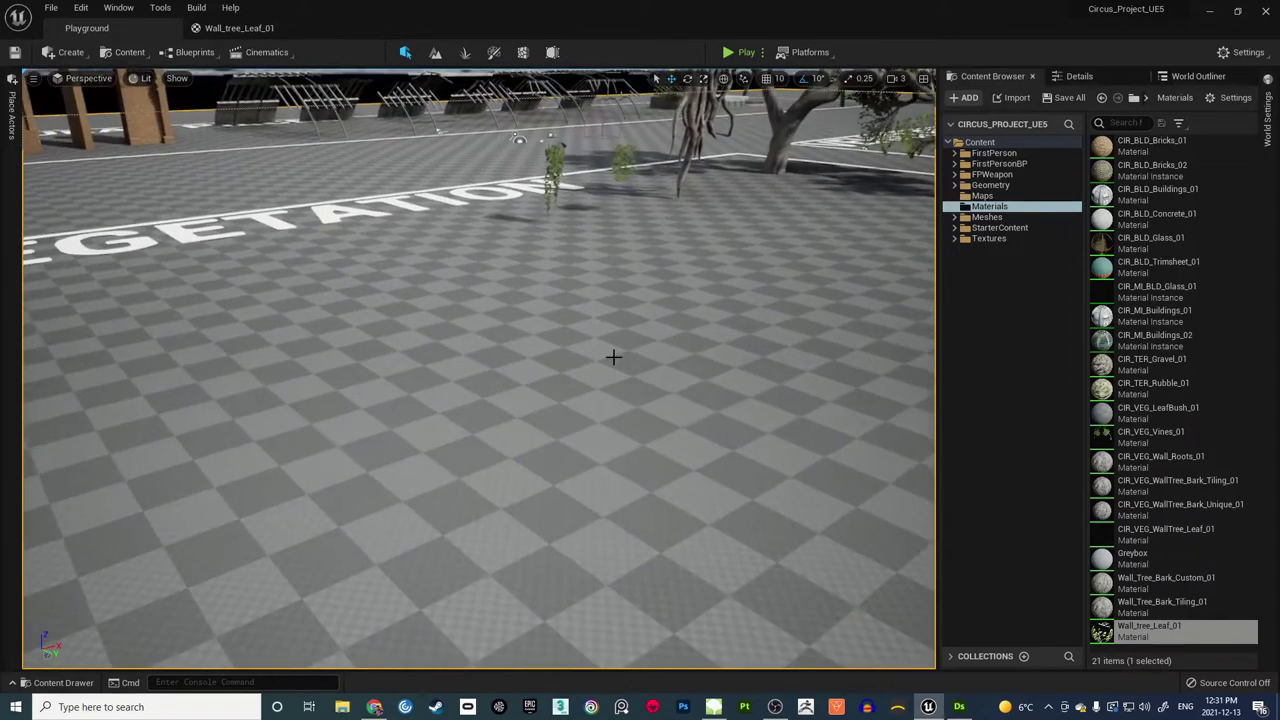
left_click(990, 217)
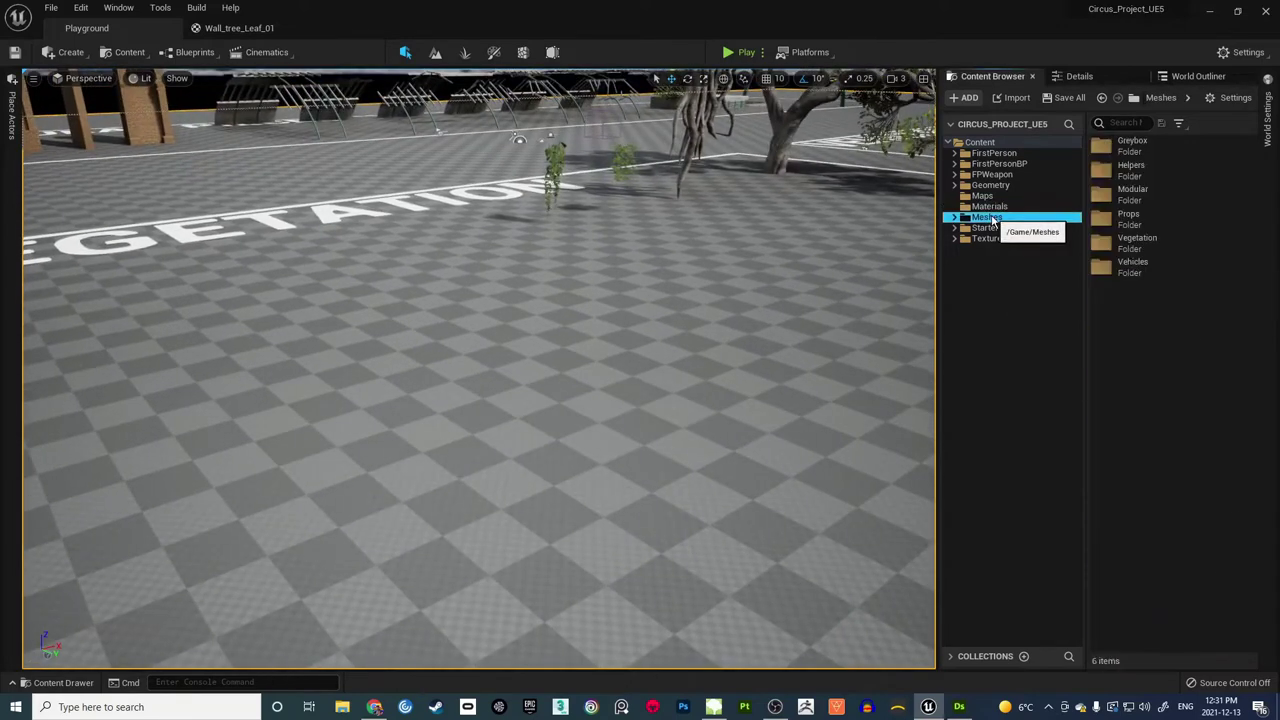
double_click(1135, 245)
double_click(1135, 158)
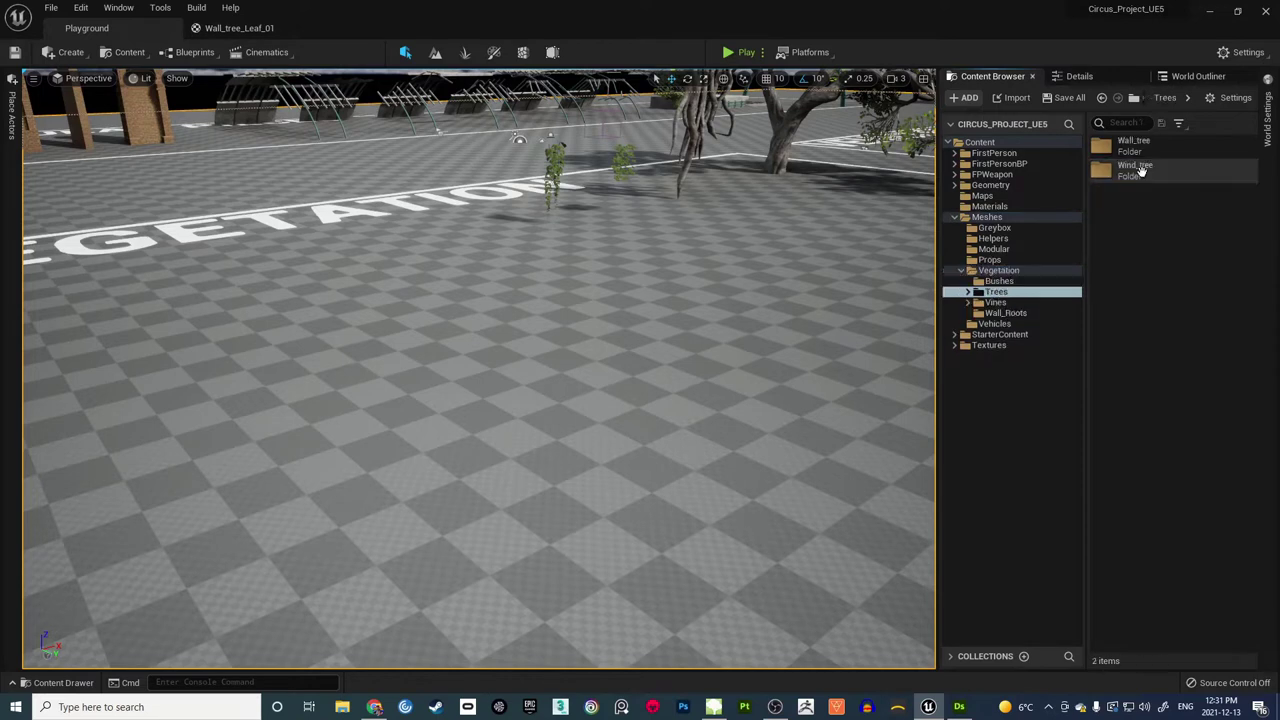
double_click(1130, 145)
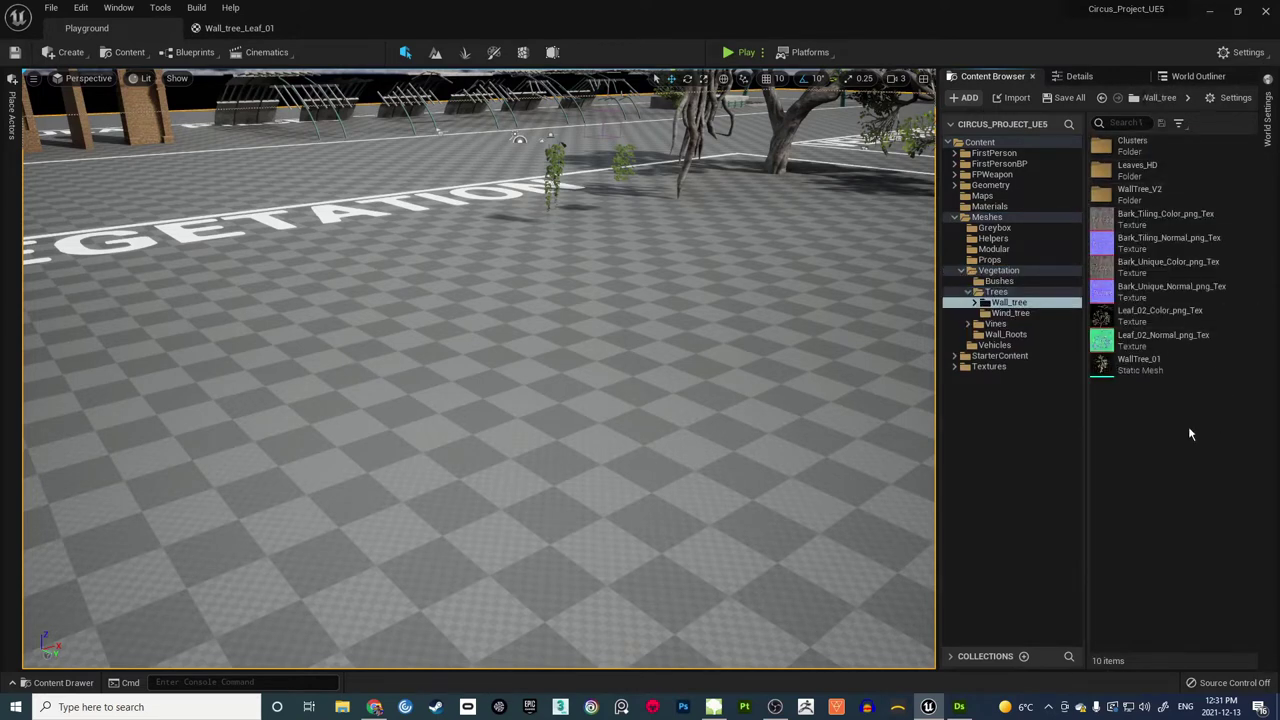
double_click(1164, 191)
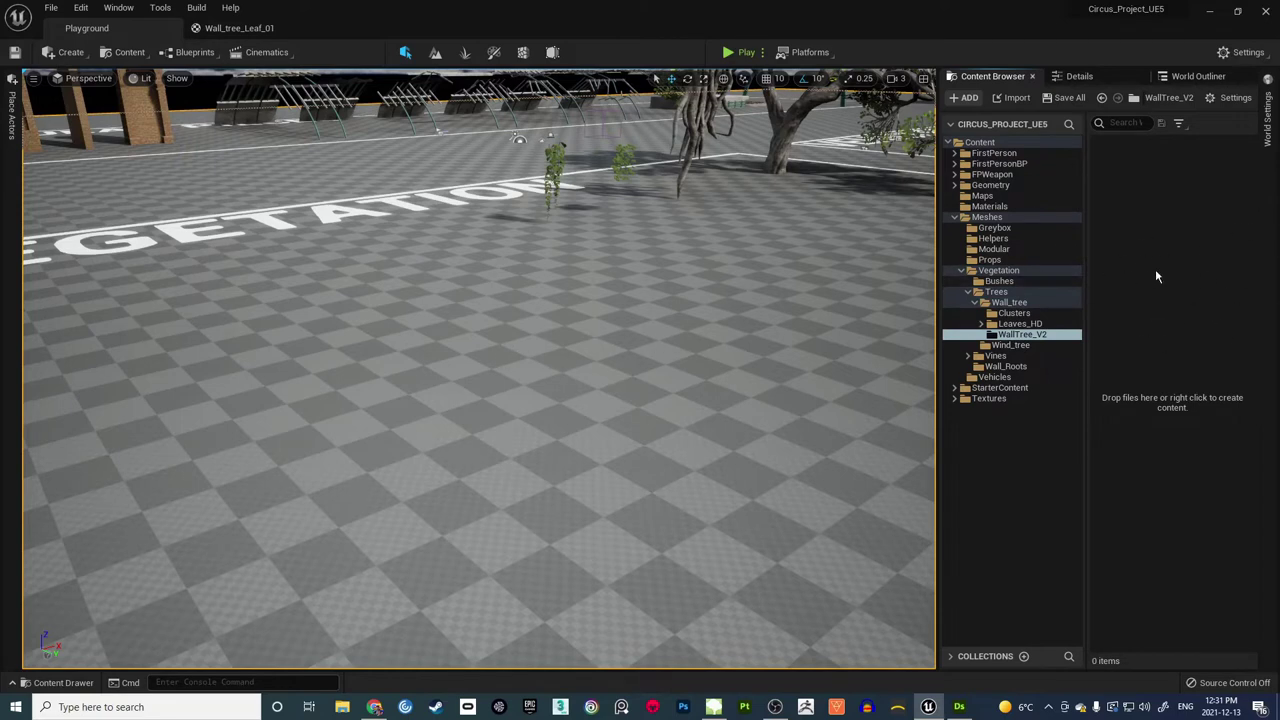
Step: Start an import into WallTree_V2 using the file WallTree_01.st from Content/Meshes/Vegetation/Trees/Wall_tree
right_click(1158, 276)
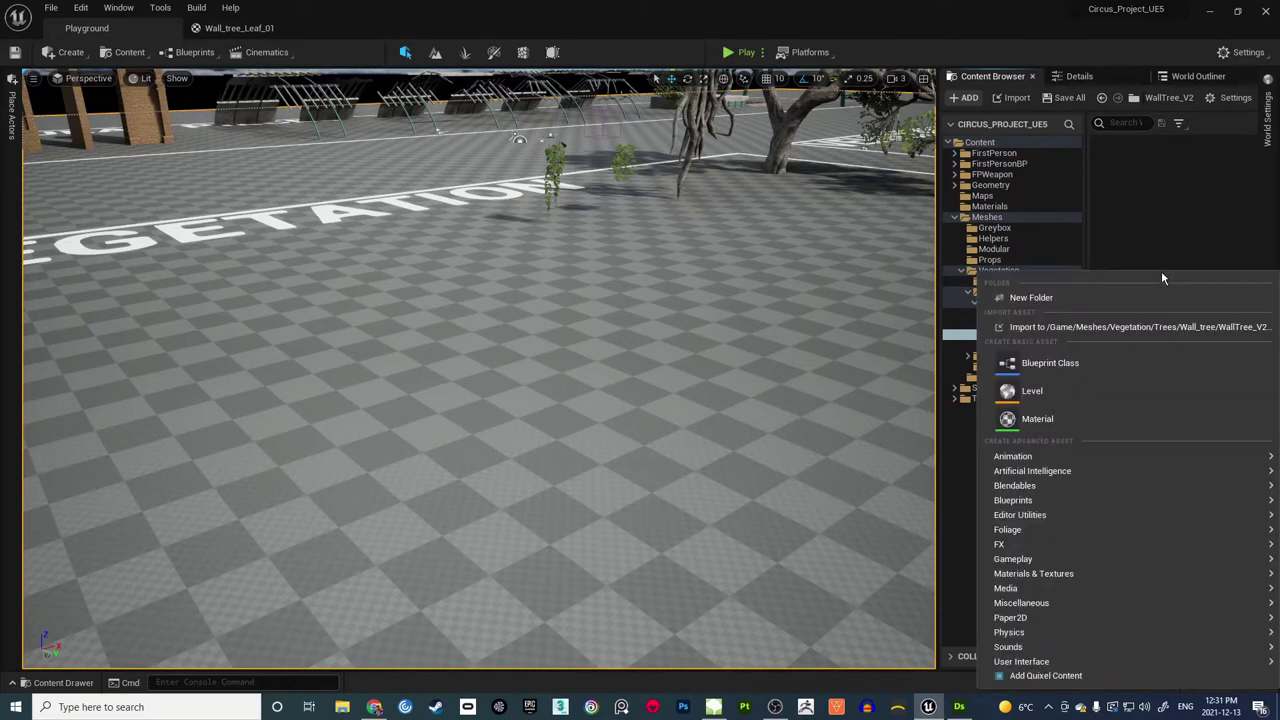
left_click(1148, 333)
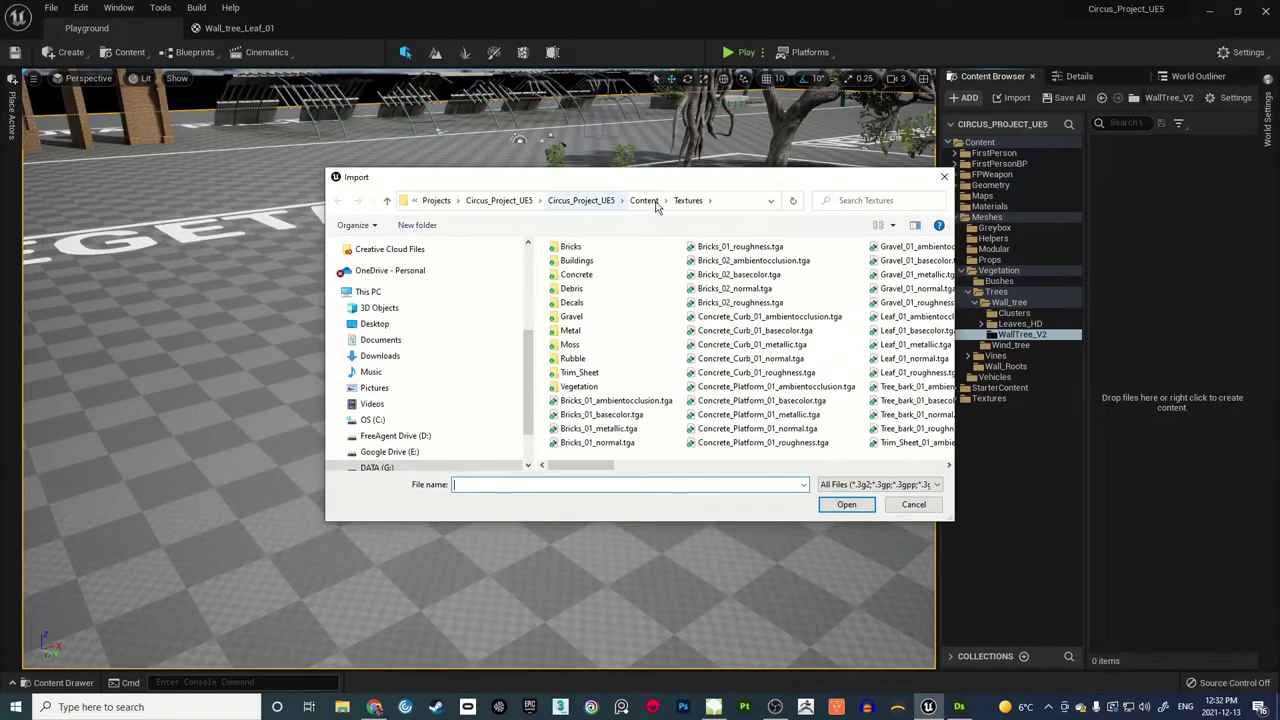
left_click(646, 204)
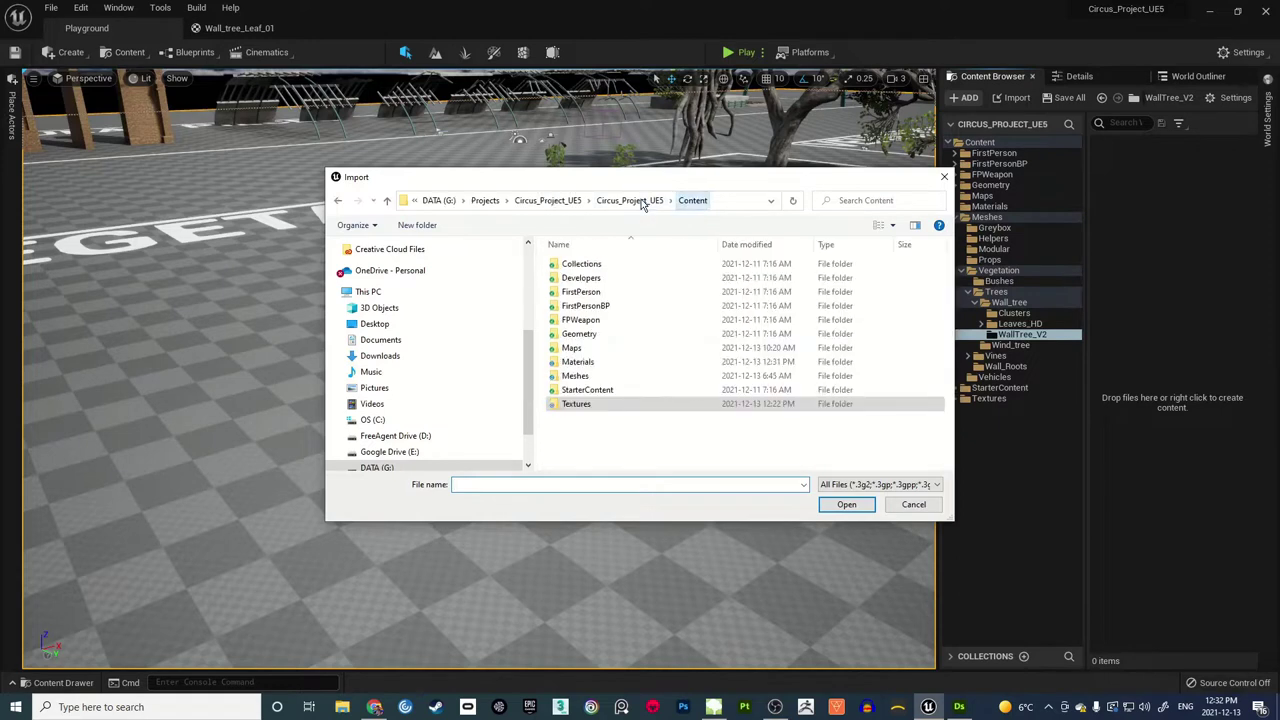
double_click(586, 383)
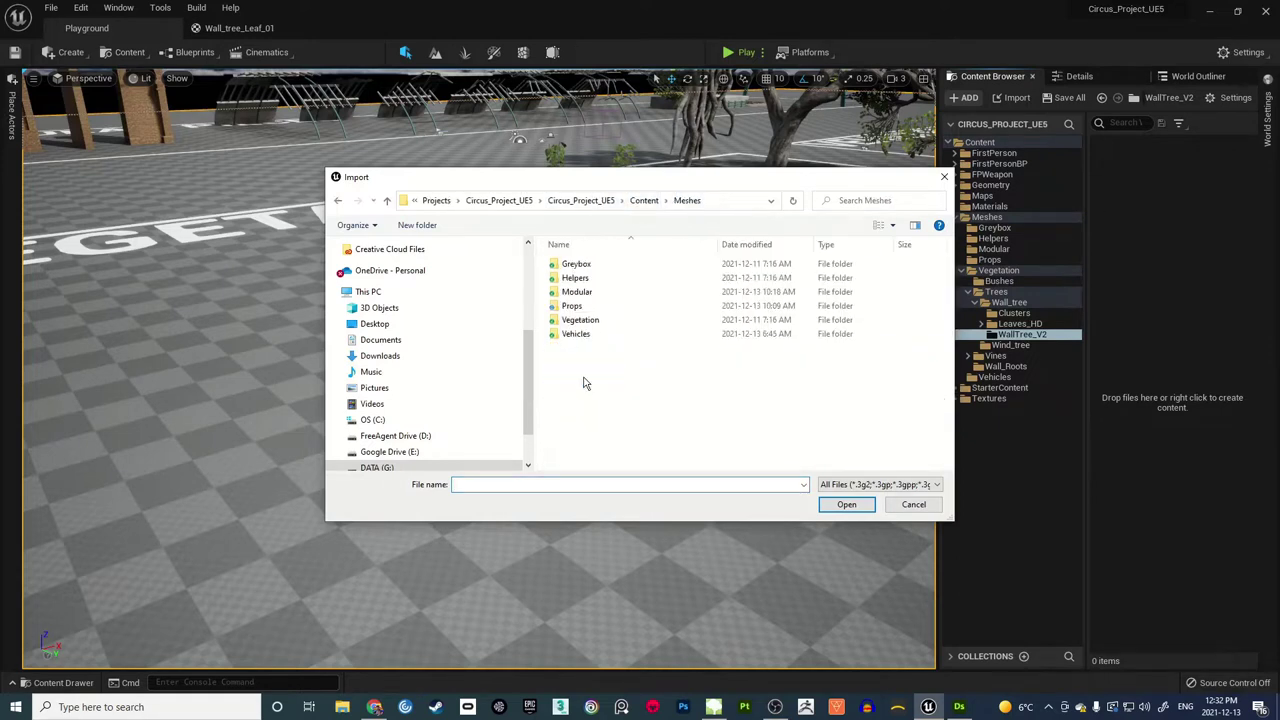
double_click(580, 320)
double_click(576, 279)
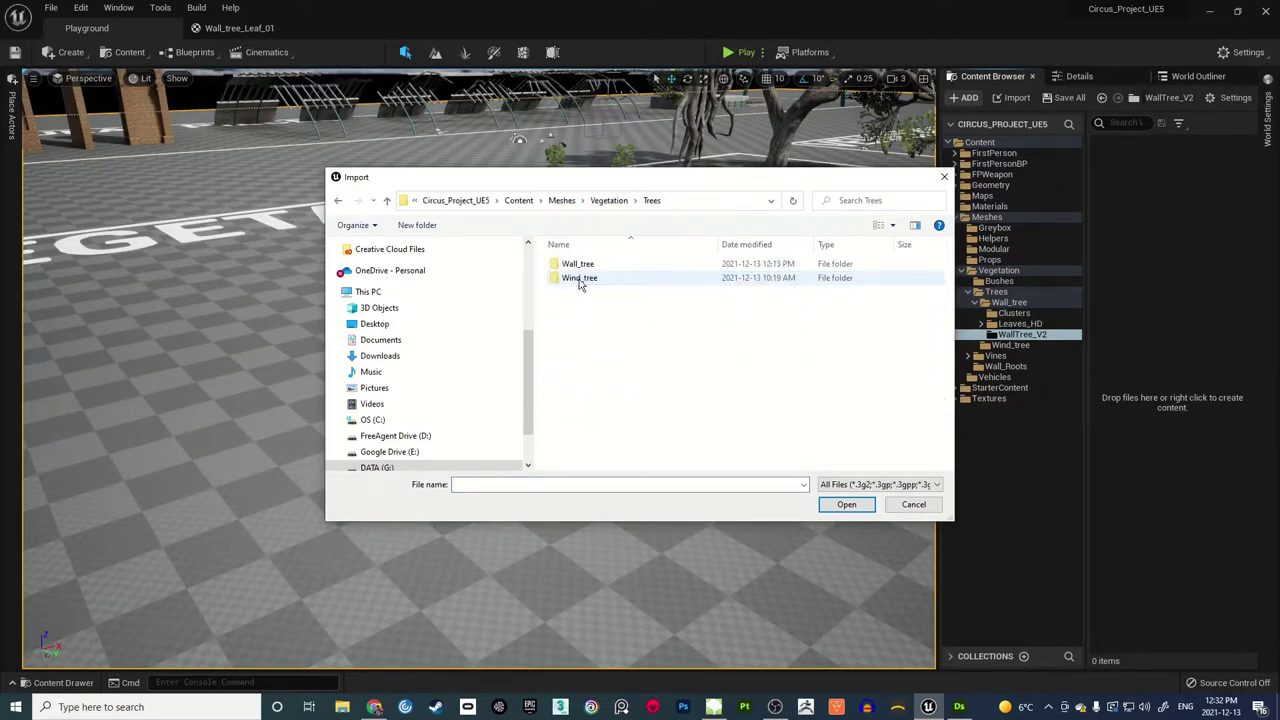
double_click(585, 265)
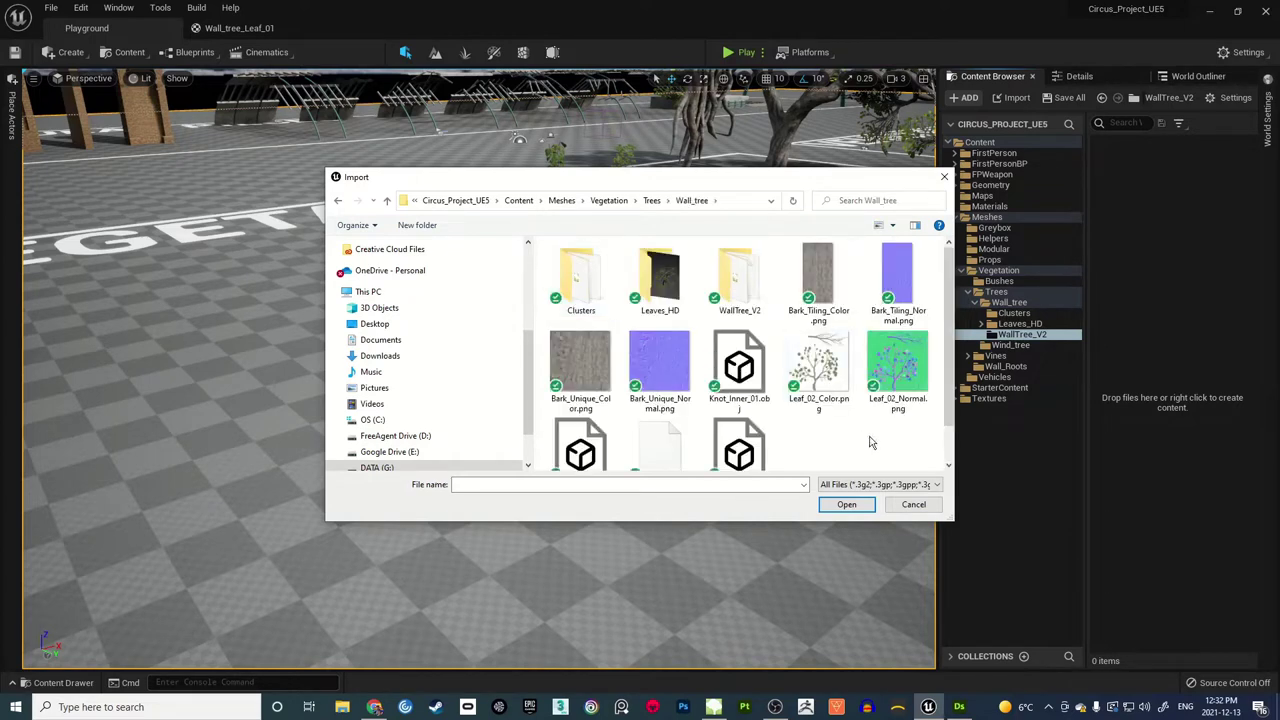
scroll(700, 430, "down", 1)
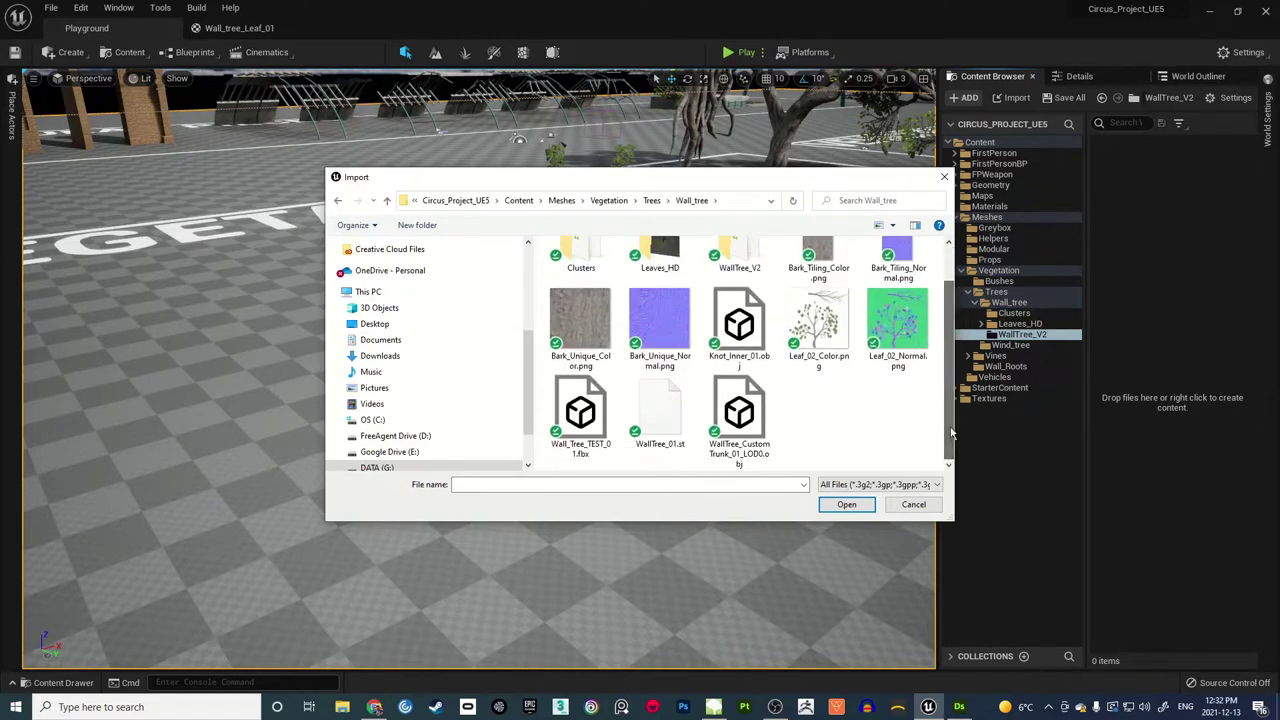
left_click(665, 420)
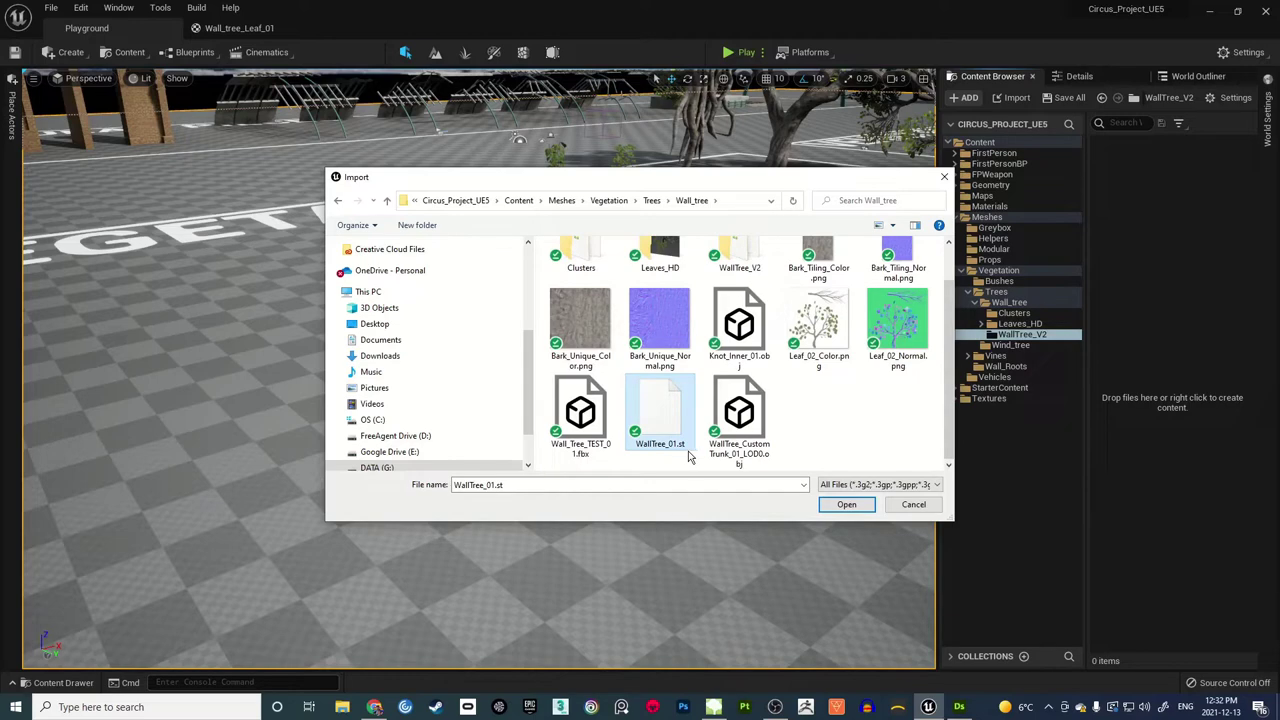
left_click(846, 506)
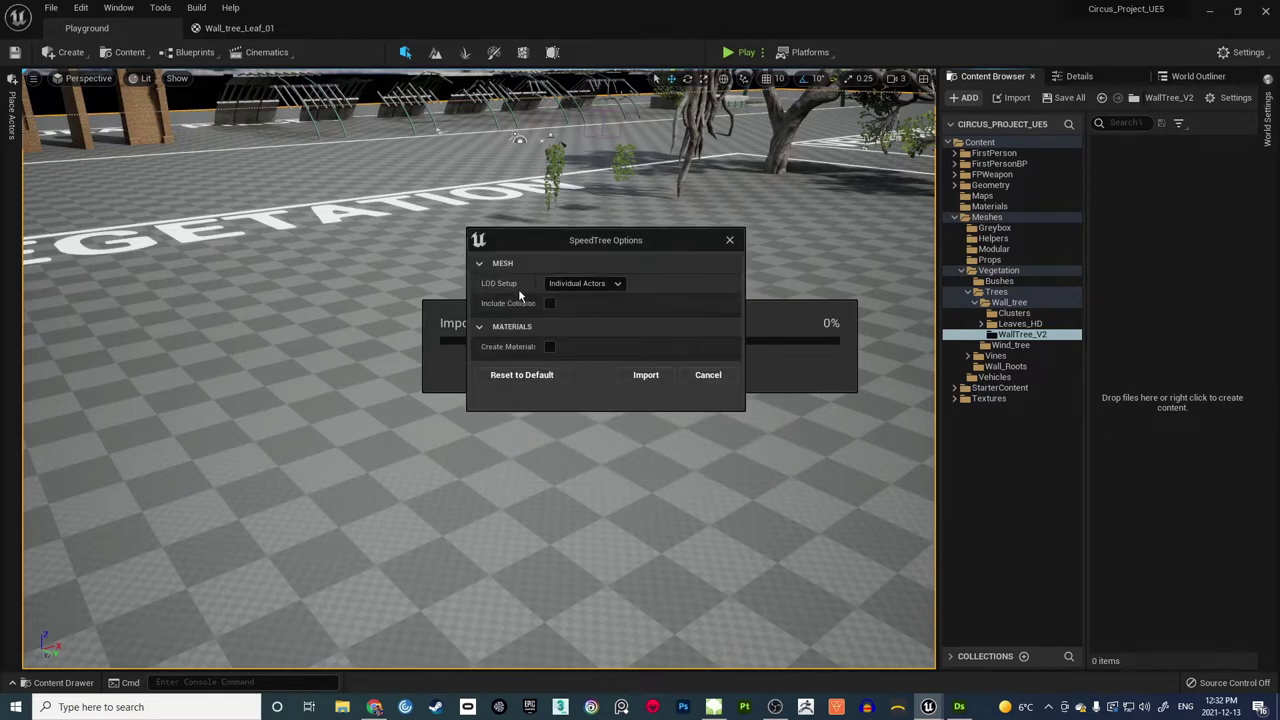
Step: Import the SpeedTree mesh with LOD Setup set to Individual Actors, leaving Include Collision and Create Materials off
left_click(619, 285)
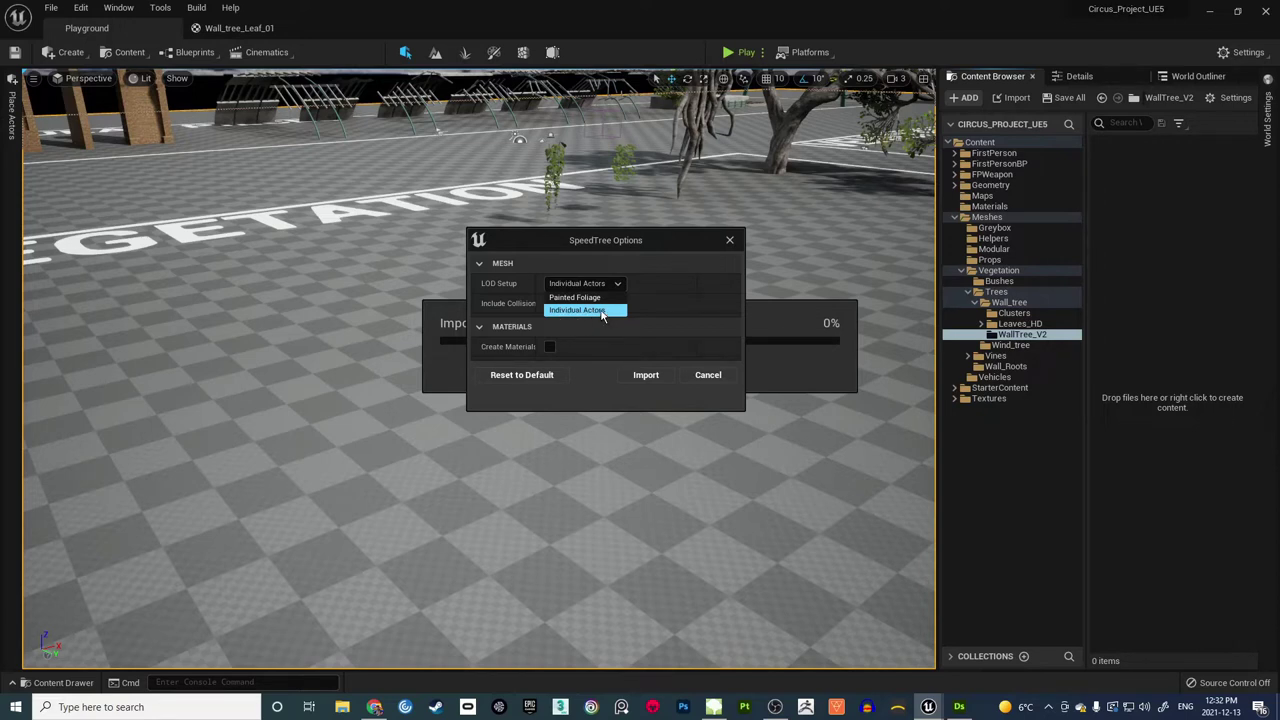
left_click(600, 310)
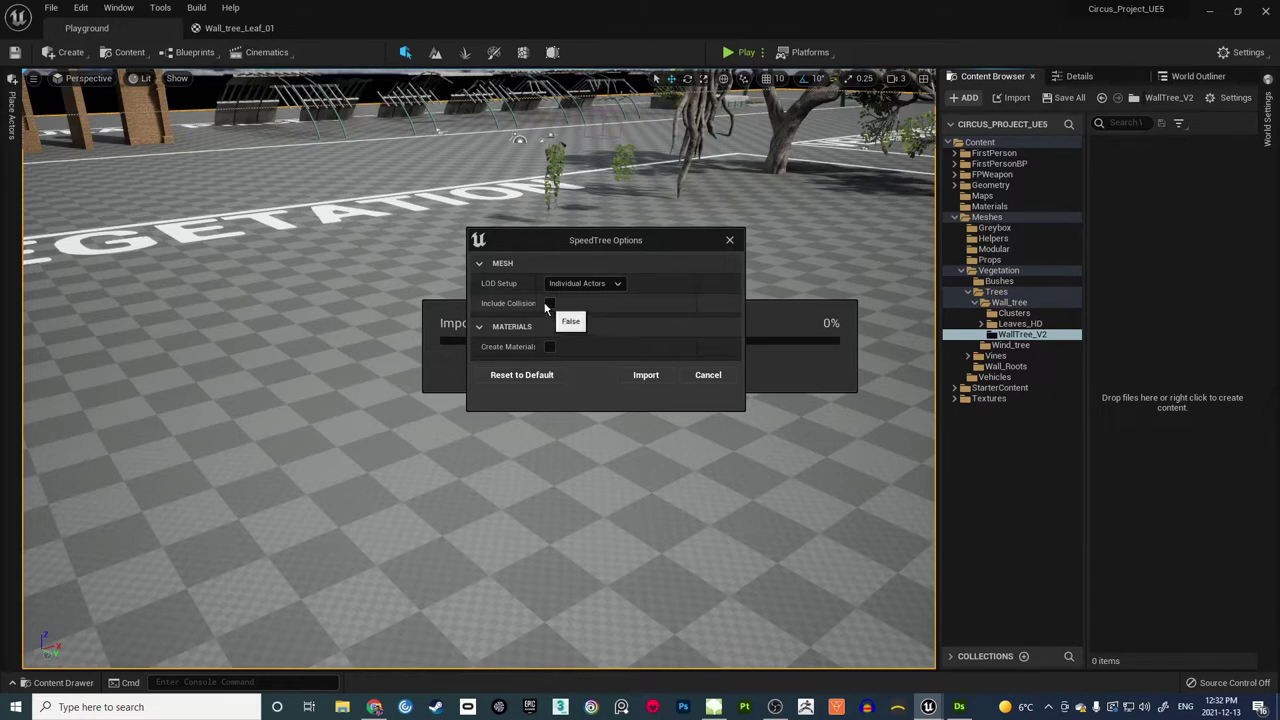
left_click_drag(536, 287, 556, 287)
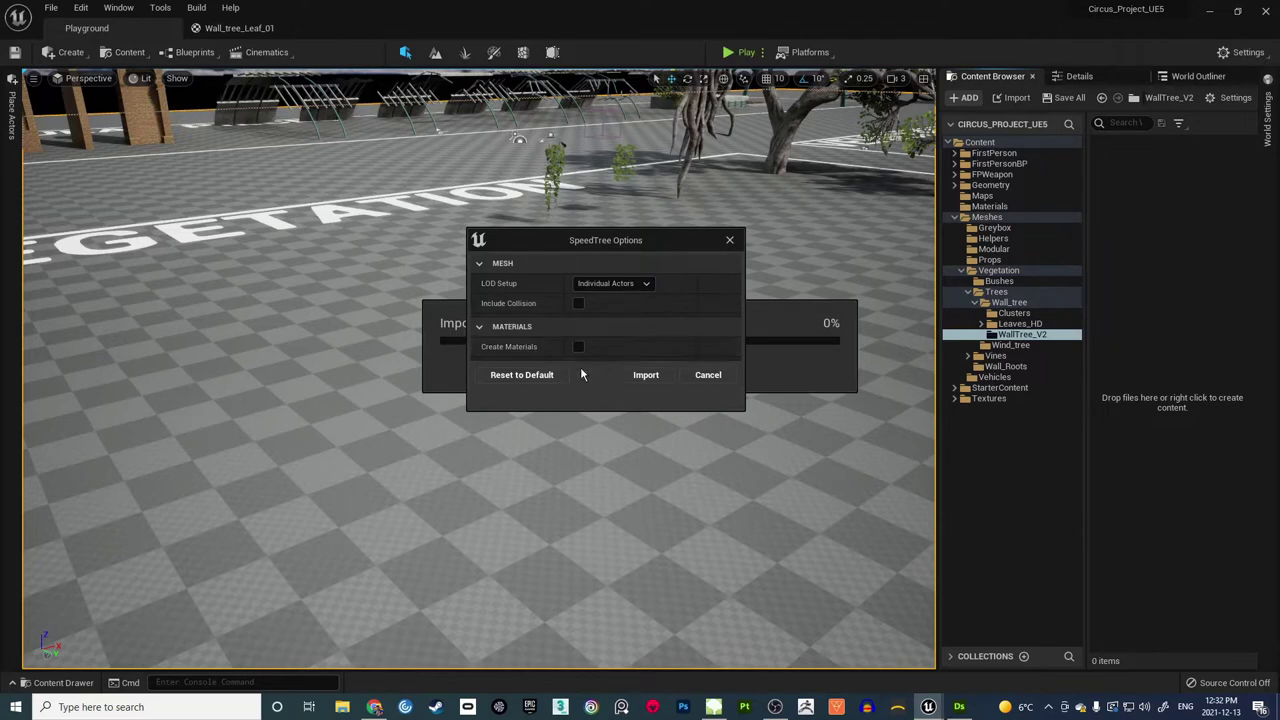
left_click(646, 376)
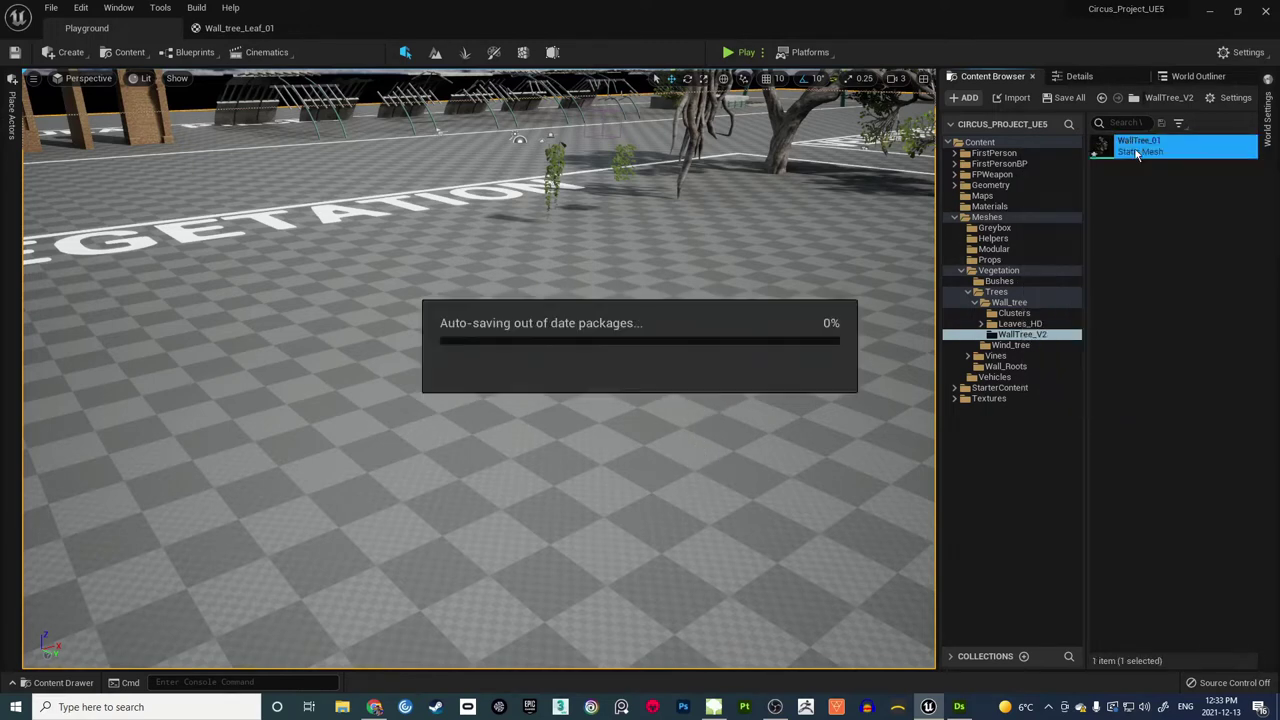
Step: Open the imported WallTree_01 static mesh for editing and close the Wall_tree_Leaf_01 material
double_click(1138, 143)
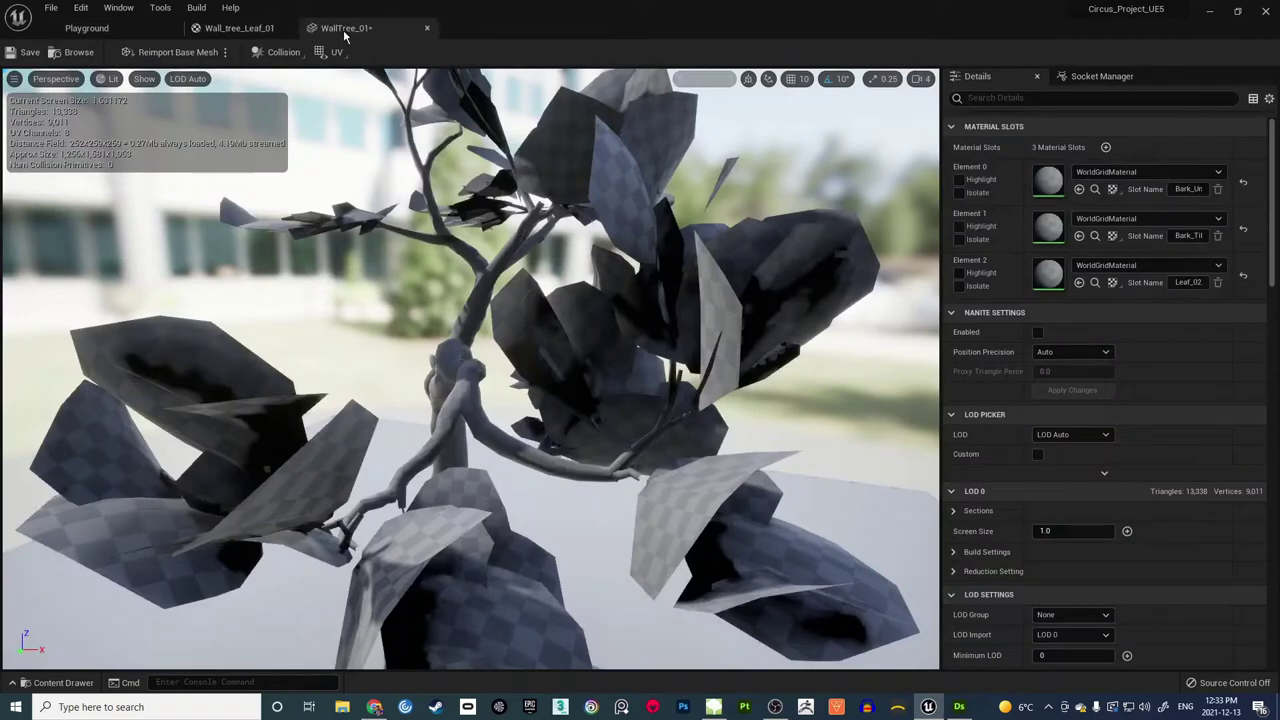
left_click(258, 29)
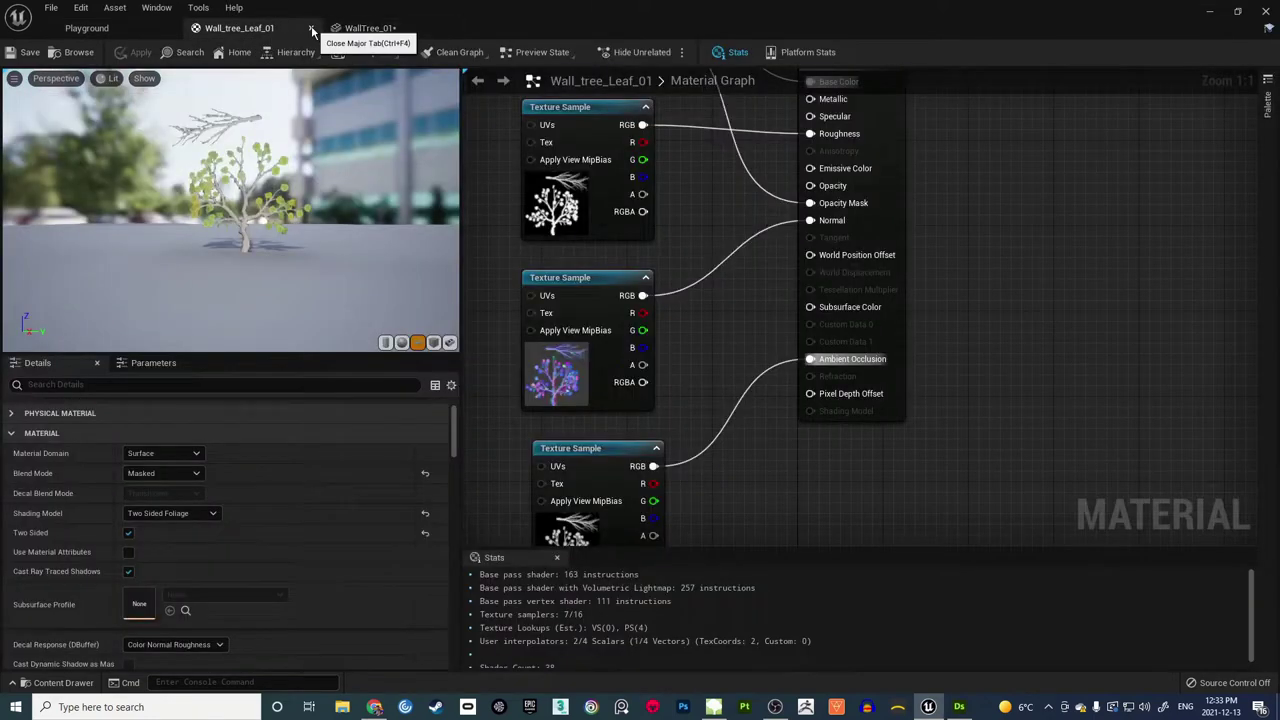
left_click(311, 29)
left_click(230, 28)
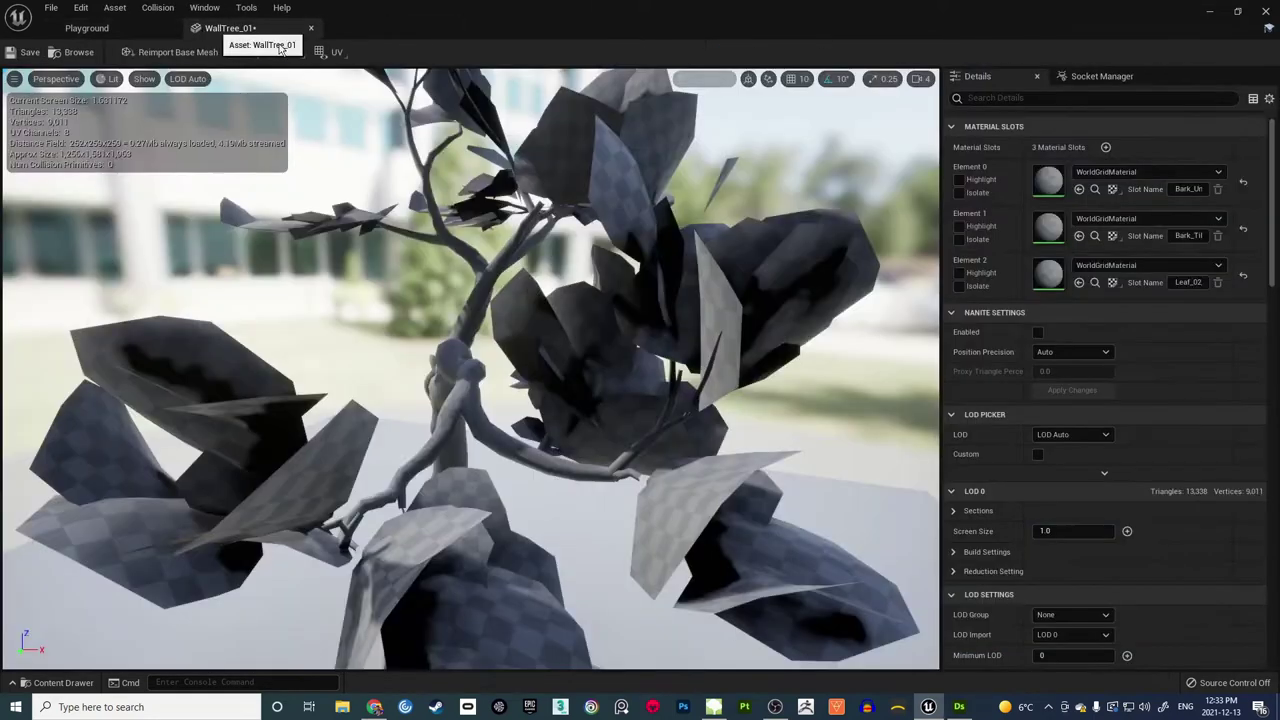
left_click_drag(362, 368, 383, 353)
mouse_move(505, 372)
left_mouse_down()
mouse_move(470, 370)
mouse_move(500, 371)
left_mouse_up()
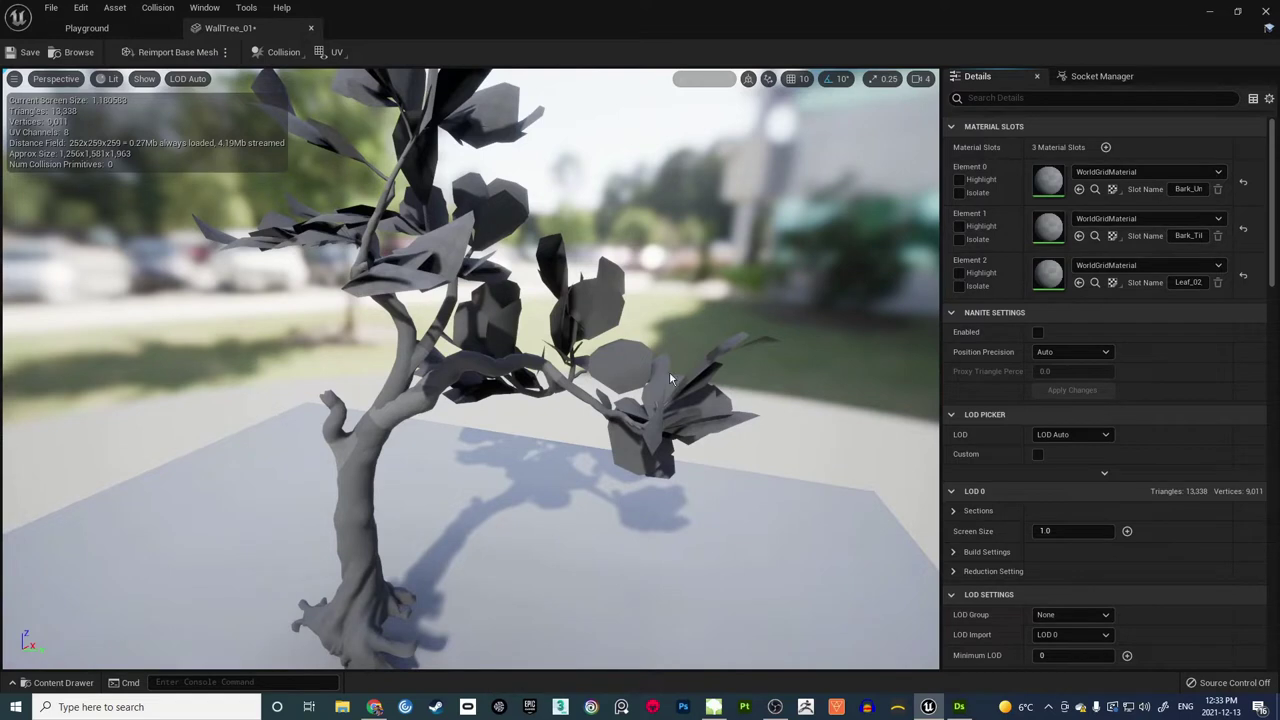
Step: Highlight material slot Element 0 on the WallTree_01 mesh to identify the part of the trunk it covers
left_click(960, 183)
left_click_drag(486, 497, 600, 470, "alt")
right_click_drag(486, 497, 530, 480, "alt")
left_click_drag(370, 490, 521, 408)
scroll(521, 415, "up", 1)
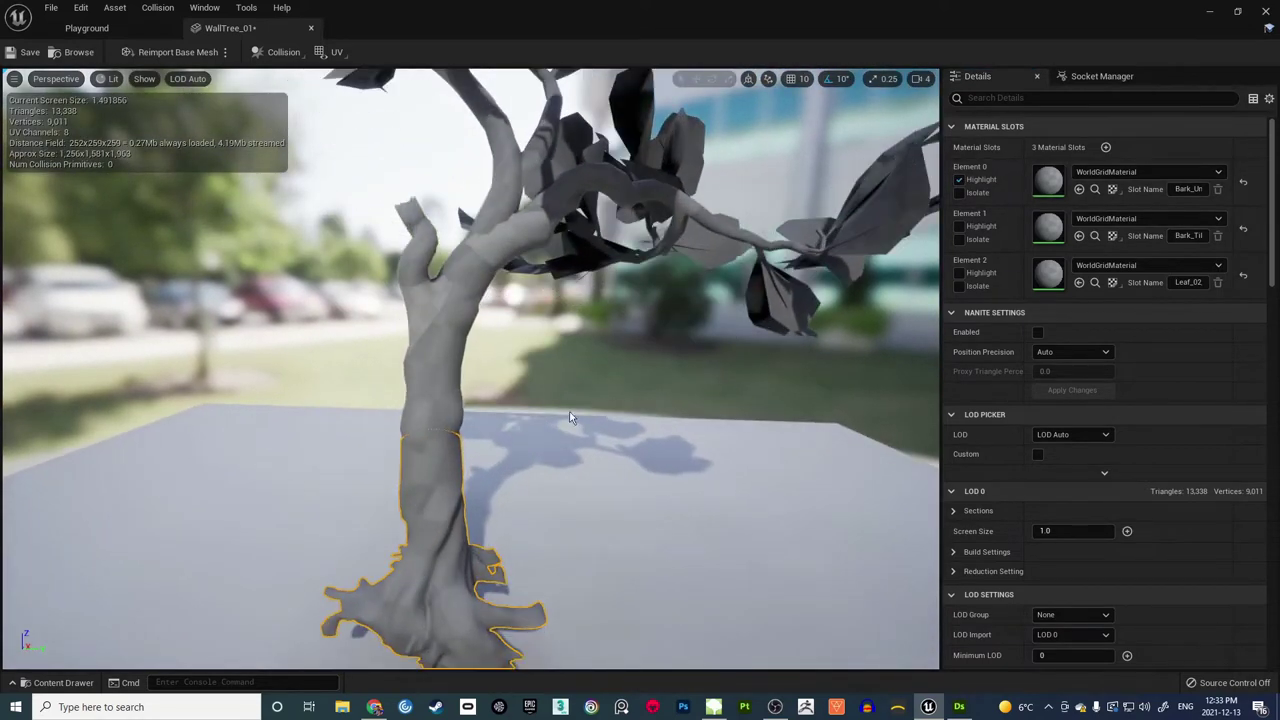
Step: Isolate material slot Element 0 to check which part of the trunk it covers, and restore the full mesh view
scroll(569, 418, "down", 3)
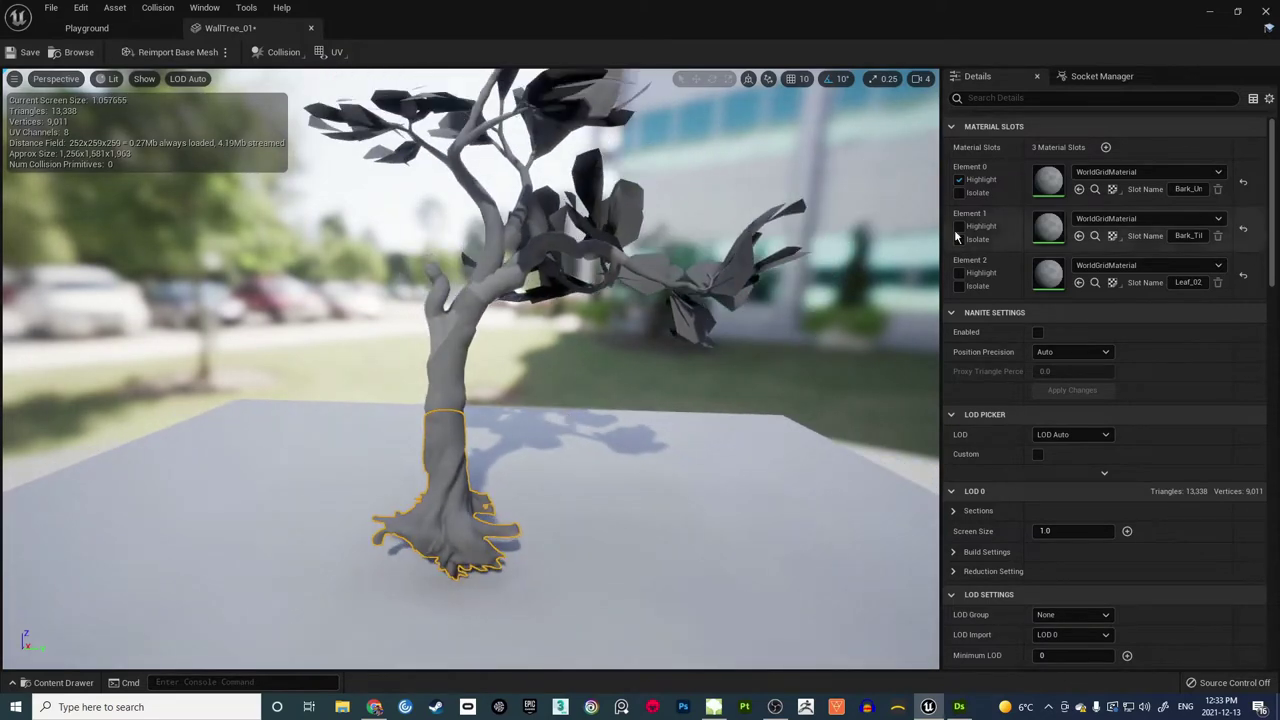
left_click(959, 180)
left_click(959, 193)
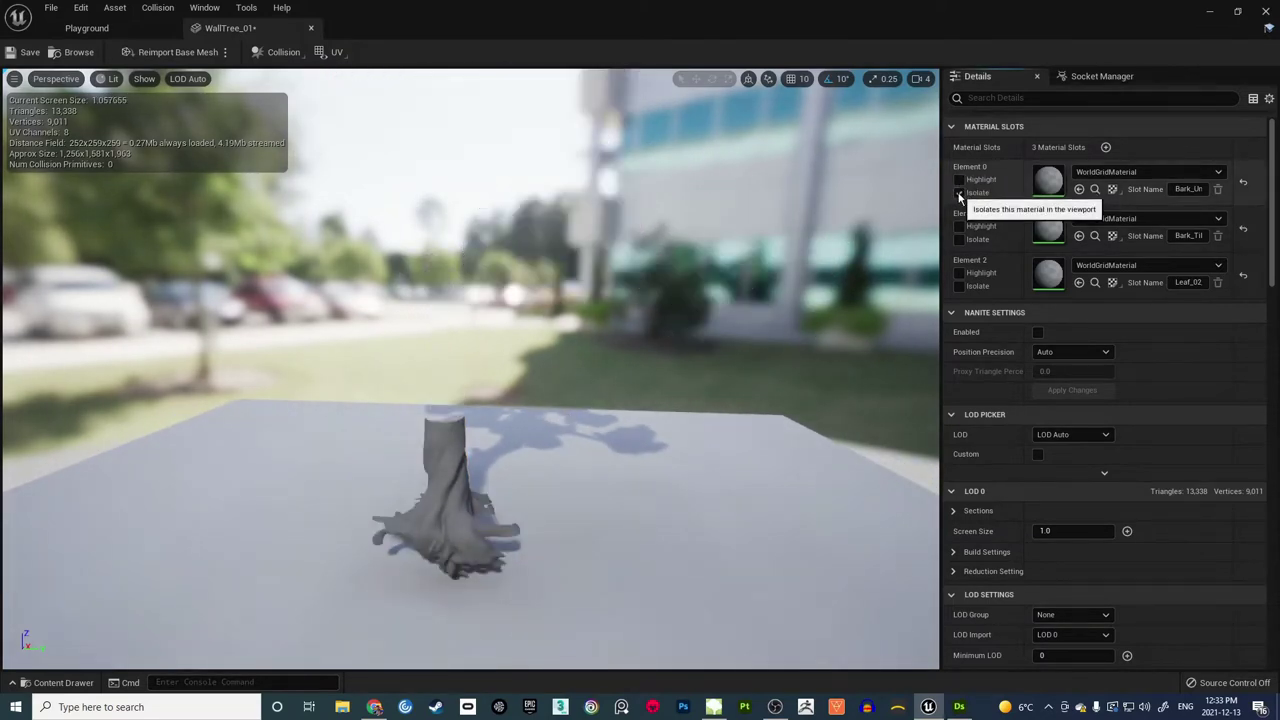
left_click_drag(597, 434, 760, 366, "alt")
left_click(959, 193)
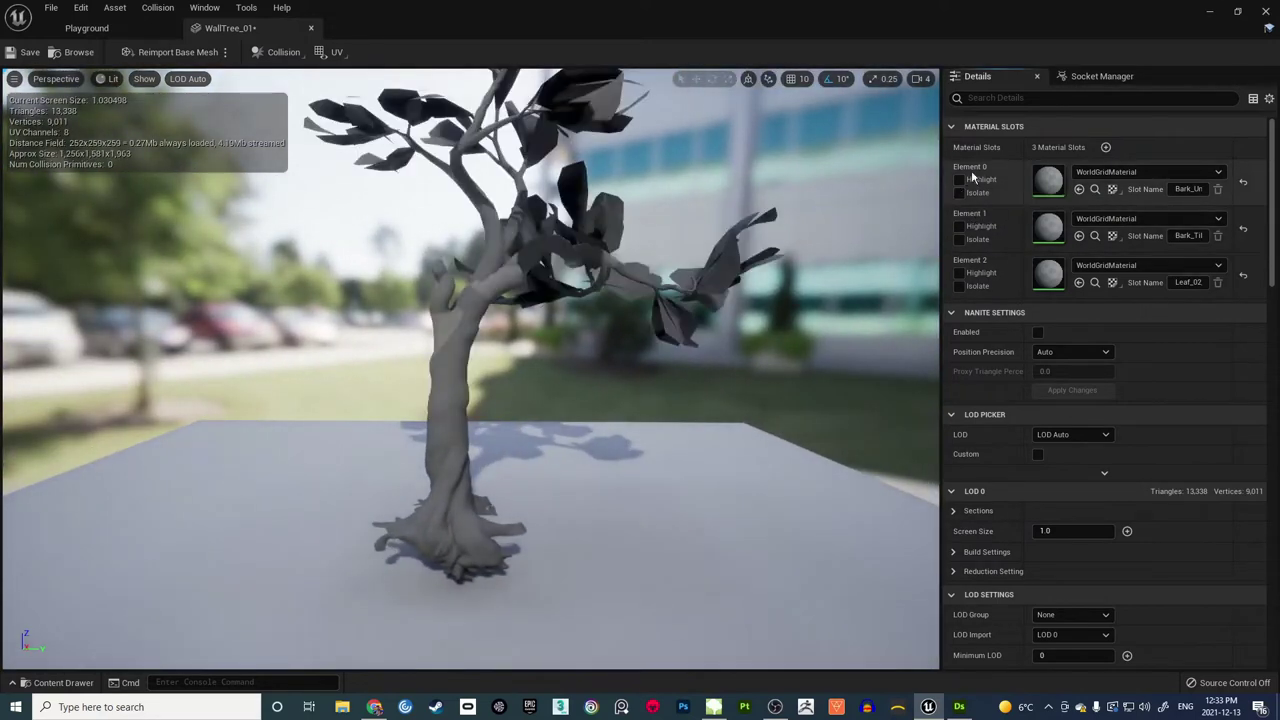
left_click(959, 180)
left_click(959, 180)
Step: Assign the Wall_Tree_Bark_Custom_01 material to slot Element 0 of the WallTree_01 mesh
left_click(1140, 173)
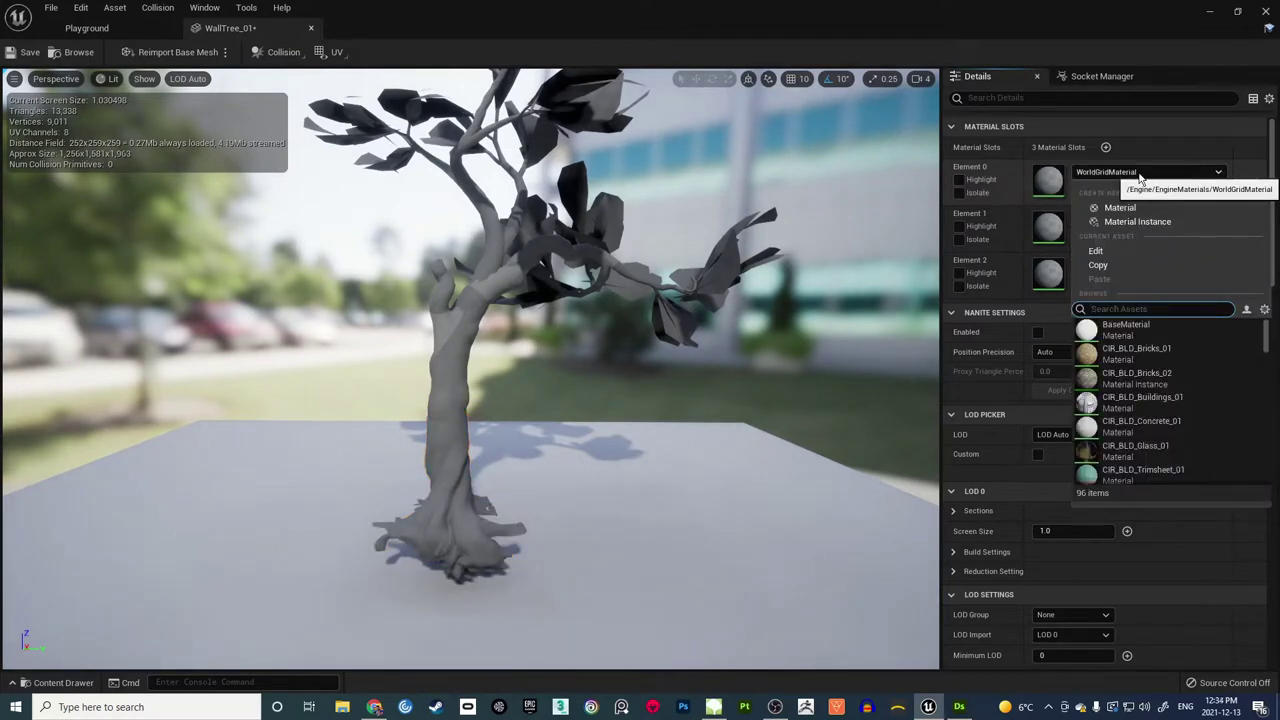
type("tree")
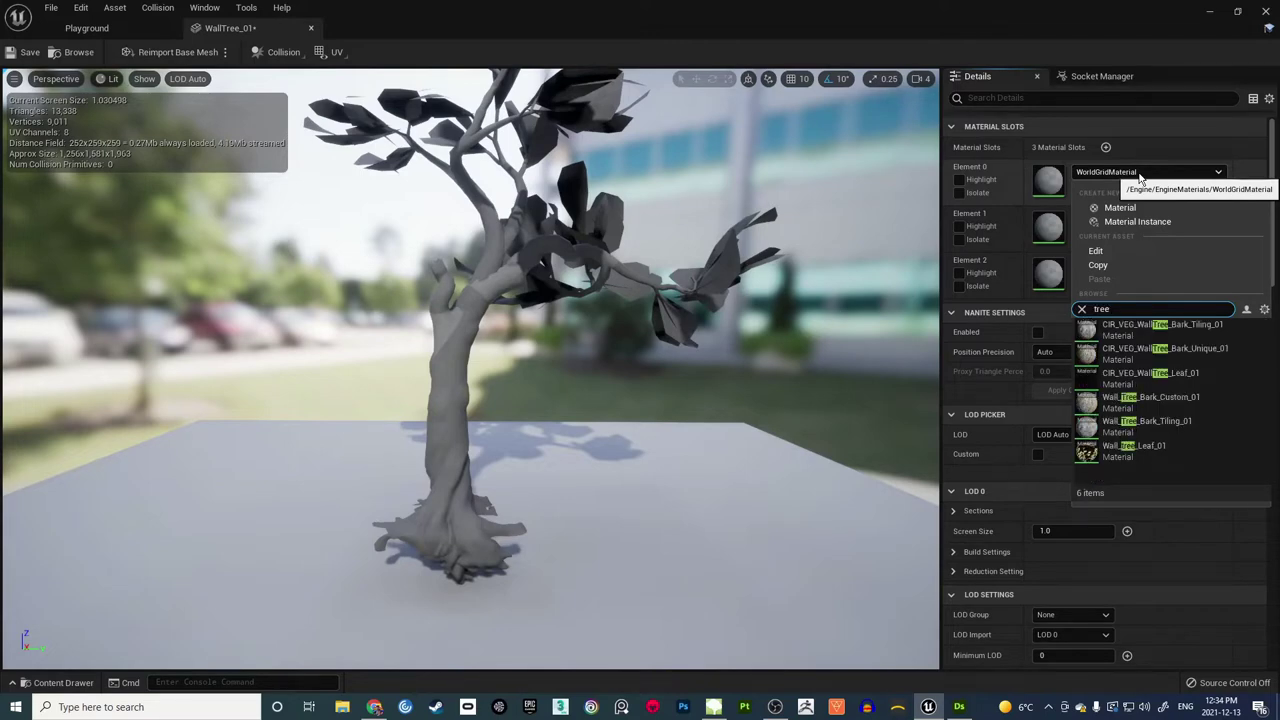
left_click(1172, 403)
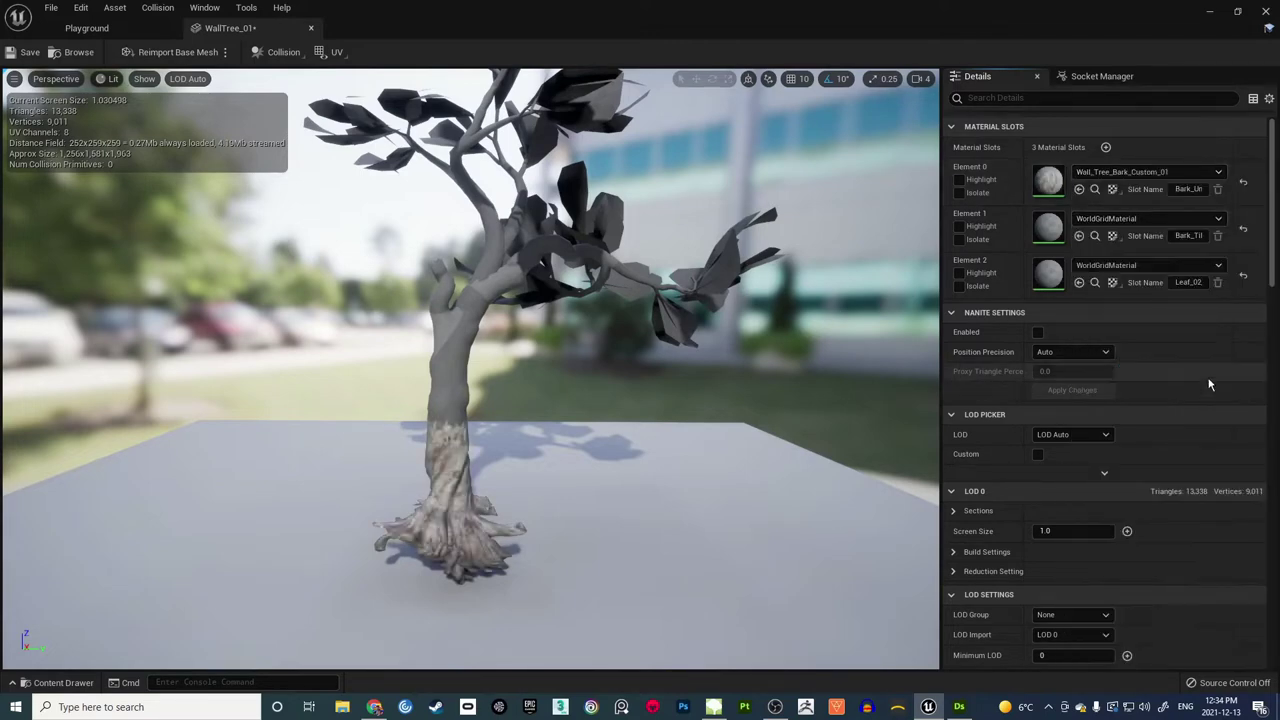
Step: Check the bark on the trunk base and assign Wall_Tree_Bark_Tiling_01 to slot Element 1
mouse_move(487, 415)
left_mouse_down("alt")
mouse_move(700, 405)
mouse_move(487, 415)
left_mouse_up("alt")
right_click_drag(487, 420, 570, 420, "alt")
middle_click_drag(487, 420, 430, 560)
left_click_drag(470, 400, 450, 420, "alt")
scroll(547, 305, "down", 4)
middle_click_drag(547, 305, 547, 240)
middle_click_drag(477, 447, 462, 375)
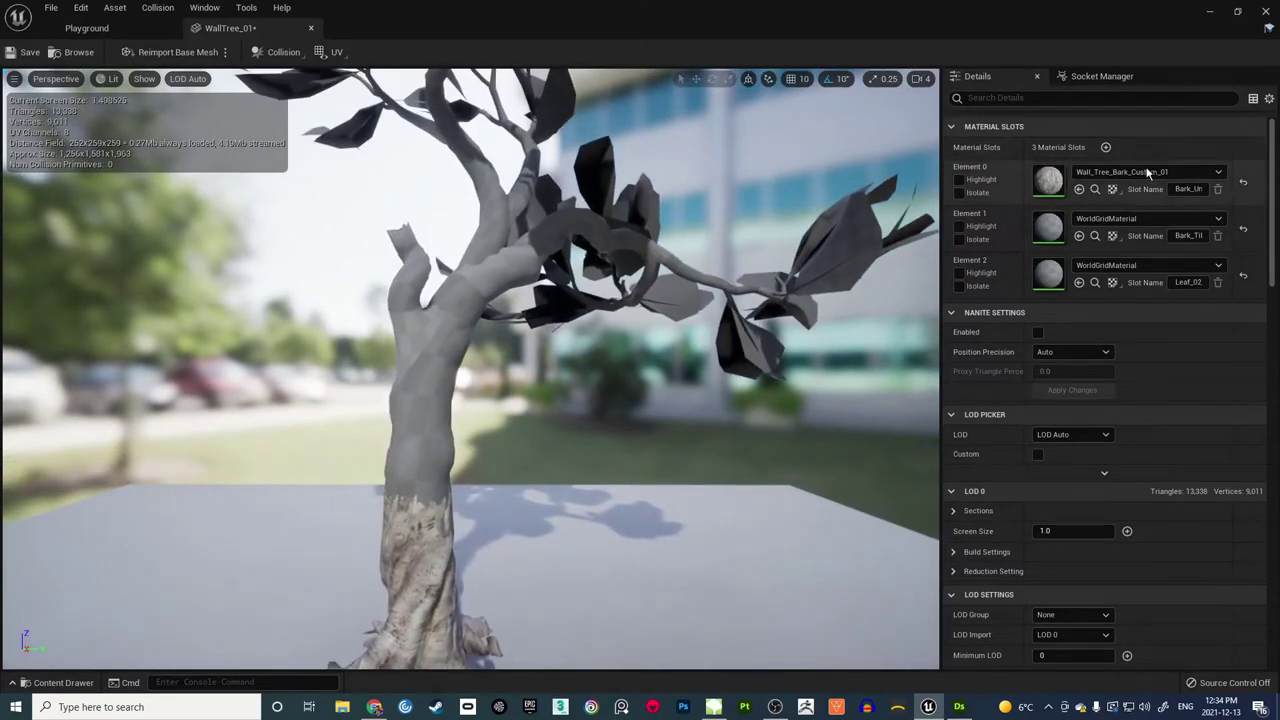
left_click(1145, 218)
type("wall_tree")
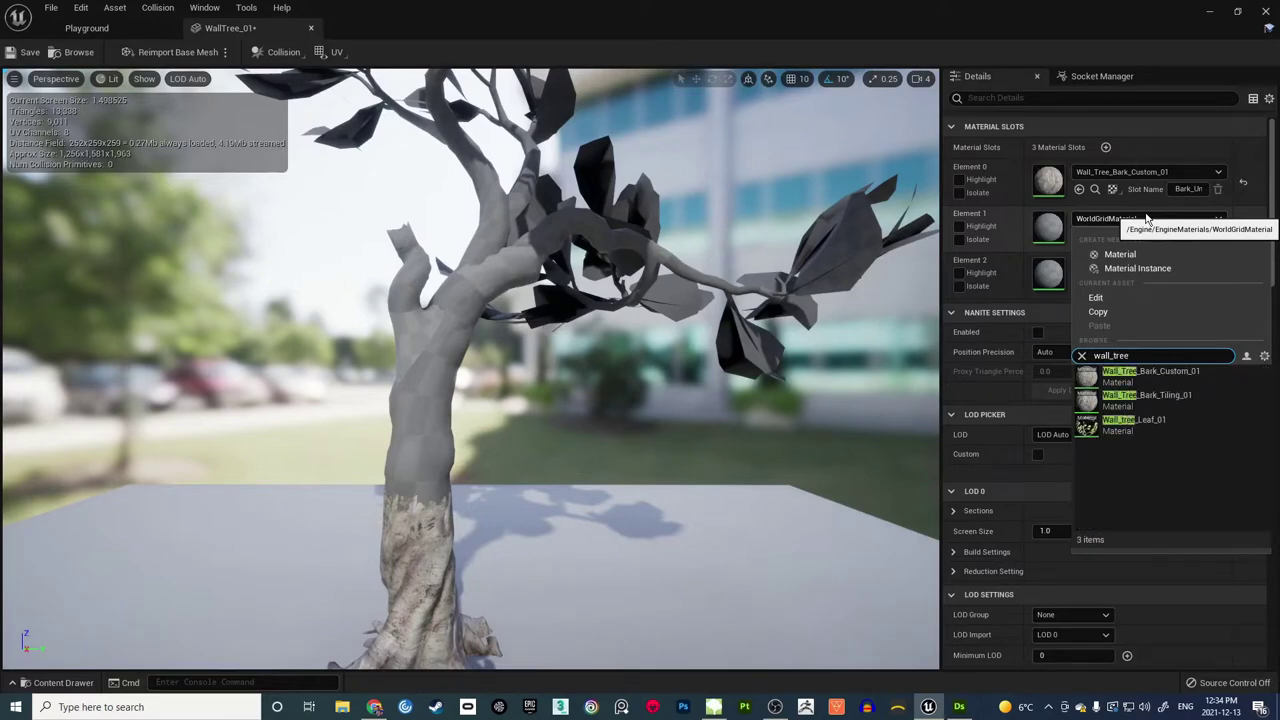
left_click(1159, 400)
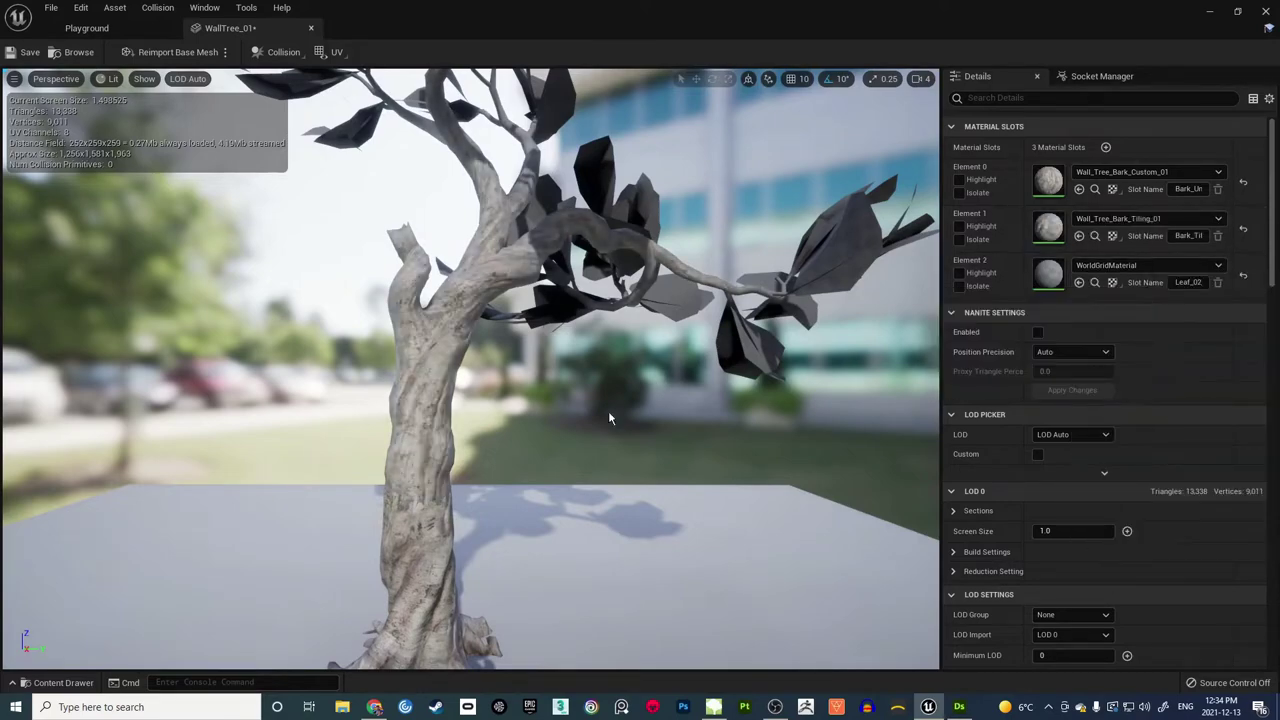
Step: Highlight and isolate slot Element 2 in turn to identify the geometry it covers, and restore the full mesh view
left_click_drag(584, 358, 650, 362)
left_click_drag(470, 300, 545, 405, "alt")
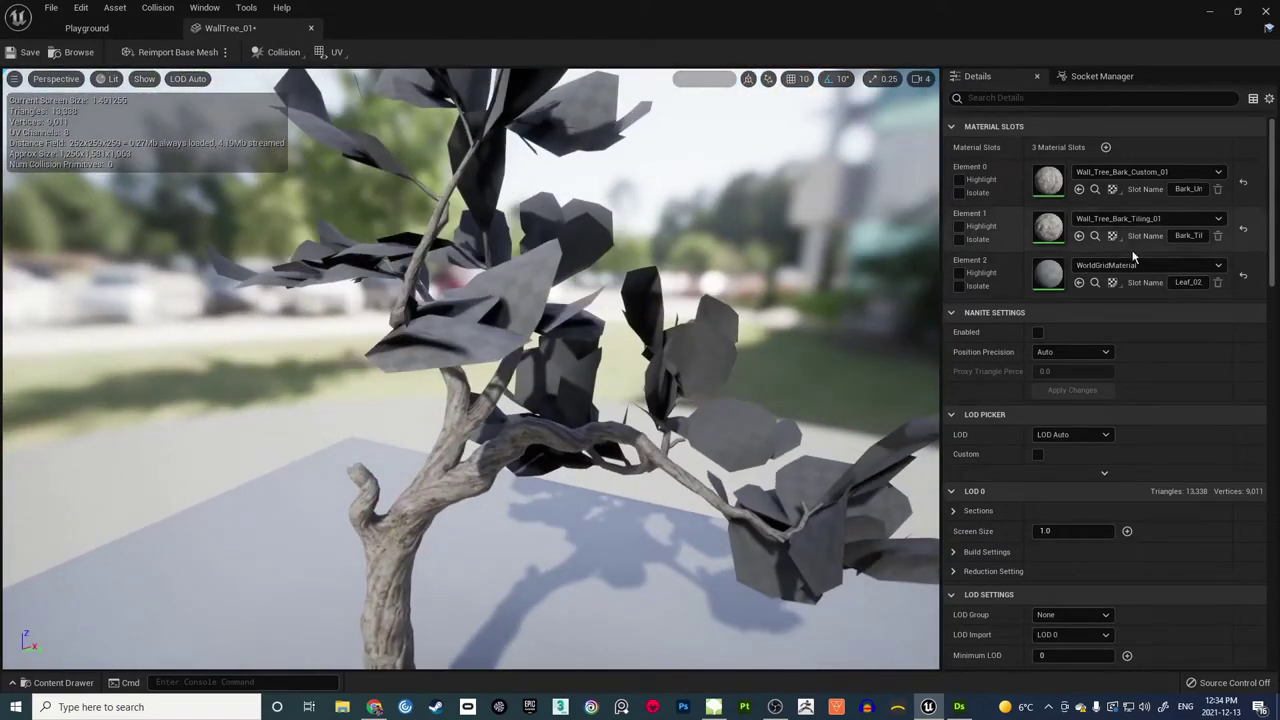
left_click(960, 274)
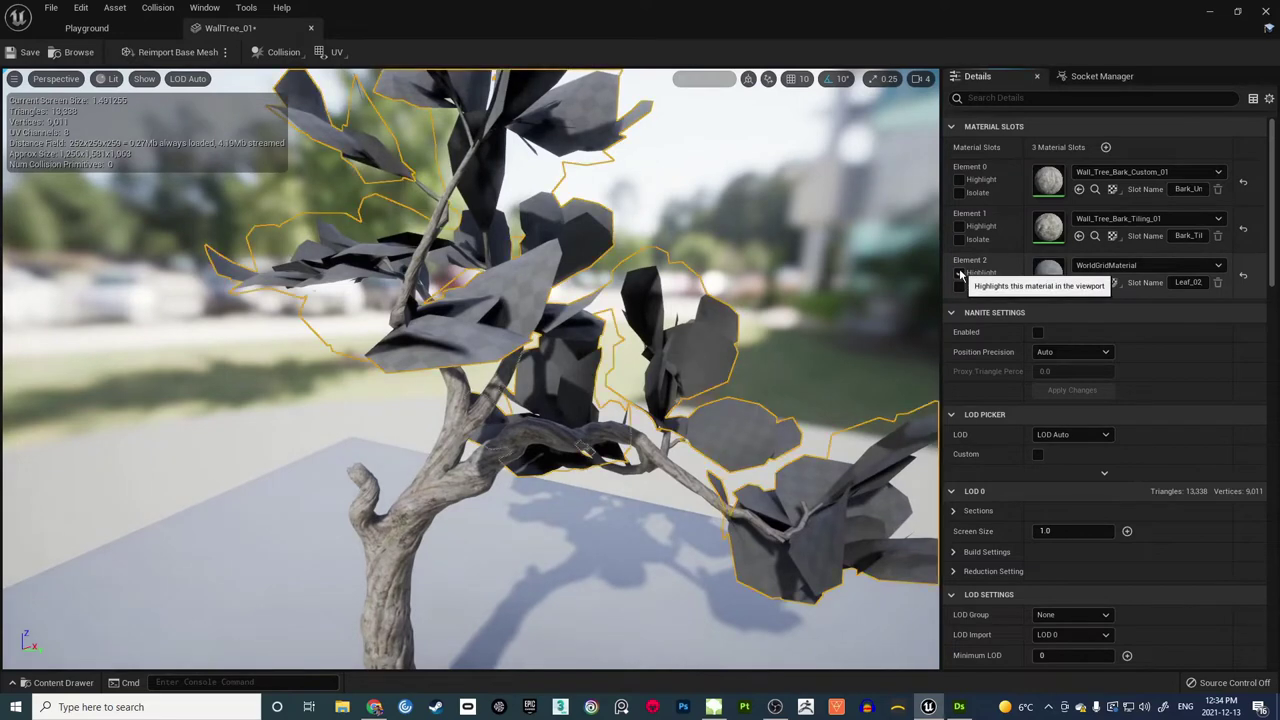
left_click(960, 274)
left_click(960, 287)
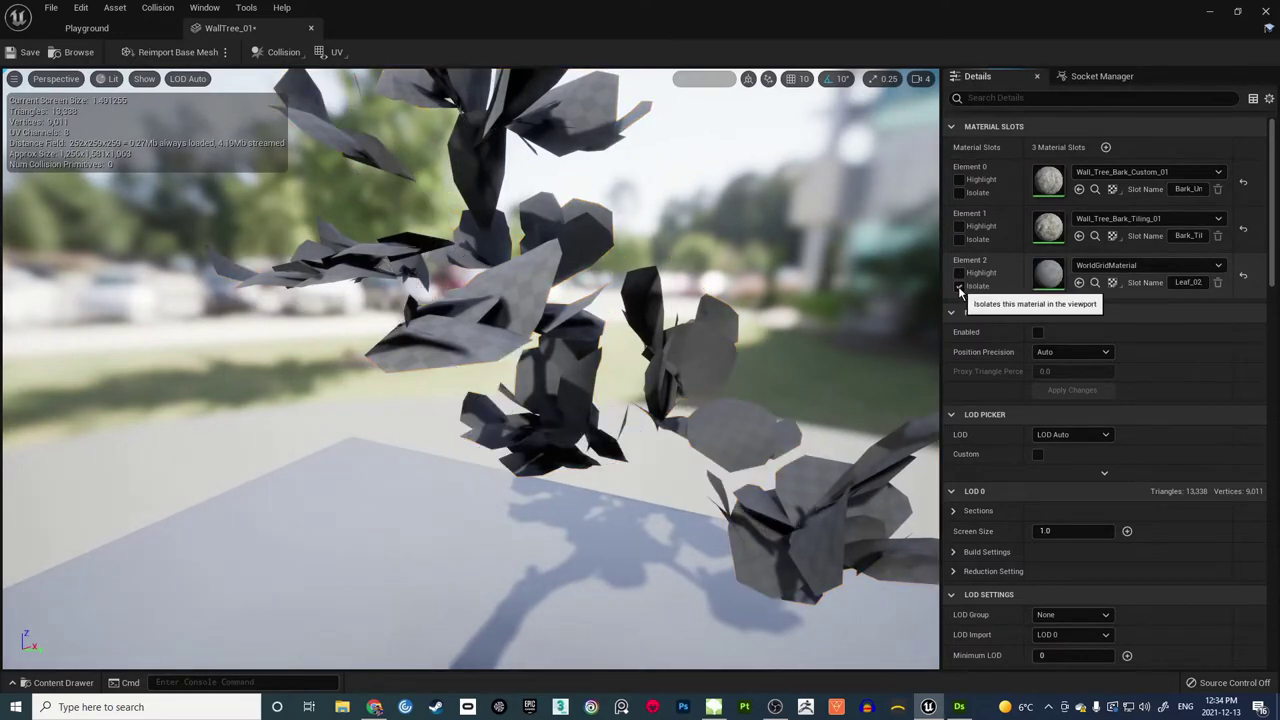
left_click(960, 287)
Step: Assign the Wall_tree_Leaf_01 material to slot Element 2 of the WallTree_01 mesh
left_click(1122, 266)
type("wall_tre")
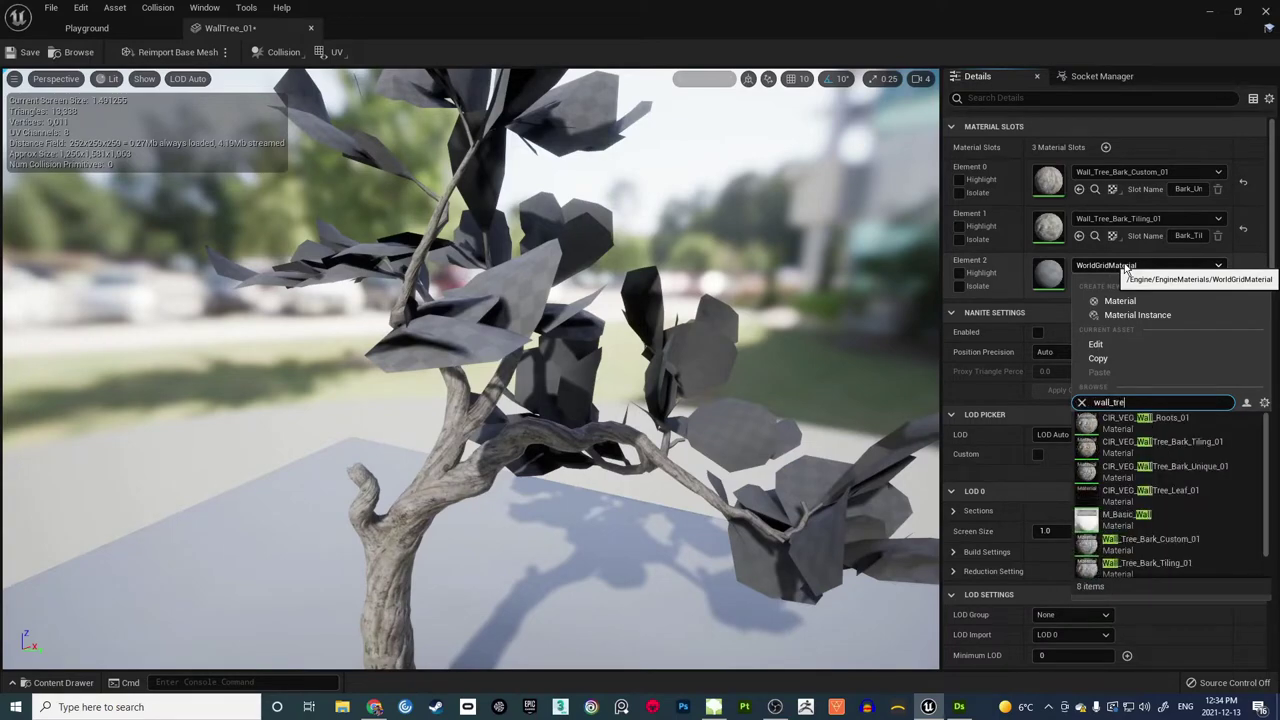
type("e")
left_click(1150, 466)
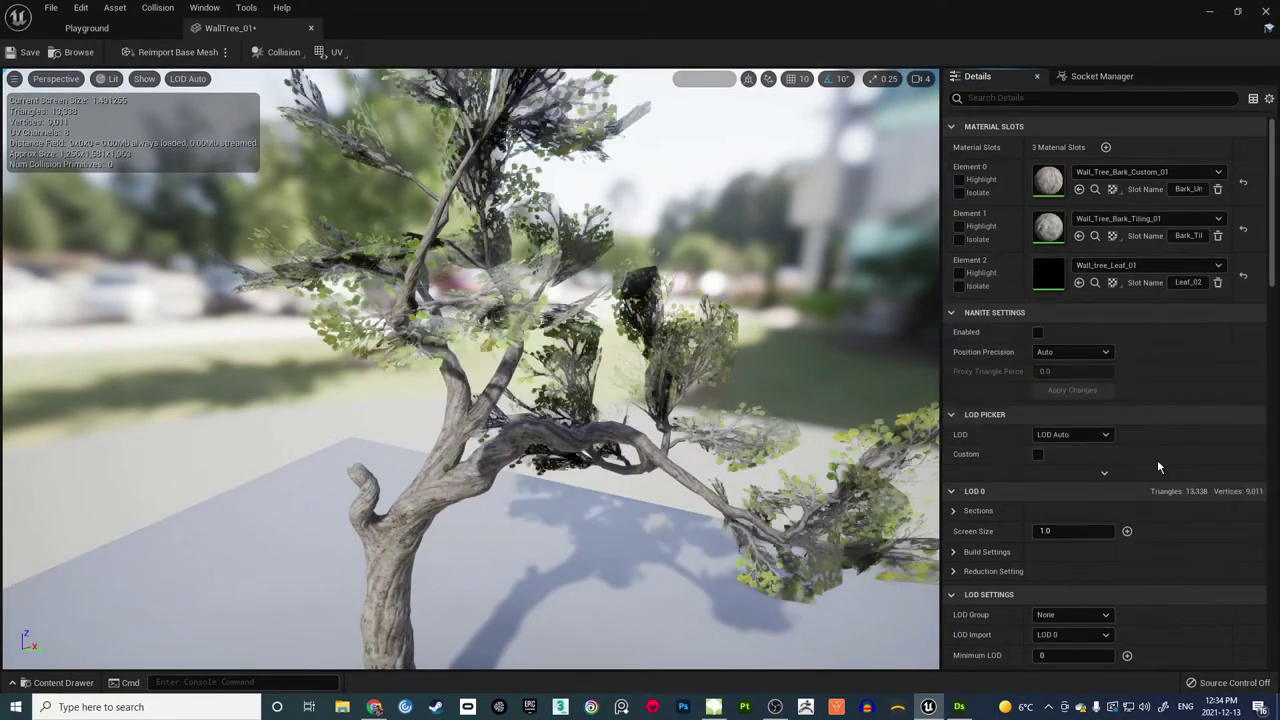
Step: Check the fully textured tree, save the WallTree_01 static mesh and close its editor
left_click_drag(580, 344, 920, 344, "alt")
left_click_drag(390, 350, 115, 357)
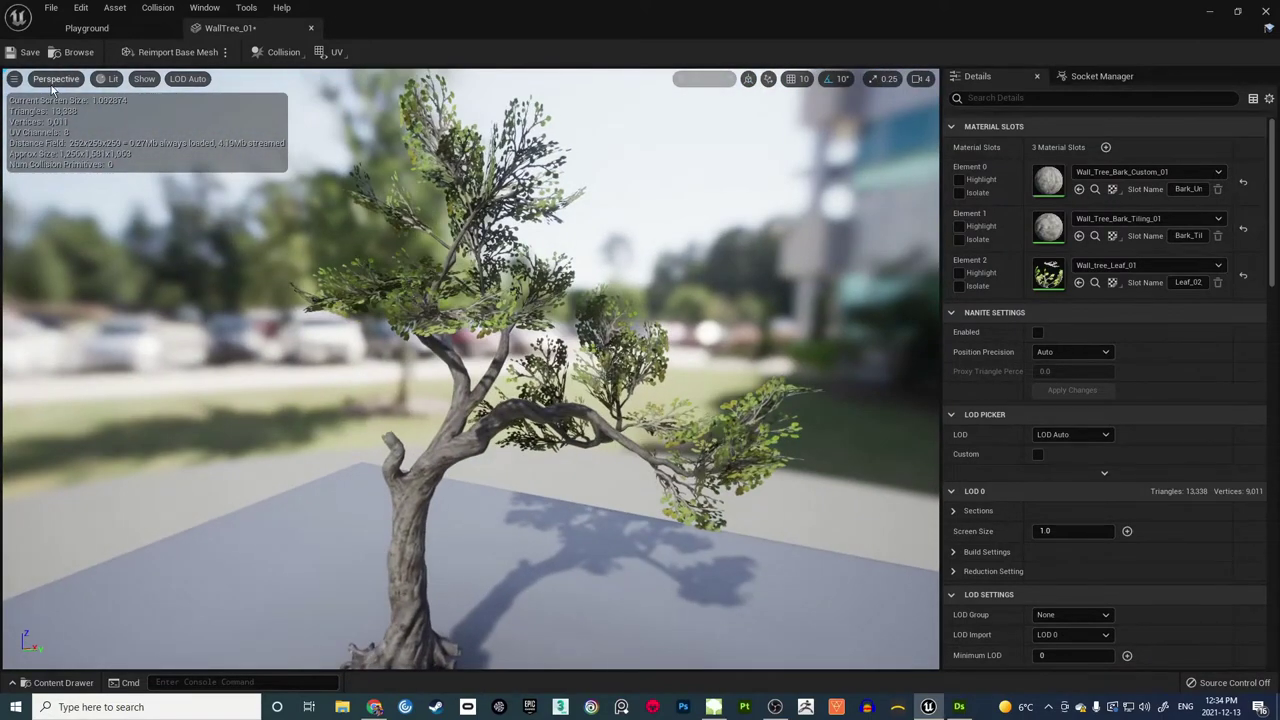
left_click(24, 52)
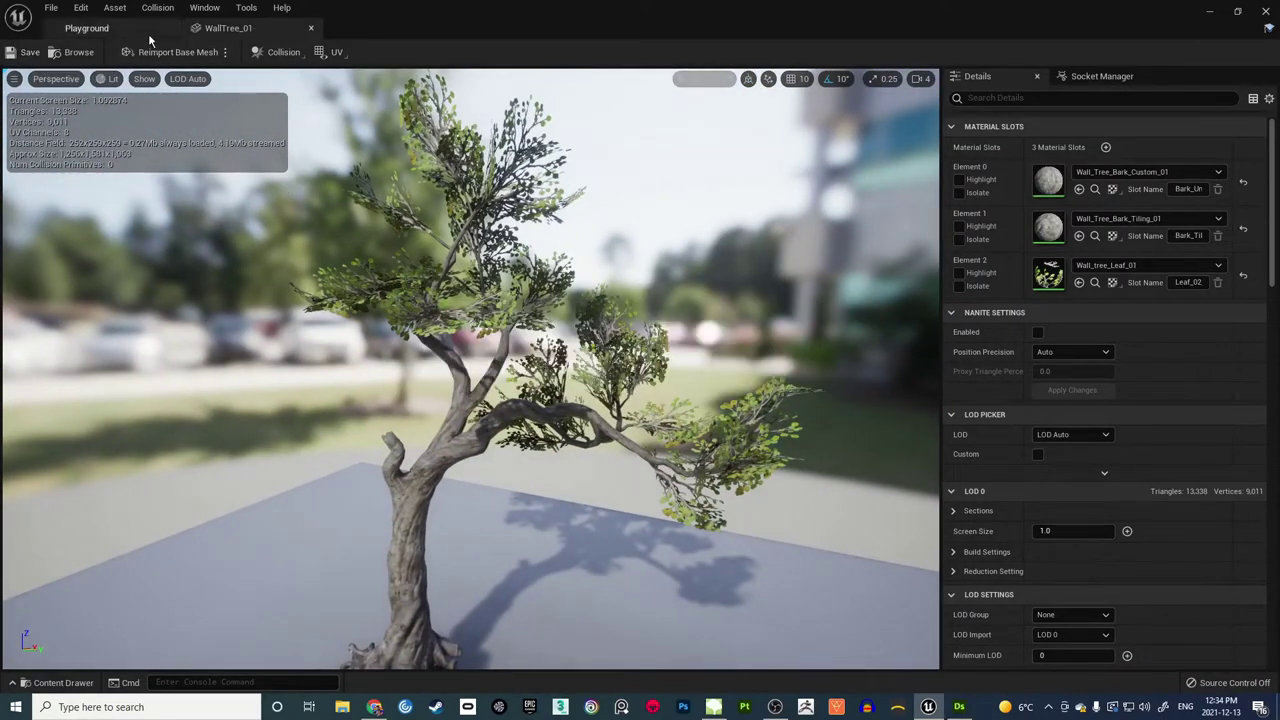
left_click(311, 29)
Step: Place the WallTree_01 static mesh in the Playground level near the VEGETATION floor label
right_click_drag(635, 388, 545, 345)
key("s")
key("w")
key("w")
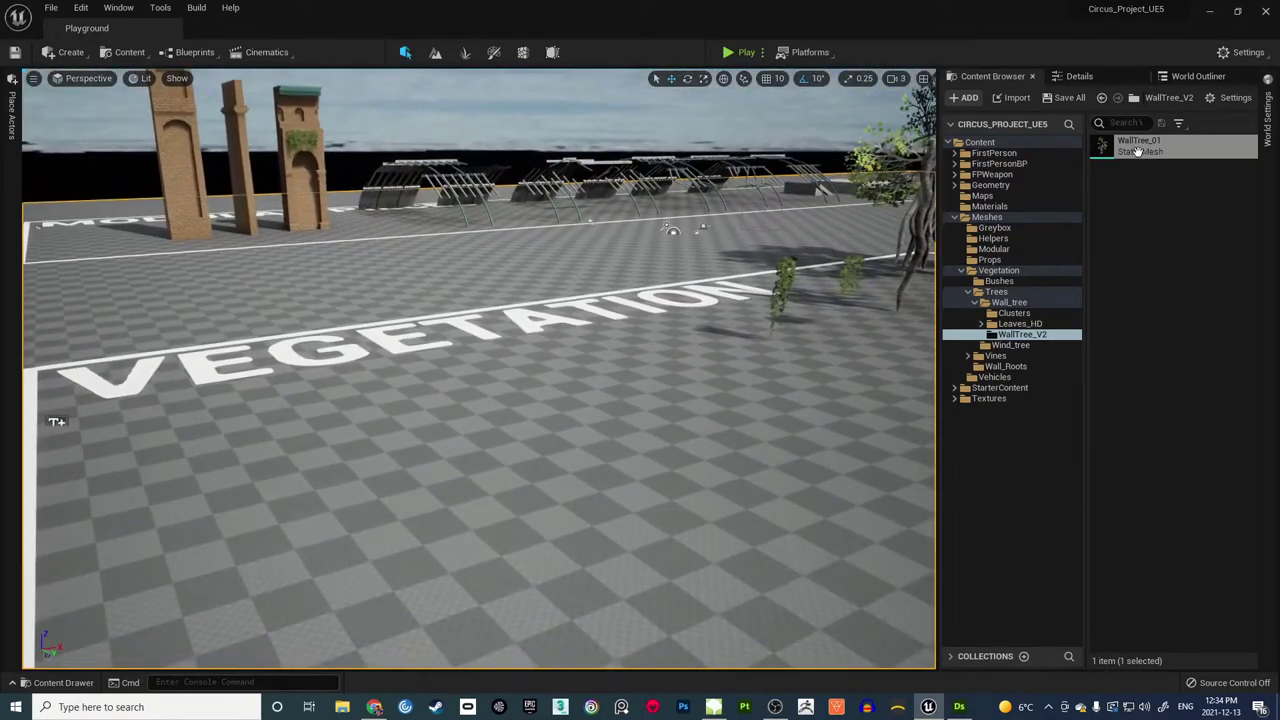
mouse_move(1145, 143)
left_click_drag(1145, 143, 455, 490)
Step: Examine the placed wall tree's foliage, branches and trunk up close and from a distance in the level
left_click_drag(645, 440, 652, 444)
key("s")
right_click_drag(652, 444, 652, 395)
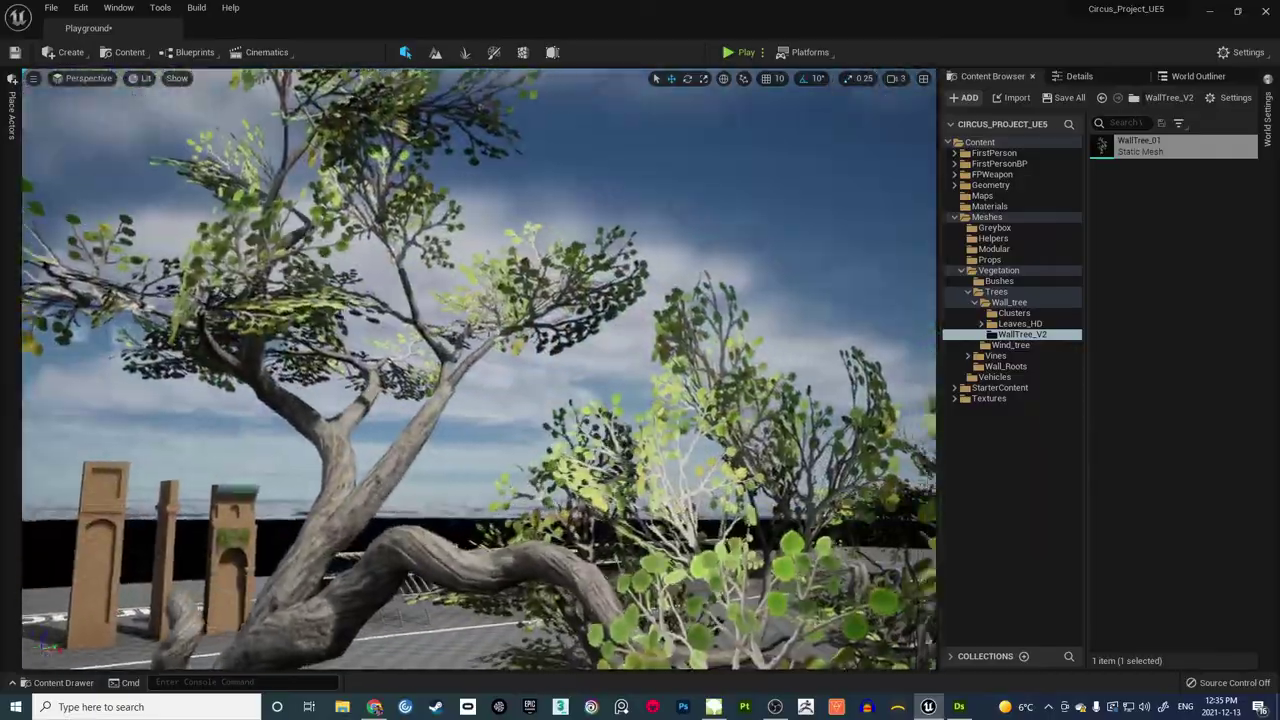
key("s")
right_click_drag(652, 395, 670, 305)
key("d")
key("w")
key("a")
key("w")
key("d")
key("w")
key("w")
key("s")
left_click_drag(420, 590, 430, 596, "alt")
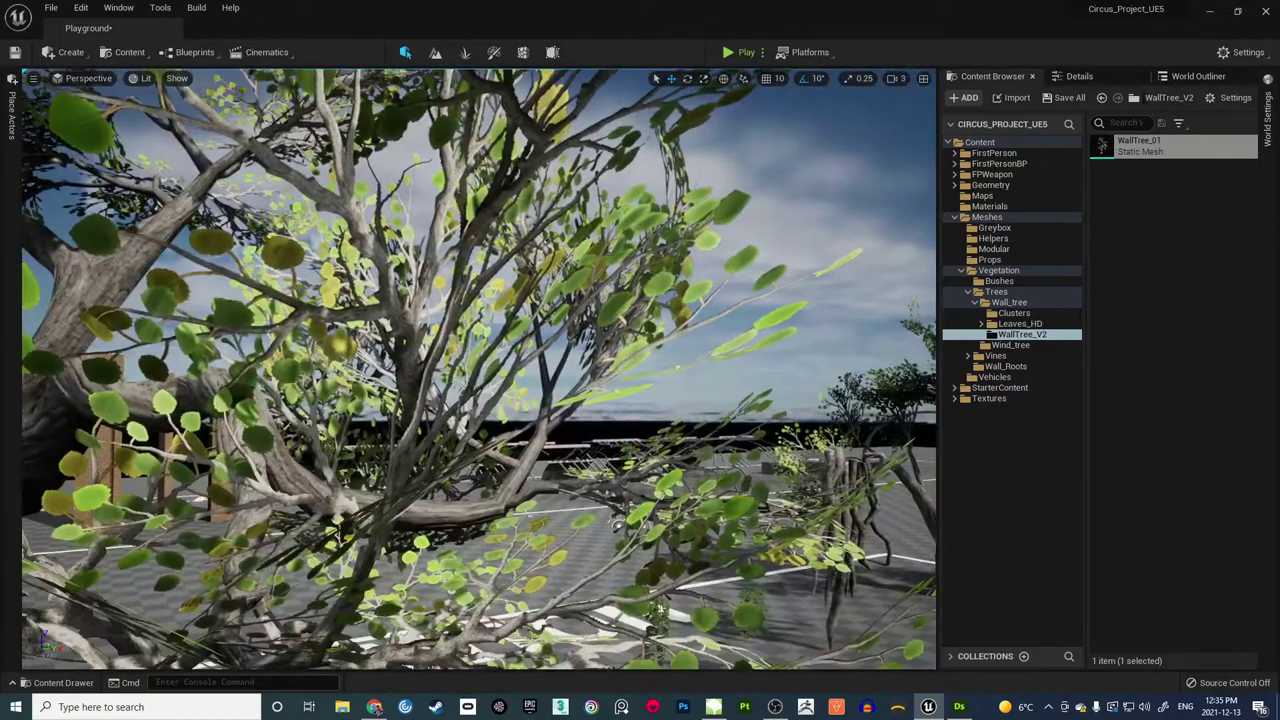
key("s")
mouse_move(600, 400)
right_mouse_down()
mouse_move(645, 385)
mouse_move(545, 400)
mouse_move(590, 408)
right_mouse_up()
key("w")
key("s")
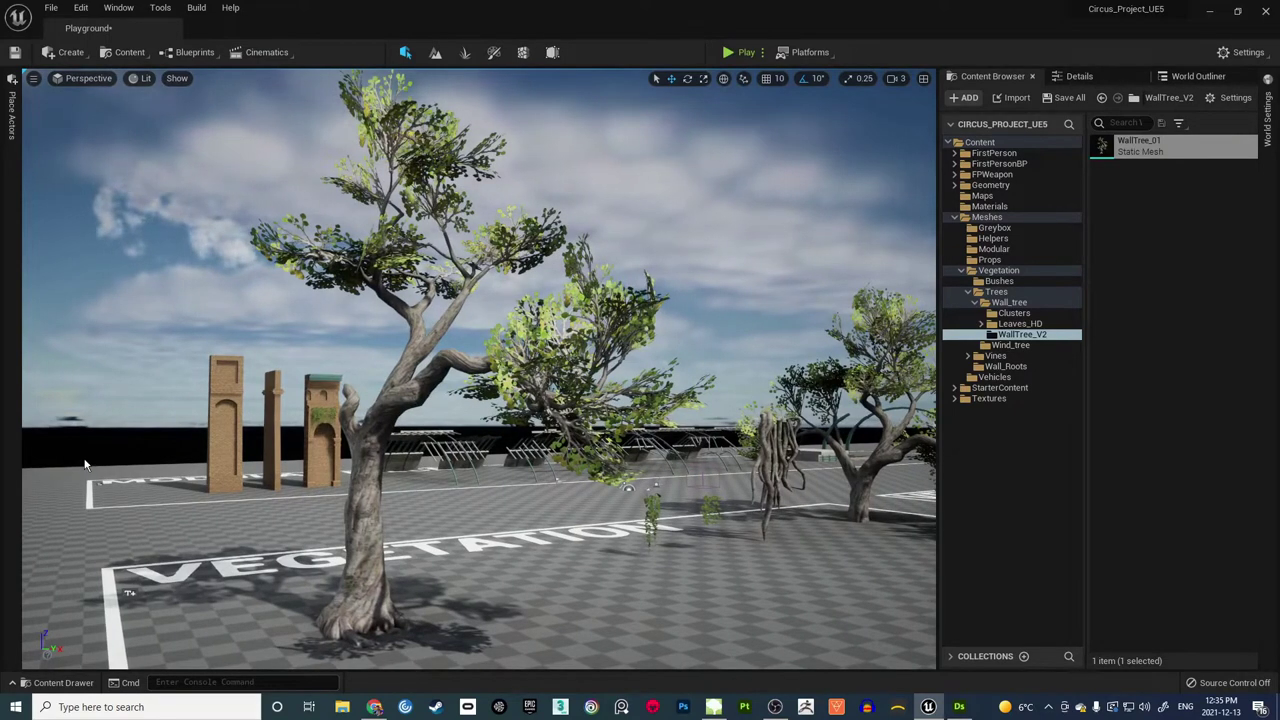
Step: Save the Playground level and add a Wind Directional Source actor on the ground beside the tree
key("ctrl+s")
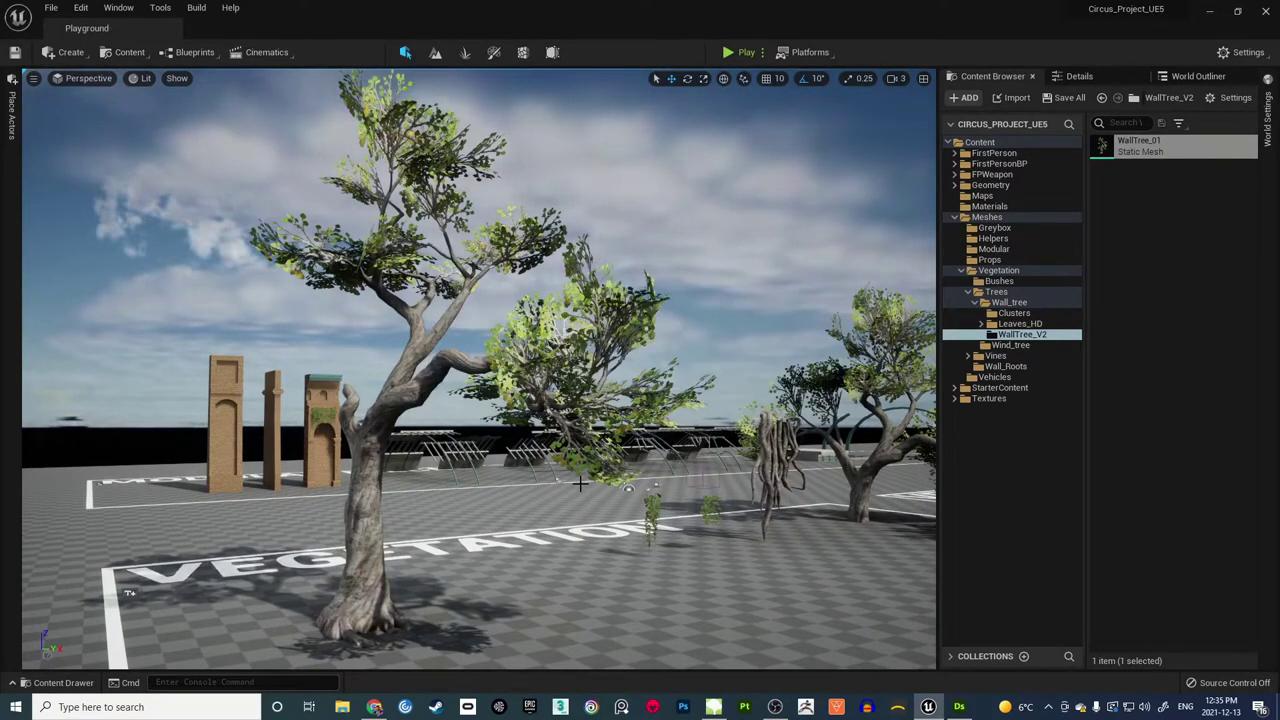
mouse_move(590, 408)
right_mouse_down()
mouse_move(620, 405)
mouse_move(575, 425)
right_mouse_up()
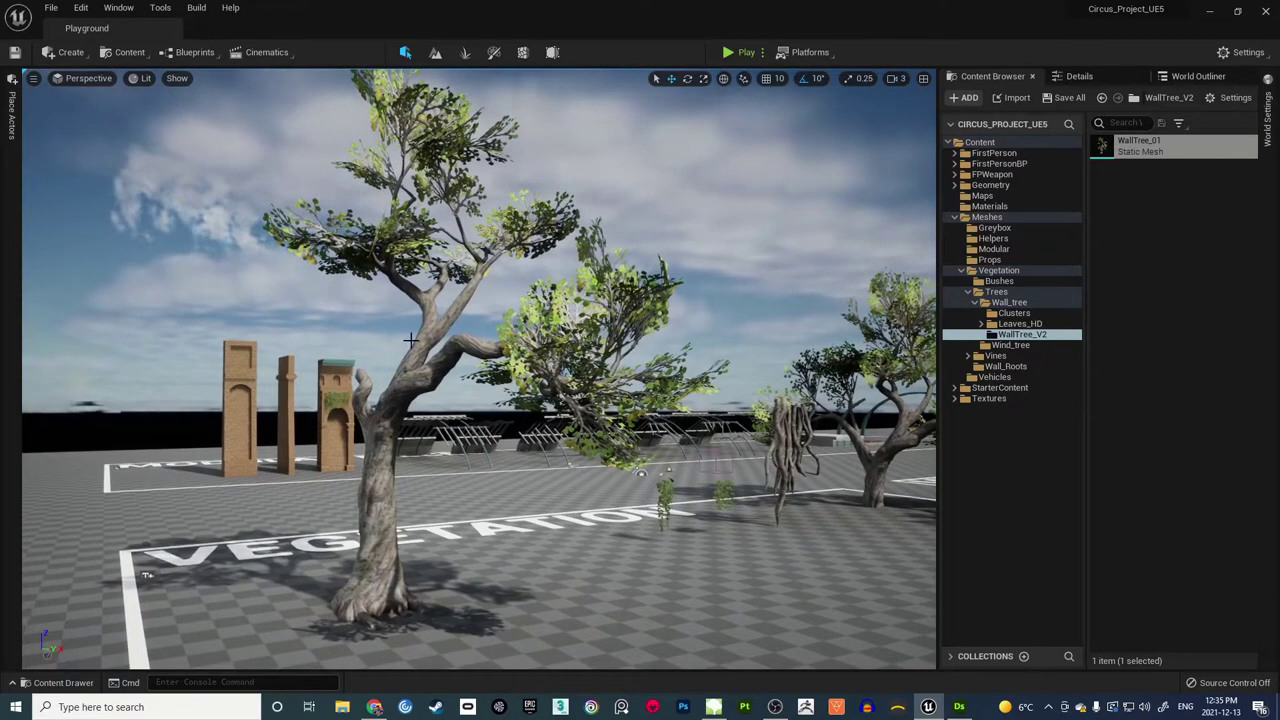
left_click(10, 120)
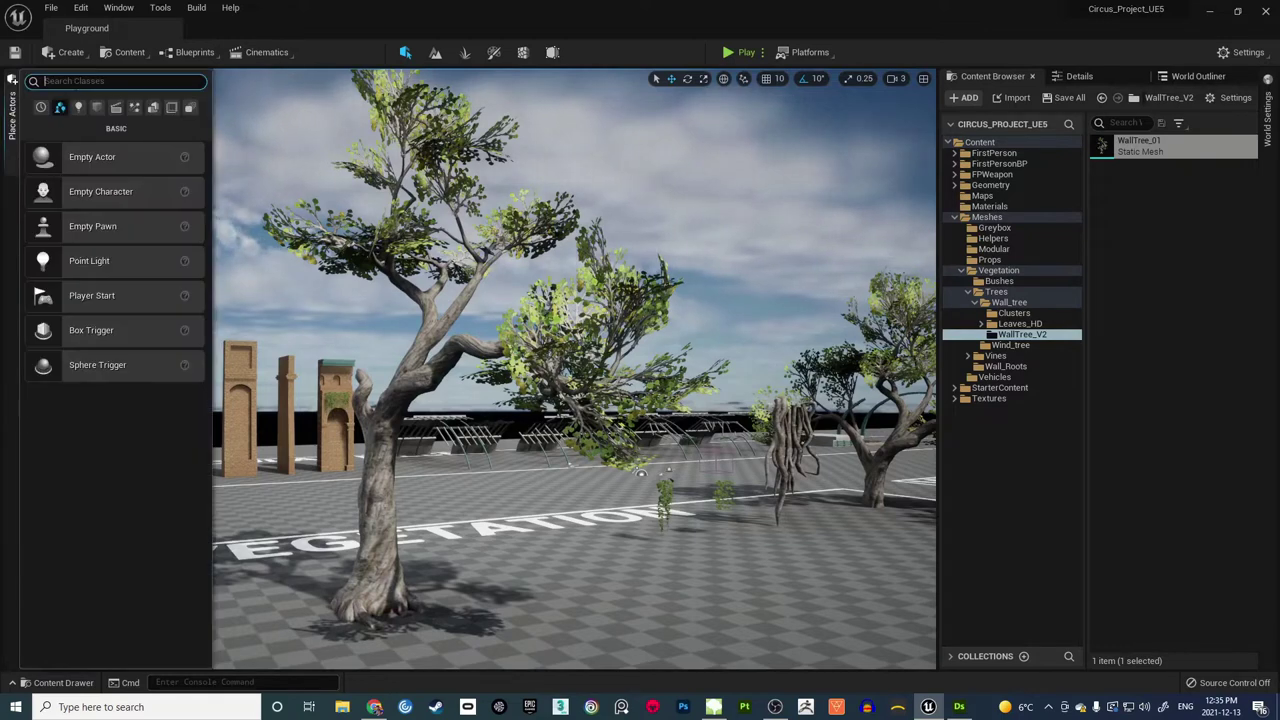
type("wind")
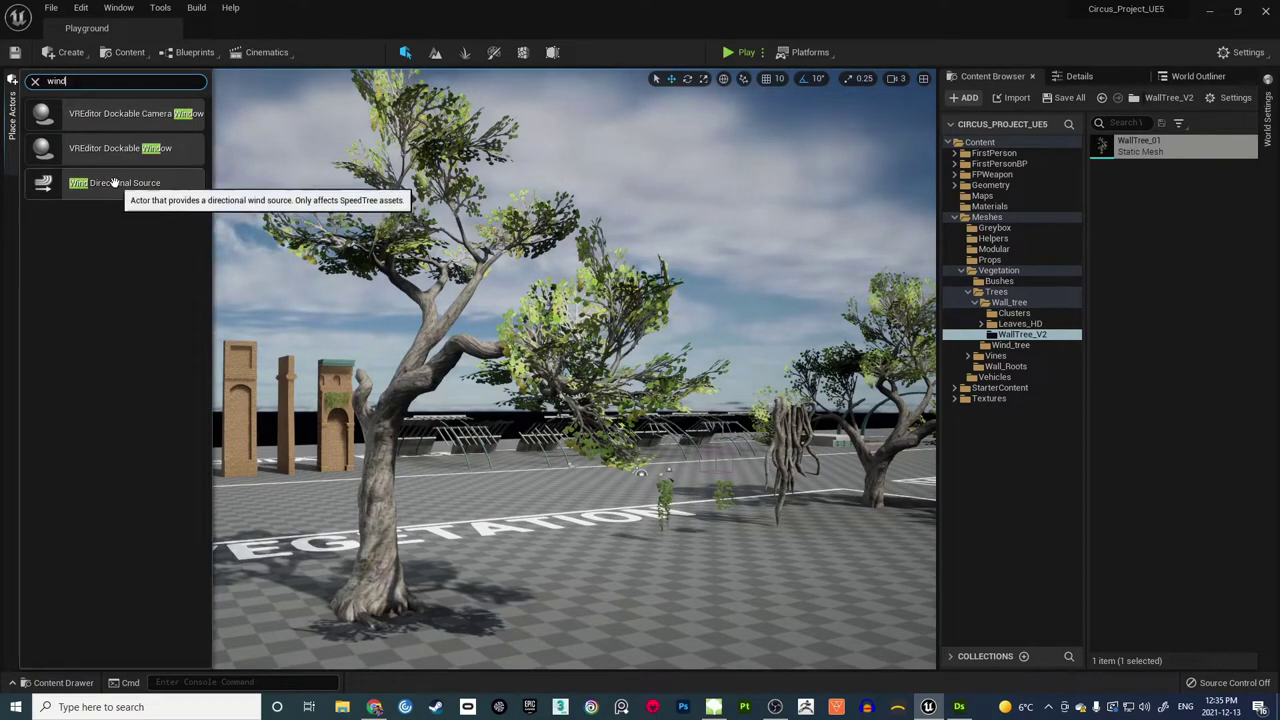
left_click_drag(100, 177, 452, 657)
Step: Examine how the tree's leaves and branches respond to the wind source
right_click_drag(576, 545, 652, 665)
key("e")
right_click_drag(479, 369, 480, 285)
key("w")
key("w")
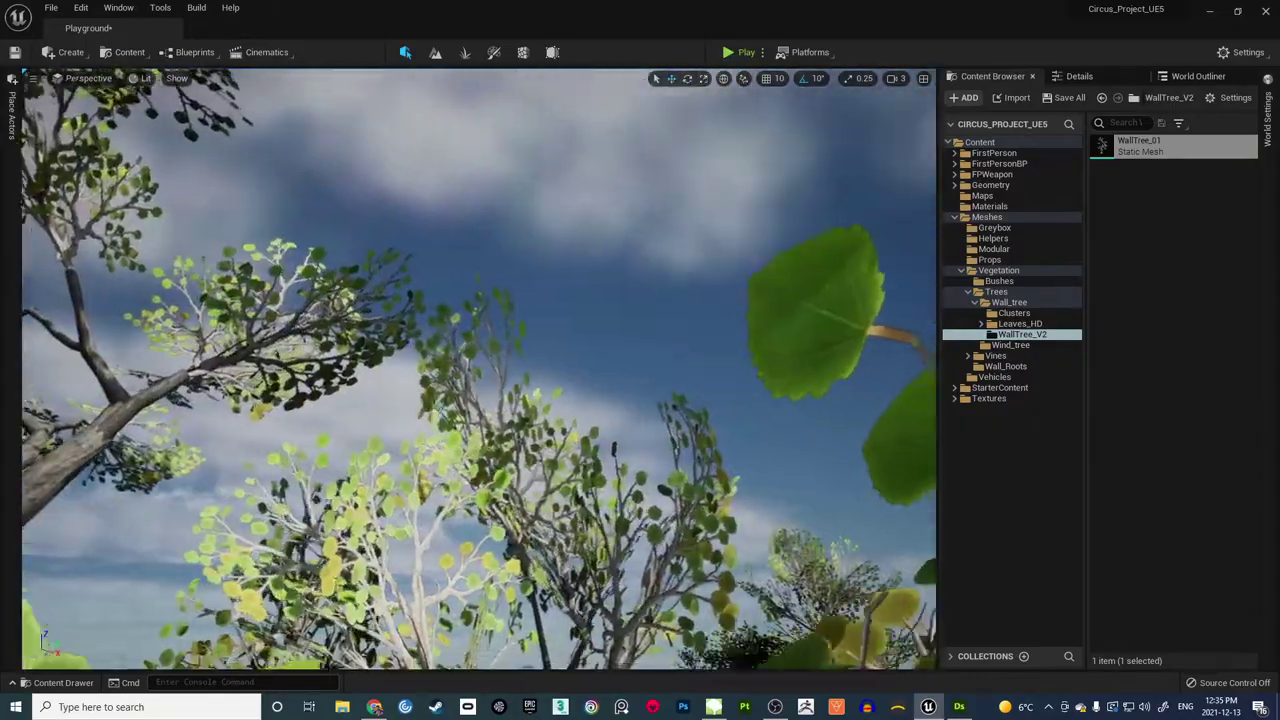
mouse_move(650, 490)
right_mouse_down()
mouse_move(650, 520)
mouse_move(640, 495)
right_mouse_up()
right_click_drag(429, 595, 440, 630)
right_click_drag(492, 457, 492, 457)
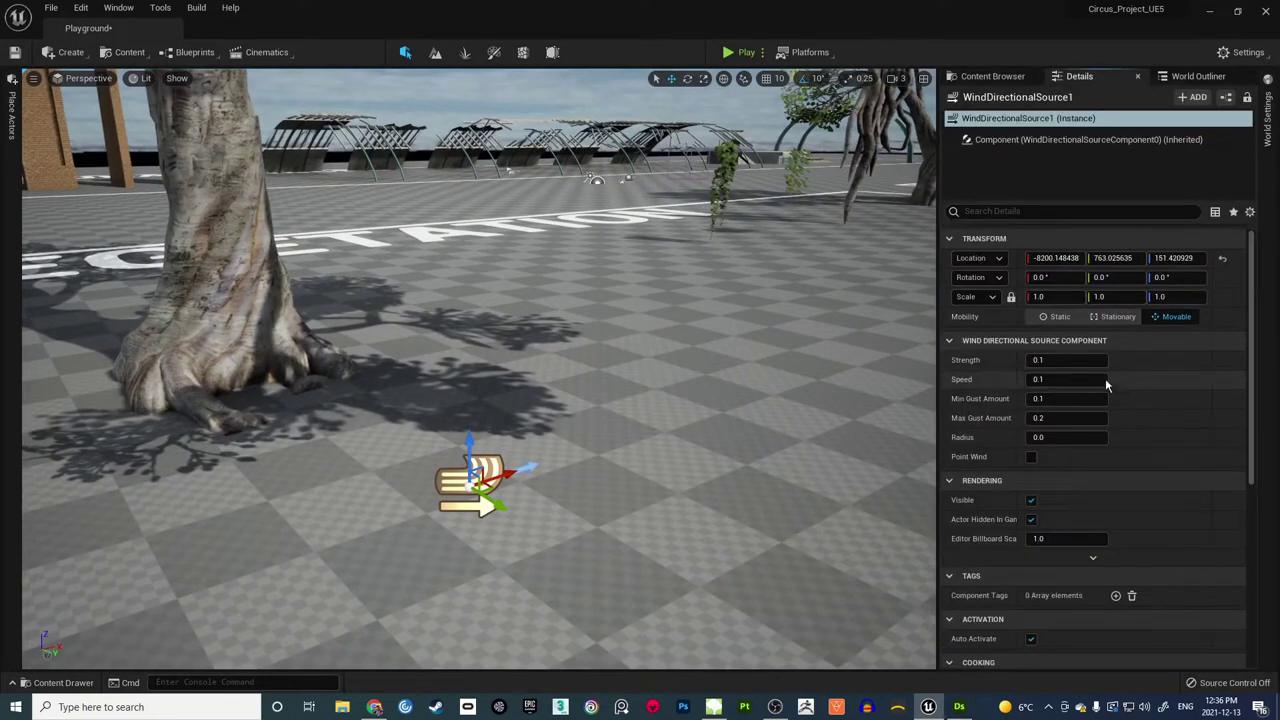
Step: Set the wind source's Strength to 0.25, Speed to 0.2 and Min Gust Amount to 0.2
left_click(1047, 361)
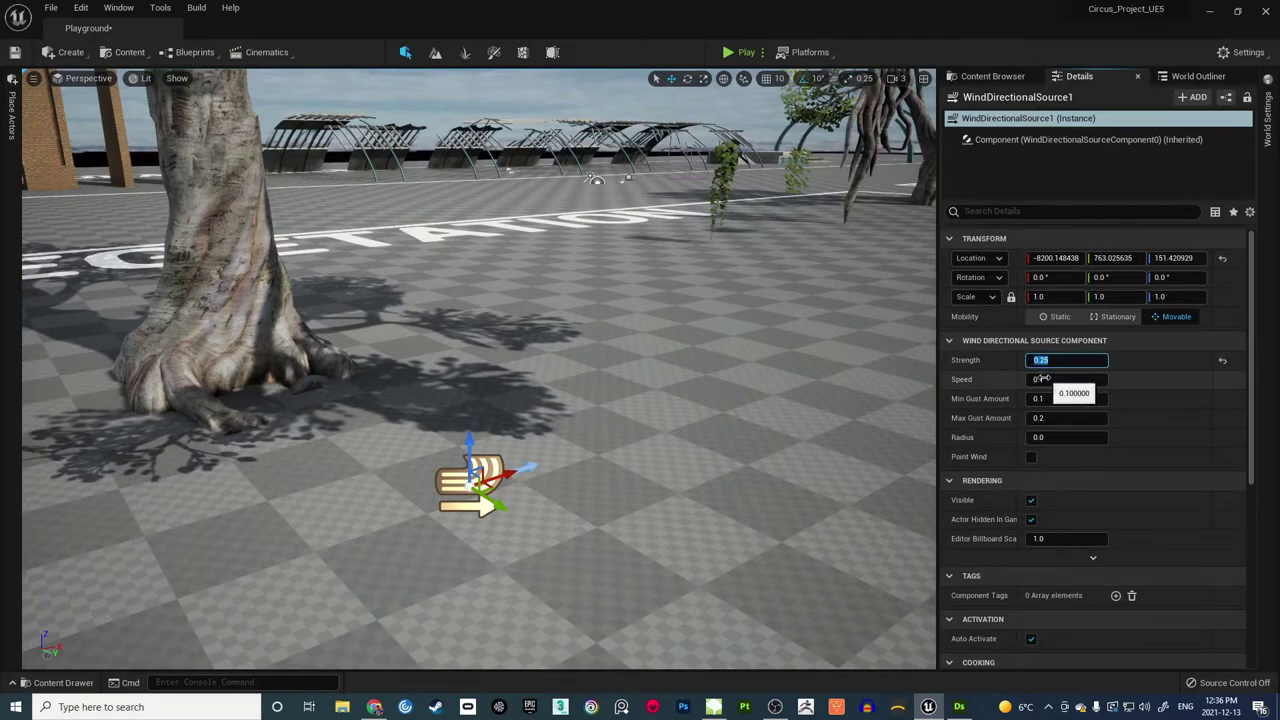
left_click(1042, 380)
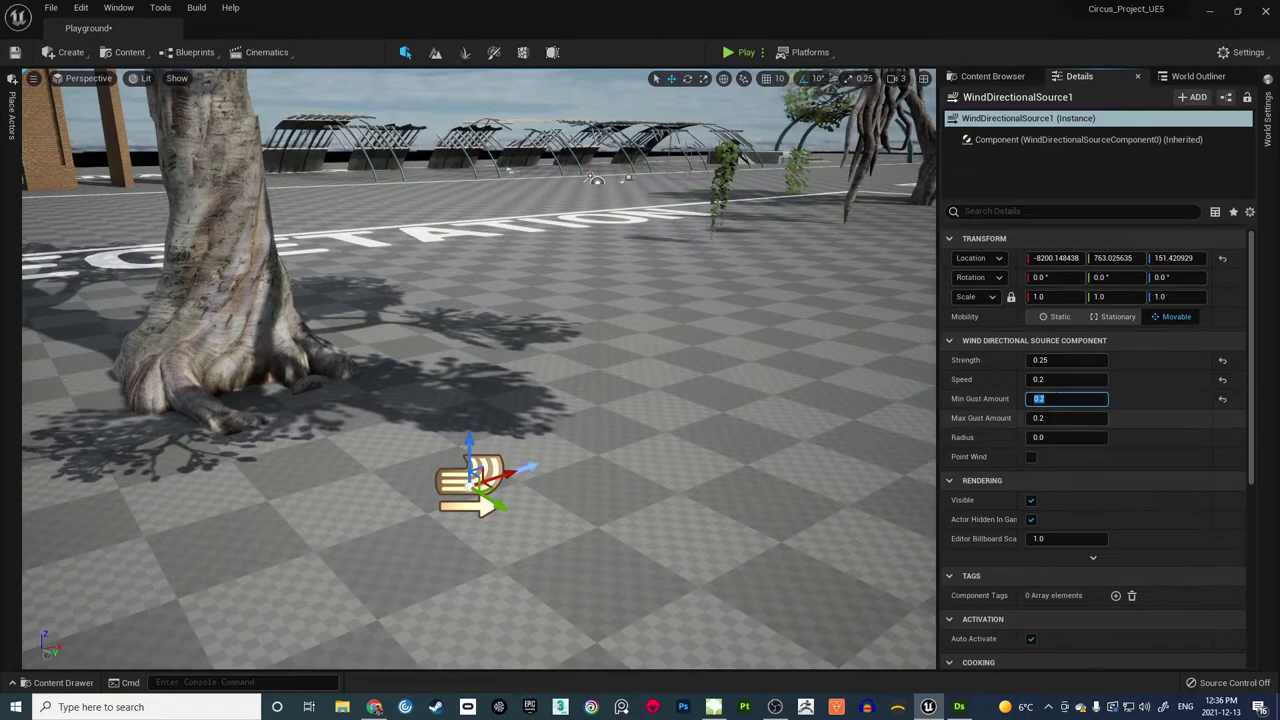
Step: Deselect the wind source and save the Playground level and the Wall_Tree_Leaf_02_basecolor texture
key("s")
right_click_drag(600, 480, 140, 337)
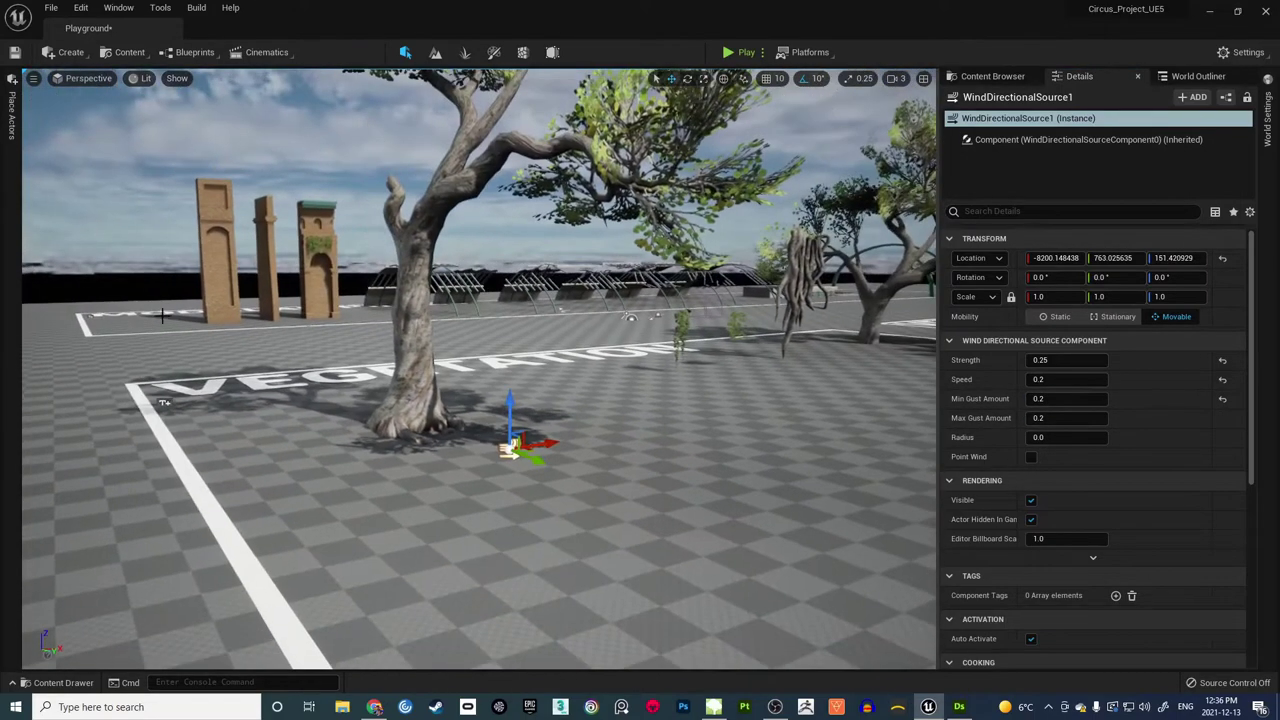
left_click(136, 300)
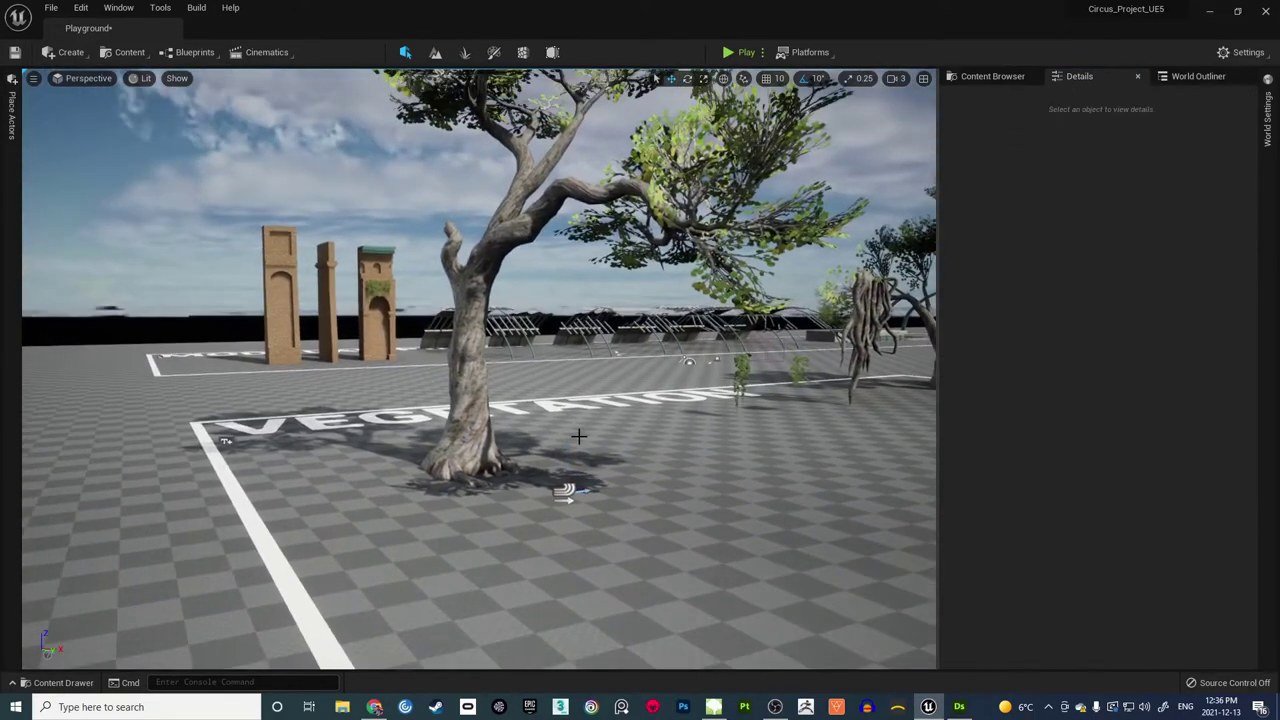
key("ctrl+s")
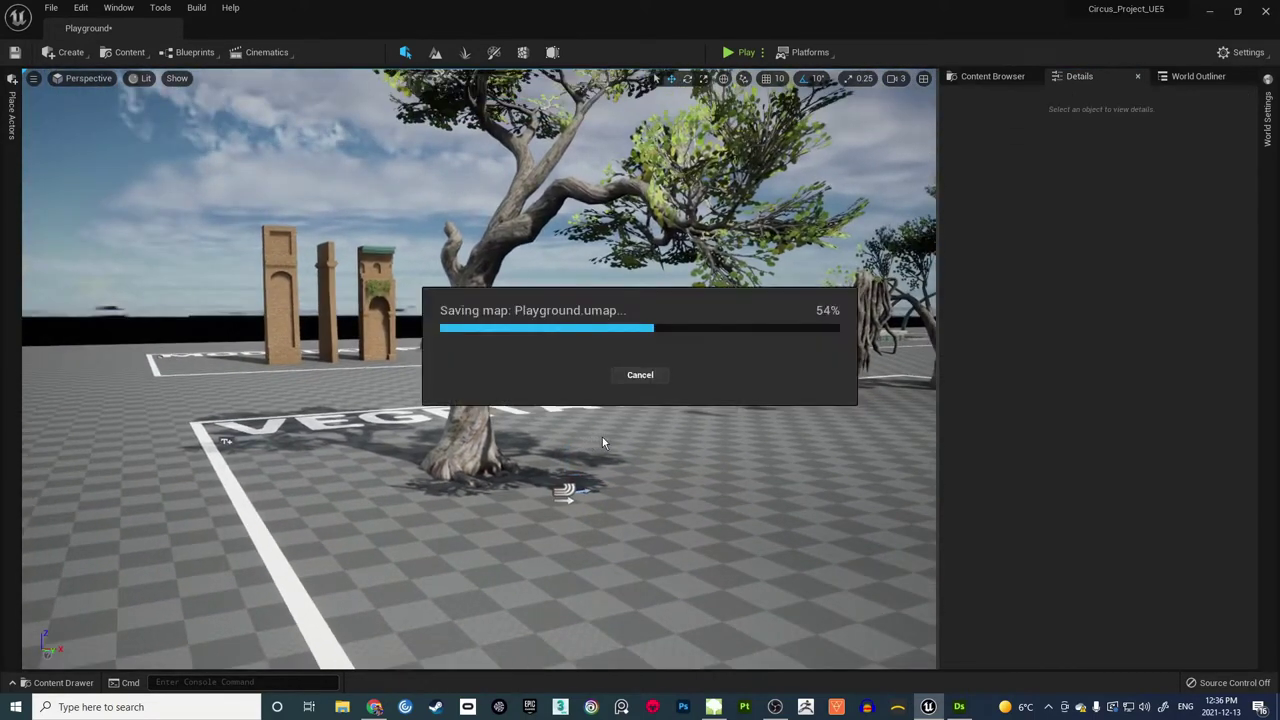
left_click(990, 76)
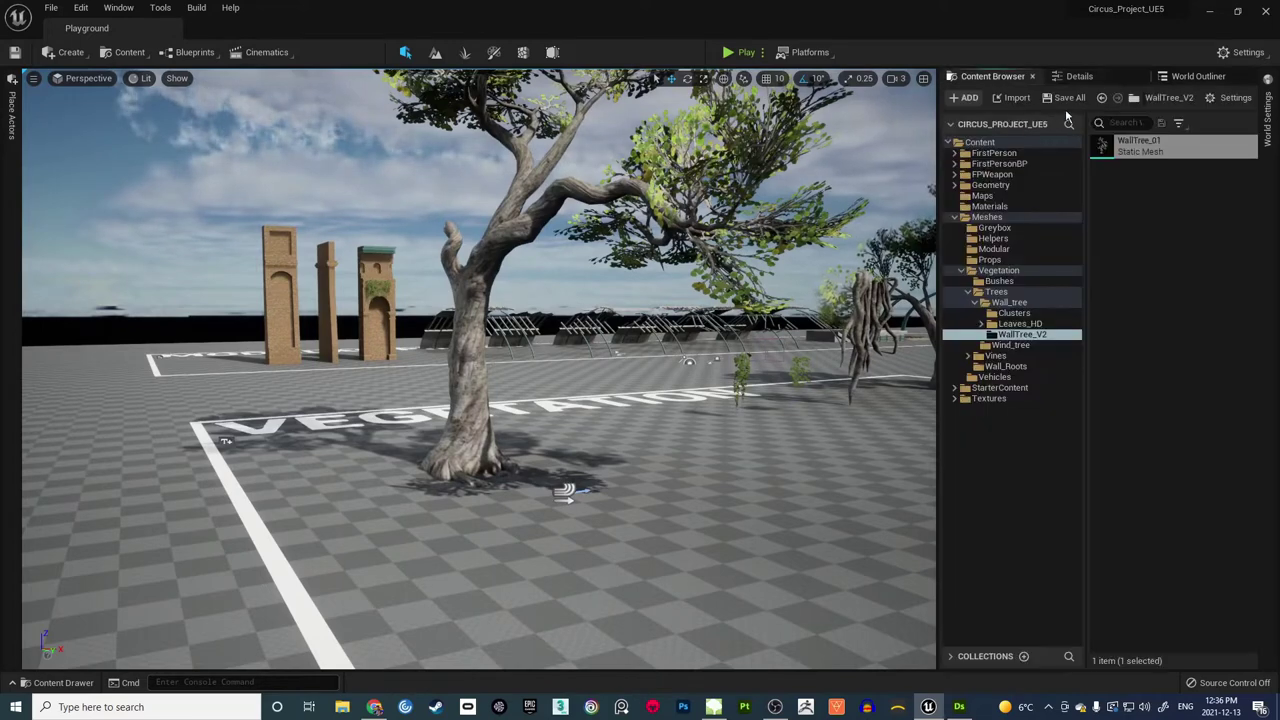
left_click(1064, 98)
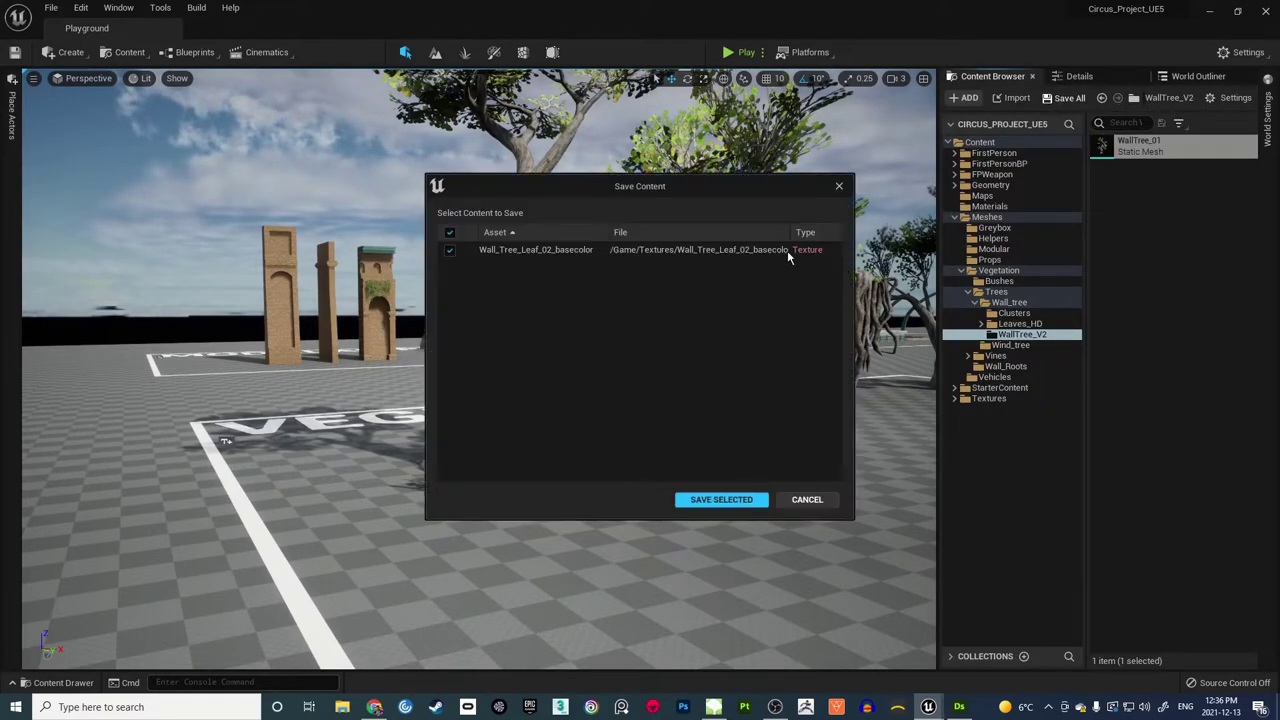
left_click(742, 502)
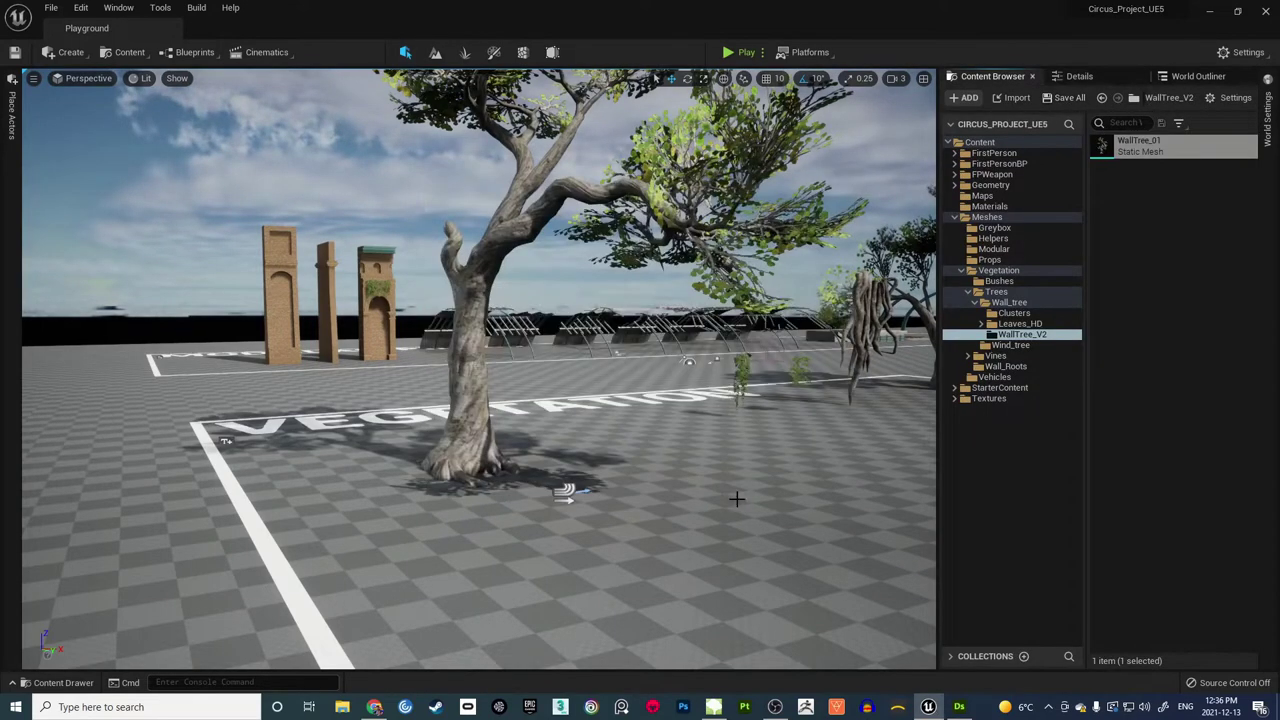
Step: Inspect the wall tree's canopy in the level with the adjusted wind settings
right_click_drag(685, 364, 790, 190)
key("w")
right_click_drag(640, 370, 716, 424)
right_click_drag(649, 543, 662, 545)
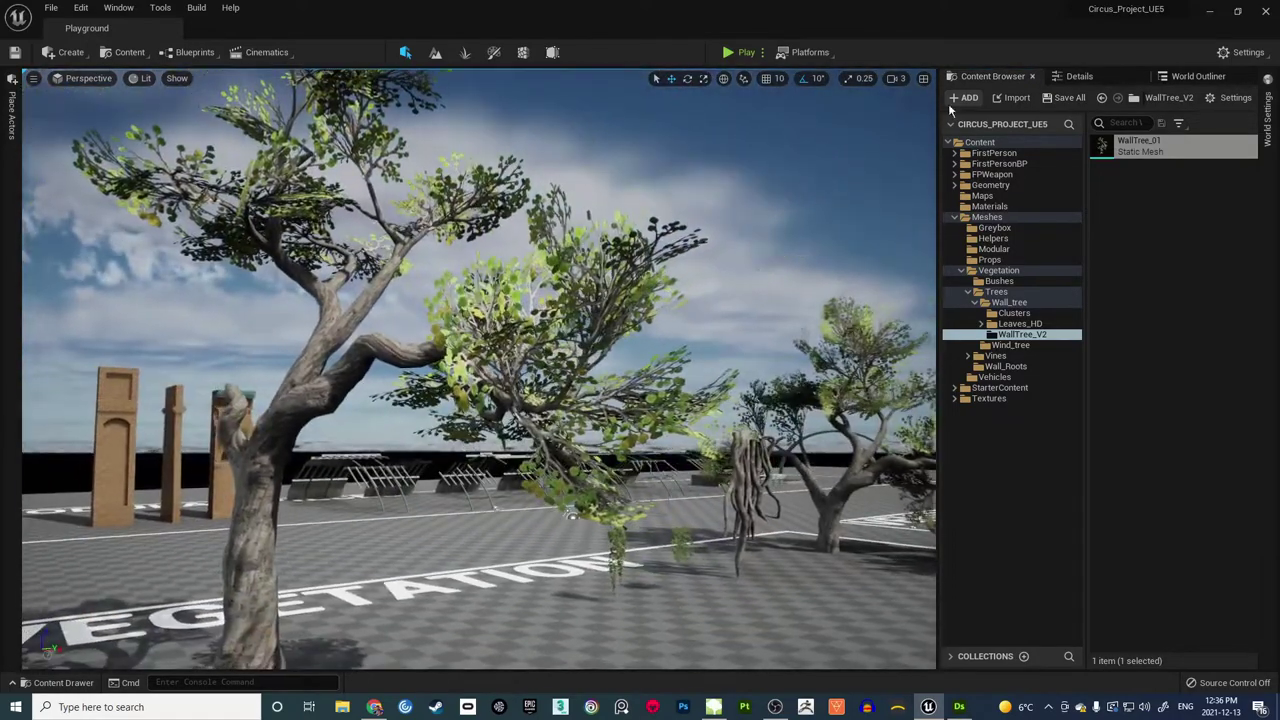
Step: Set the viewport camera speed to 2 and back away from the wall tree to frame it from trunk to canopy
left_click(896, 78)
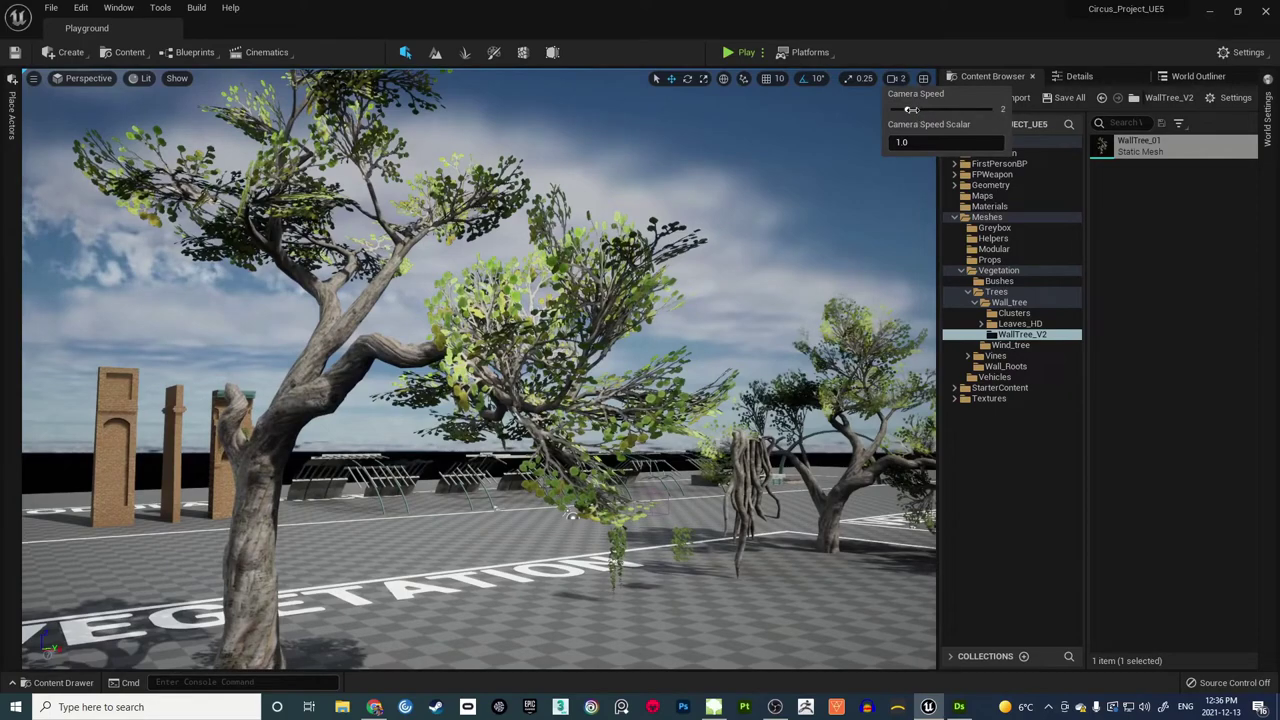
right_click_drag(799, 233, 753, 293)
key("s")
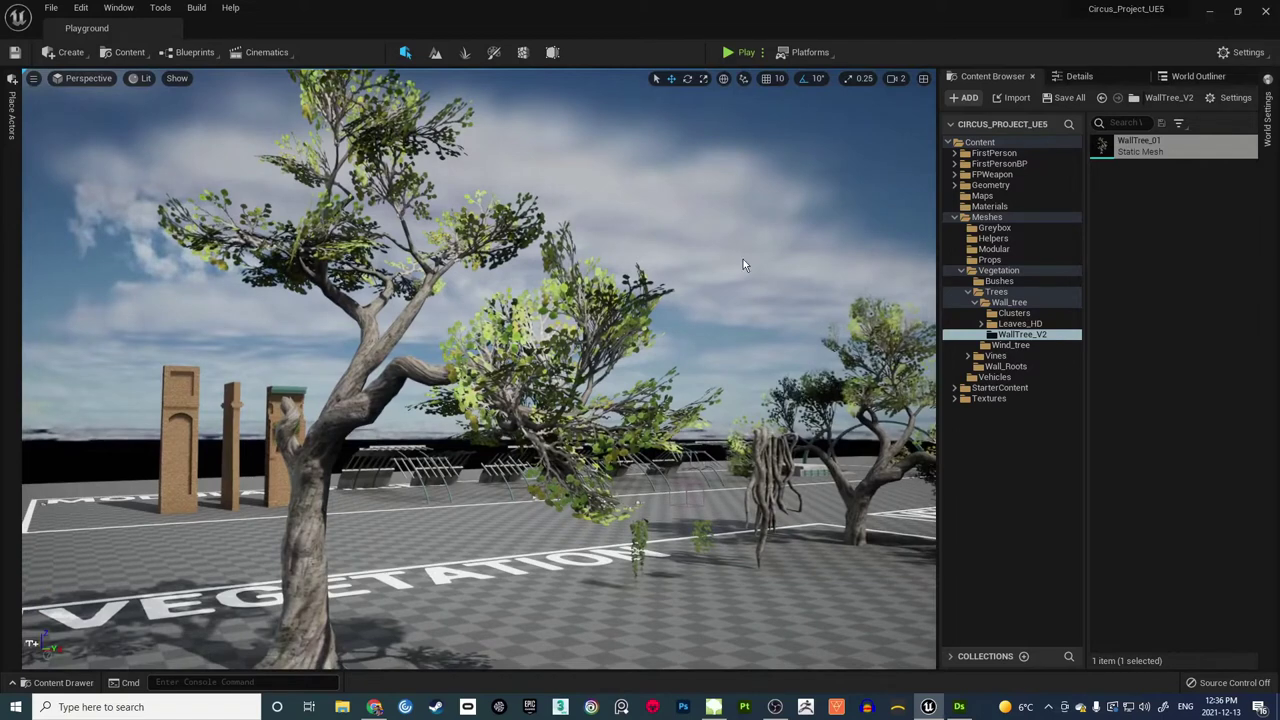
Step: Open the Wall_tree_Leaf_01 material from the Materials folder and align its ambient occlusion texture sample with the samples above it
left_click(1010, 207)
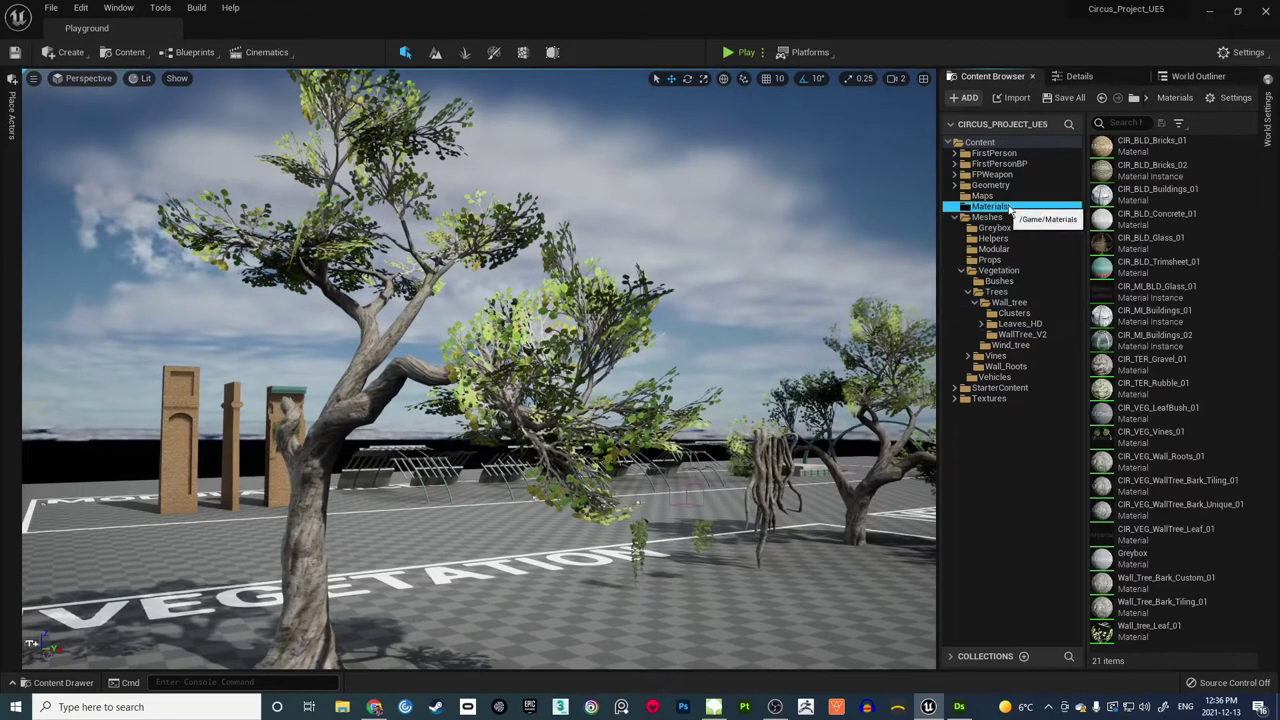
double_click(1163, 630)
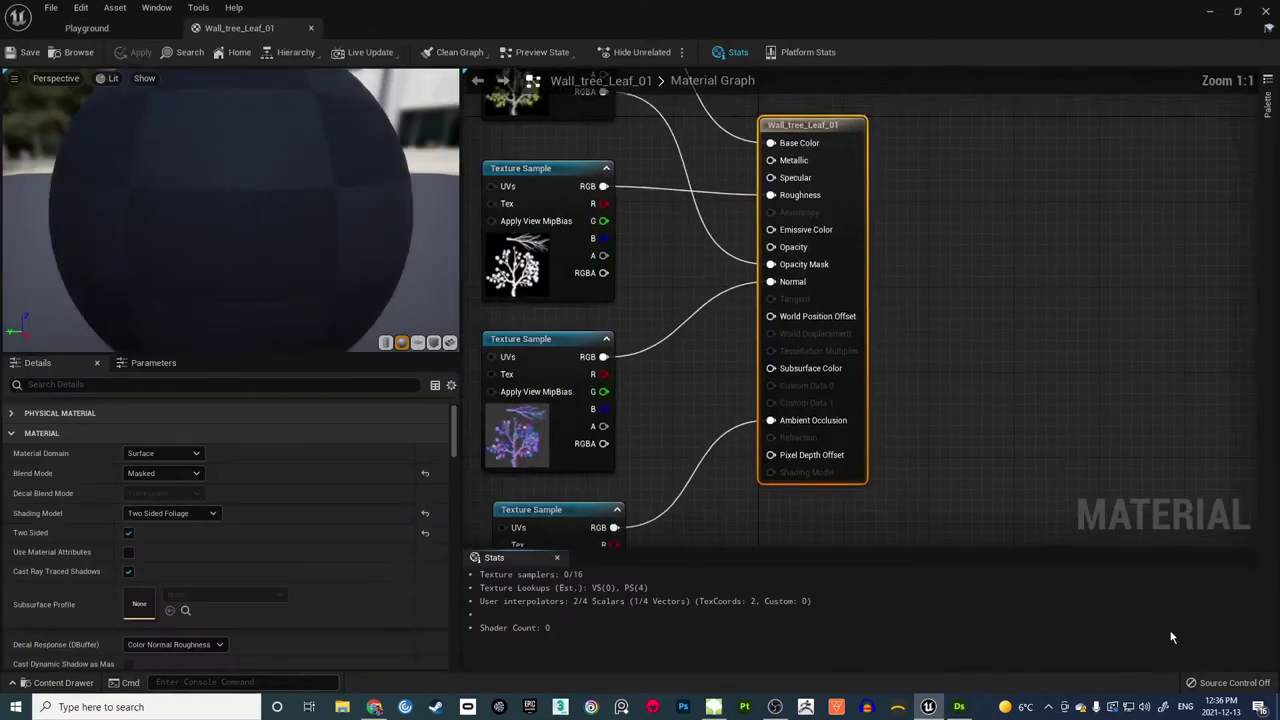
right_click_drag(497, 271, 693, 187)
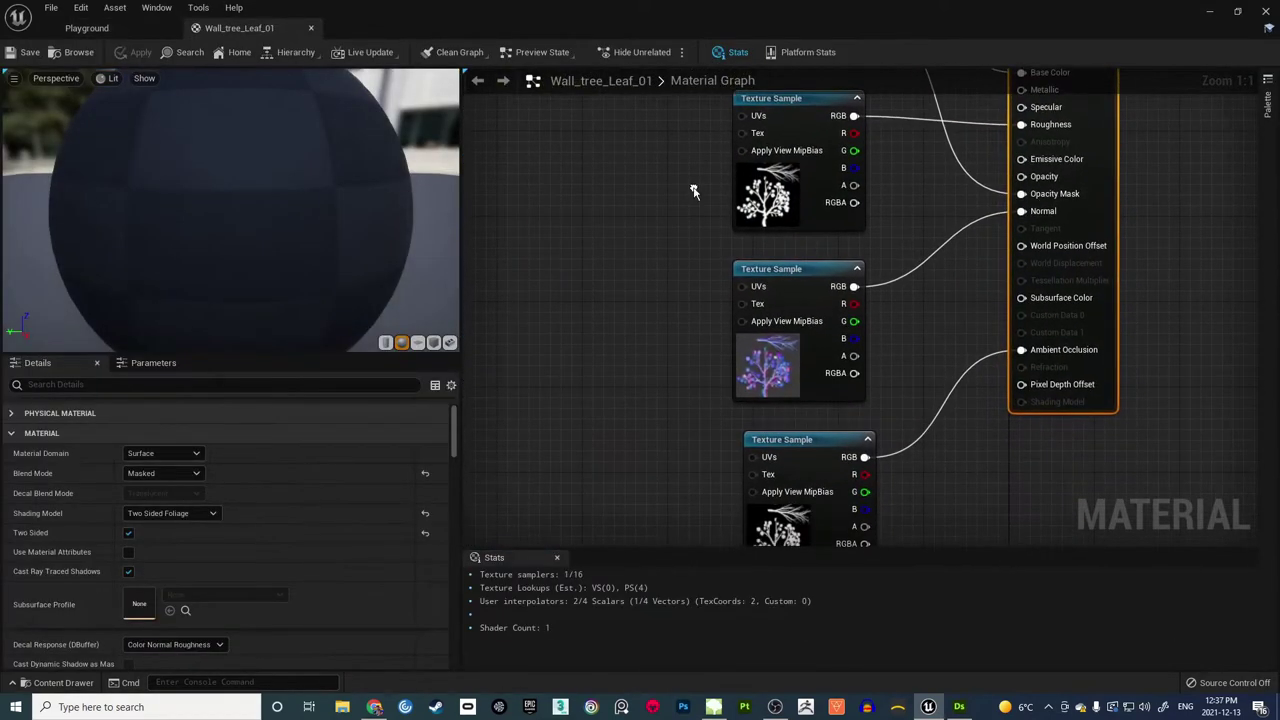
left_click_drag(809, 439, 798, 439)
left_click(616, 370)
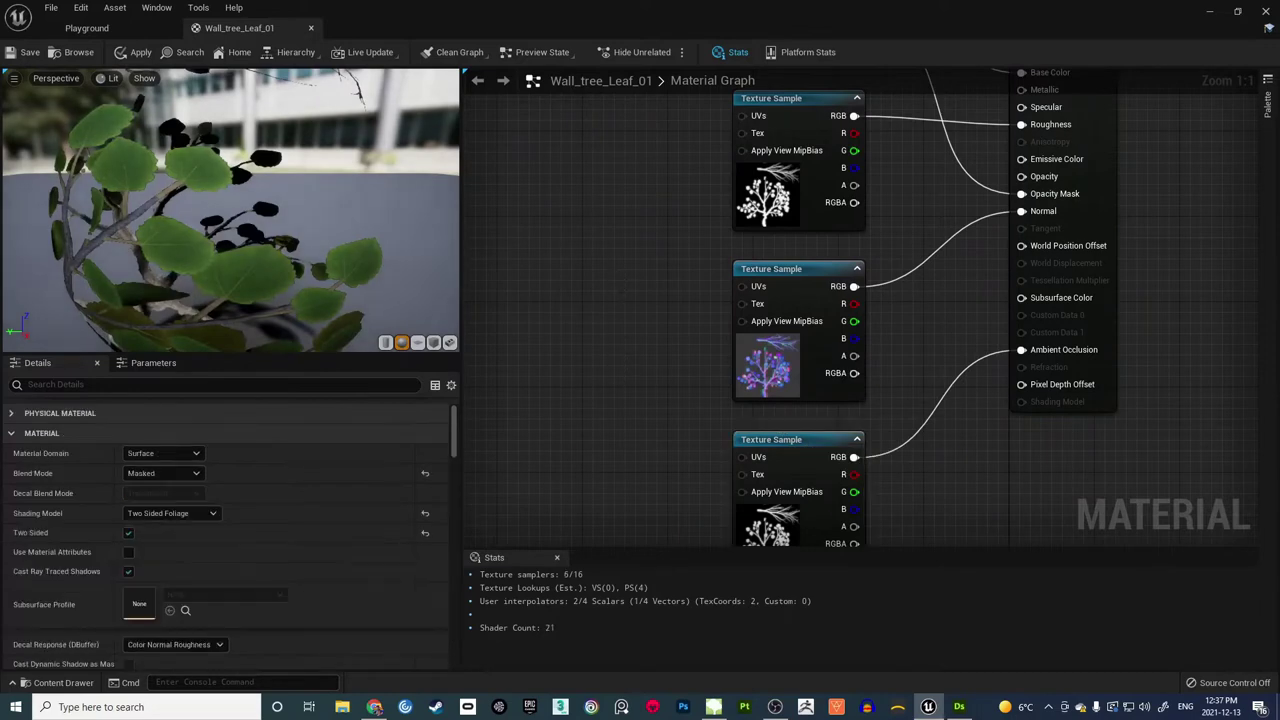
Step: Move the Wall_tree_Leaf_01 output node farther from the texture samples to make room for another node
right_click_drag(617, 261, 622, 338)
scroll(622, 338, "down", 1)
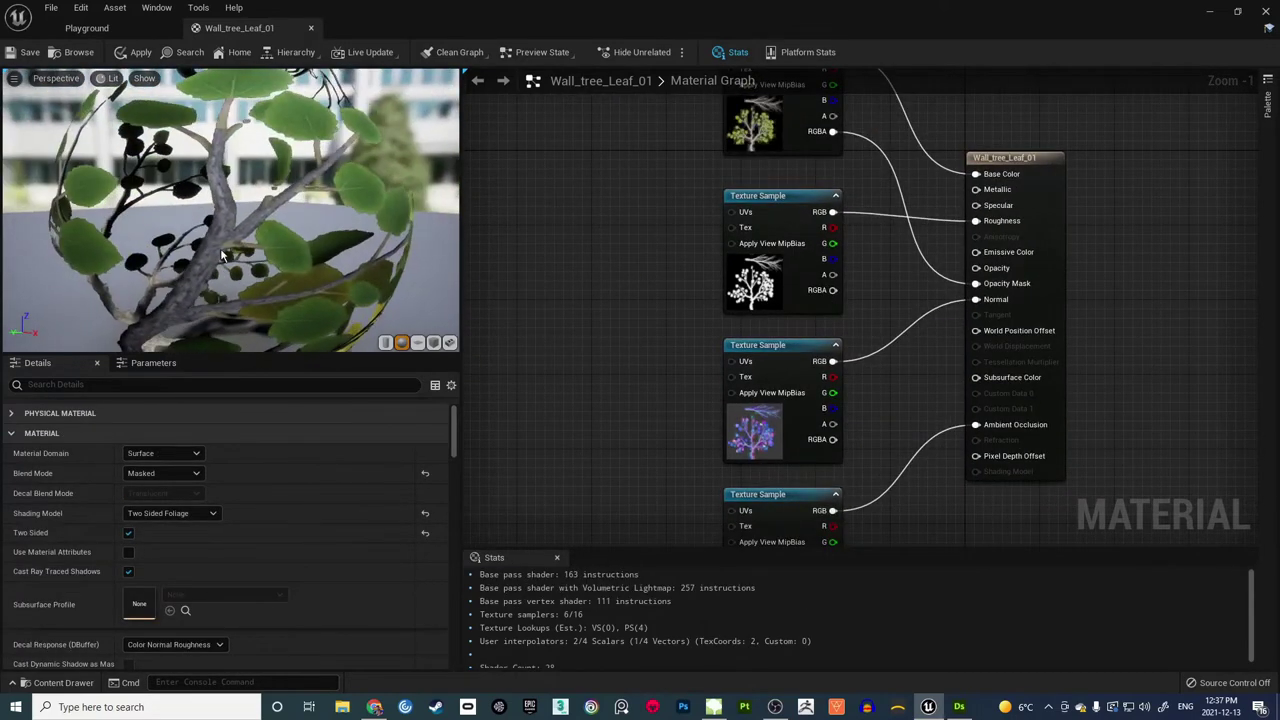
right_click_drag(556, 298, 592, 310)
scroll(657, 290, "down", 1)
right_click_drag(809, 268, 687, 255)
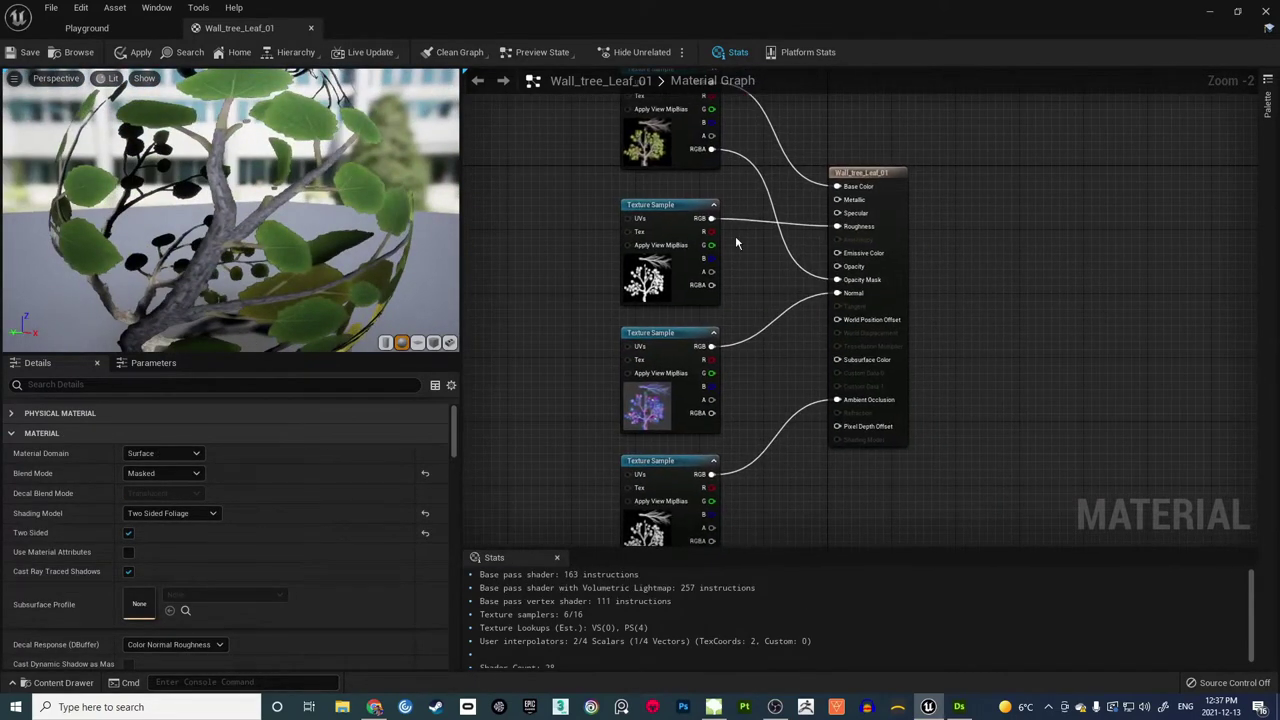
left_click_drag(858, 173, 1000, 172)
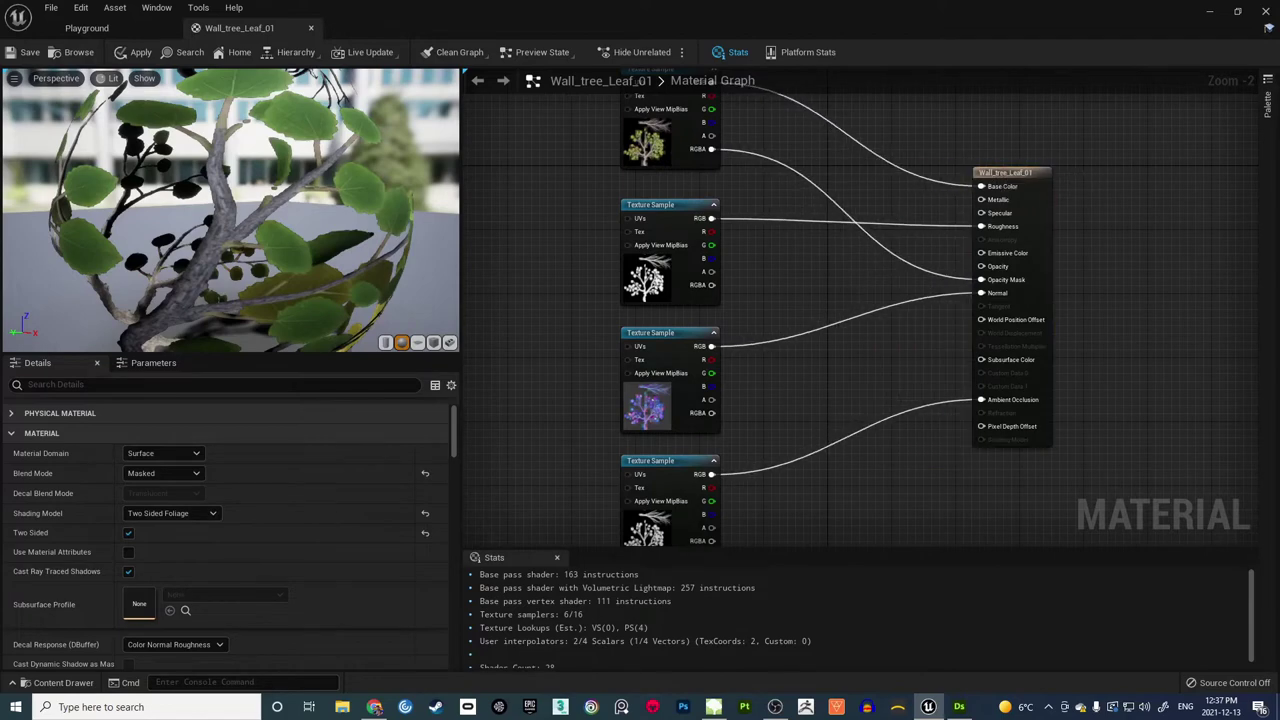
right_click_drag(852, 276, 797, 238)
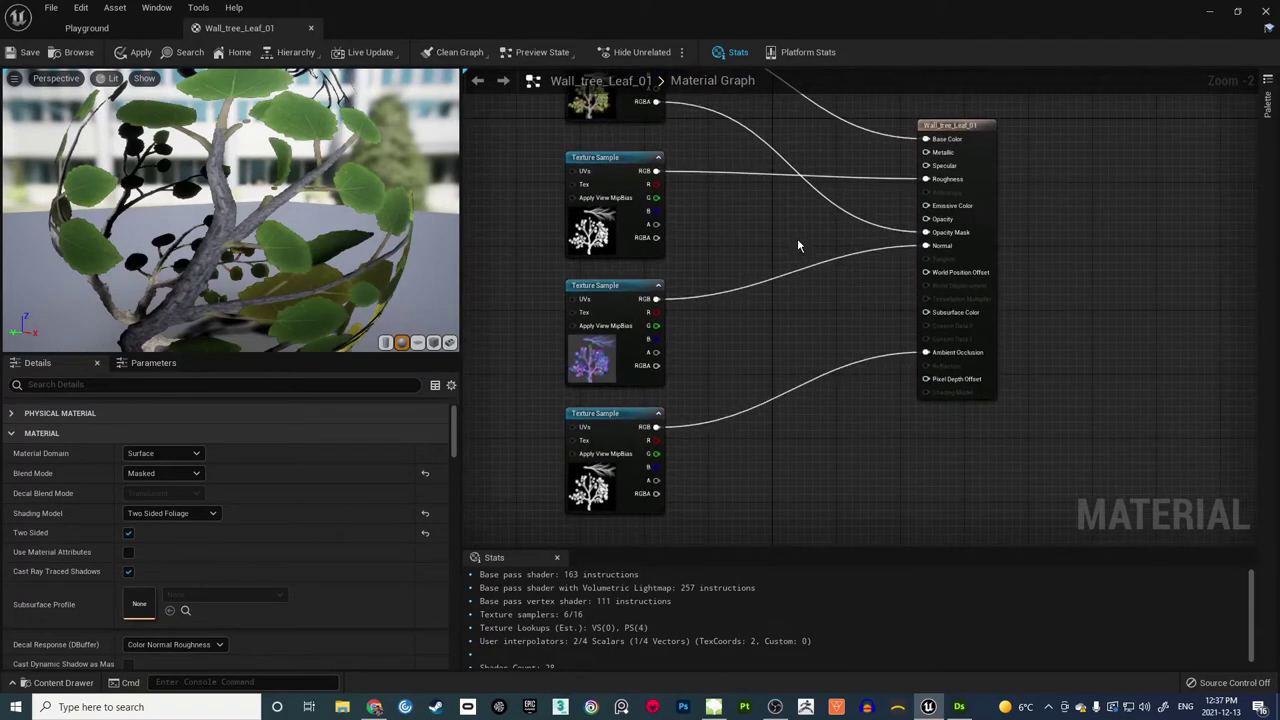
Step: Add a SpeedTree node to the leaf material graph and connect its output to World Position Offset
right_click(796, 311)
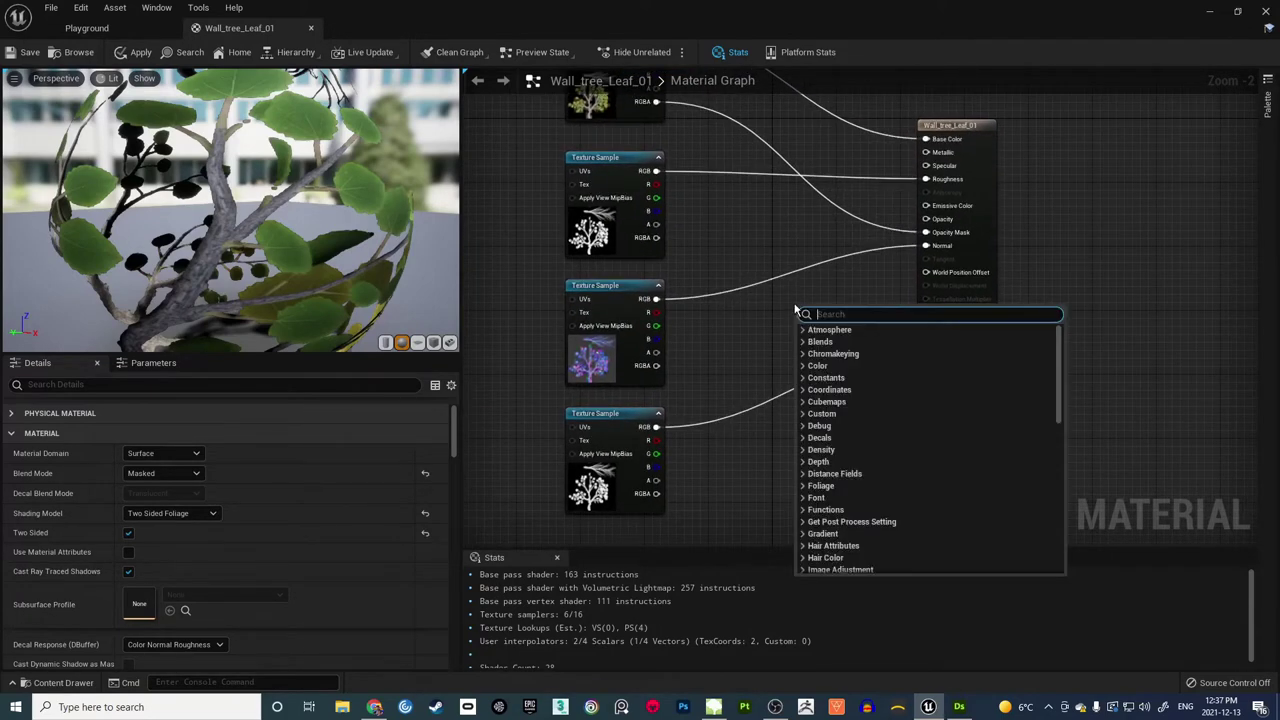
type("speedtree")
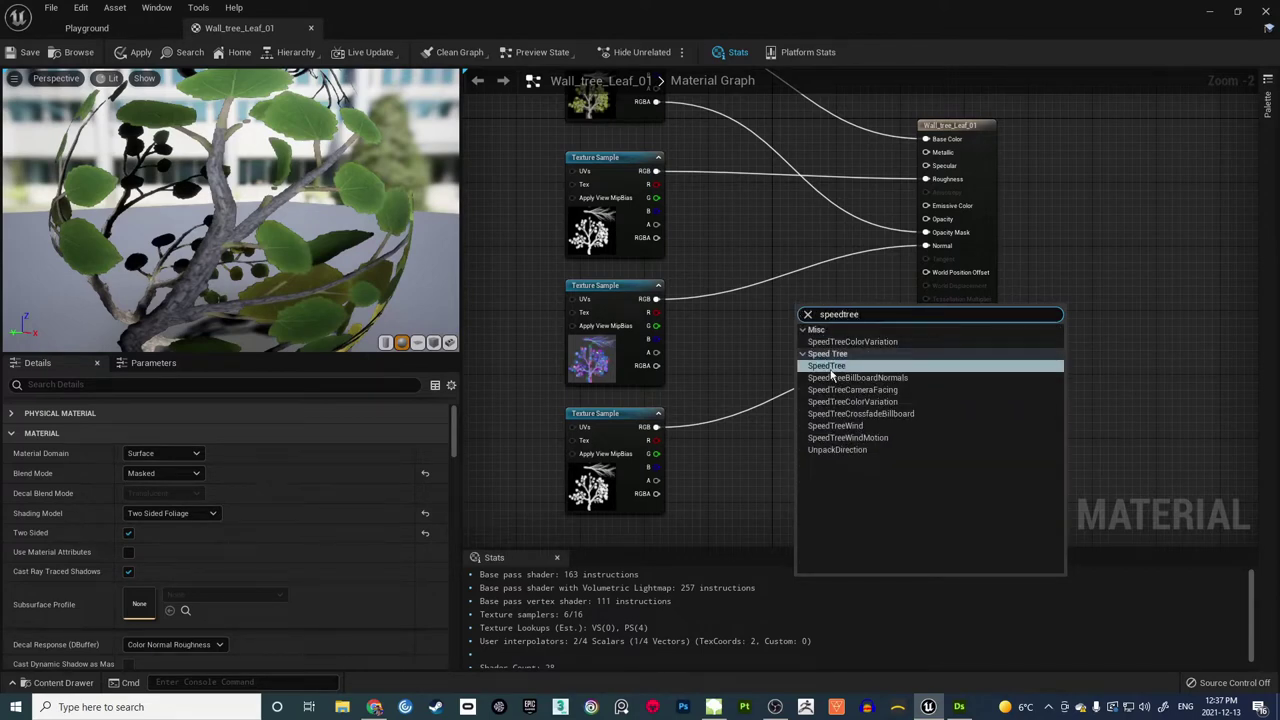
left_click(831, 368)
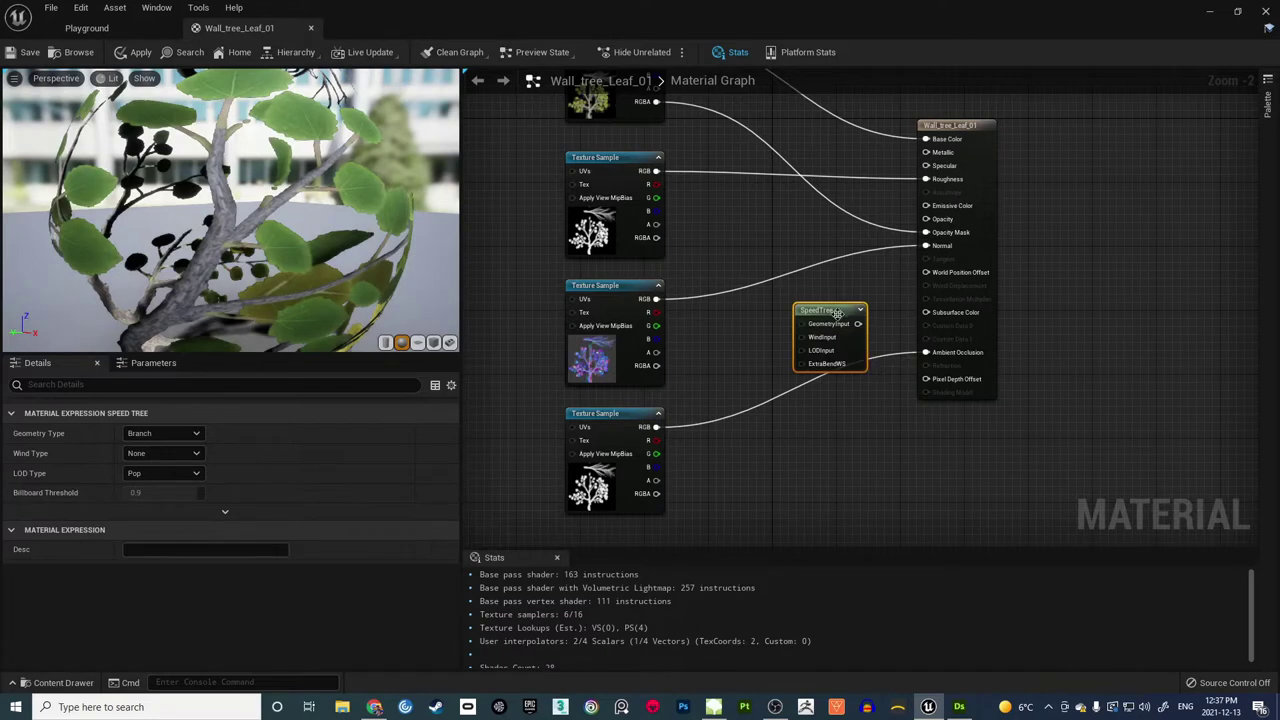
left_click(877, 304)
scroll(855, 323, "up", 1)
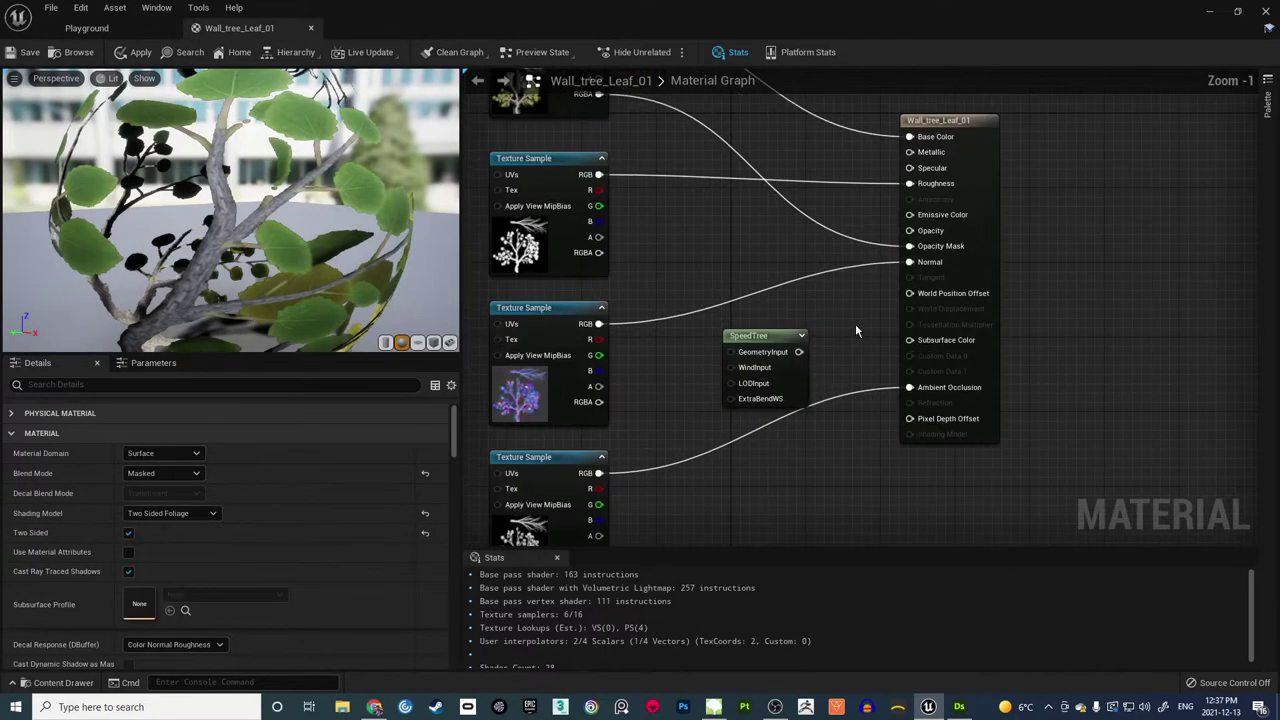
scroll(855, 323, "up", 1)
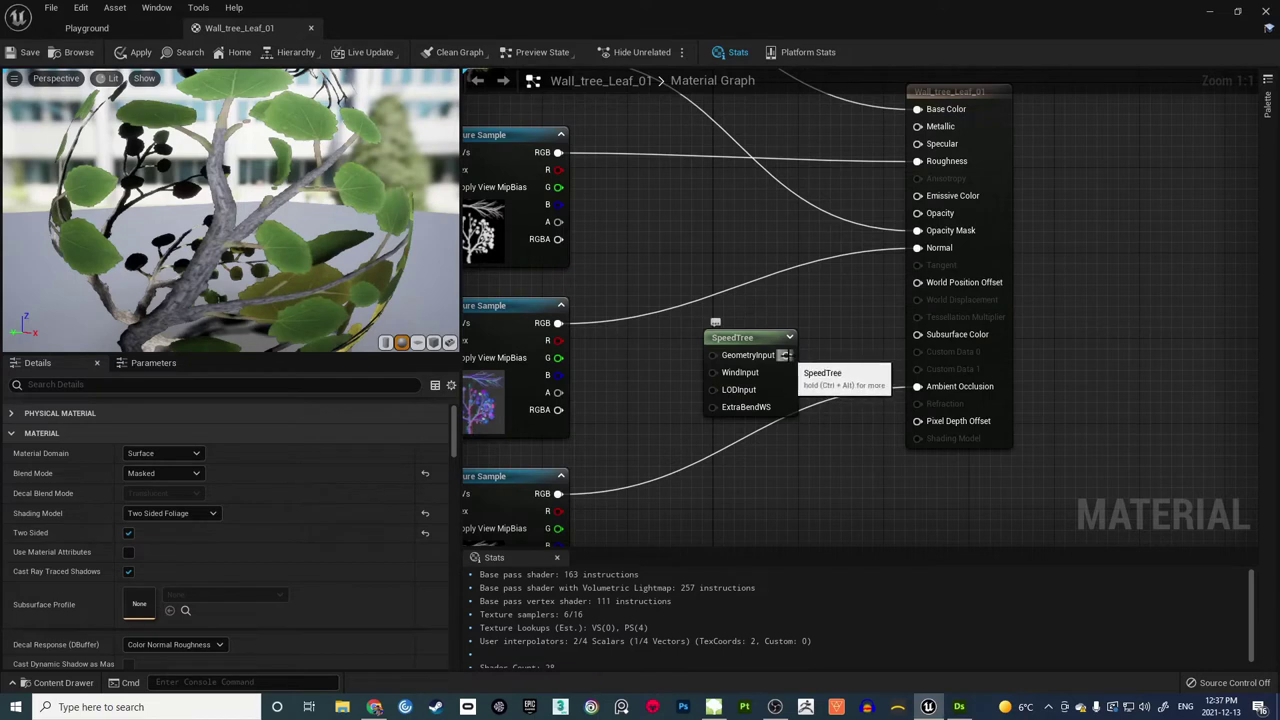
left_click_drag(786, 355, 917, 282)
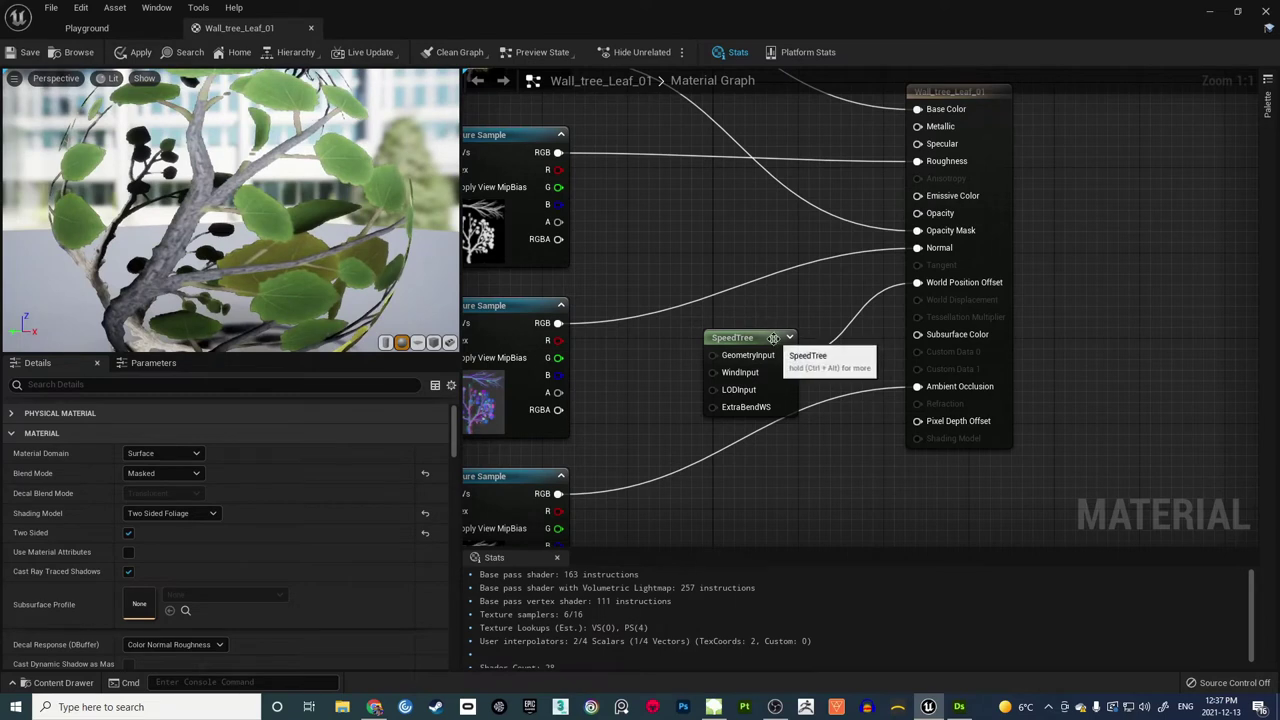
Step: Set the leaf material's SpeedTree node to Geometry Type Leaf and Wind Type BestPlus
left_click(758, 336)
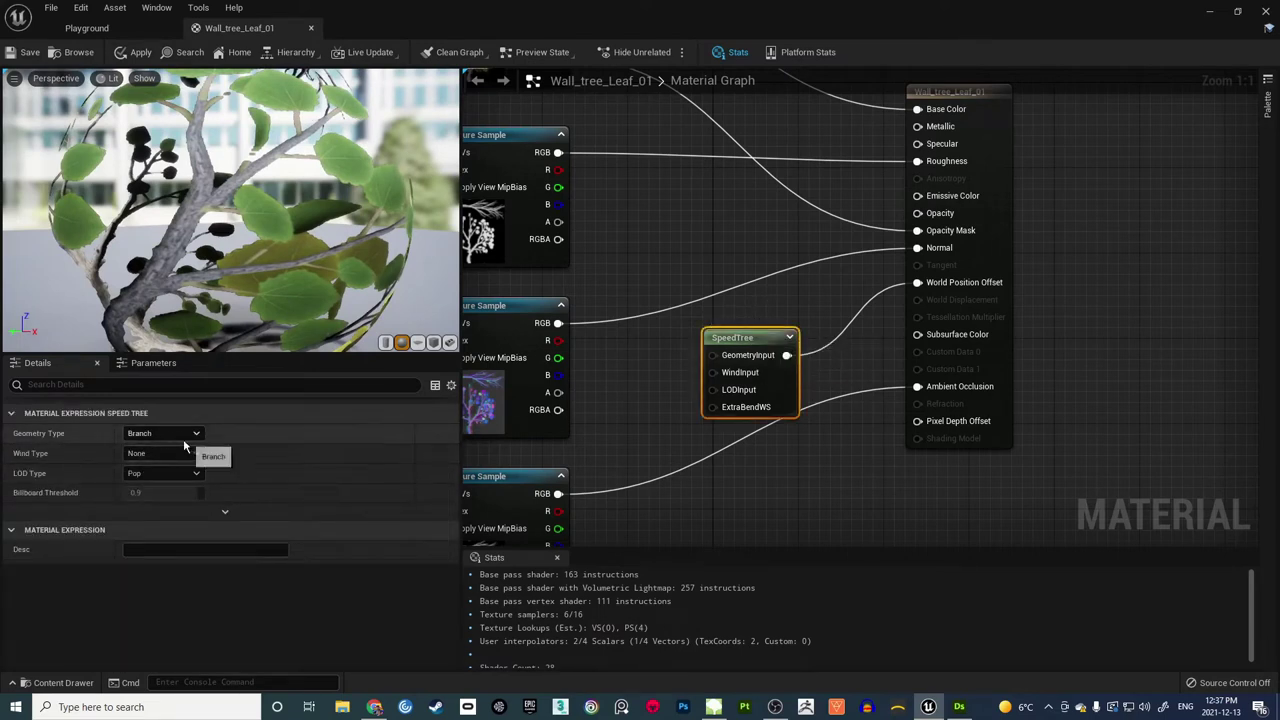
right_click_drag(628, 262, 711, 289)
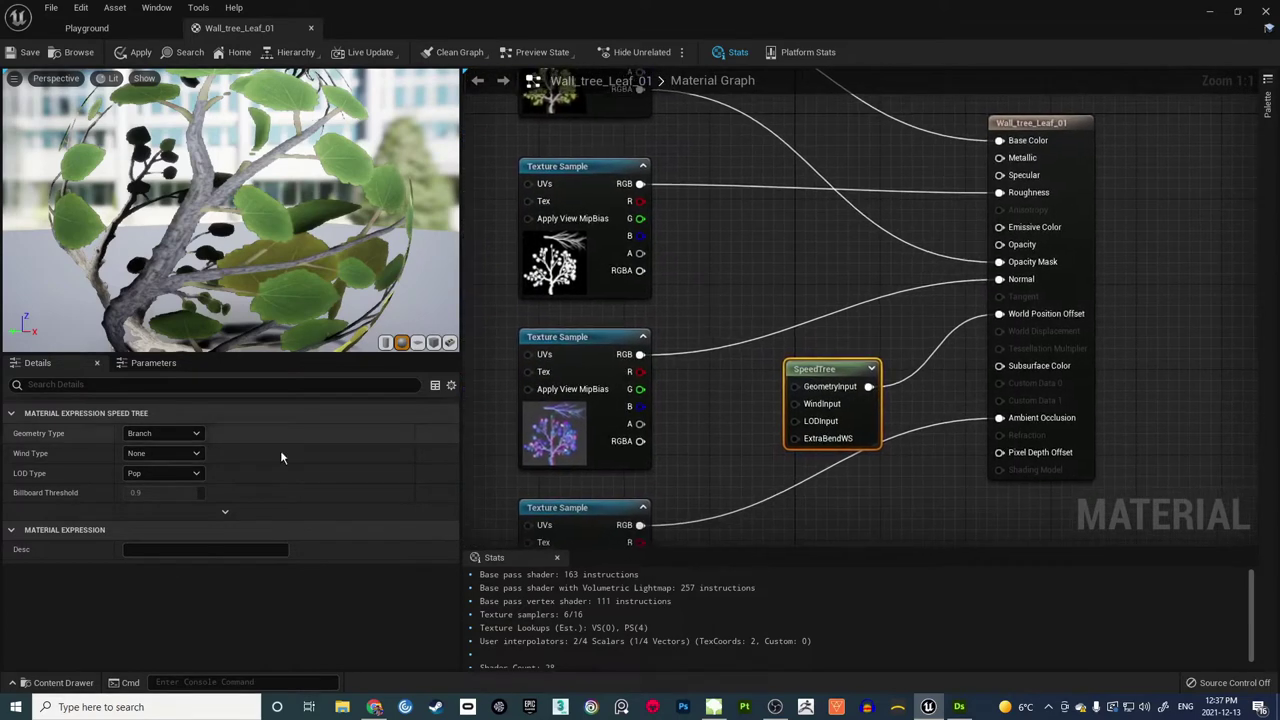
left_click(196, 436)
left_click(137, 473)
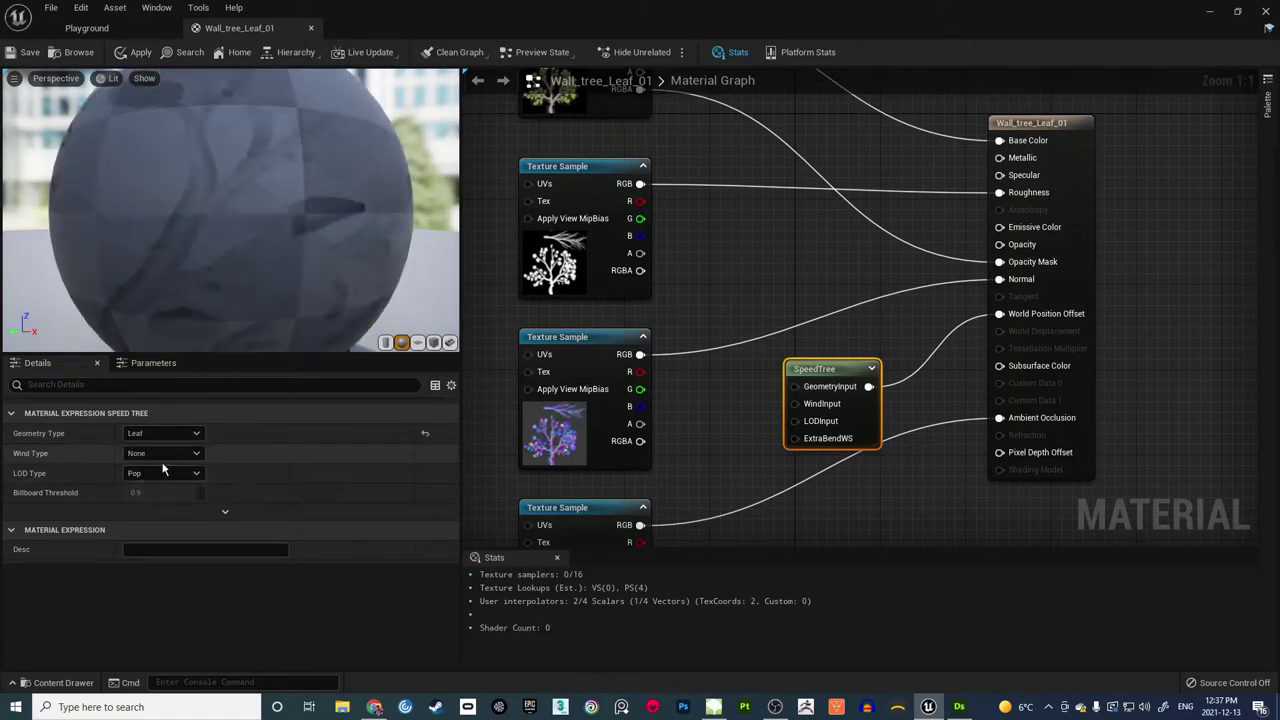
left_click(178, 455)
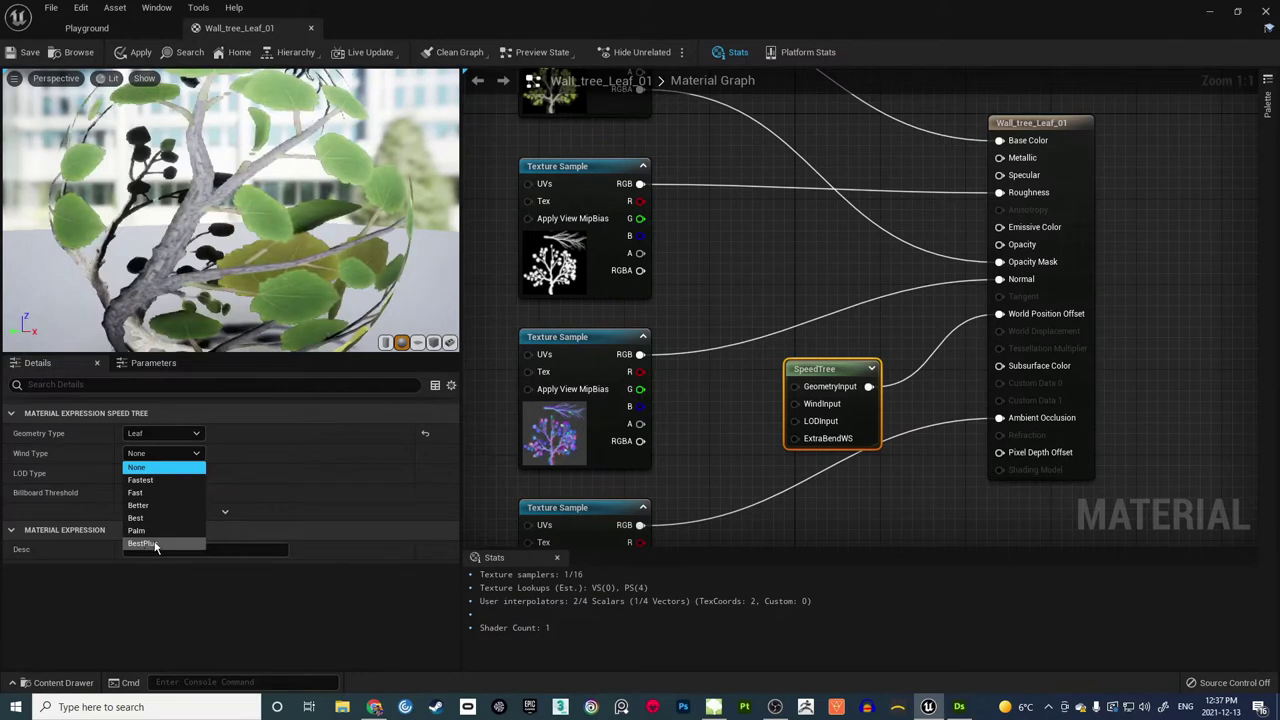
left_click(155, 544)
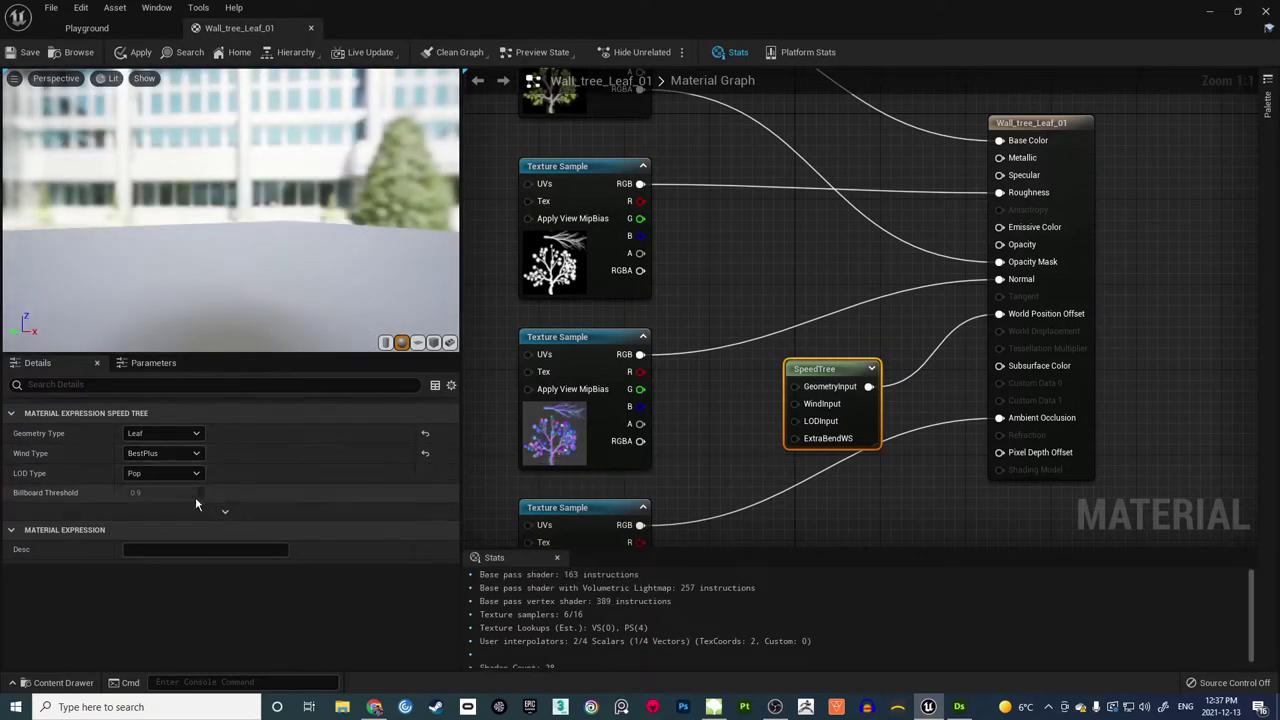
Step: Check the leaf material's preview, save the Wall_tree_Leaf_01 material and return to the Playground level
left_click_drag(221, 245, 262, 256)
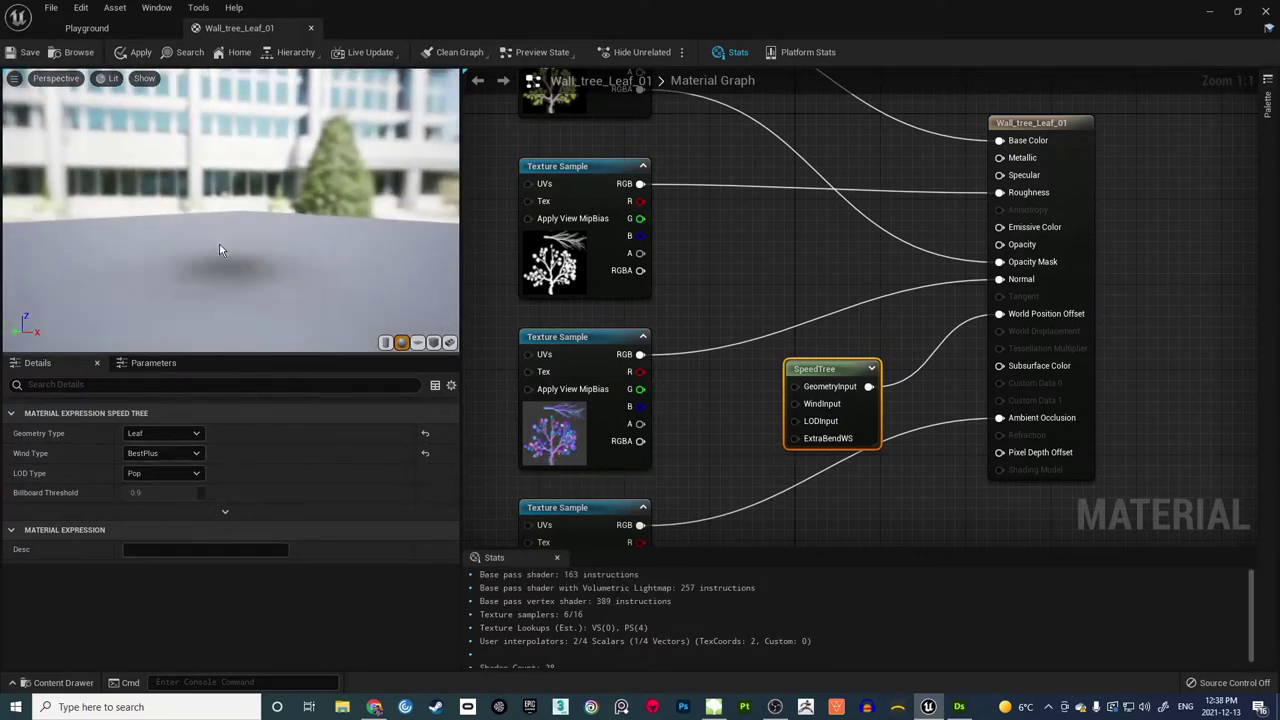
mouse_move(238, 220)
left_mouse_down()
mouse_move(330, 190)
mouse_move(400, 215)
mouse_move(290, 235)
mouse_move(220, 222)
mouse_move(250, 240)
left_mouse_up()
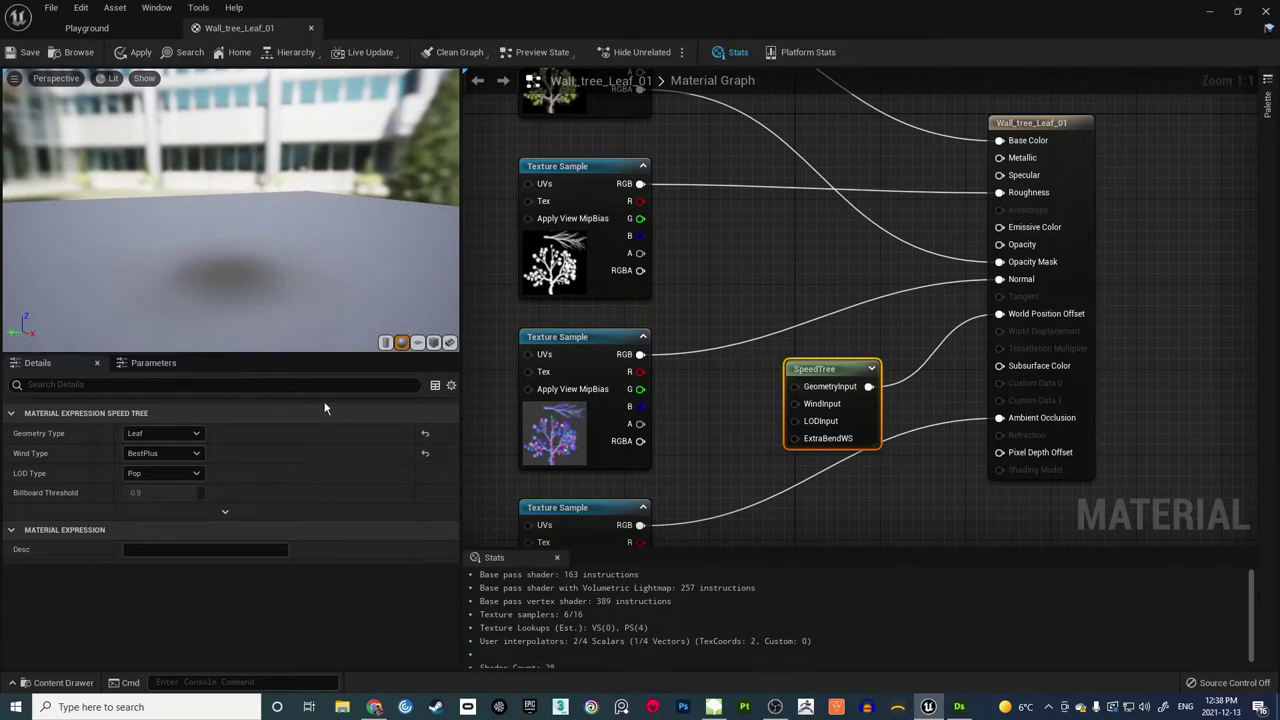
left_click(754, 278)
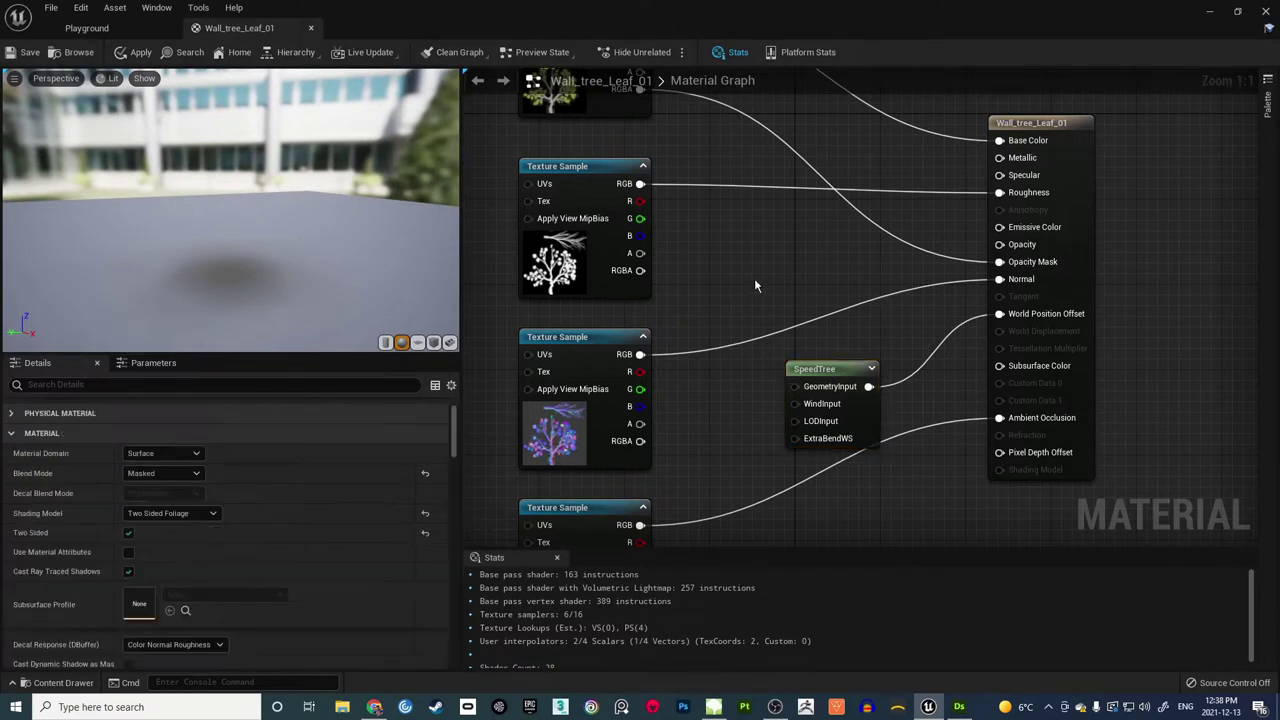
left_click(22, 55)
left_click(128, 30)
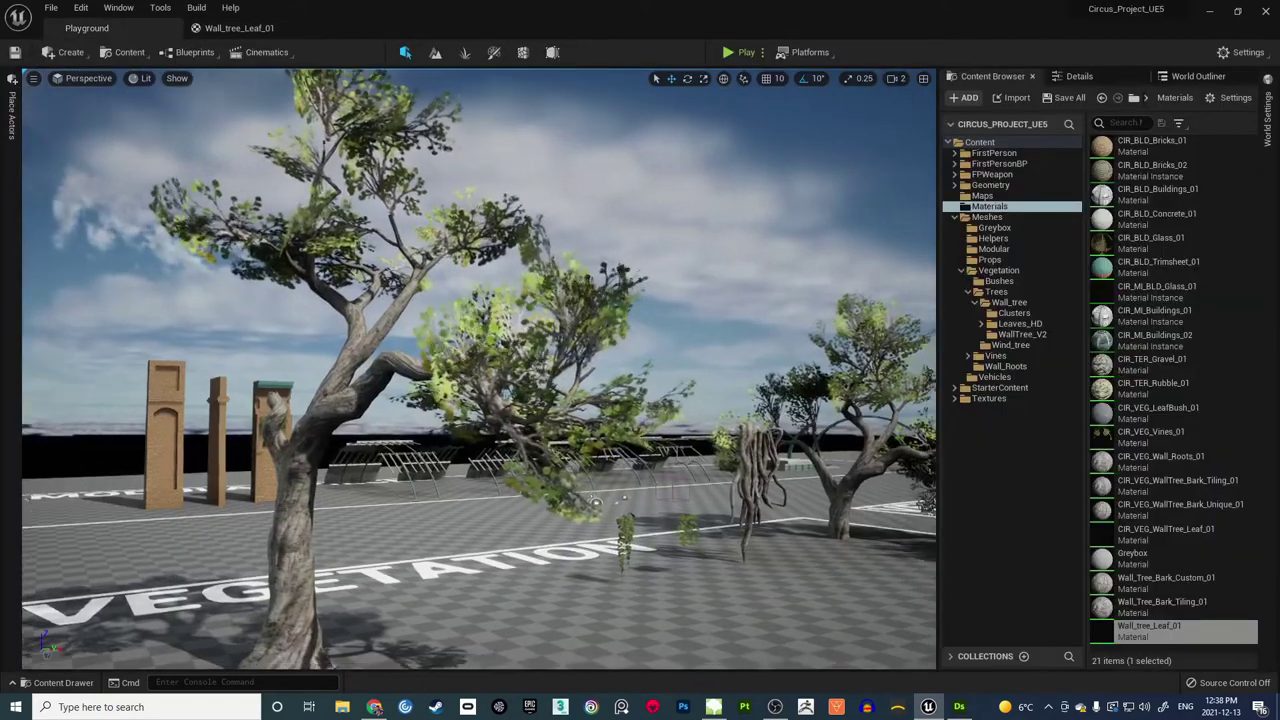
Step: Inspect the wall tree's leaves and branches up close in the level for wind movement
right_click_drag(479, 369, 540, 395)
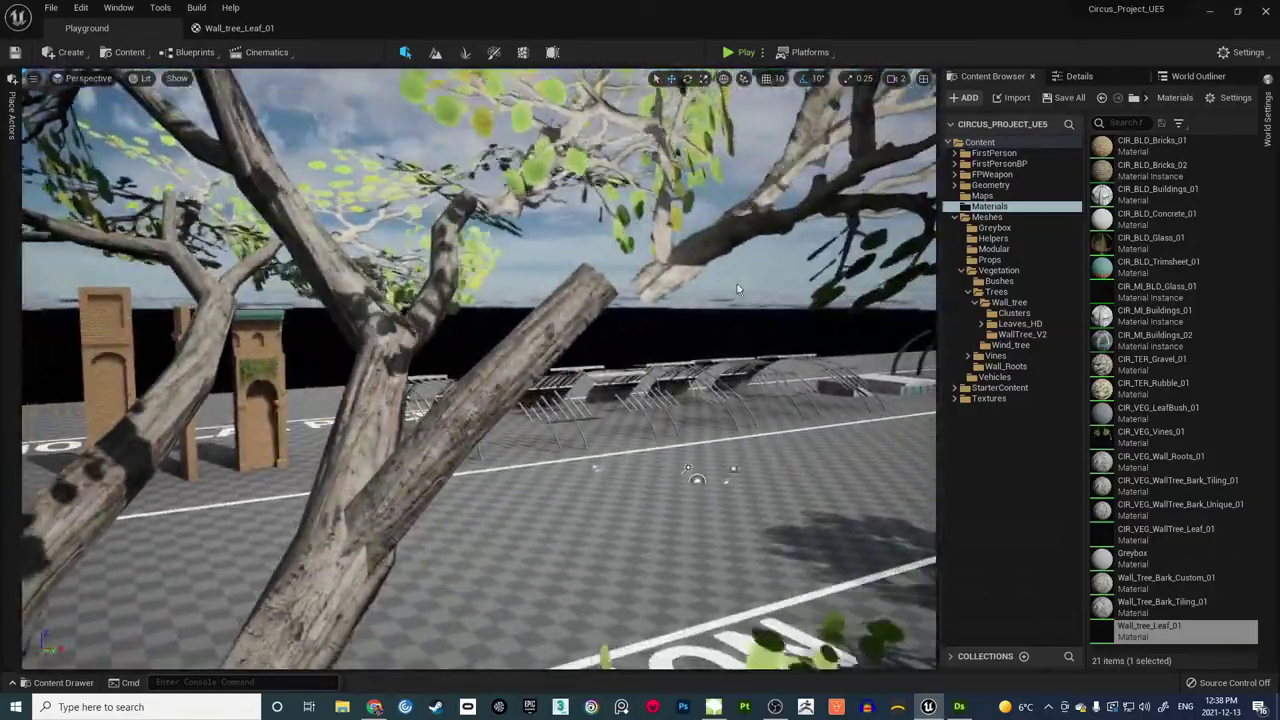
right_click_drag(699, 248, 760, 234)
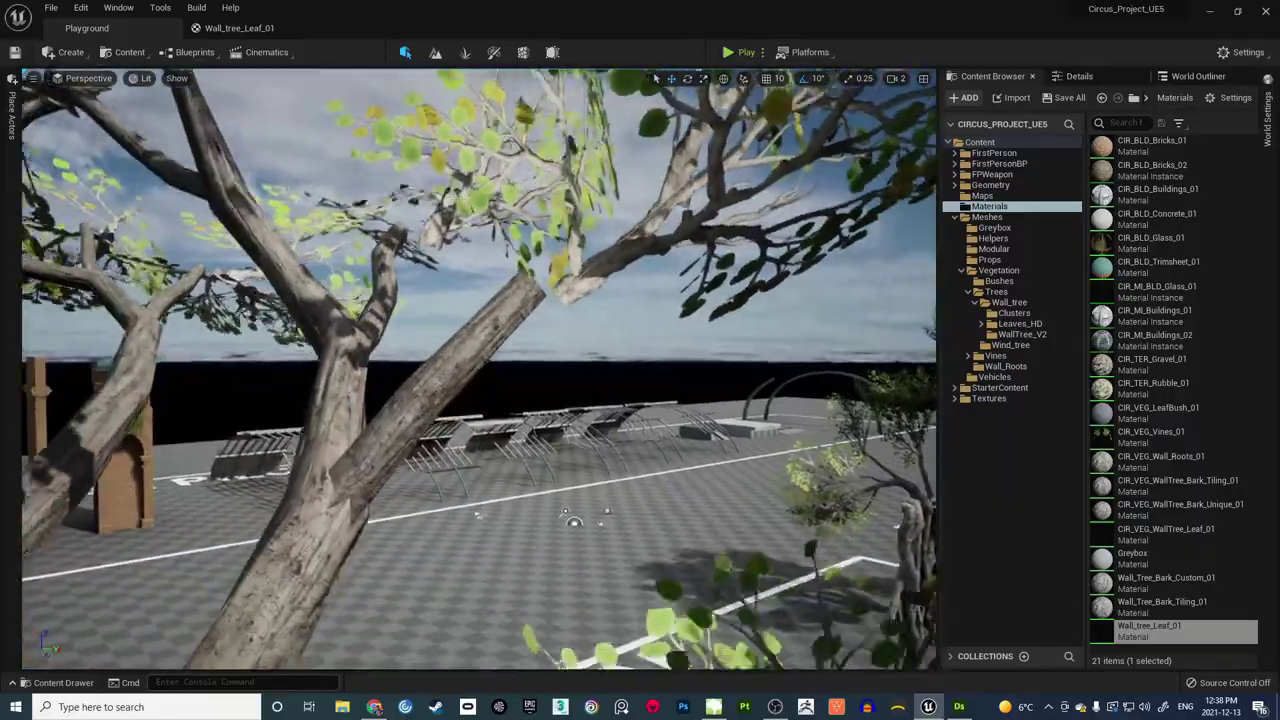
right_click_drag(479, 369, 490, 400)
right_click_drag(290, 293, 240, 510)
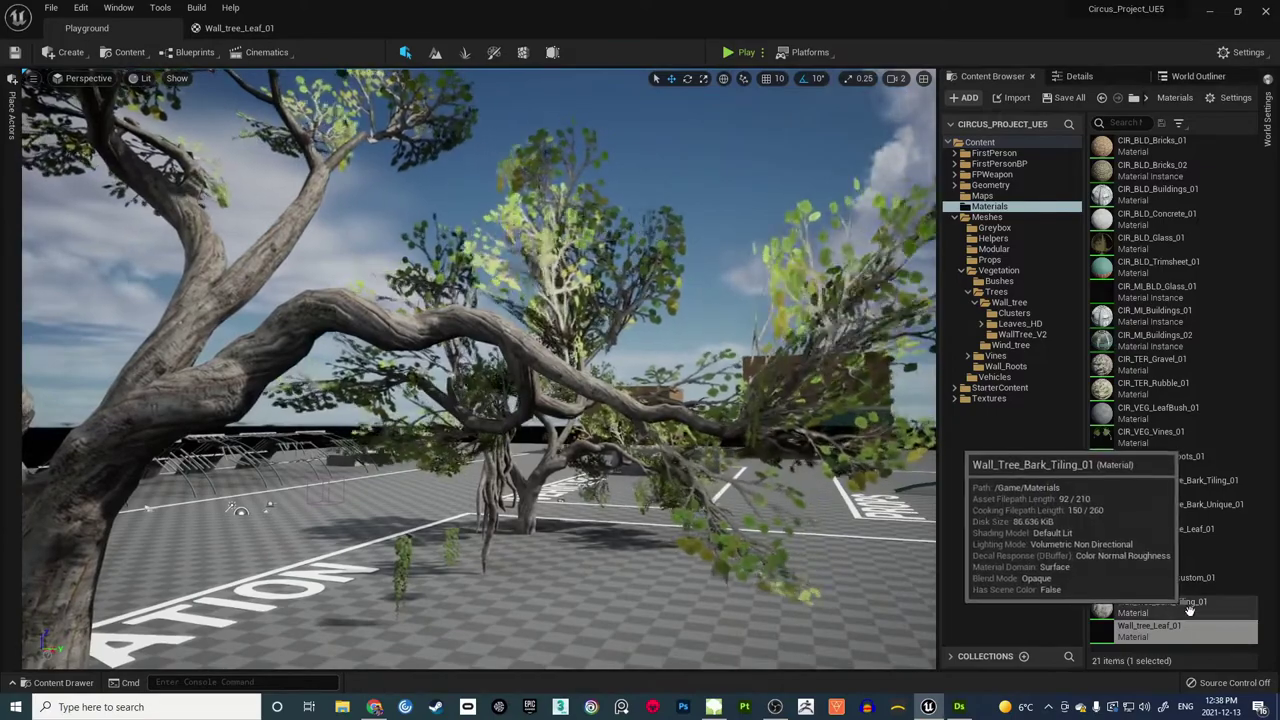
Step: Open the Wall_Tree_Bark_Tiling_01 material and add a SpeedTree node between its texture samples and the output node
left_click(1166, 607)
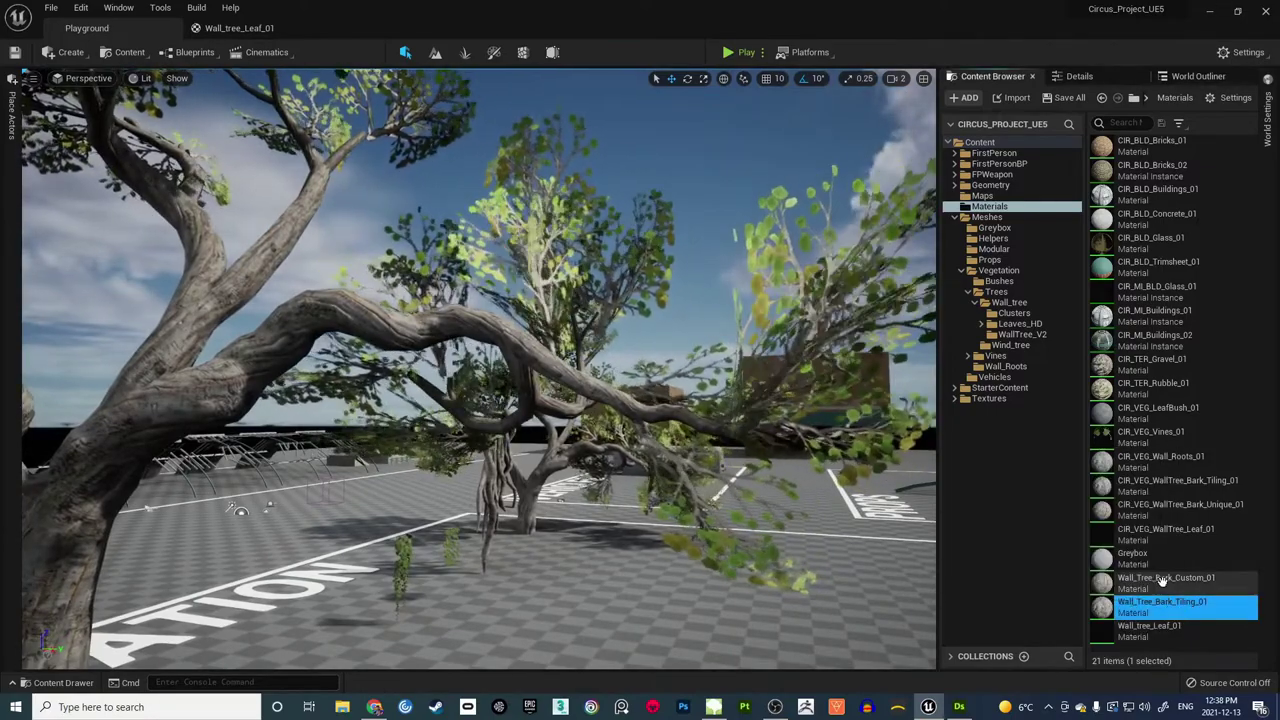
double_click(1147, 611)
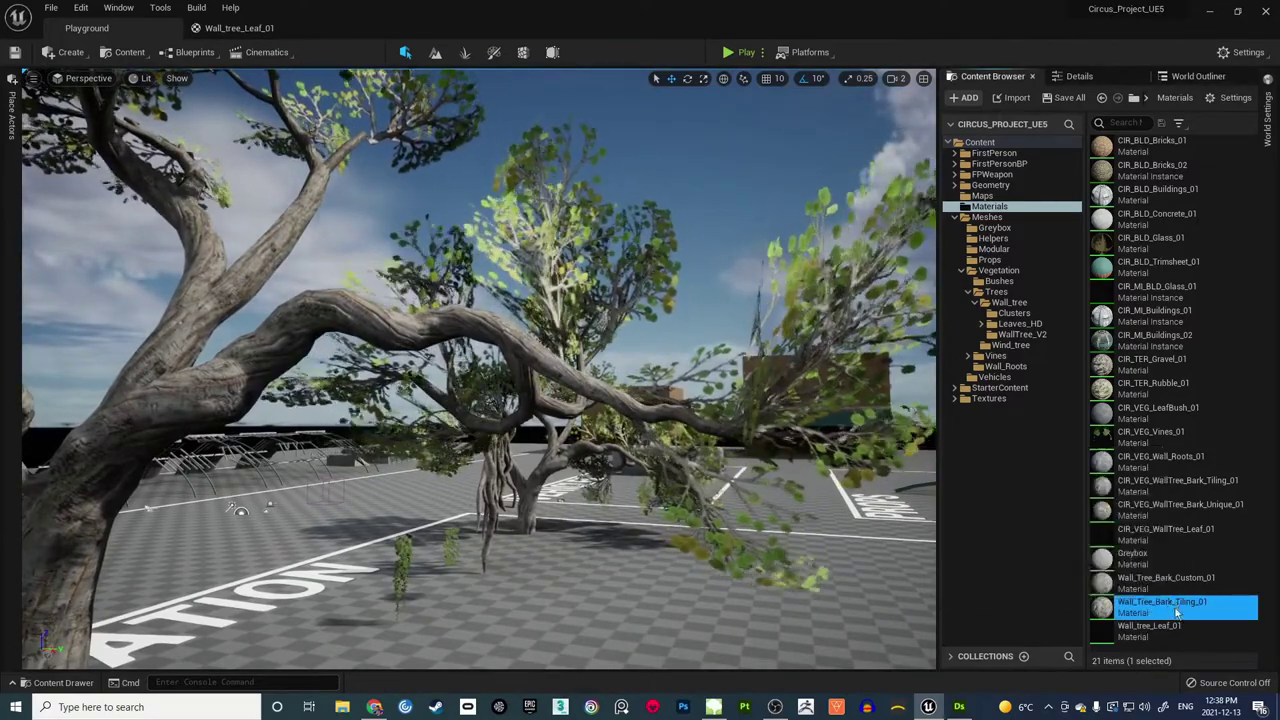
scroll(803, 257, "down", 1)
right_click_drag(557, 308, 729, 282)
scroll(729, 282, "down", 1)
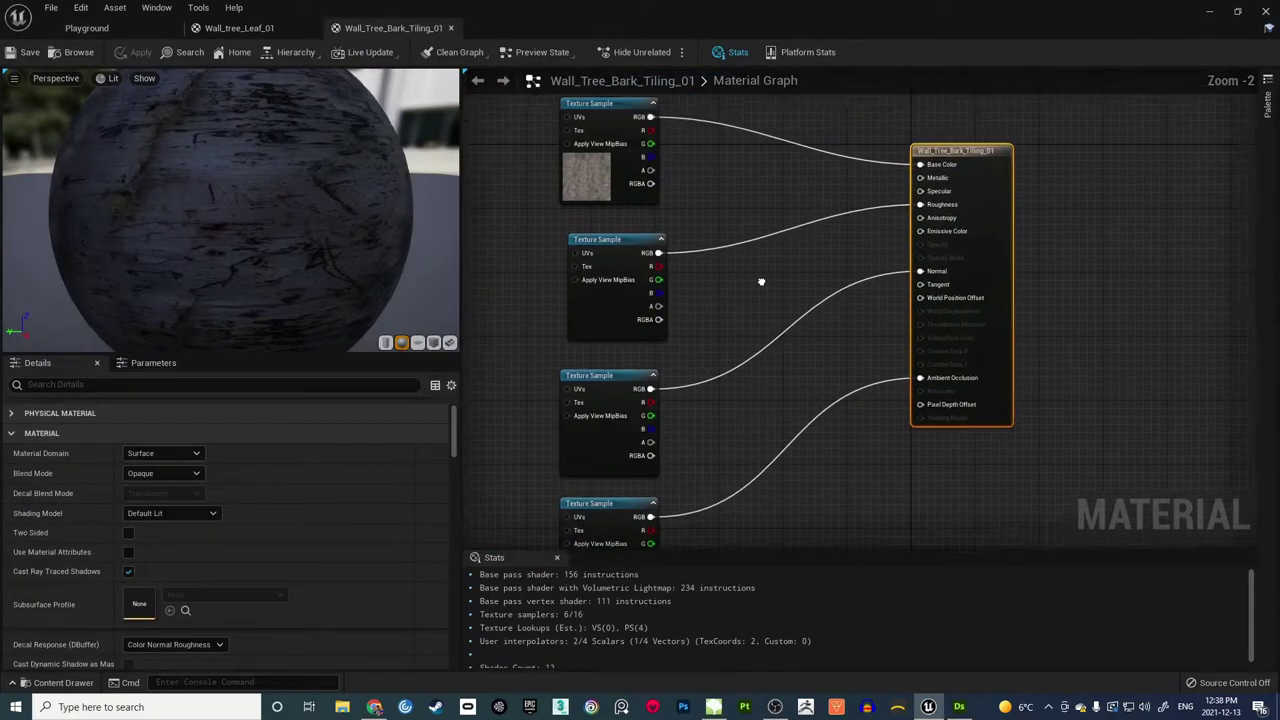
scroll(763, 281, "up", 1)
right_click(743, 289)
type("speedtree")
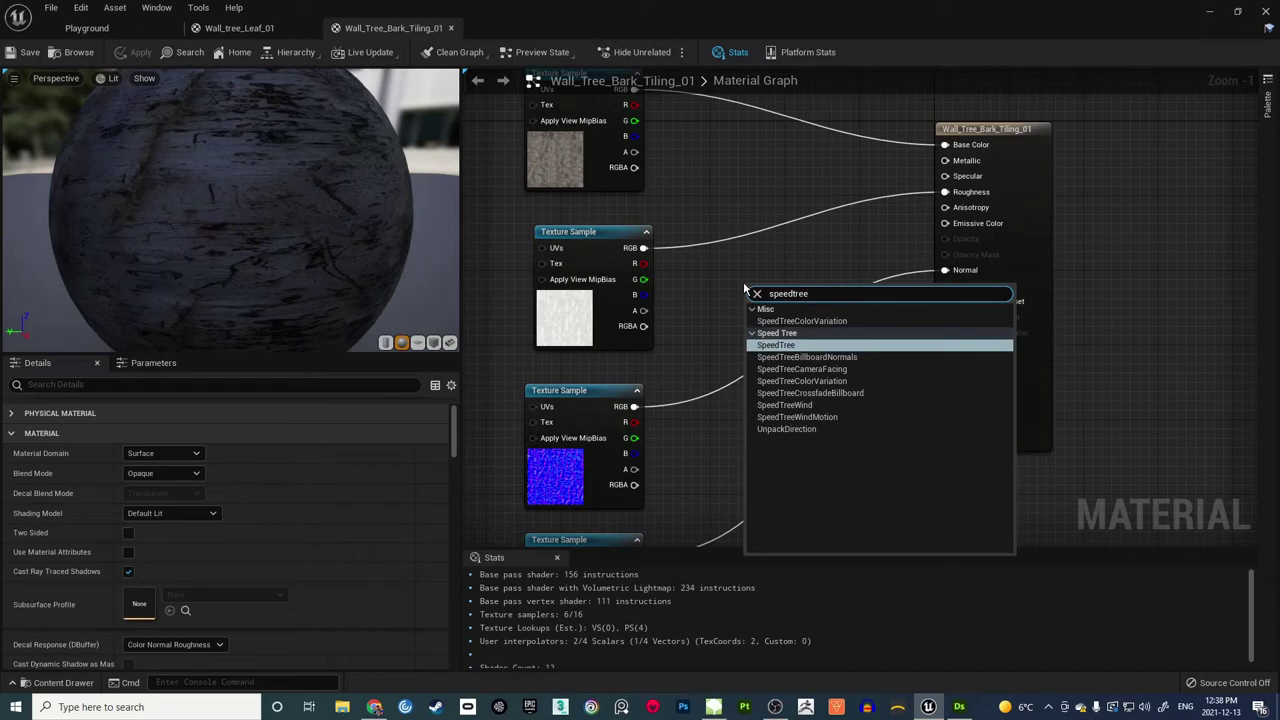
left_click(785, 345)
left_click_drag(810, 290, 781, 374)
left_click(853, 344)
Step: Connect the SpeedTree node's output to World Position Offset in the Wall_Tree_Bark_Tiling_01 material
right_click_drag(859, 363, 795, 360)
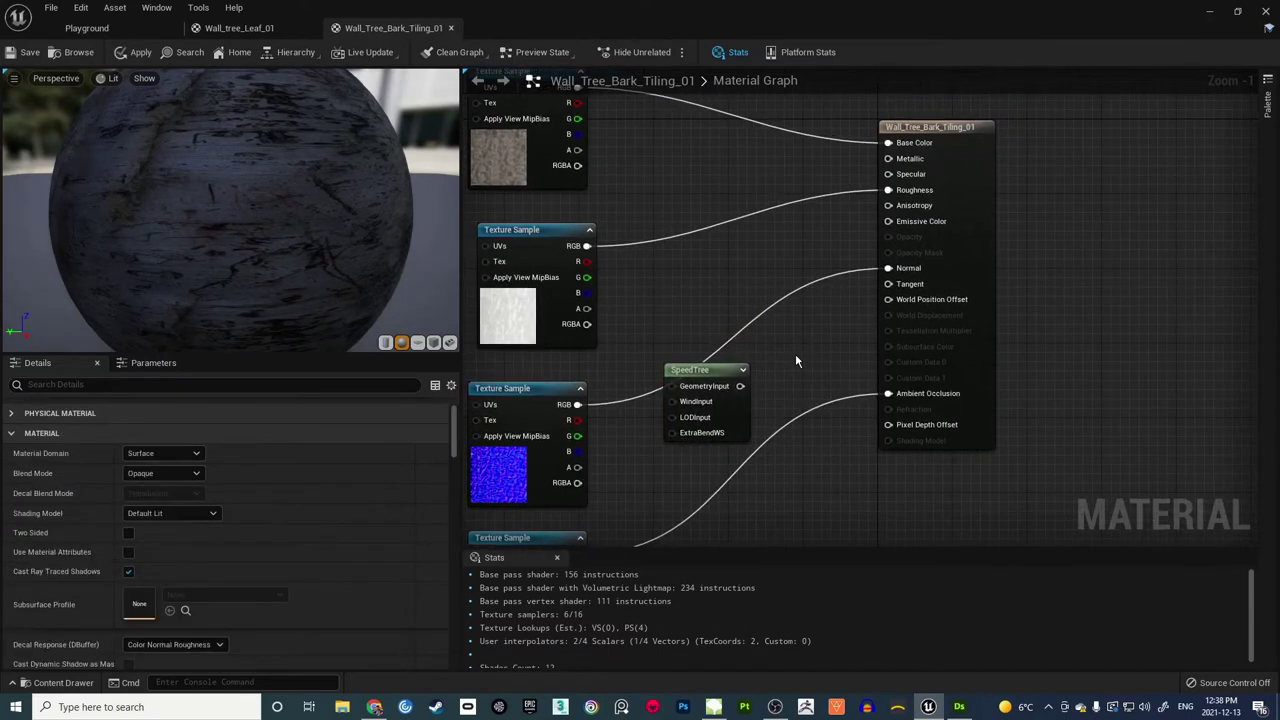
left_click_drag(739, 386, 831, 331)
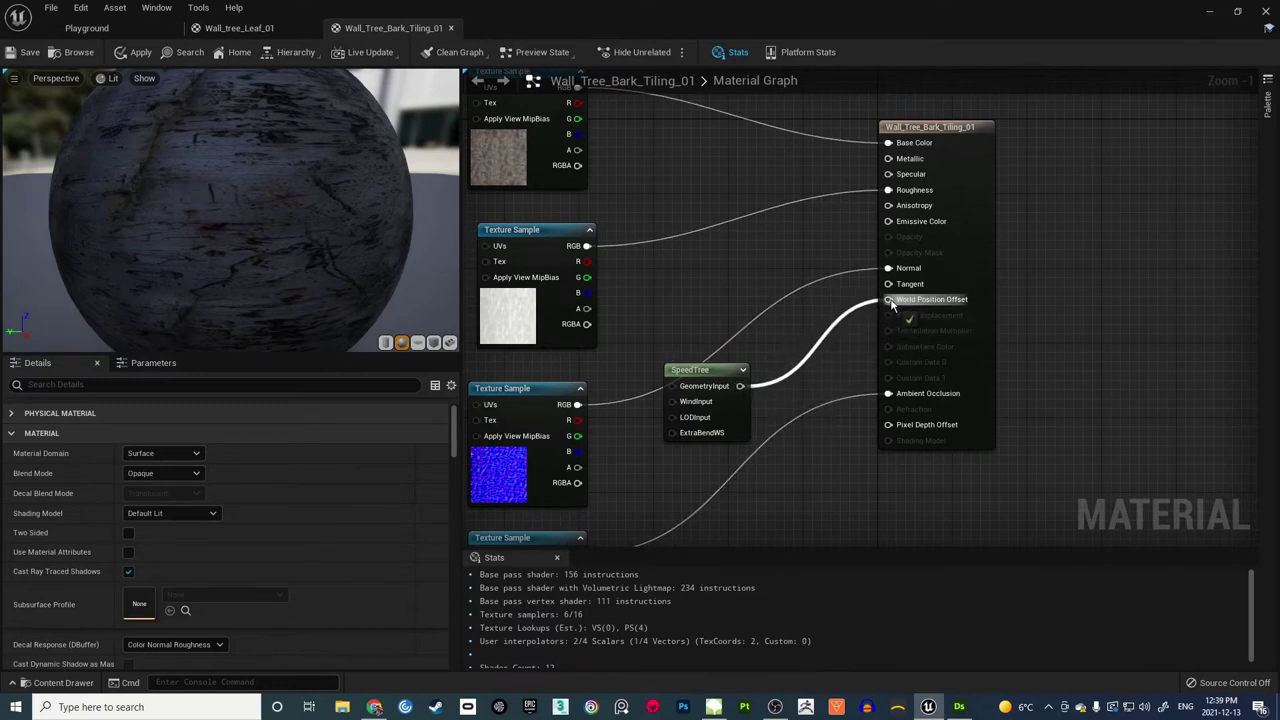
left_click_drag(893, 304, 890, 301)
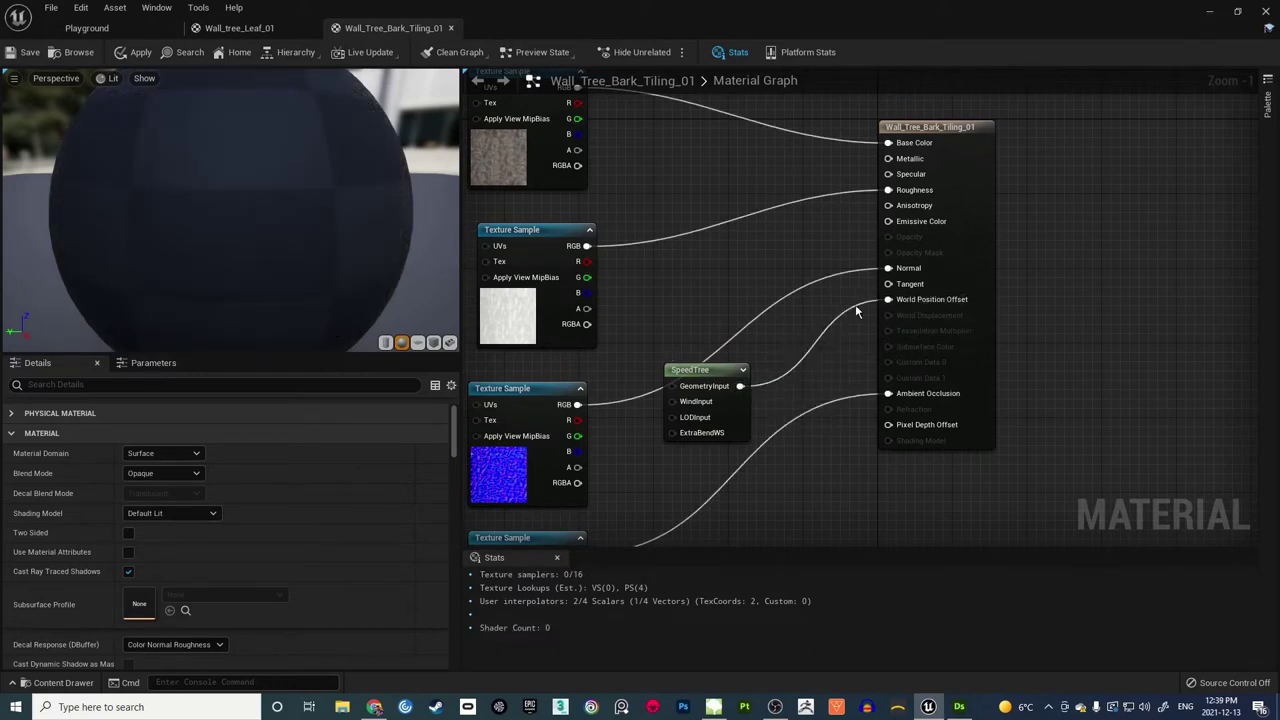
Step: Set the wind type of the SpeedTree node in Wall_Tree_Bark_Tiling_01 to BestPlus and save the material
left_click(714, 372)
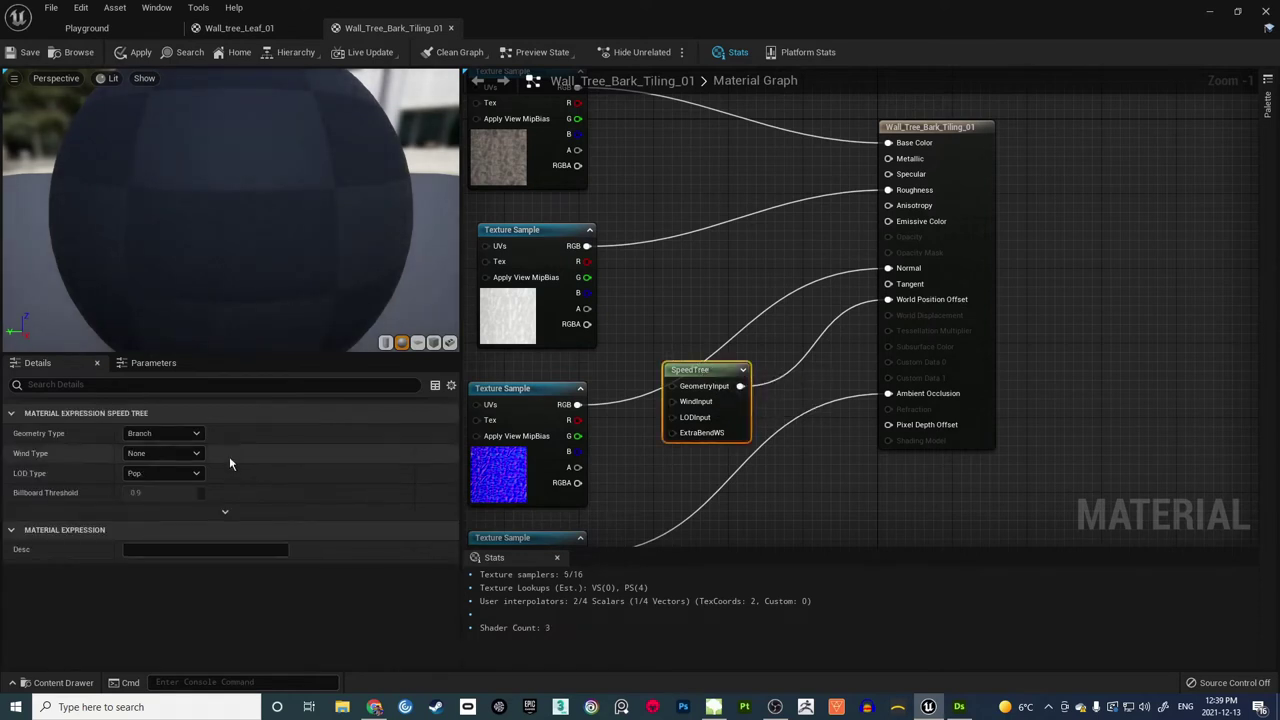
left_click(170, 435)
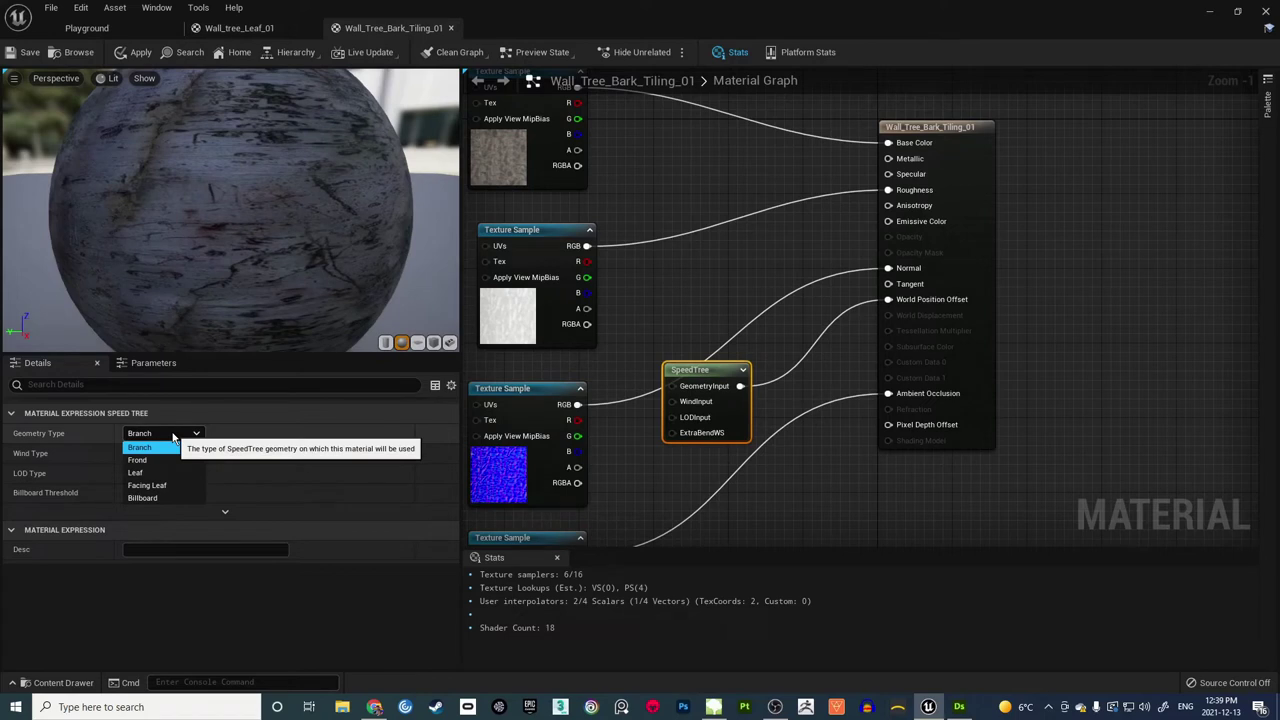
left_click(269, 417)
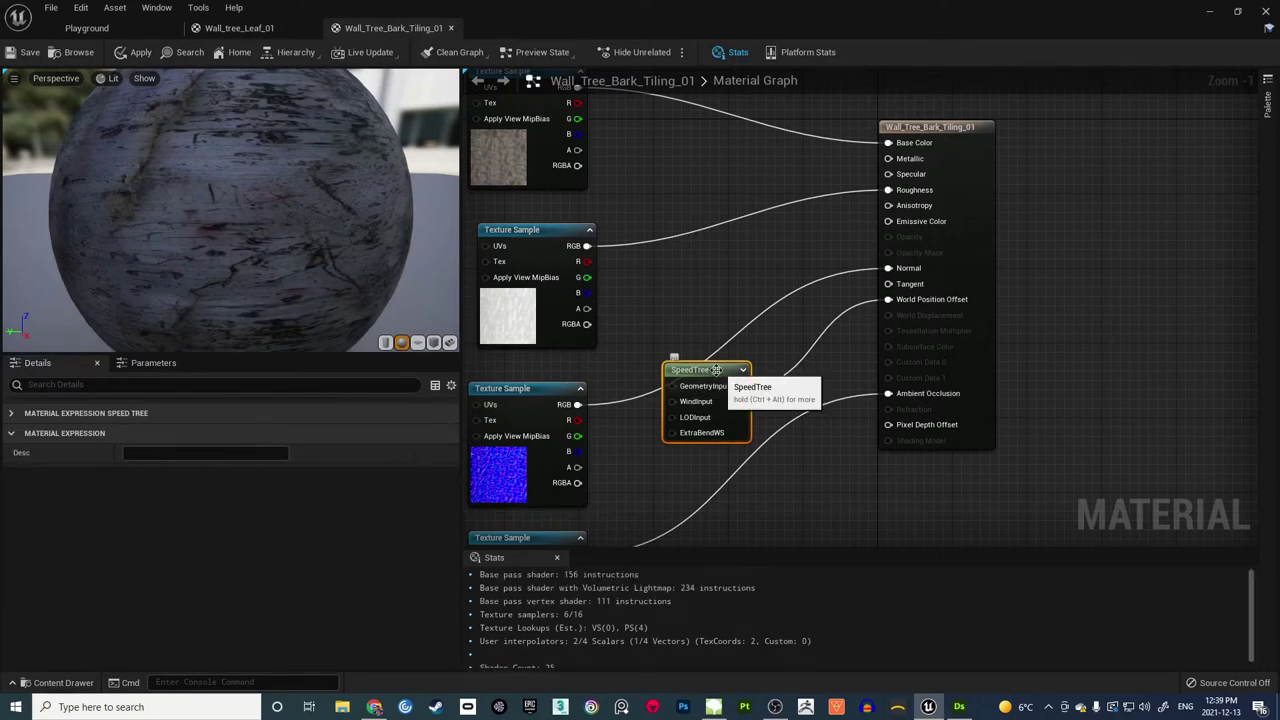
left_click_drag(717, 370, 727, 370)
left_click(28, 416)
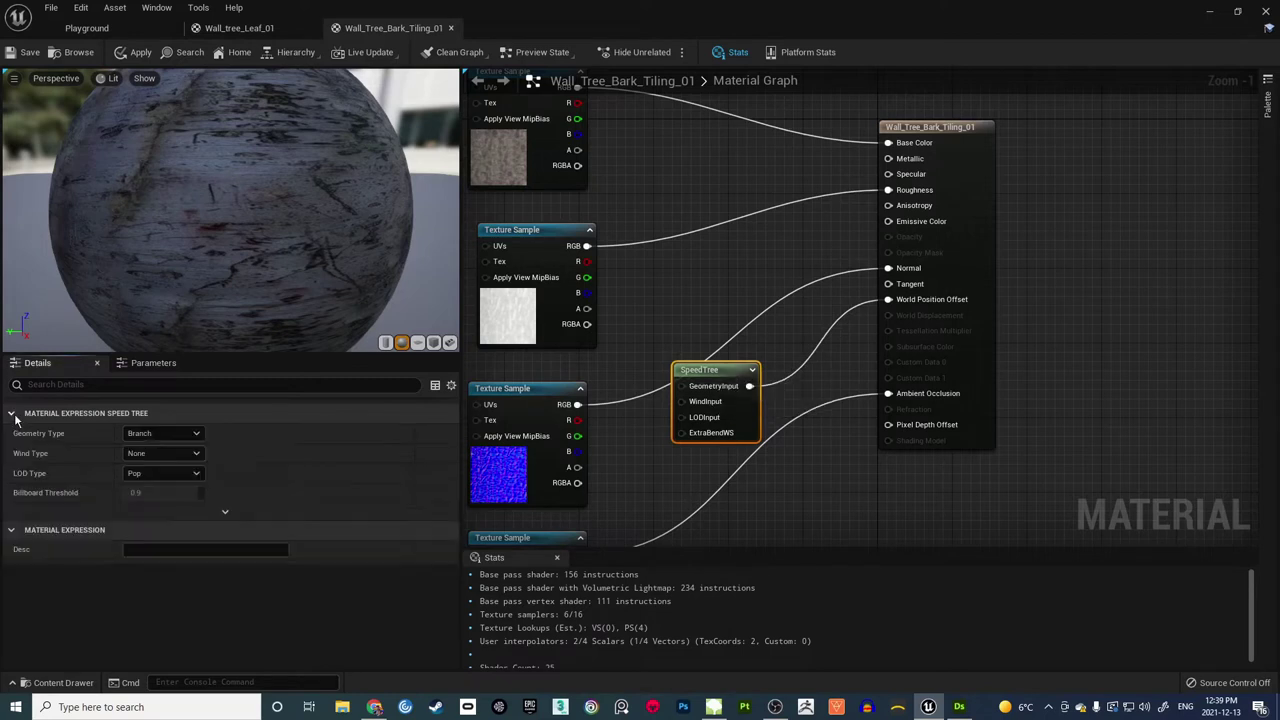
left_click(171, 454)
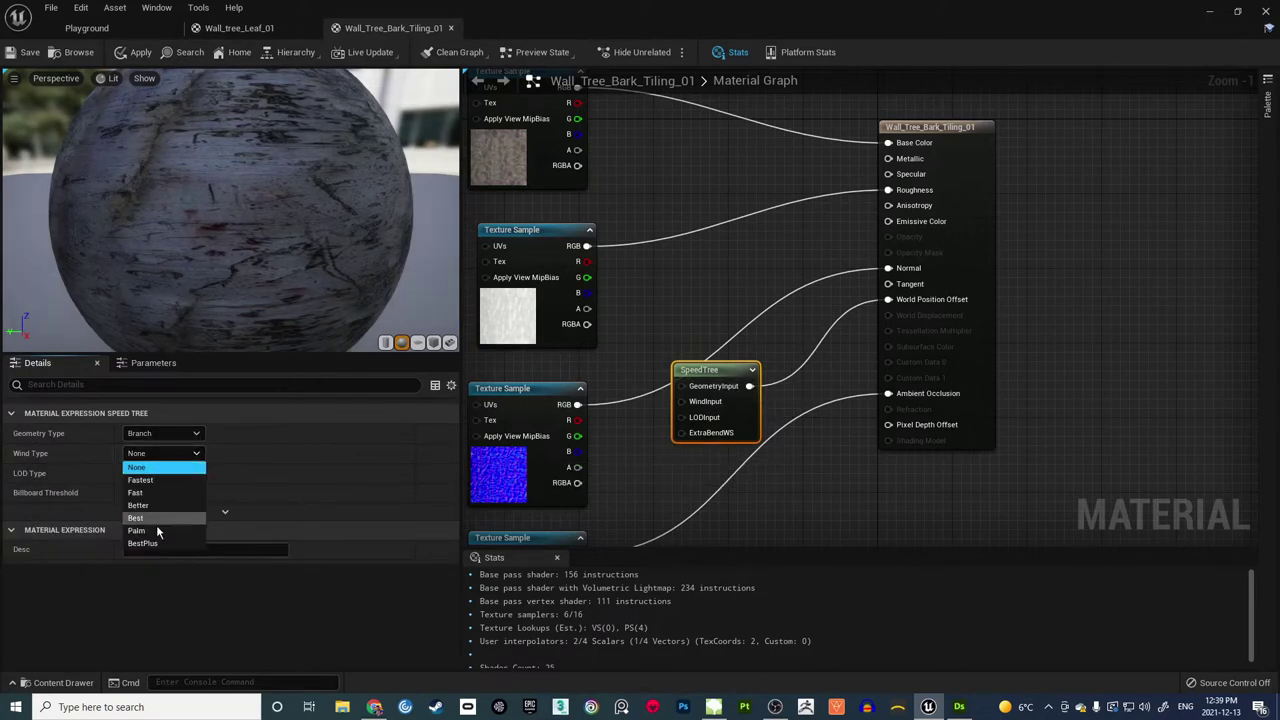
left_click(154, 540)
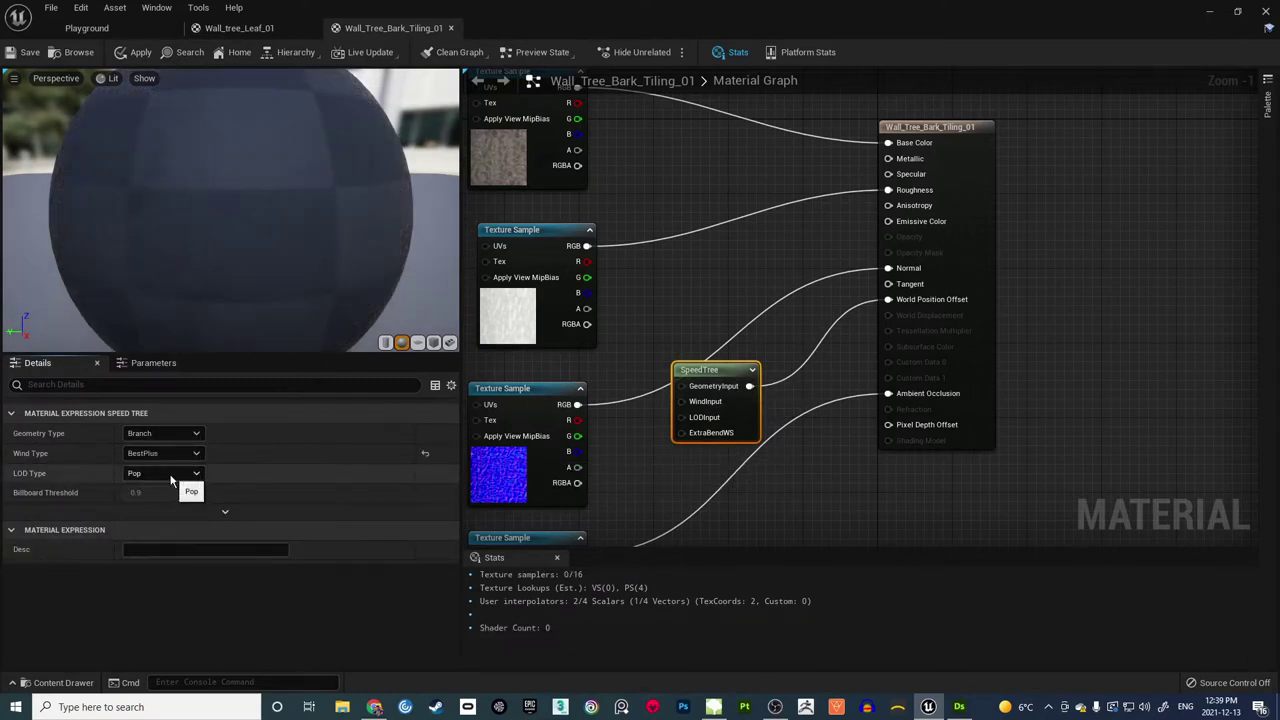
left_click(30, 54)
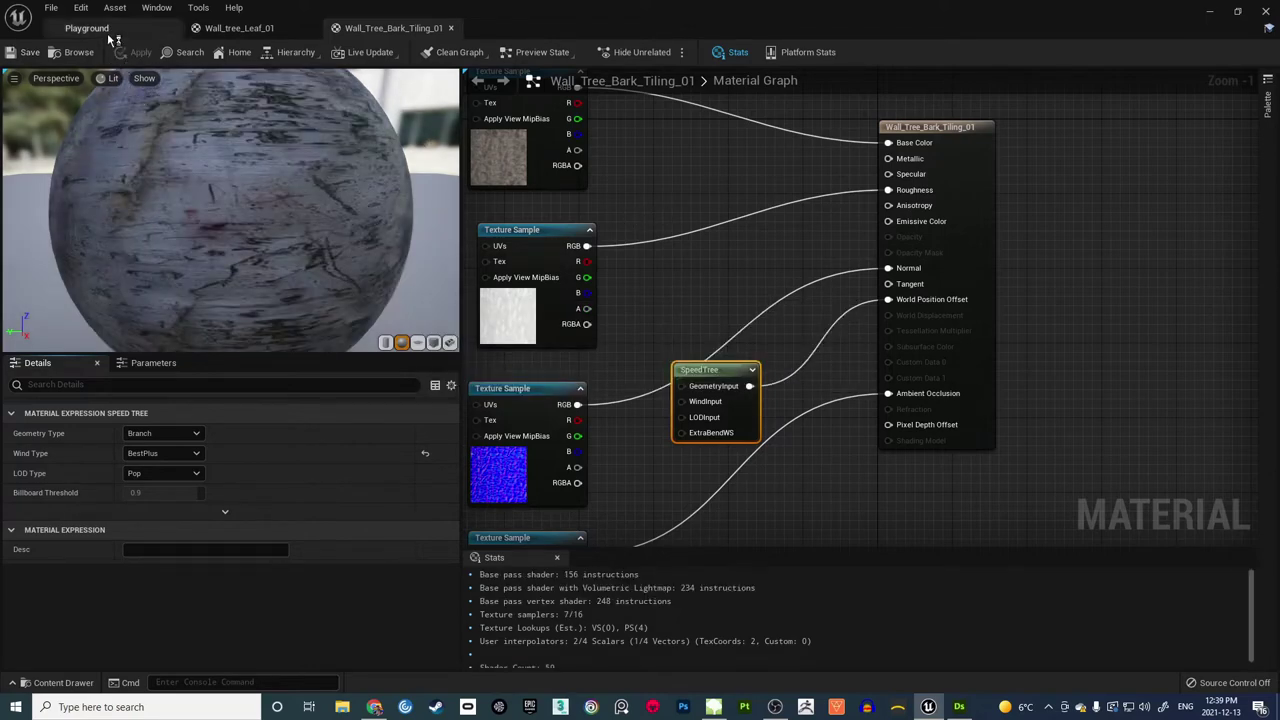
Step: Return to the Playground level and inspect the wall tree's trunk and branches for wind movement and bark separation
left_click(100, 30)
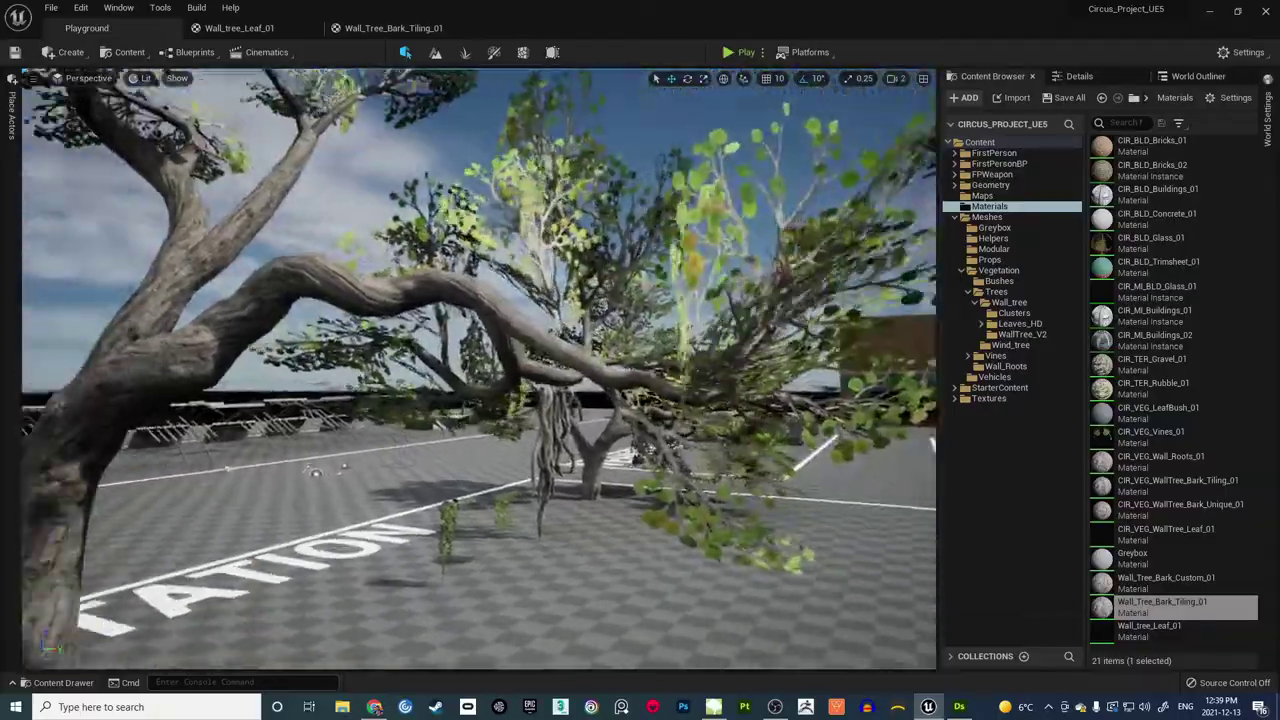
right_click_drag(478, 368, 475, 400)
right_click_drag(297, 414, 230, 340)
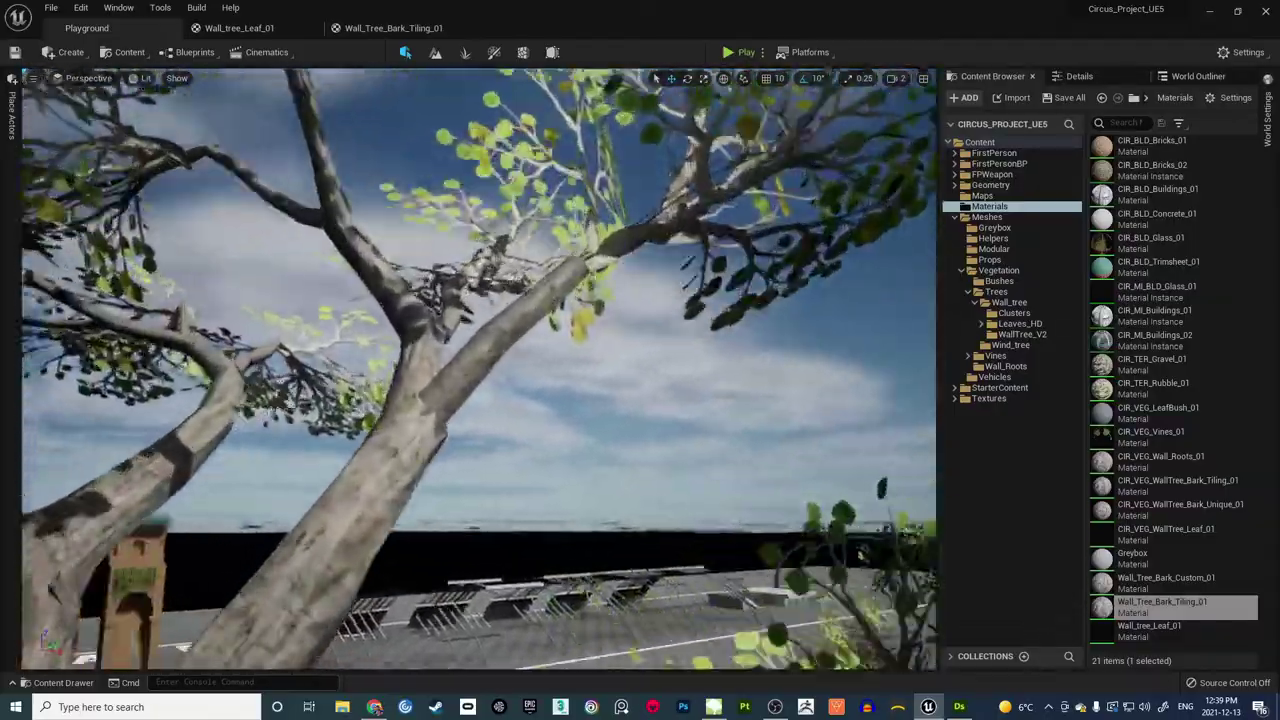
right_click_drag(495, 330, 467, 397)
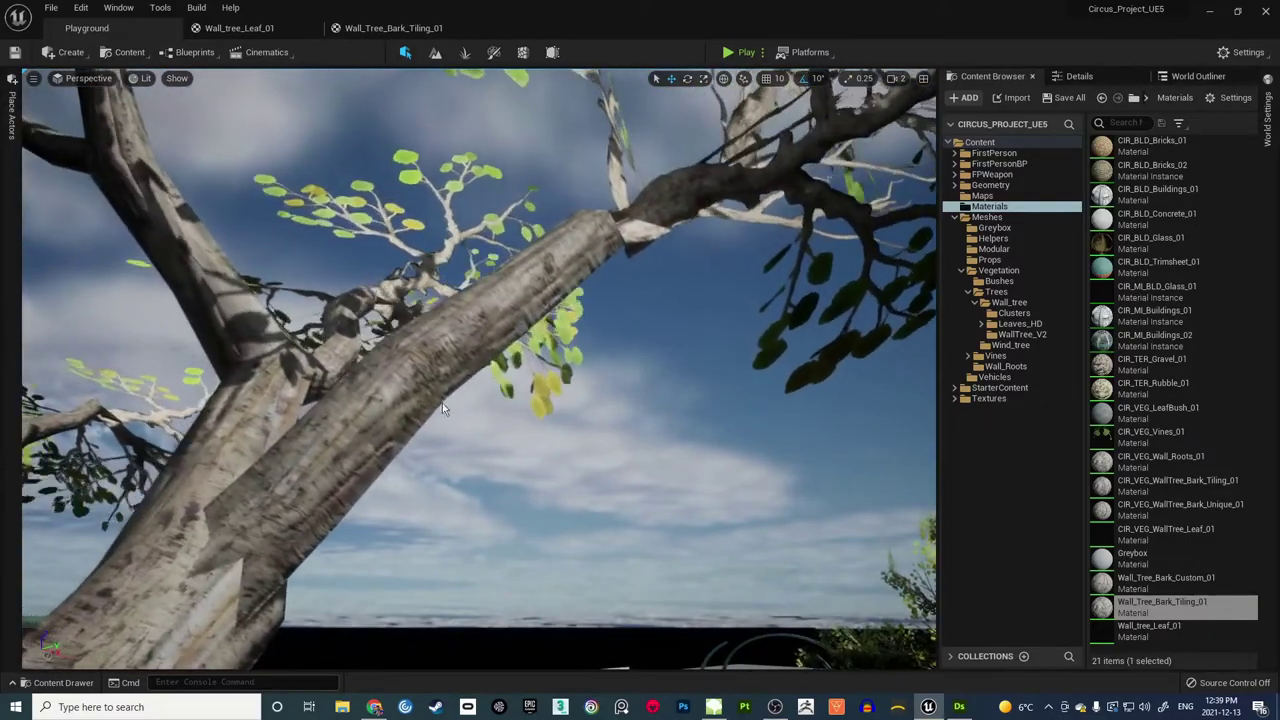
right_click_drag(652, 328, 645, 490)
right_click_drag(652, 372, 651, 323)
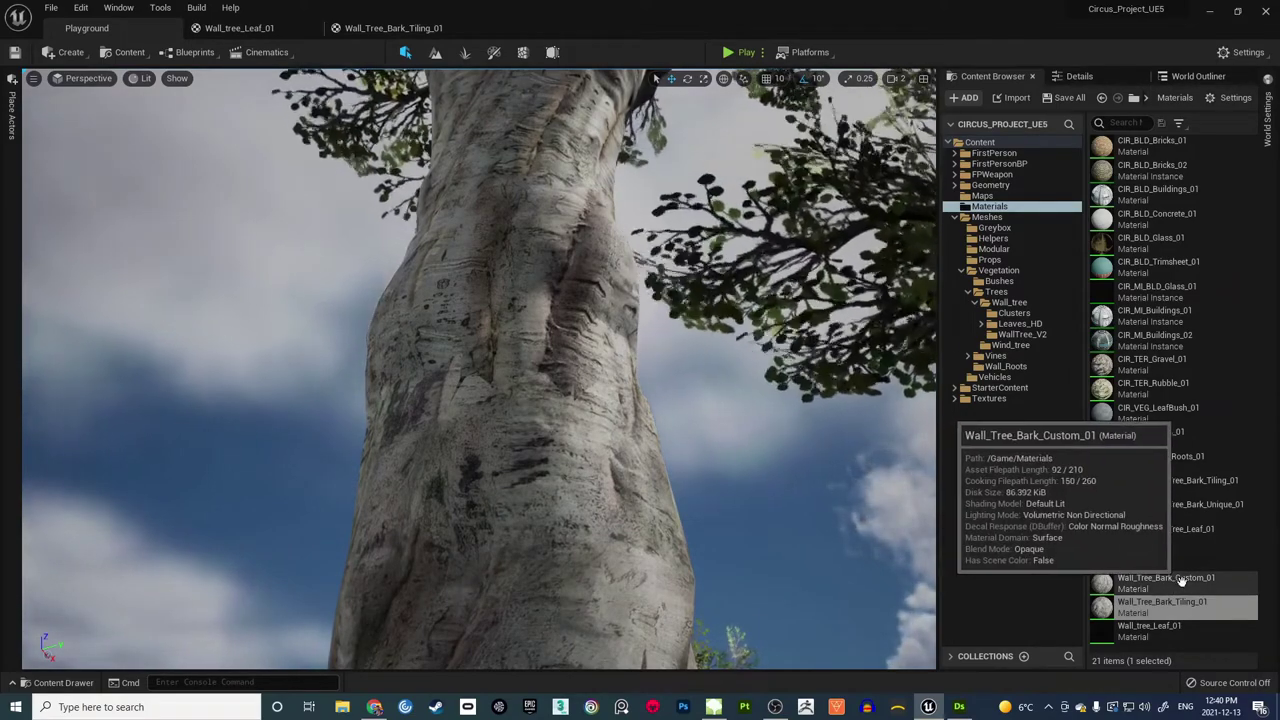
Step: Open the Wall_Tree_Bark_Custom_01 material and move its output node farther from the texture samples
double_click(1189, 586)
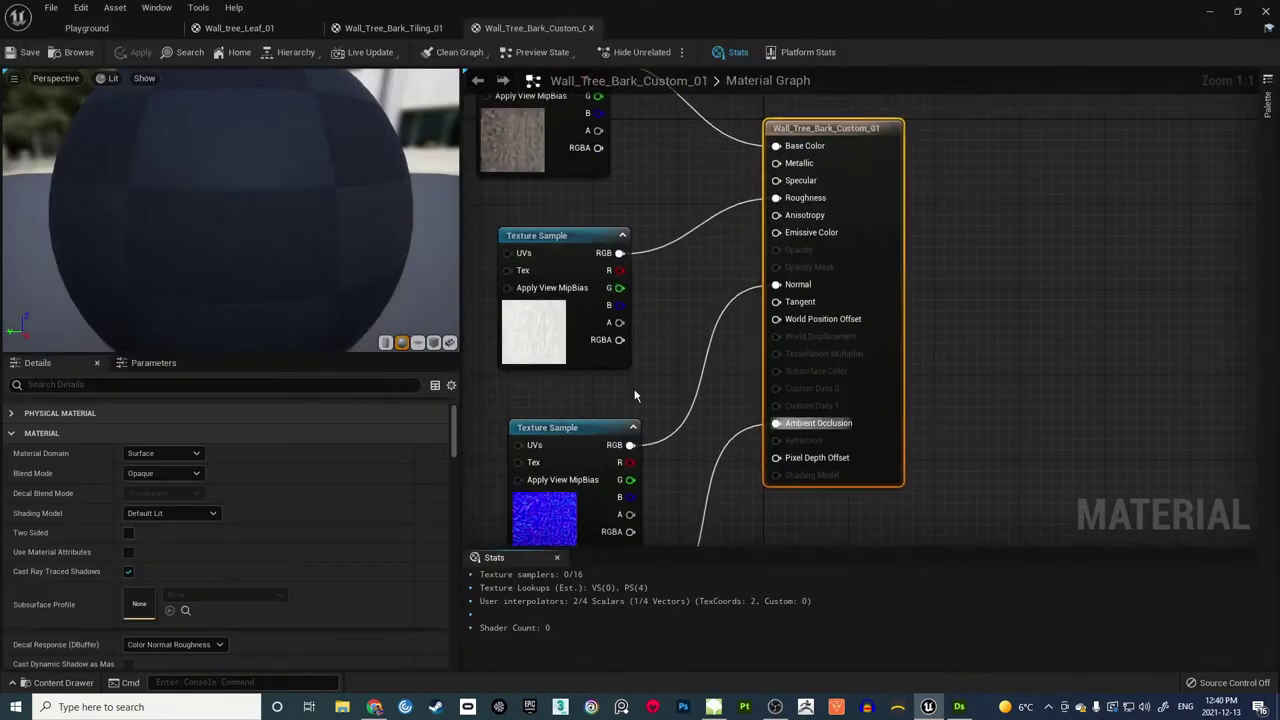
right_click_drag(634, 389, 817, 325)
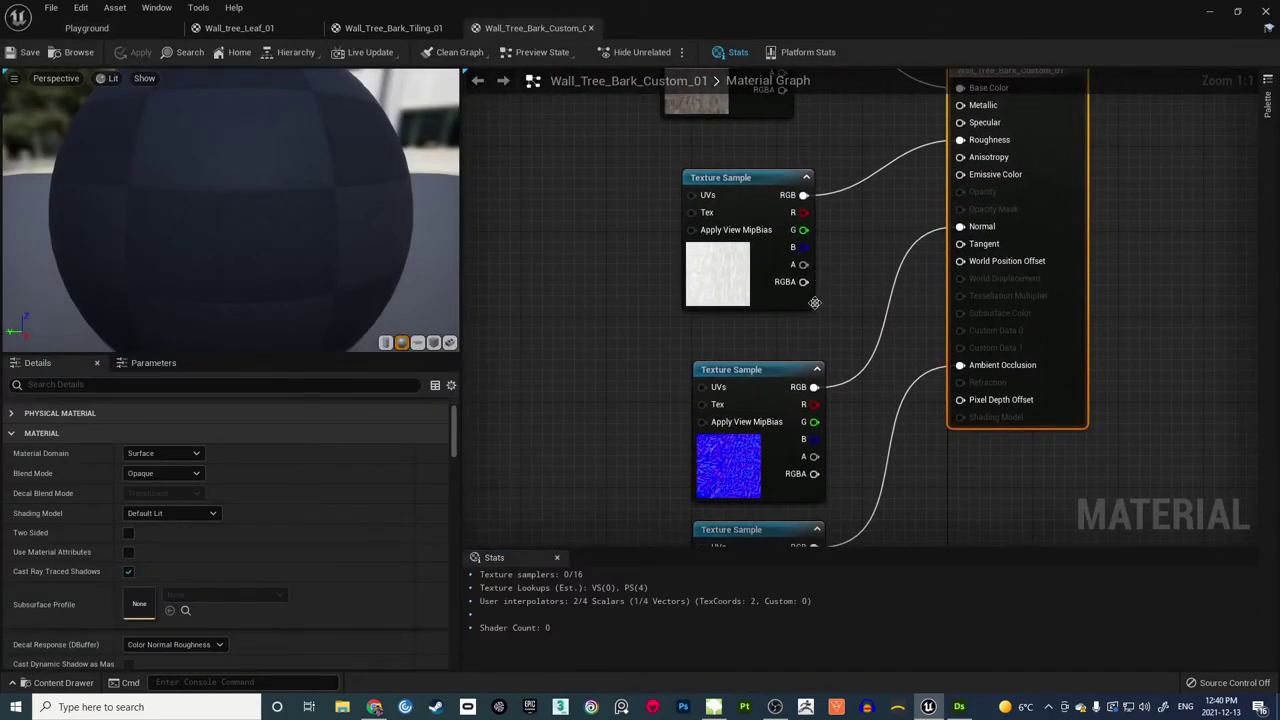
scroll(817, 325, "down", 2)
scroll(817, 325, "down", 2)
left_click_drag(916, 189, 1040, 204)
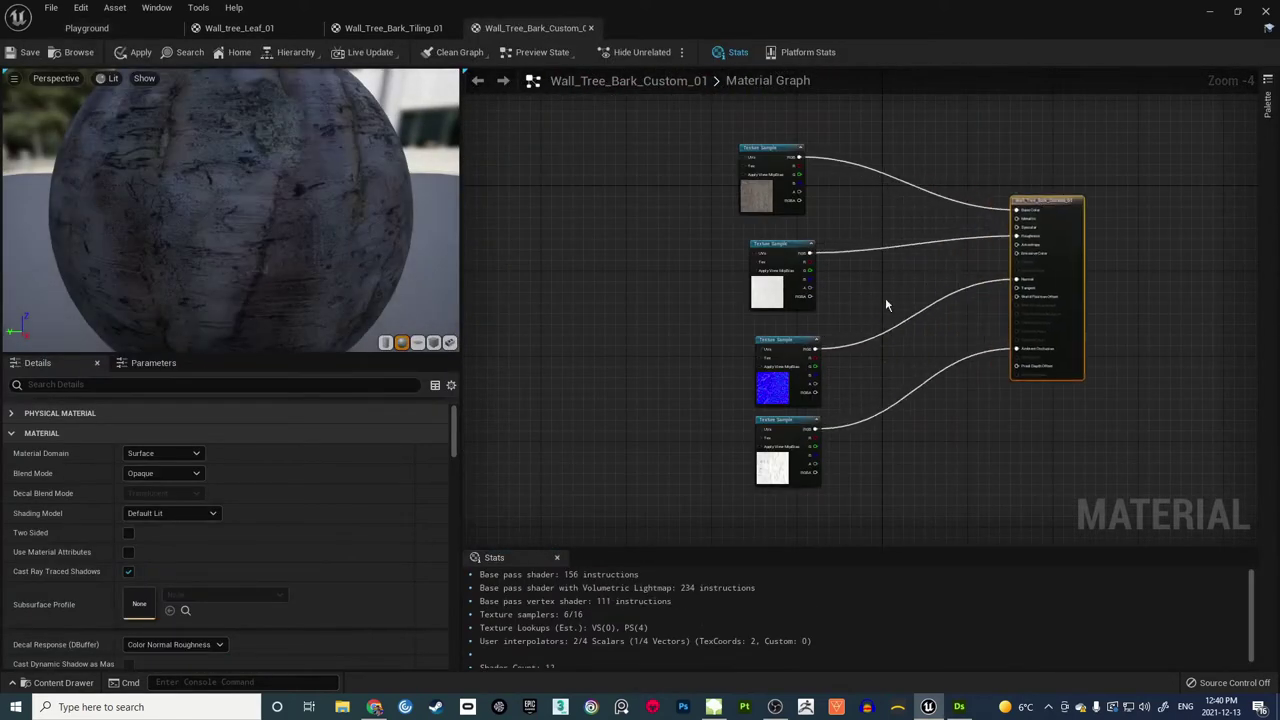
Step: Add a SpeedTree node between the texture samples and the output node of Wall_Tree_Bark_Custom_01
left_click(885, 297)
right_click_drag(928, 284, 751, 289)
scroll(751, 289, "up", 2)
right_click(737, 294)
type("speedtree")
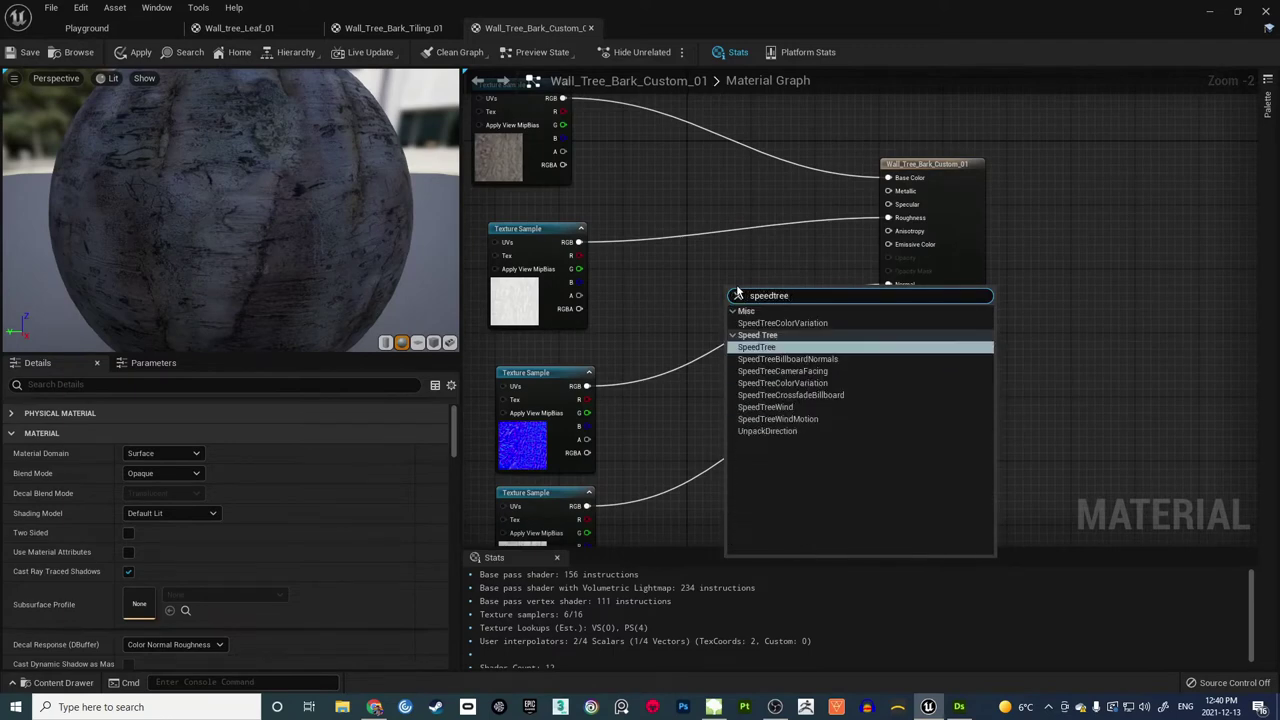
left_click(757, 347)
left_click_drag(769, 295, 820, 333)
Step: Connect the SpeedTree node to World Position Offset in Wall_Tree_Bark_Custom_01 and set its wind type to BestPlus
scroll(808, 343, "up", 1)
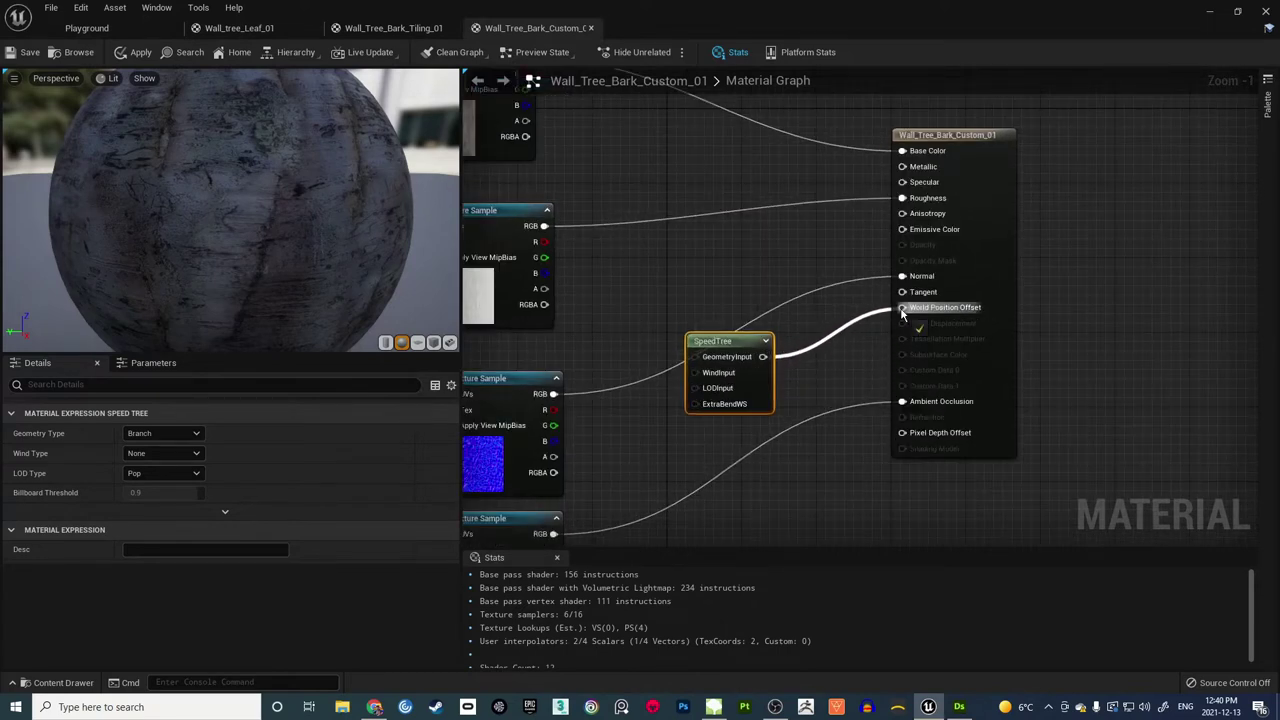
left_click_drag(901, 313, 902, 309)
left_click_drag(737, 342, 757, 350)
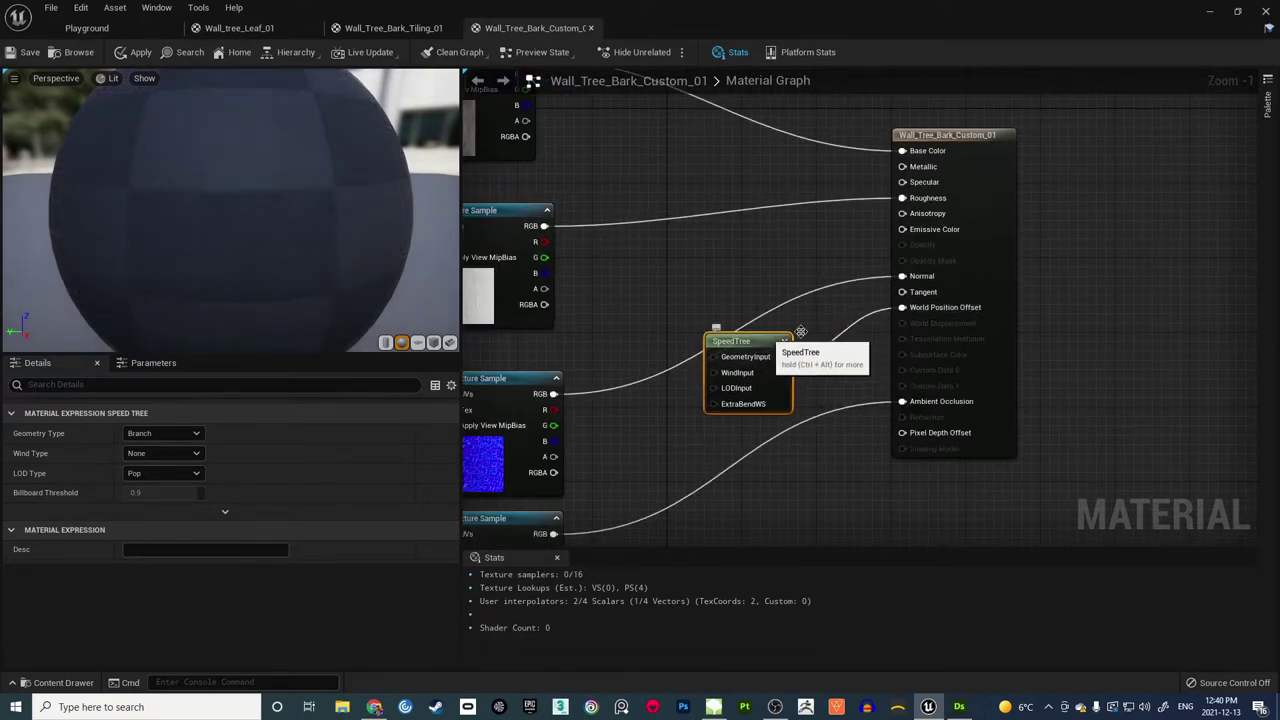
left_click(172, 454)
left_click(158, 543)
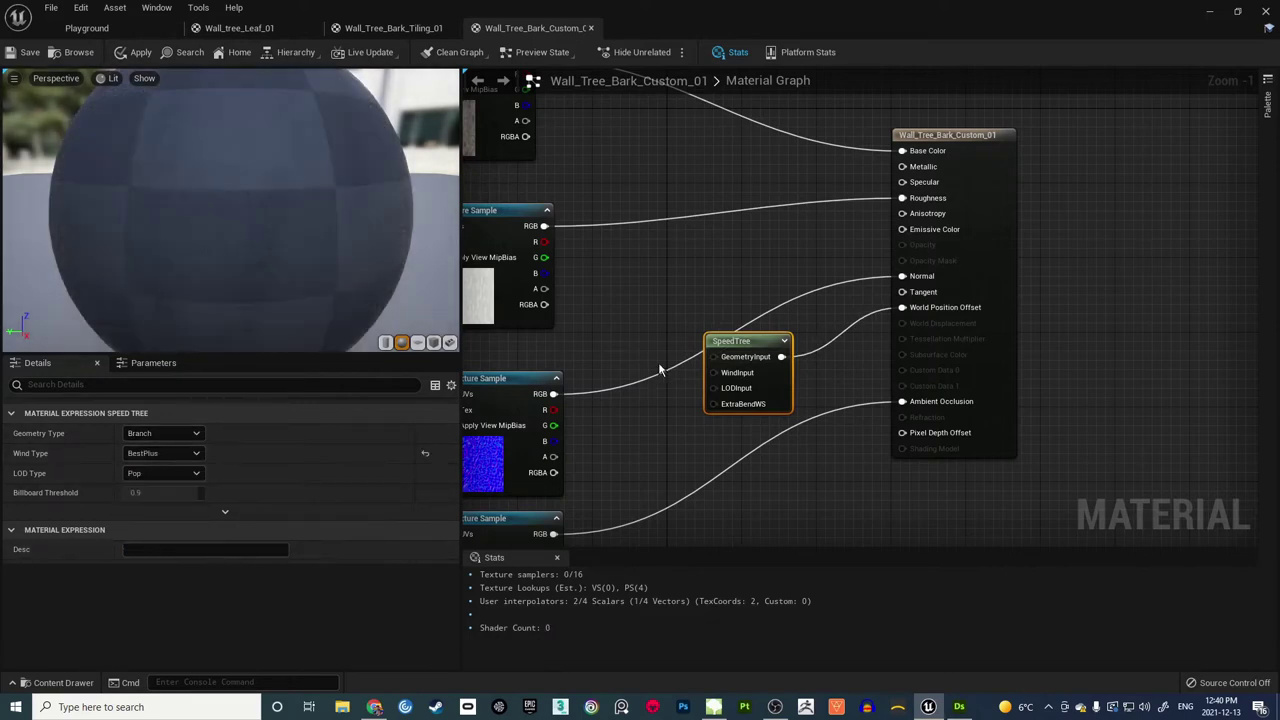
left_click(648, 318)
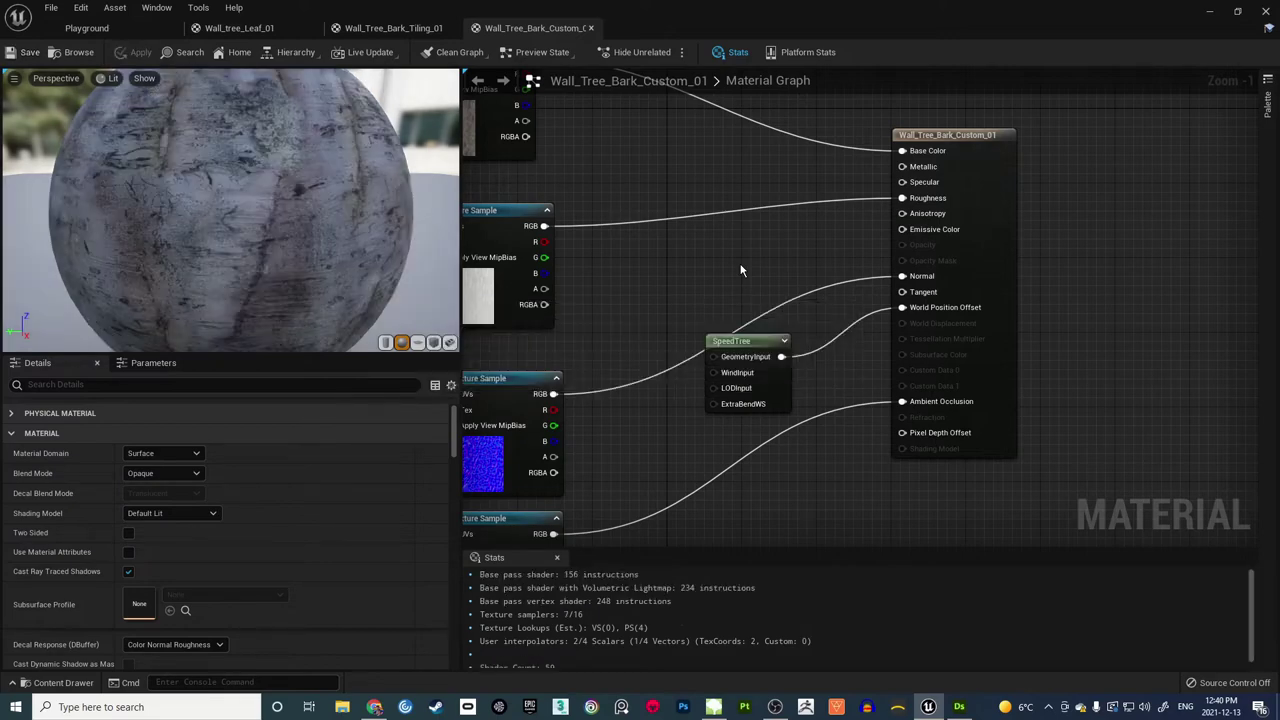
Step: Return to the Playground level and check how the wall tree's trunk, branches and leaves move in the wind
left_click(88, 30)
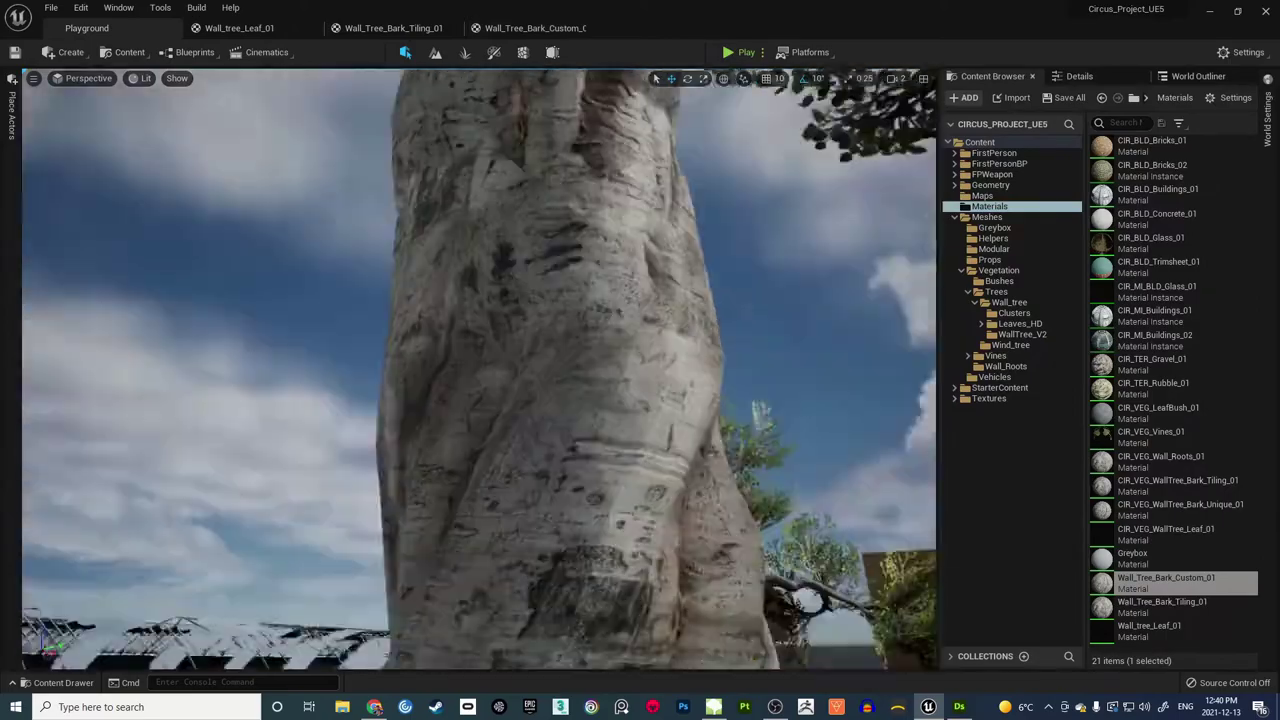
right_click_drag(479, 368, 535, 460)
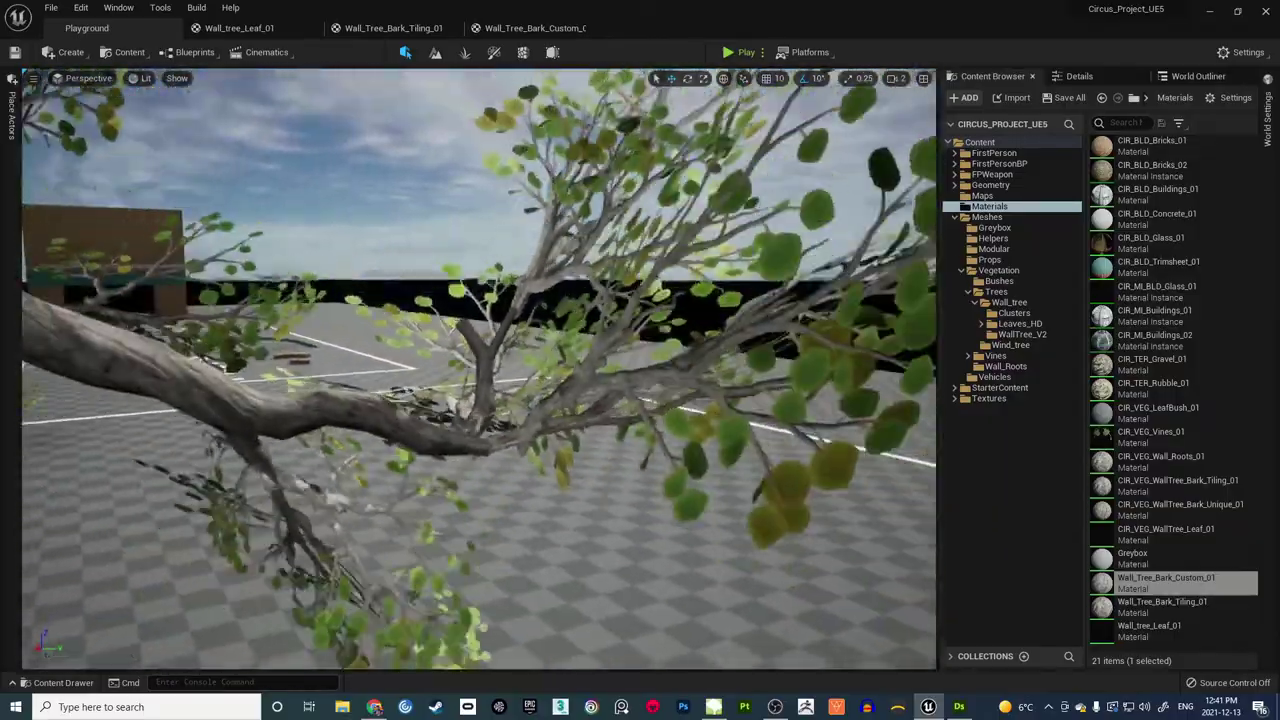
right_click_drag(478, 369, 400, 290)
key("s")
right_click_drag(300, 382, 235, 400)
Step: Select the wind directional source beside the wall tree and show its wind component settings
left_click(464, 578)
right_click_drag(464, 578, 468, 520)
left_click(1079, 76)
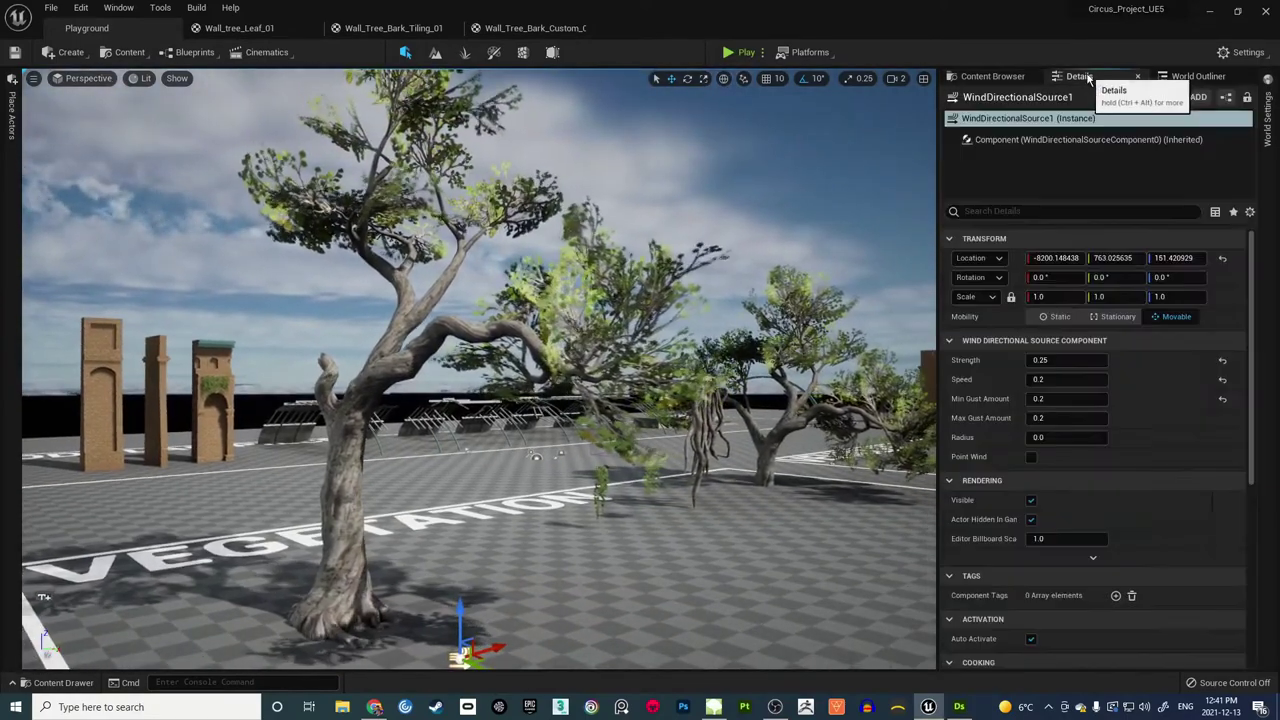
scroll(1248, 375, "down", 2)
scroll(1248, 375, "down", 2)
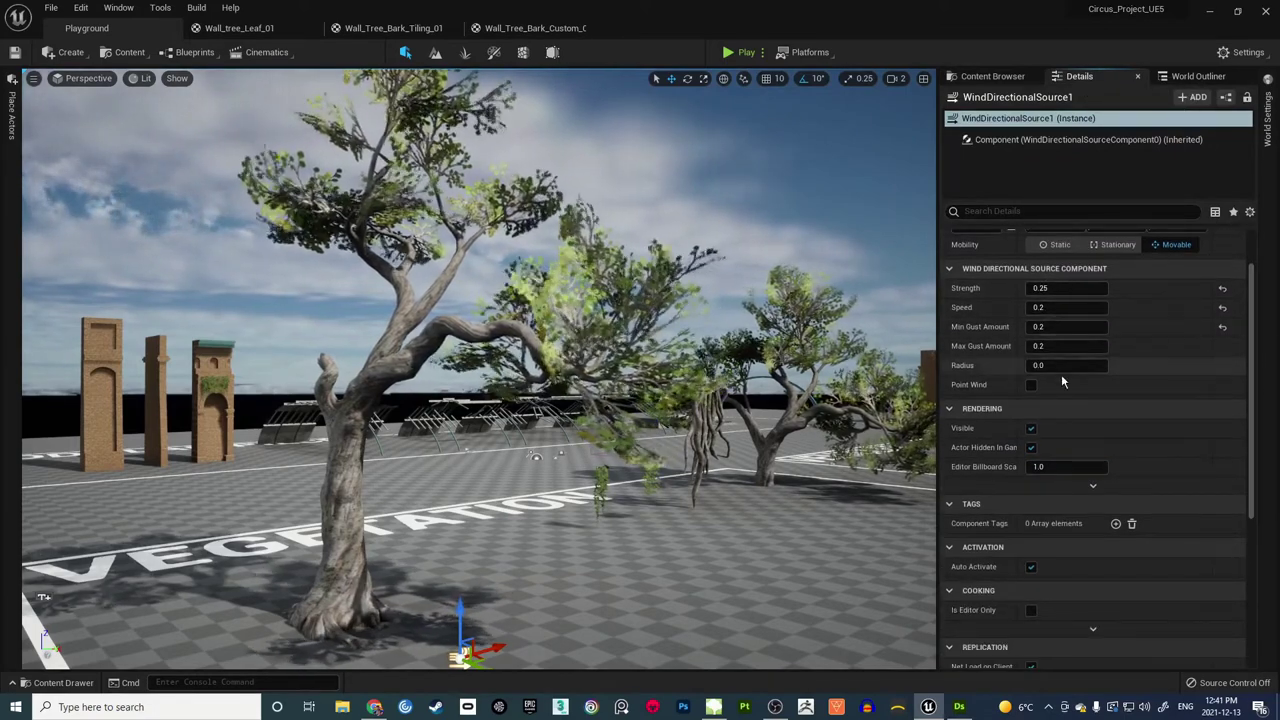
Step: Try a strength of 1 on the wind directional source, ending with a strength of 0.5
left_click(1048, 288)
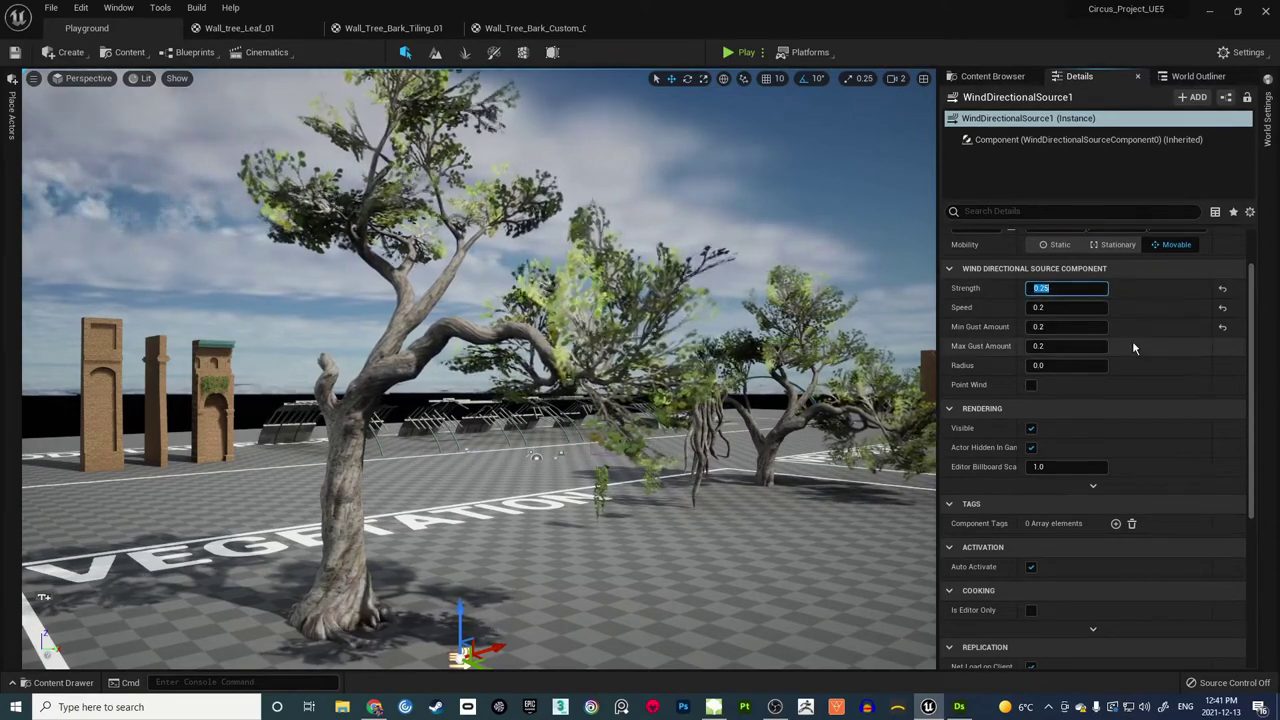
type("1")
key("Return")
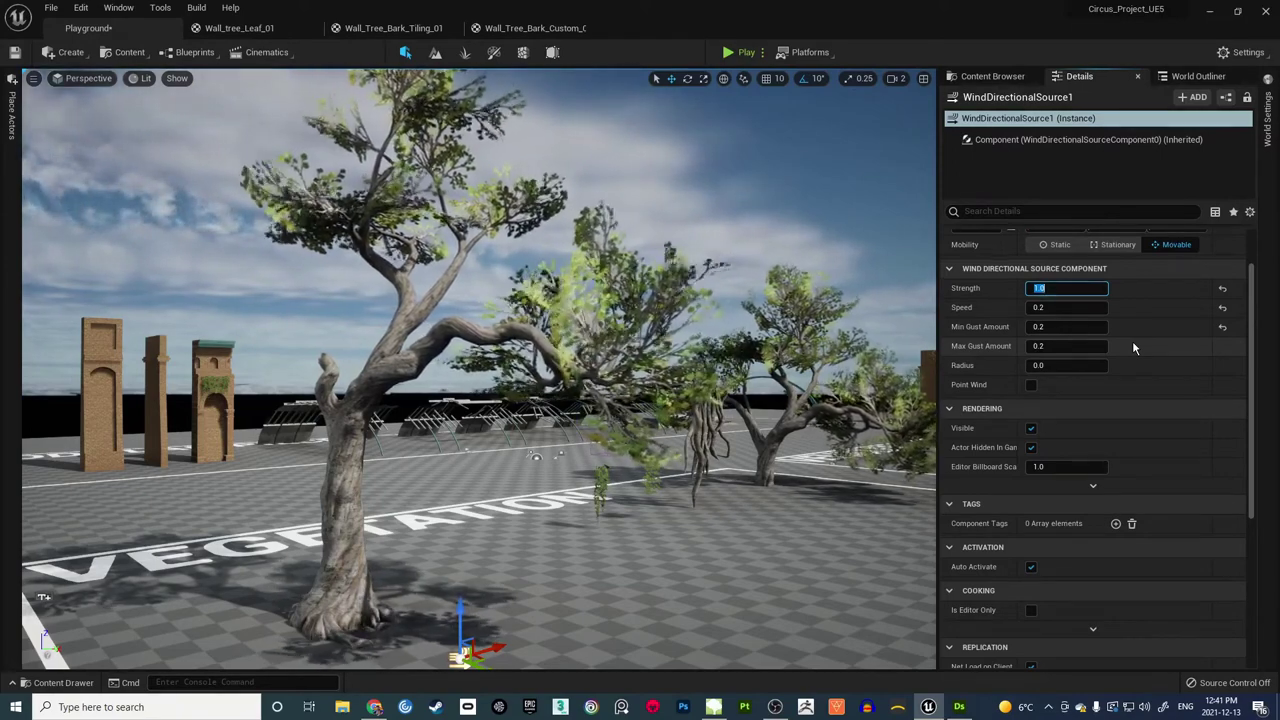
type("0.5")
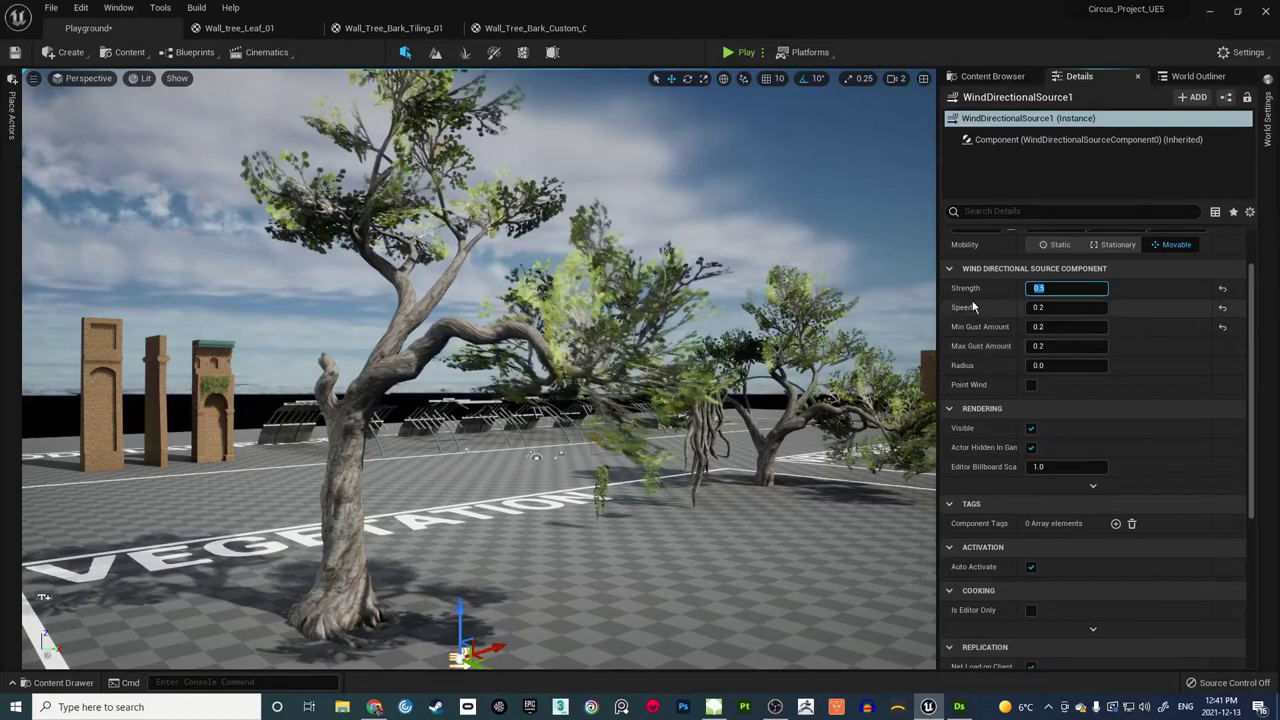
Step: Set the wind directional source's speed to 0.15
left_click(1066, 307)
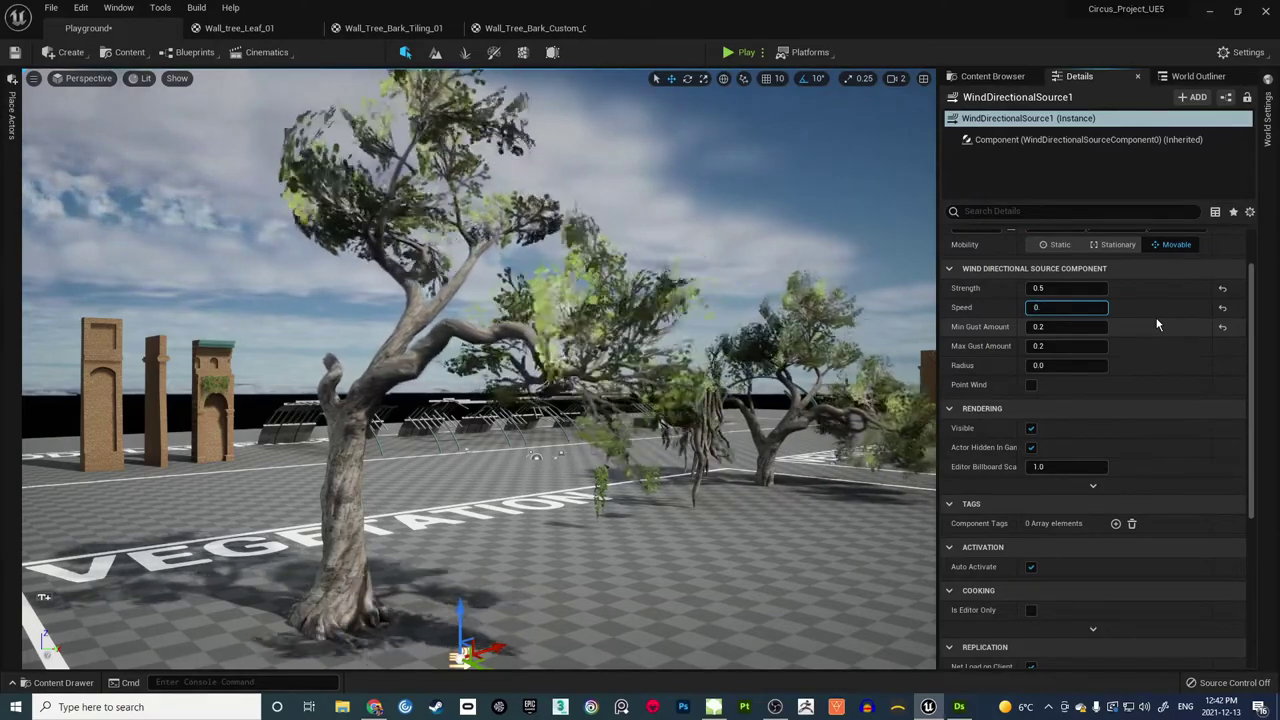
type("0.15")
key("Return")
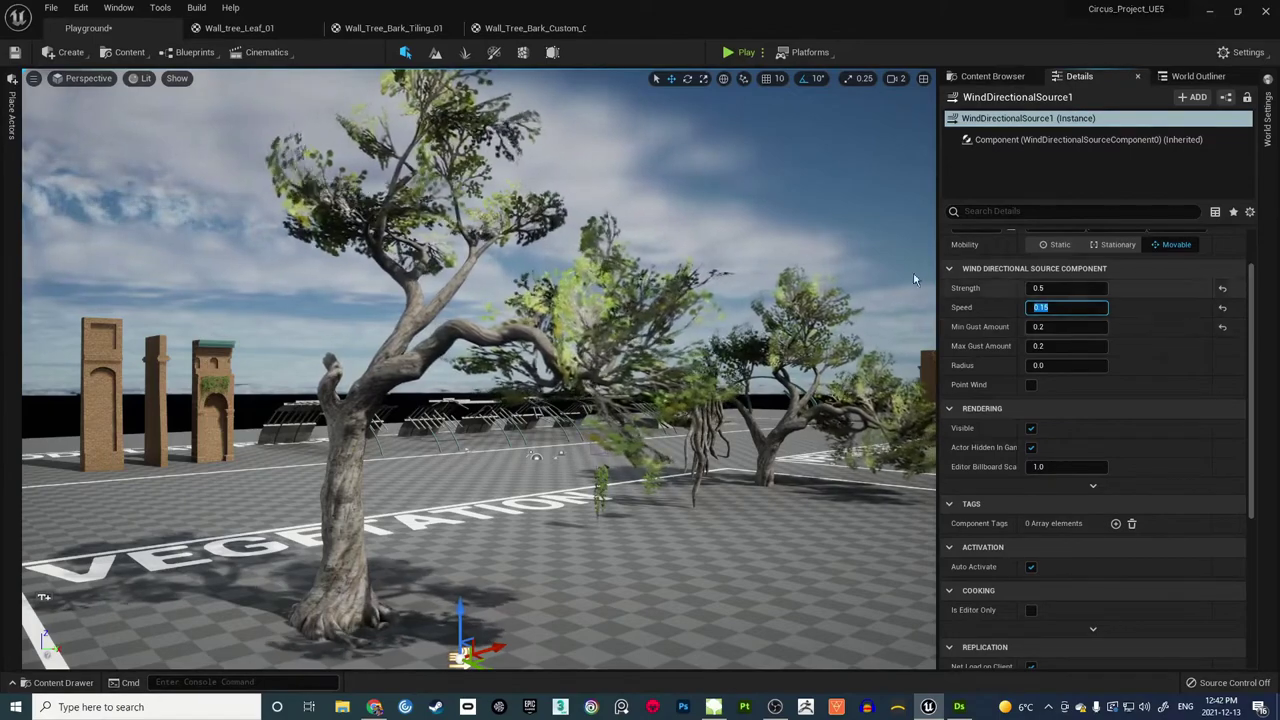
Step: Check the wall tree's wind movement from several viewpoints with nothing selected and save the Playground level
right_click_drag(541, 402, 476, 388)
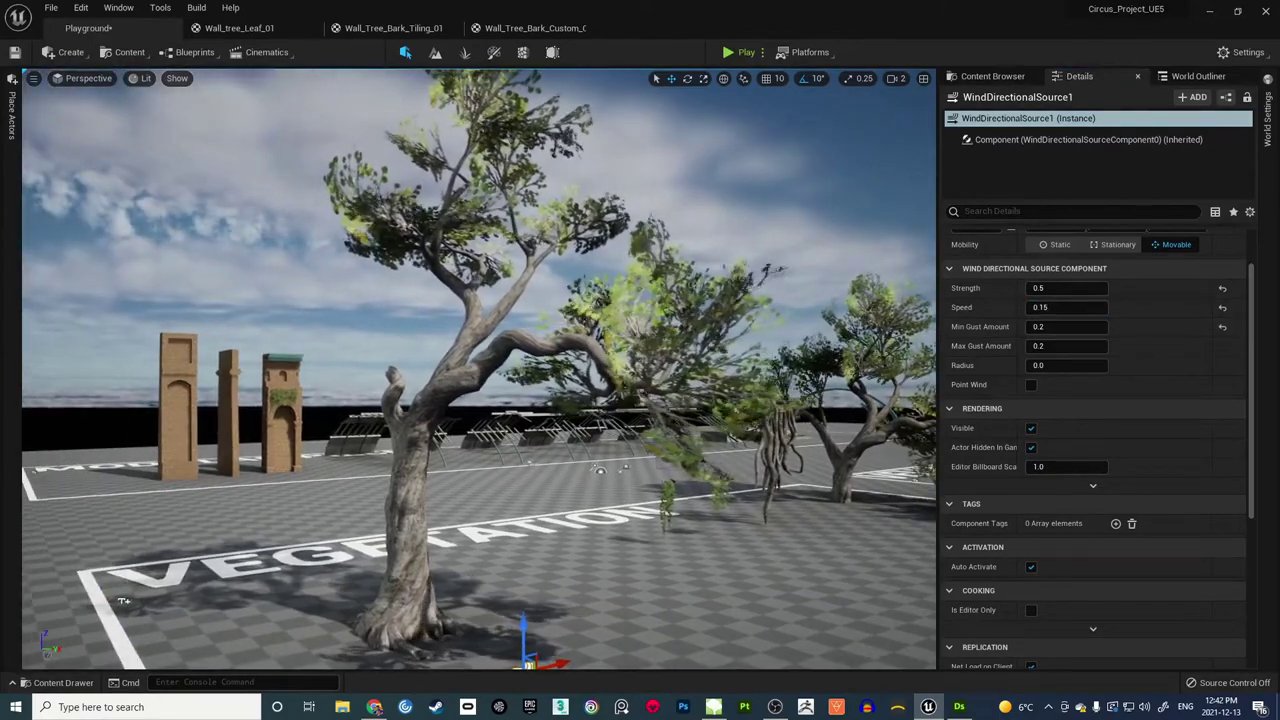
left_click(329, 415)
right_click_drag(329, 415, 330, 388)
key("d")
key("d")
key("a")
right_click_drag(443, 520, 530, 475)
key("ctrl+s")
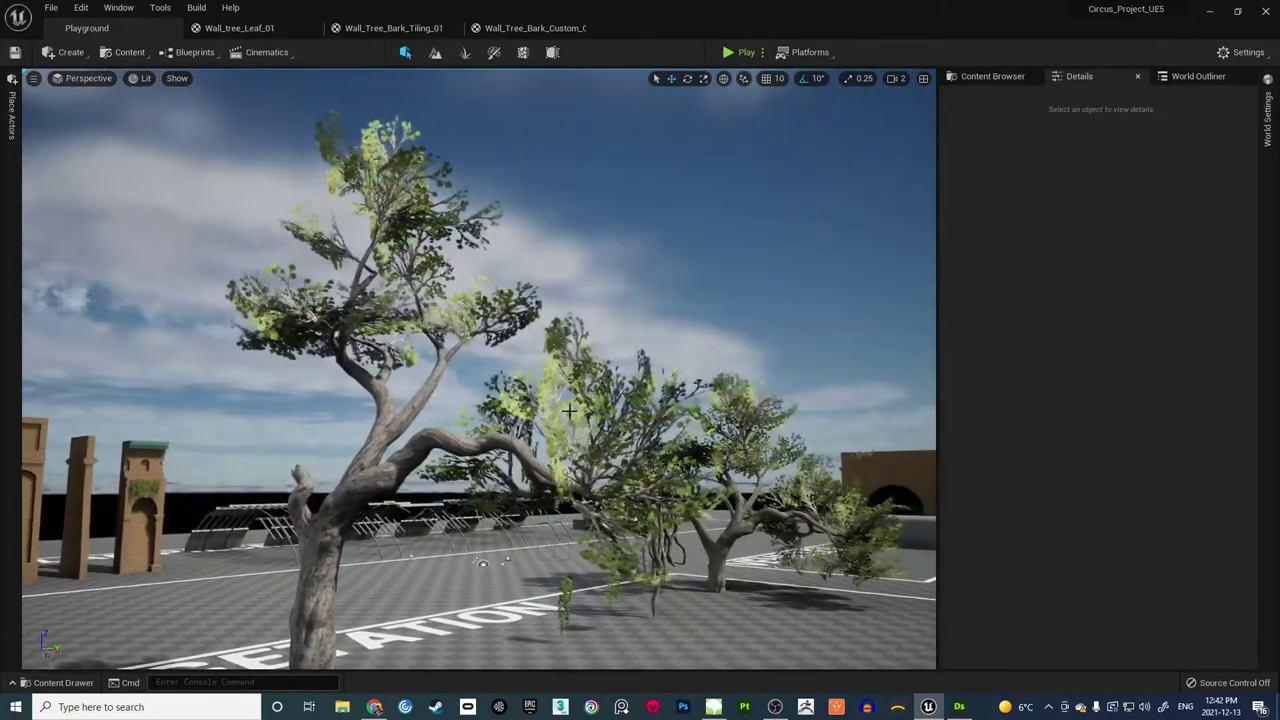
Step: Open the Circus_map_01 level from the project's Maps folder
left_click(992, 76)
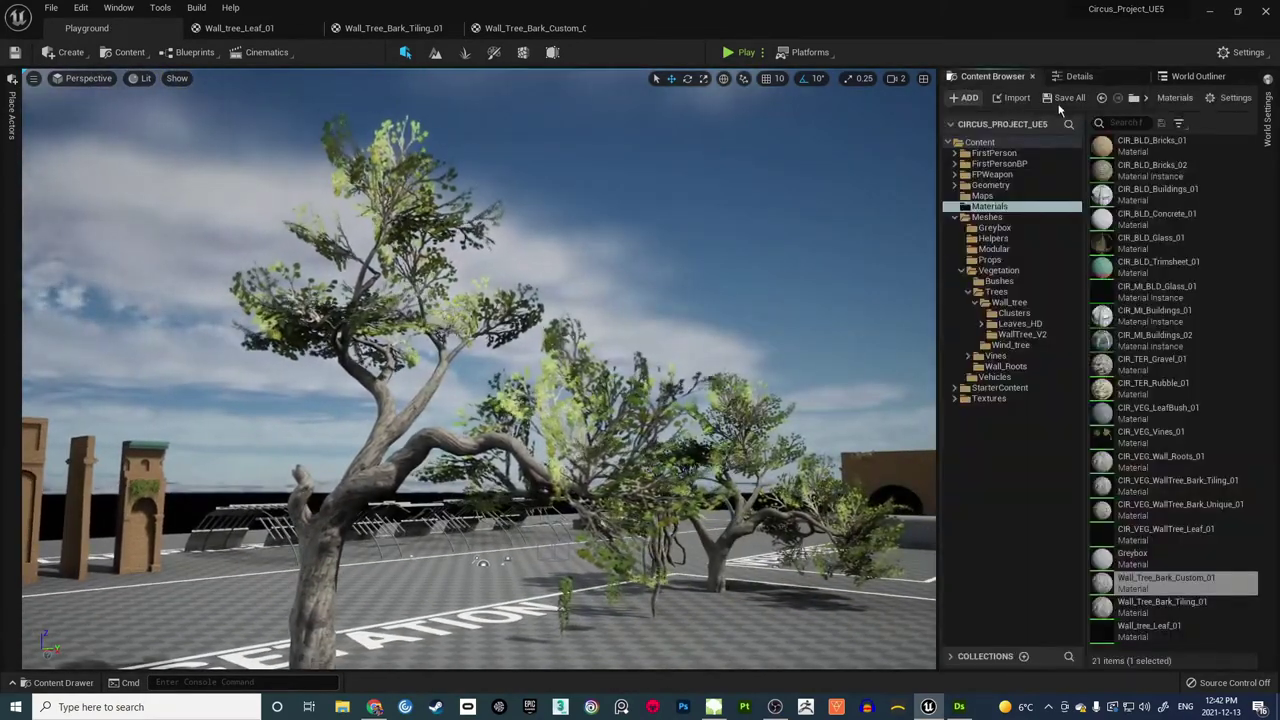
right_click_drag(747, 318, 697, 315)
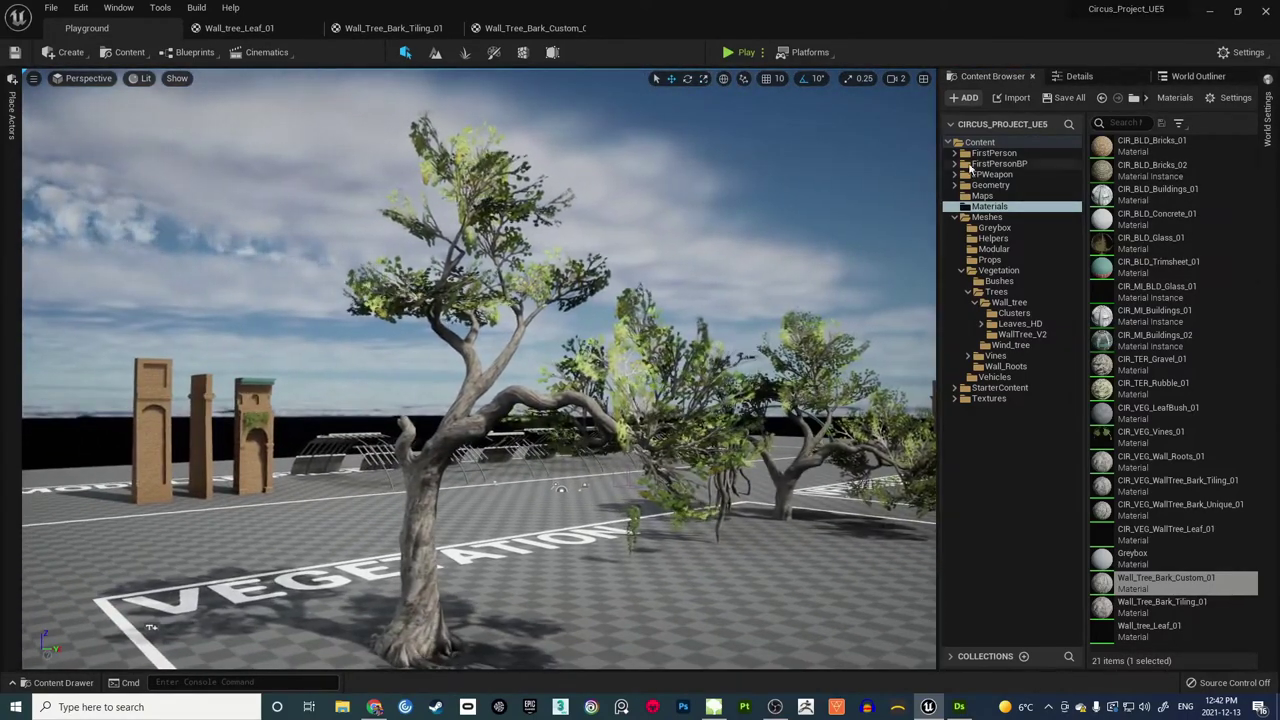
left_click(982, 196)
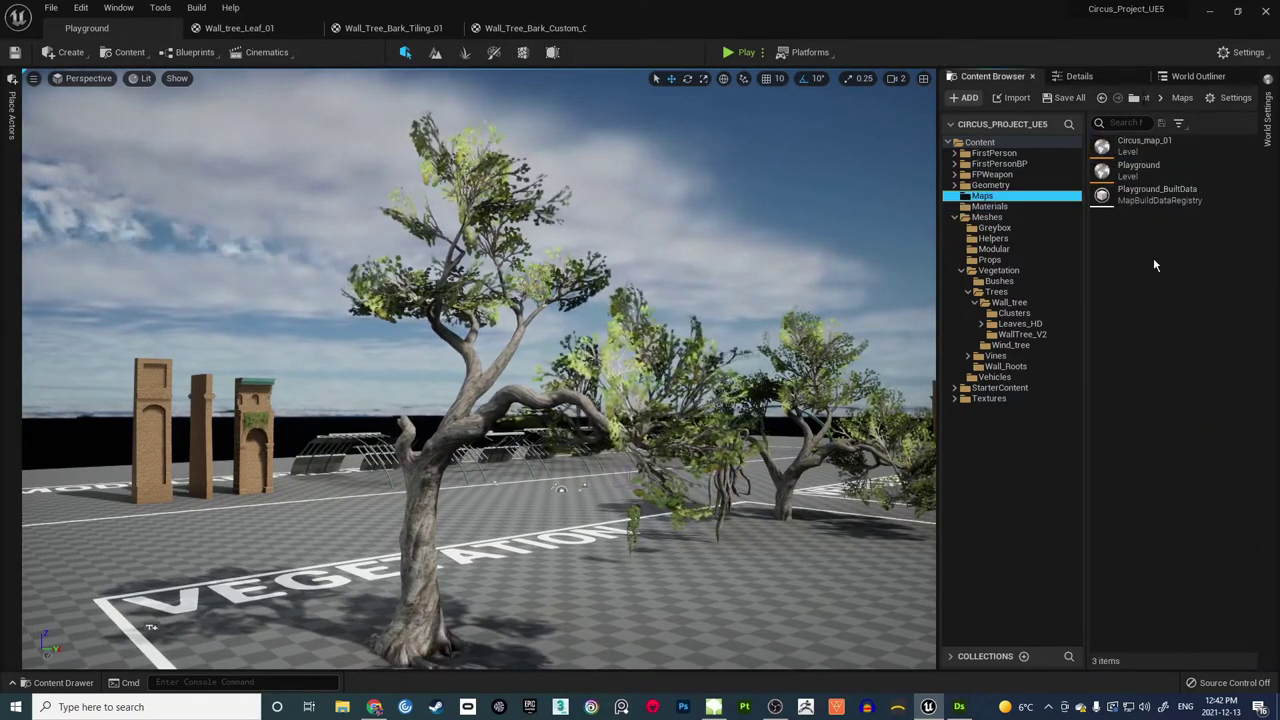
left_click(1145, 142)
double_click(1145, 142)
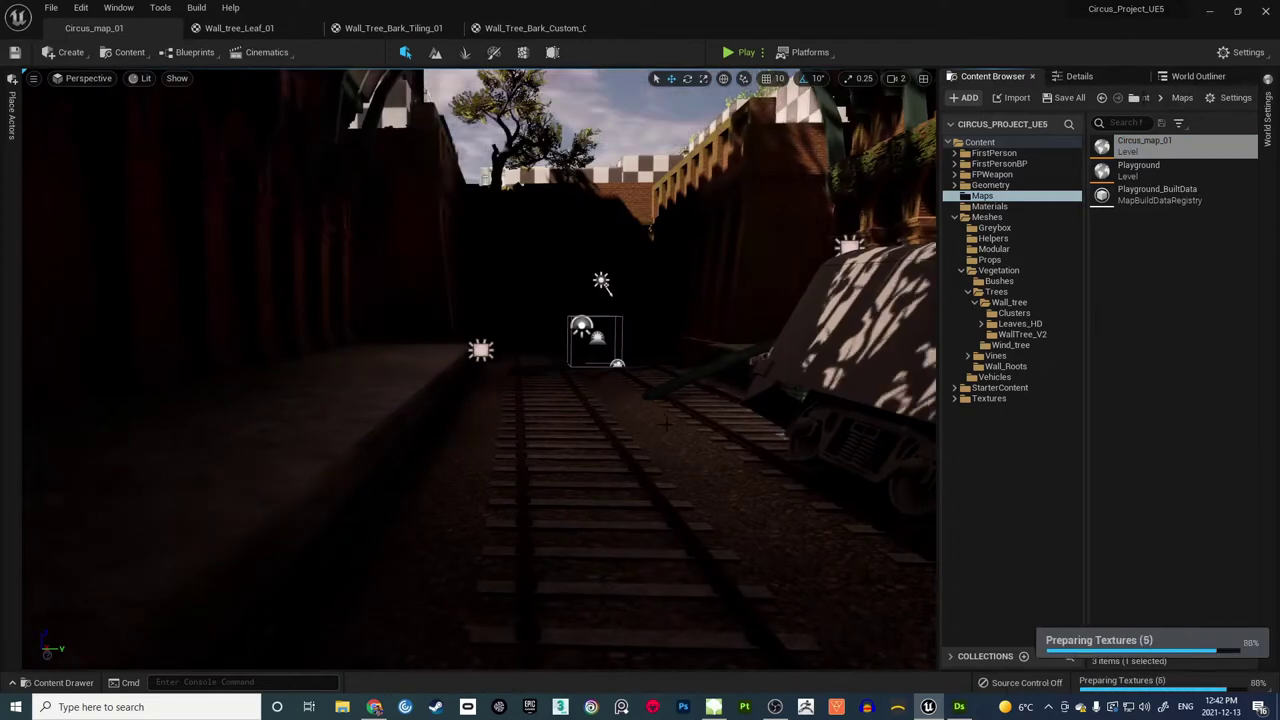
Step: Hide the viewport's editor icons and inspect the wall tree and brick walls around the tunnel entrance
mouse_move(666, 424)
right_mouse_down()
mouse_move(586, 496)
mouse_move(632, 377)
mouse_move(716, 312)
mouse_move(666, 423)
right_mouse_up()
key("s")
key("g")
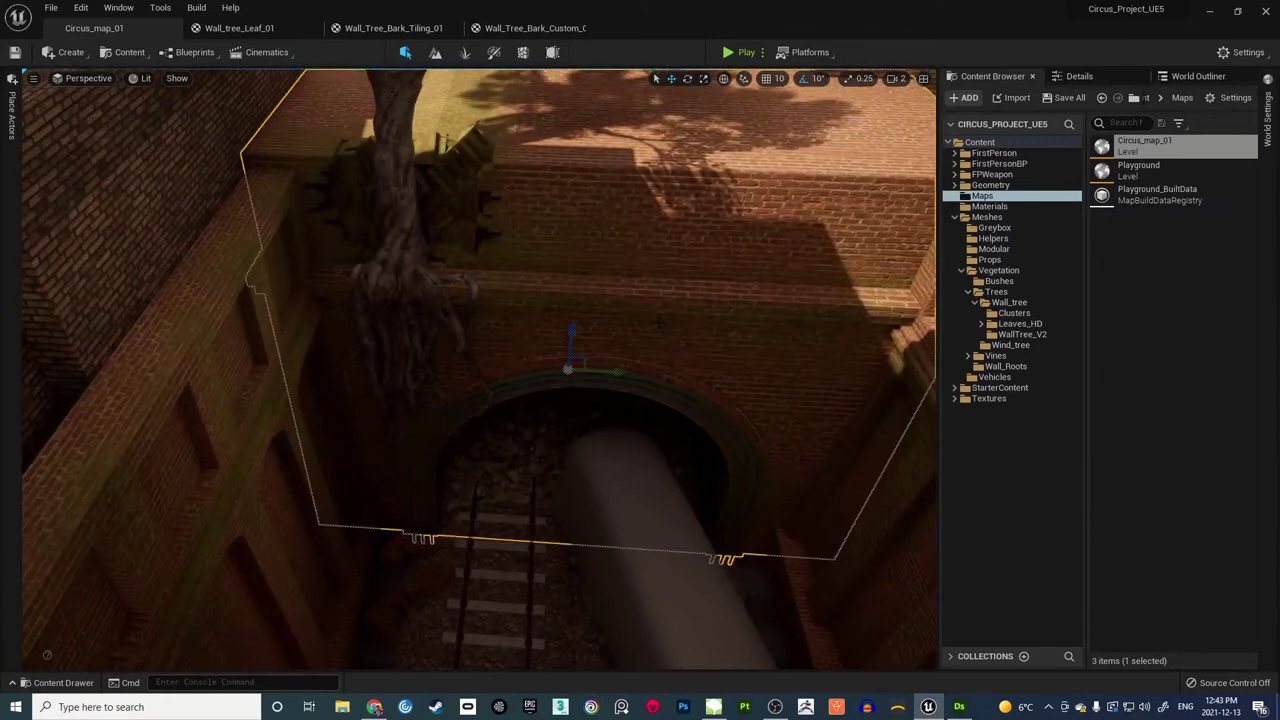
right_click_drag(678, 347, 690, 385)
key("g")
right_click_drag(631, 166, 440, 130)
right_click_drag(565, 300, 565, 300)
Step: Select individual modular brick wall sections beside the tracks to examine how the wall is assembled
left_click(565, 300)
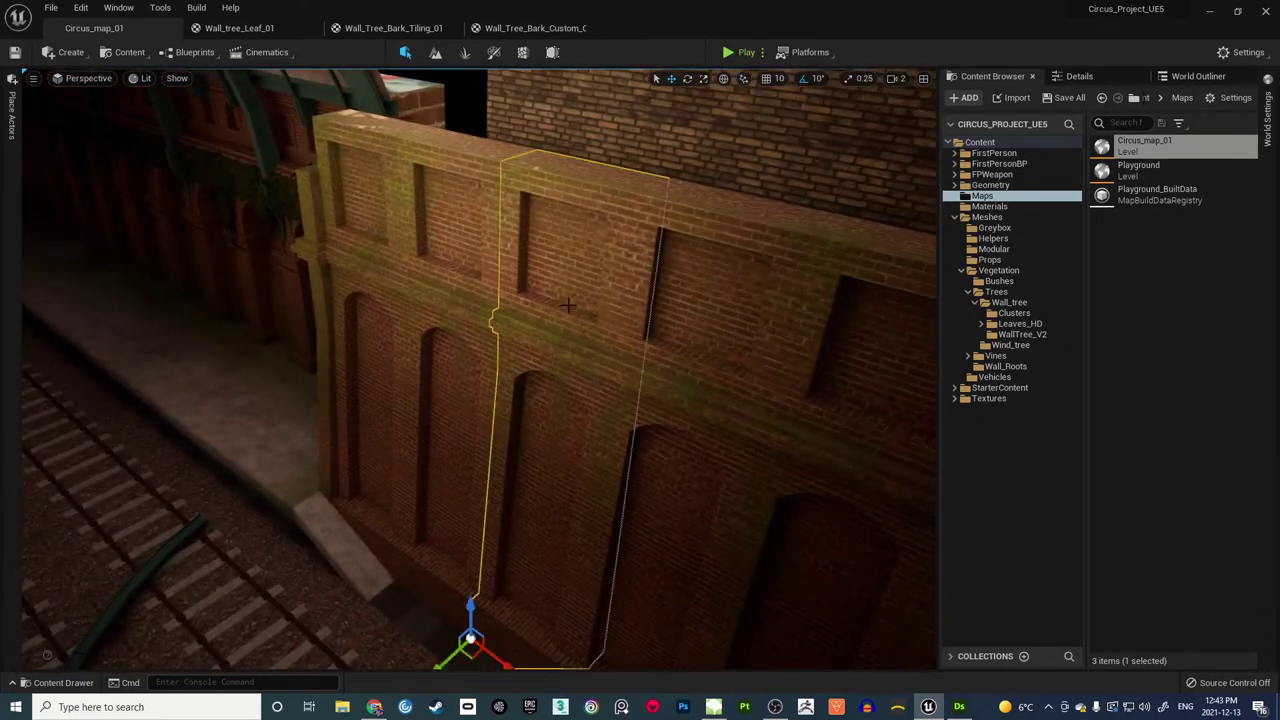
left_click_drag(492, 311, 435, 320)
left_click(355, 400)
left_click(680, 450)
Step: Examine the wall tree's trunk and roots where they break through the bricks above the tunnel
right_click_drag(680, 450, 760, 285)
right_click_drag(632, 320, 632, 320)
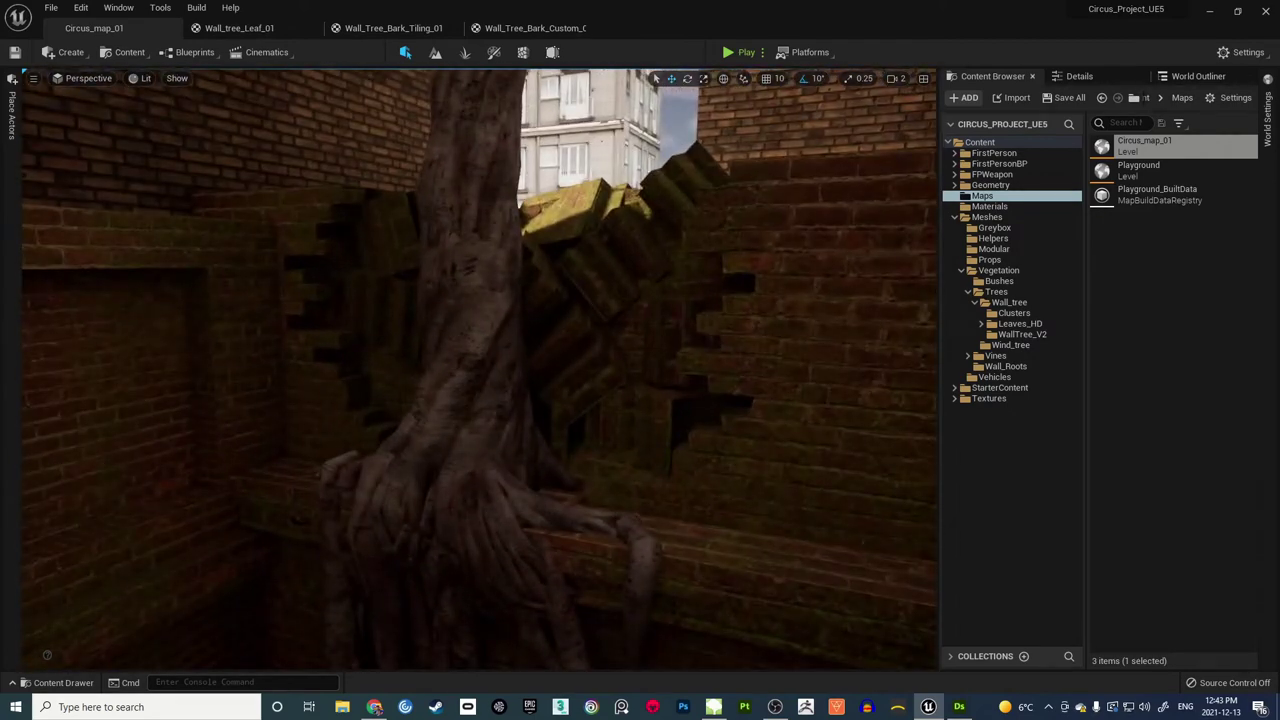
right_click_drag(632, 320, 632, 320)
right_click_drag(681, 371, 640, 442)
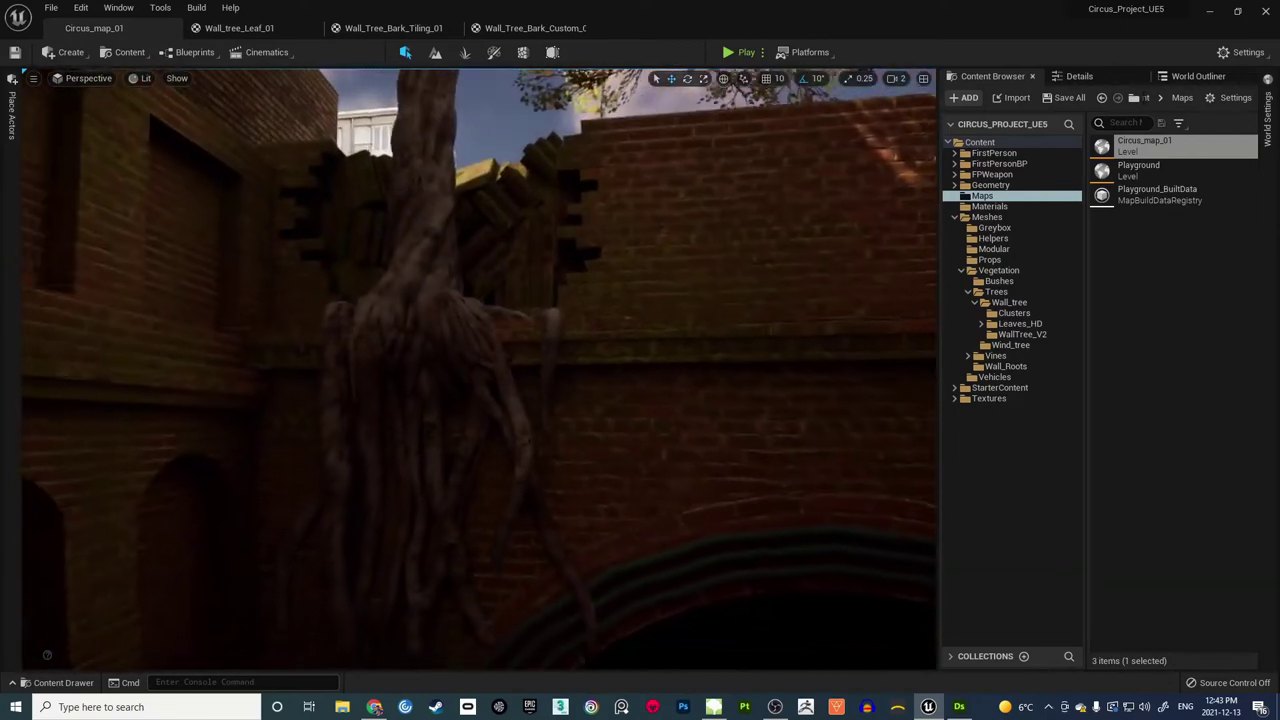
Step: Try moving the hanging root mesh away from the wall tree's base and undo the move
left_click(539, 415)
right_click_drag(539, 415, 539, 415)
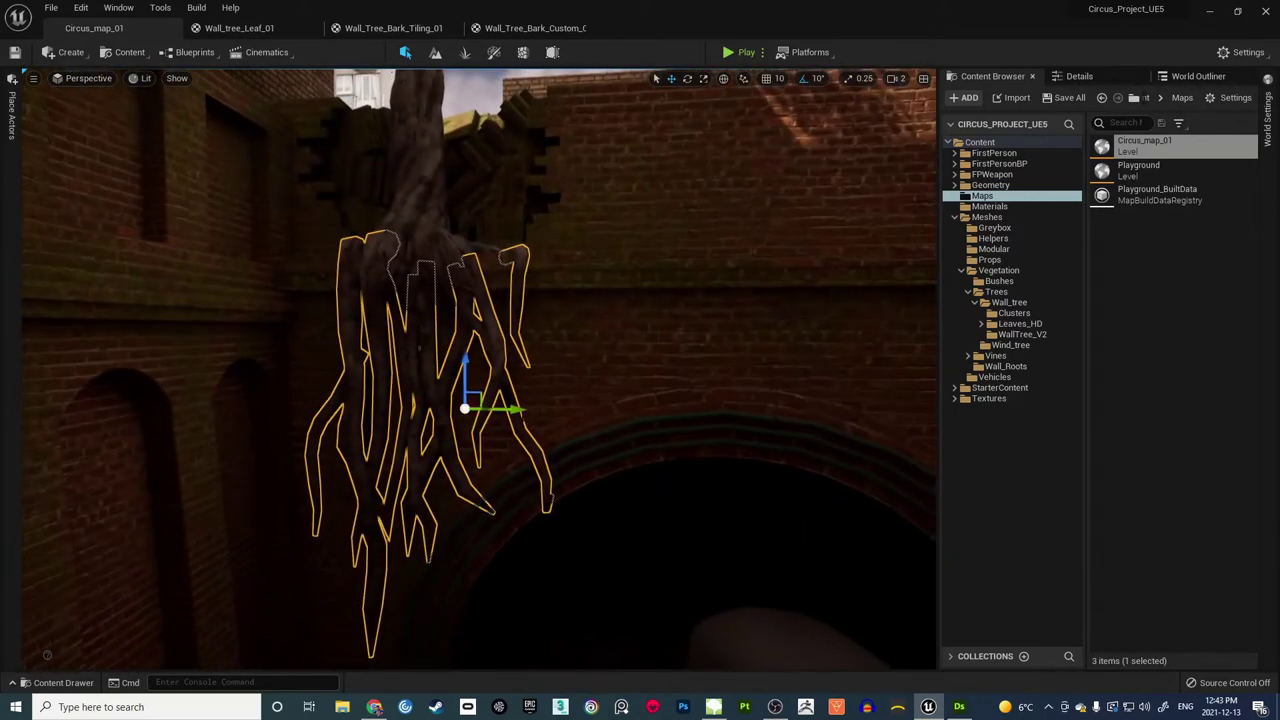
left_click_drag(504, 414, 930, 460)
right_click_drag(479, 368, 479, 368)
right_click_drag(681, 371, 681, 371)
key("ctrl+z")
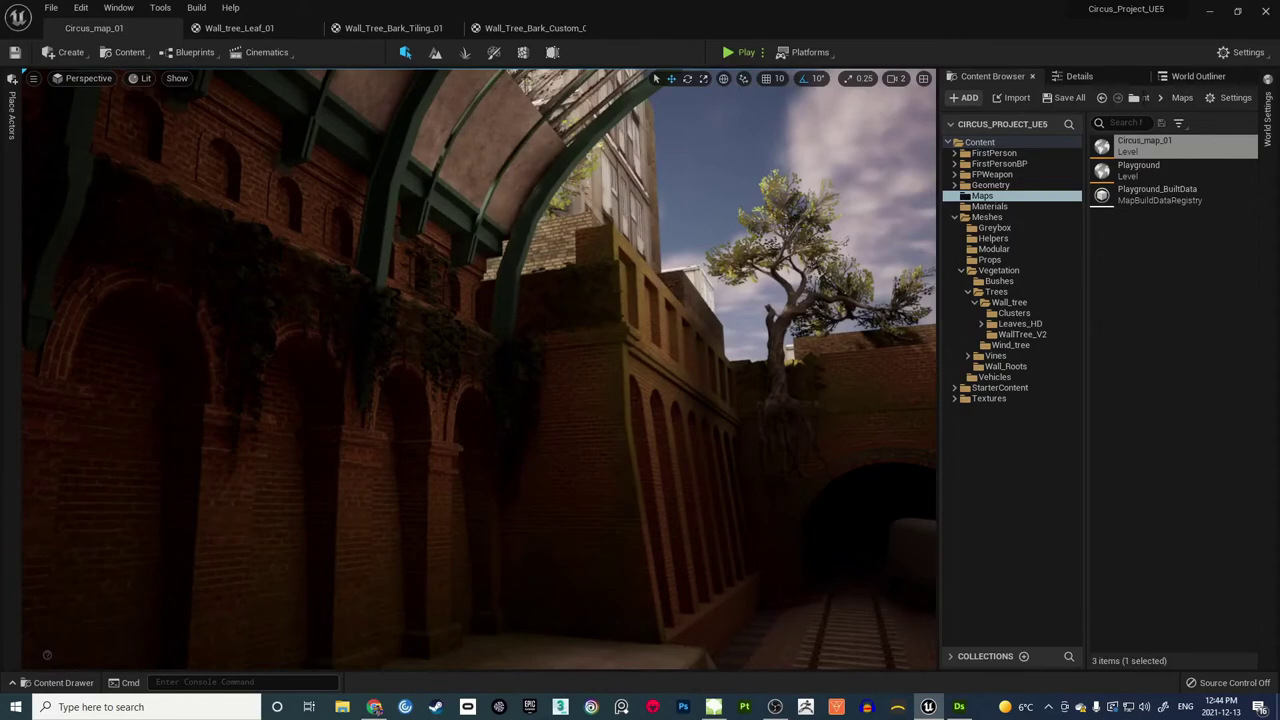
Step: Examine the station's arches, walls and tracks and the untextured train cars near the tunnel entrance
right_click_drag(681, 371, 681, 371)
right_click_drag(483, 292, 483, 292)
right_click_drag(681, 371, 681, 371)
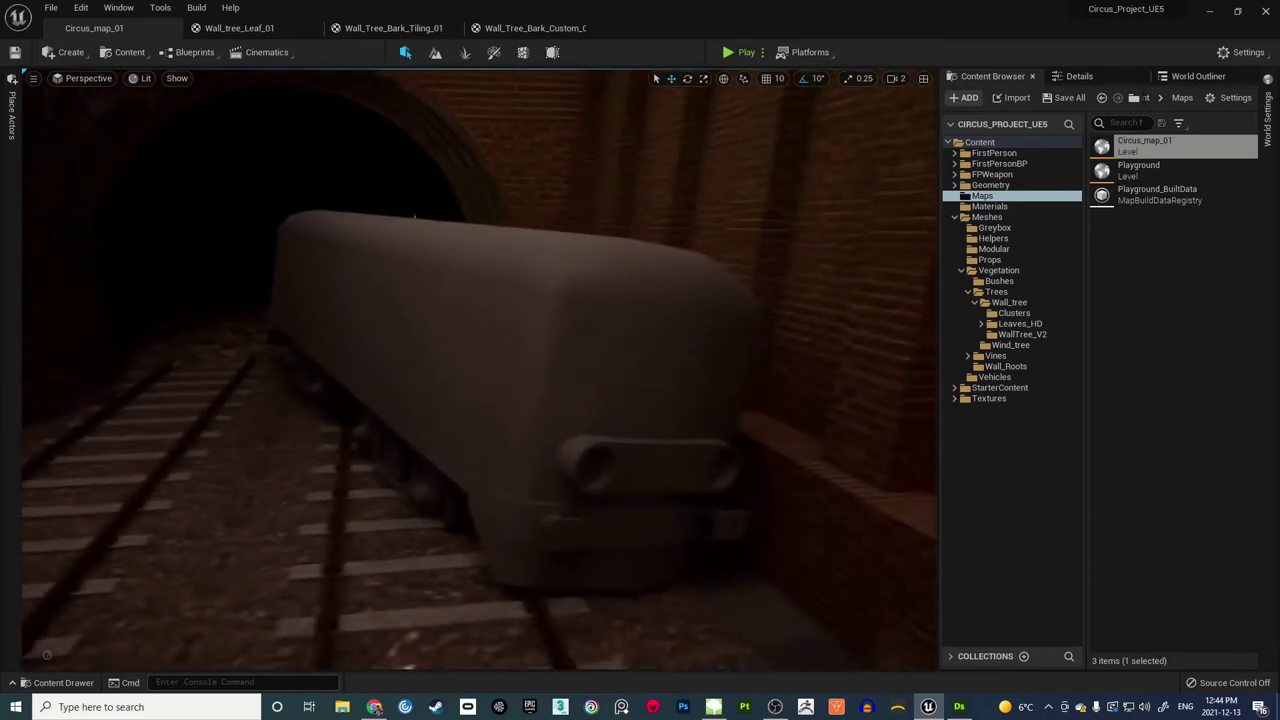
right_click_drag(681, 371, 681, 371)
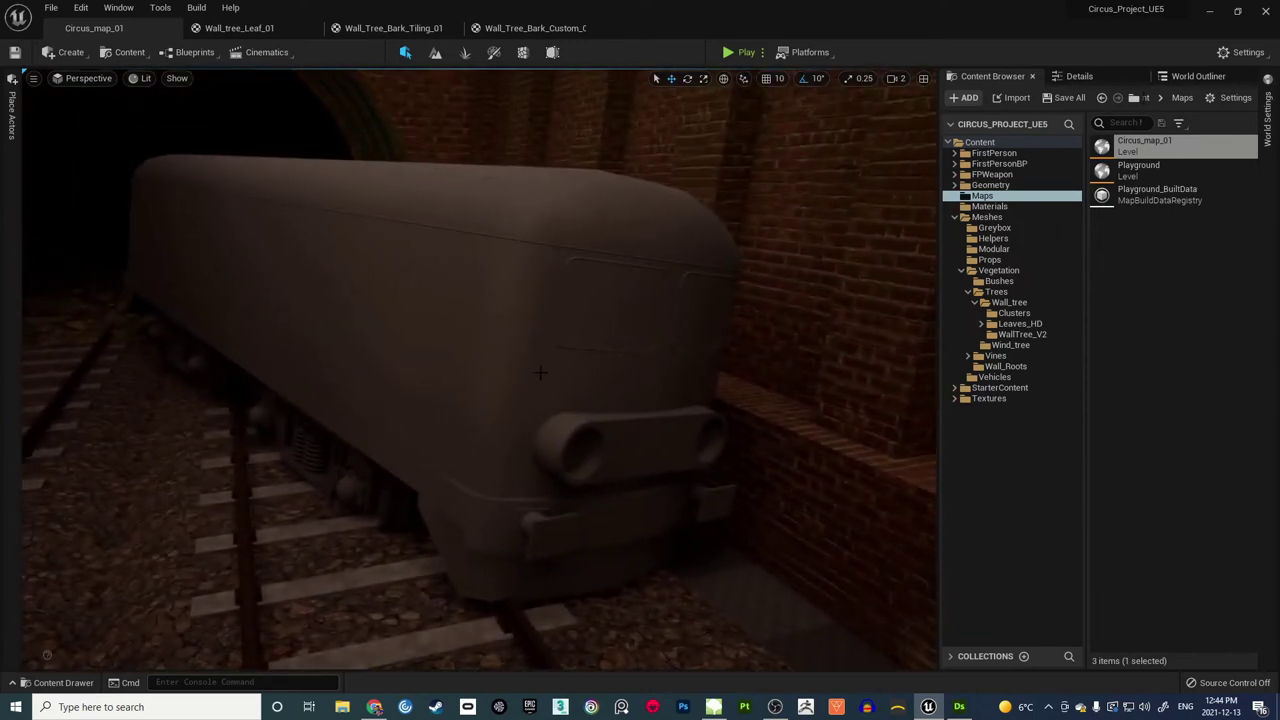
mouse_move(479, 369)
right_mouse_down()
mouse_move(479, 440)
mouse_move(440, 450)
mouse_move(479, 369)
mouse_move(468, 370)
right_mouse_up()
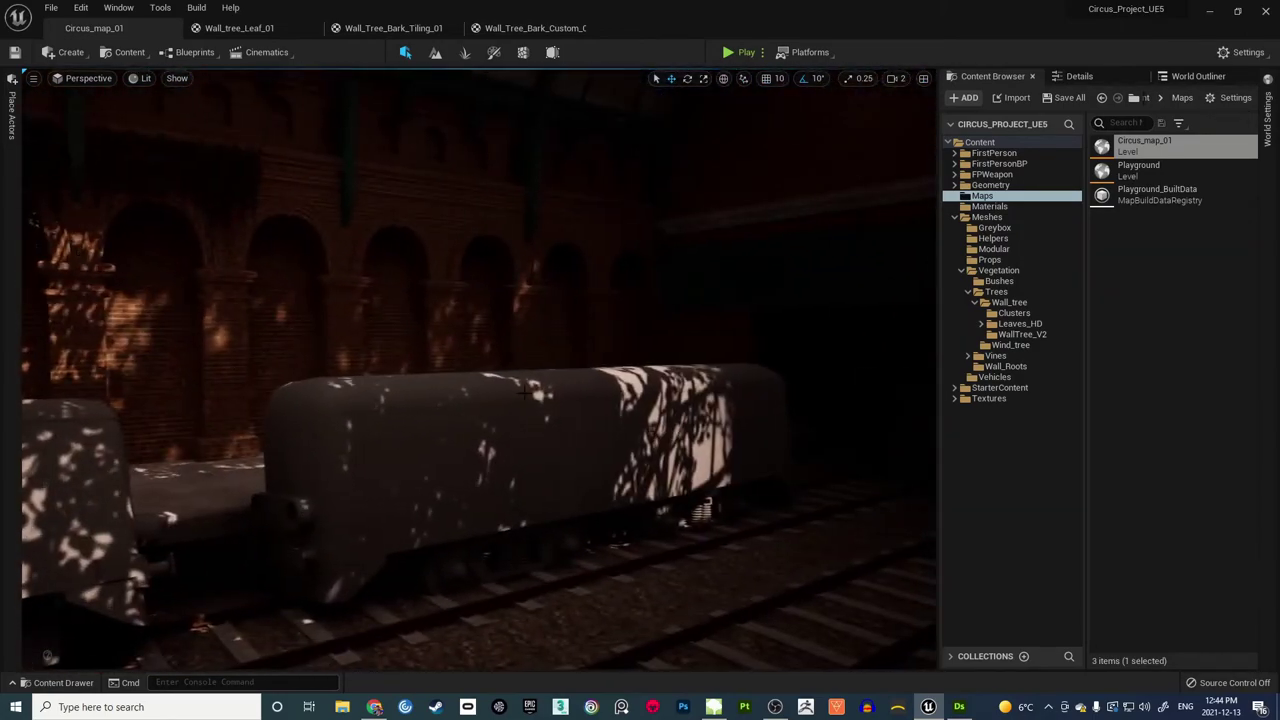
right_click_drag(64, 252, 64, 252)
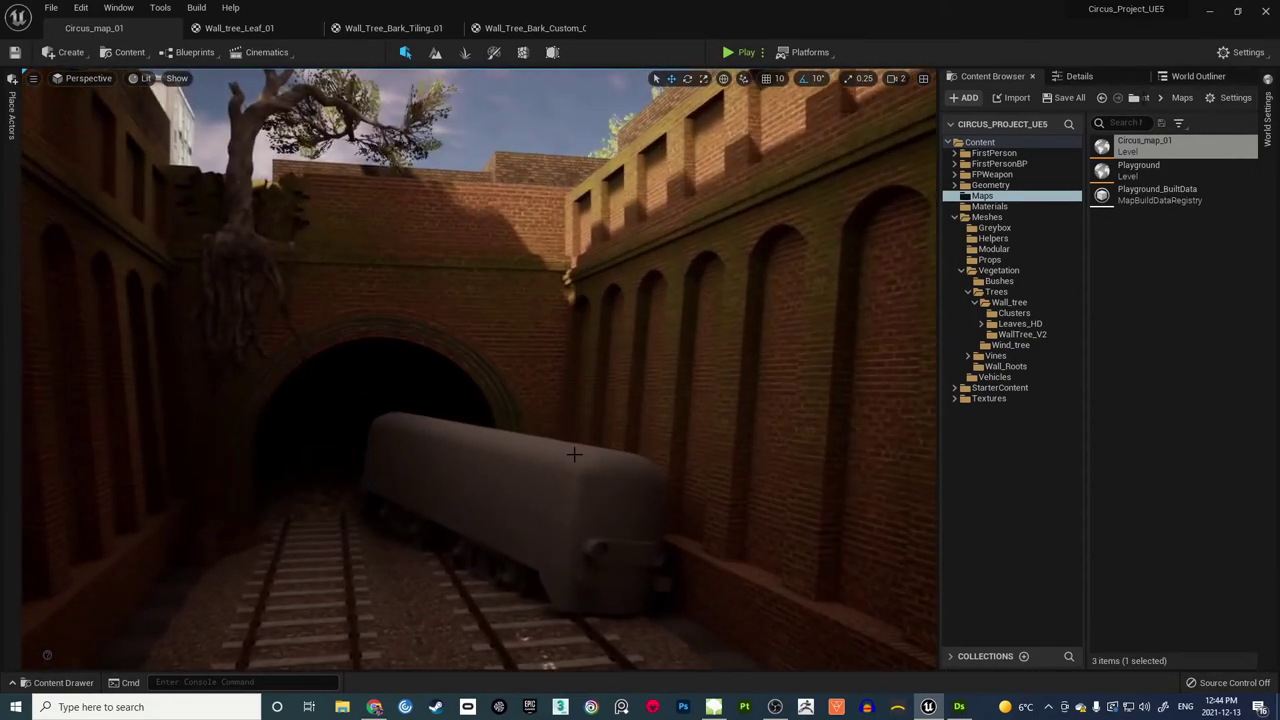
right_click_drag(527, 487, 527, 487)
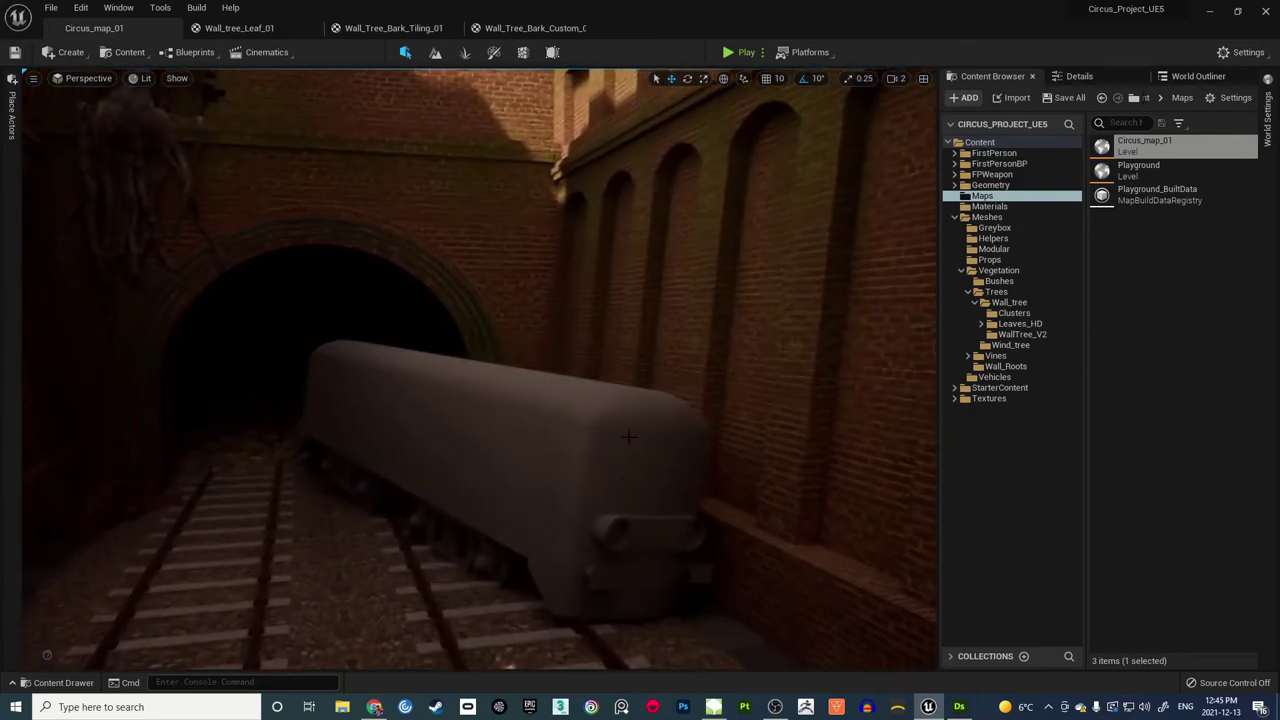
right_click_drag(534, 402, 534, 402)
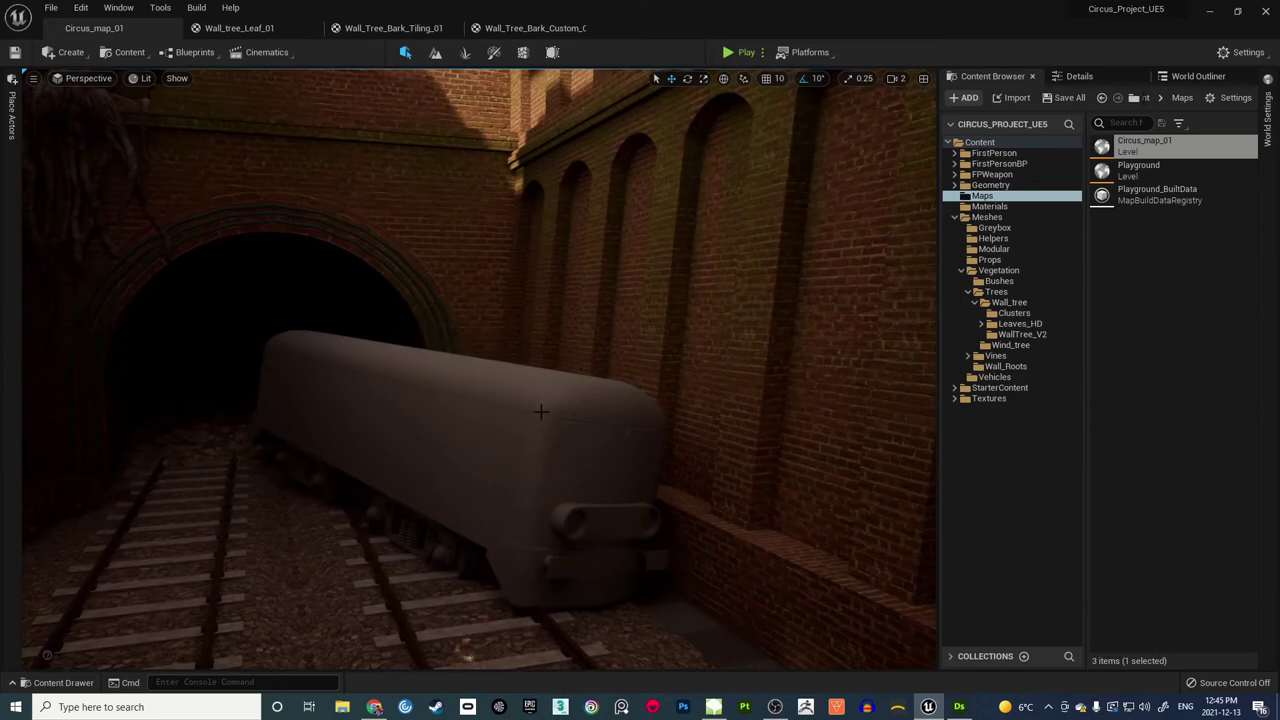
right_click_drag(540, 405, 540, 410)
Step: View the wall tree above the tunnel entrance and check how its foliage moves in the wind
right_click_drag(479, 471, 479, 471)
right_click_drag(567, 410, 567, 410)
right_click_drag(479, 471, 479, 471)
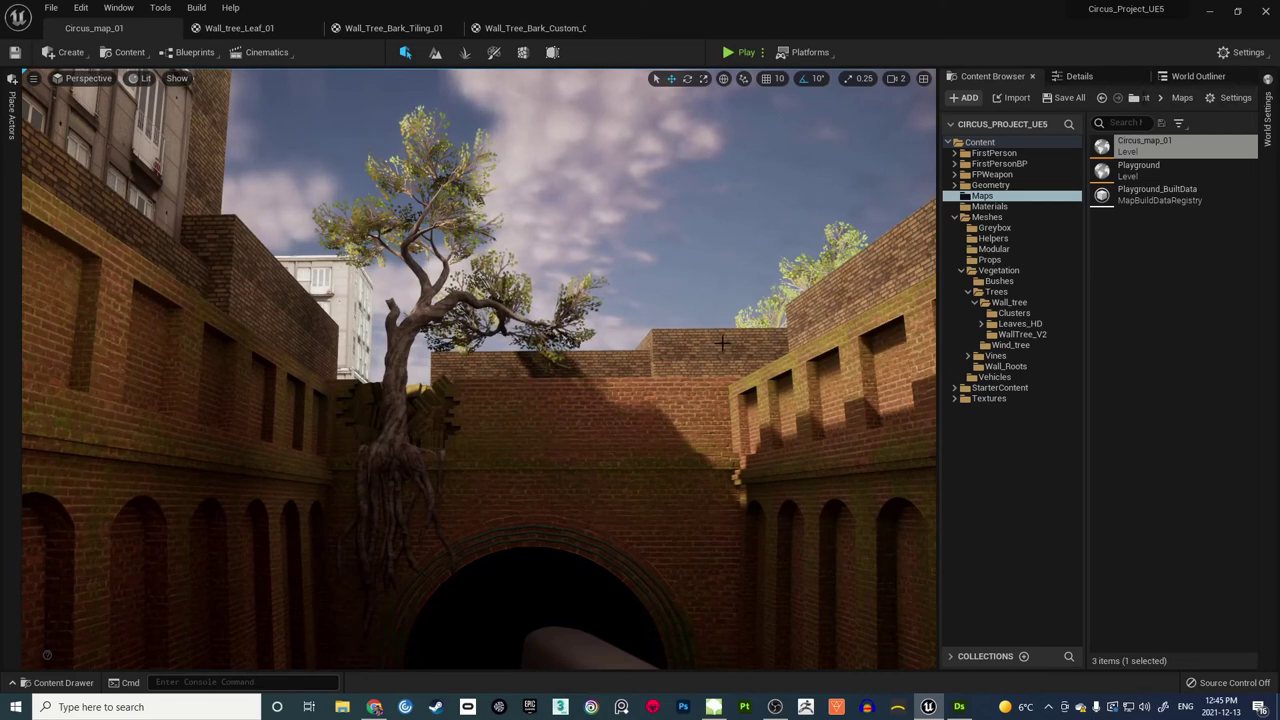
right_click_drag(479, 471, 479, 471)
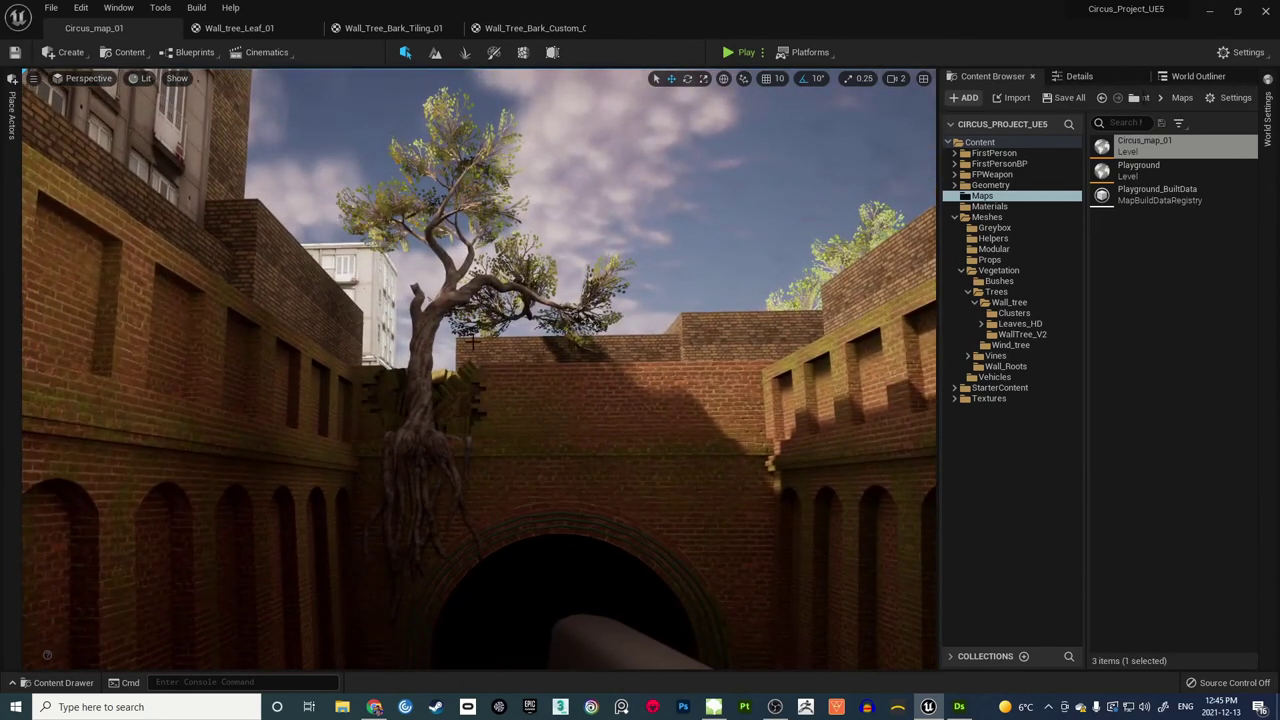